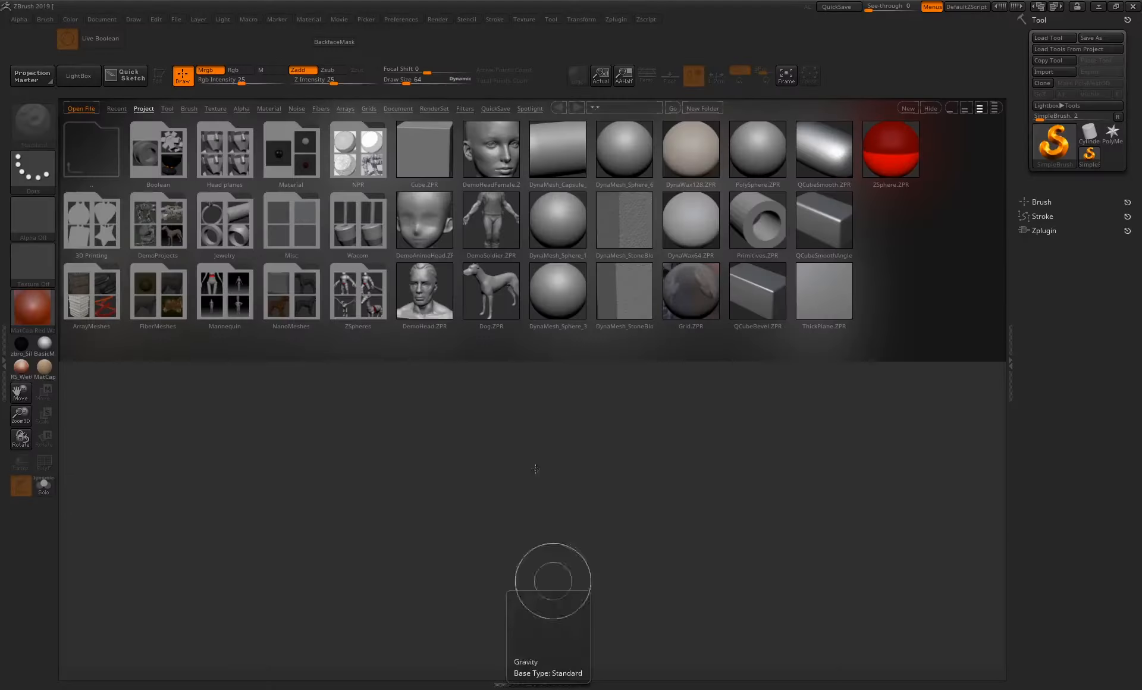
# Import the STL file smk55-kas2232-head-of-david.stl from the Desktop through 3D Print Hub
pyautogui.click(622, 20)
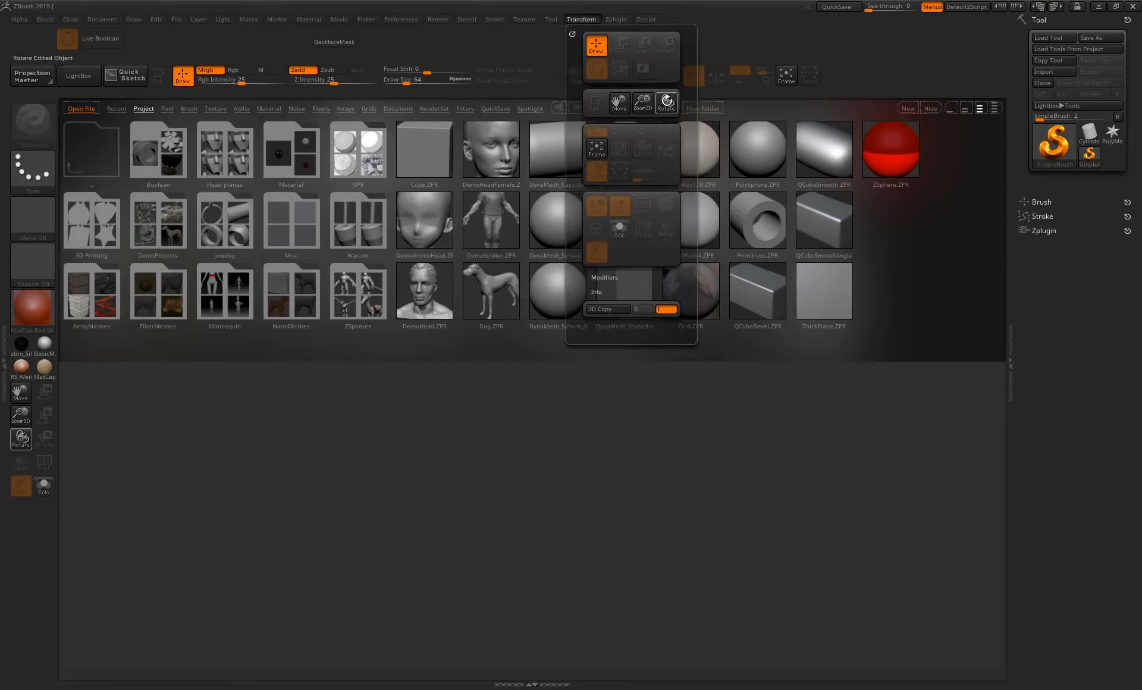
pyautogui.click(619, 23)
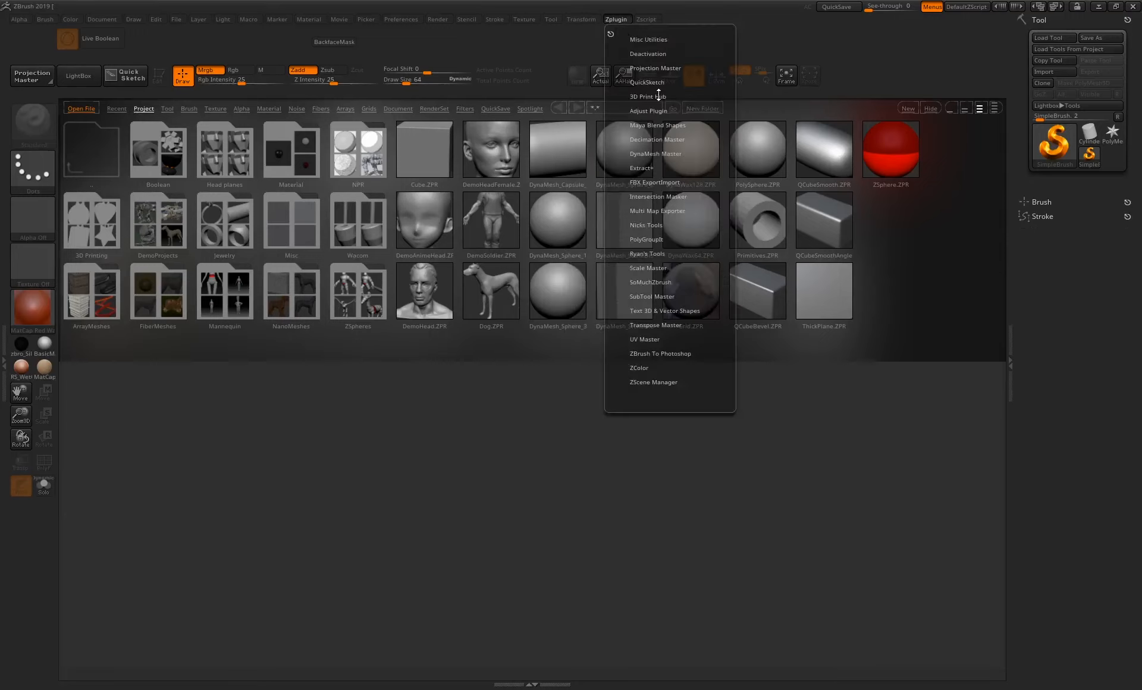
pyautogui.click(659, 95)
pyautogui.click(615, 21)
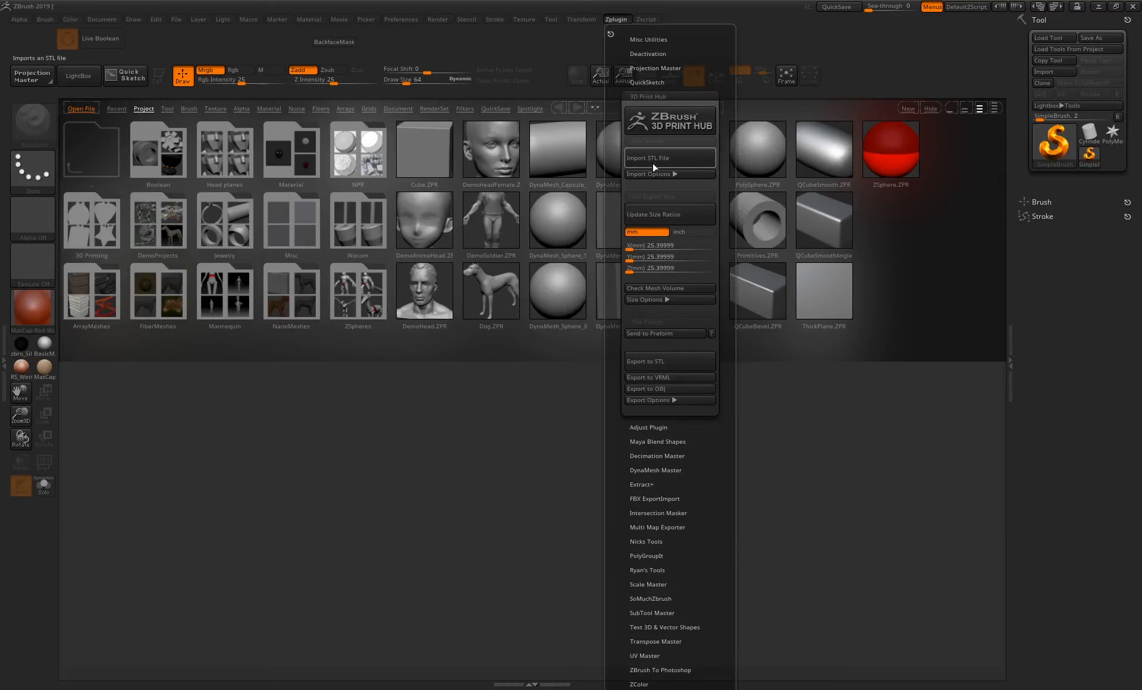
pyautogui.click(652, 159)
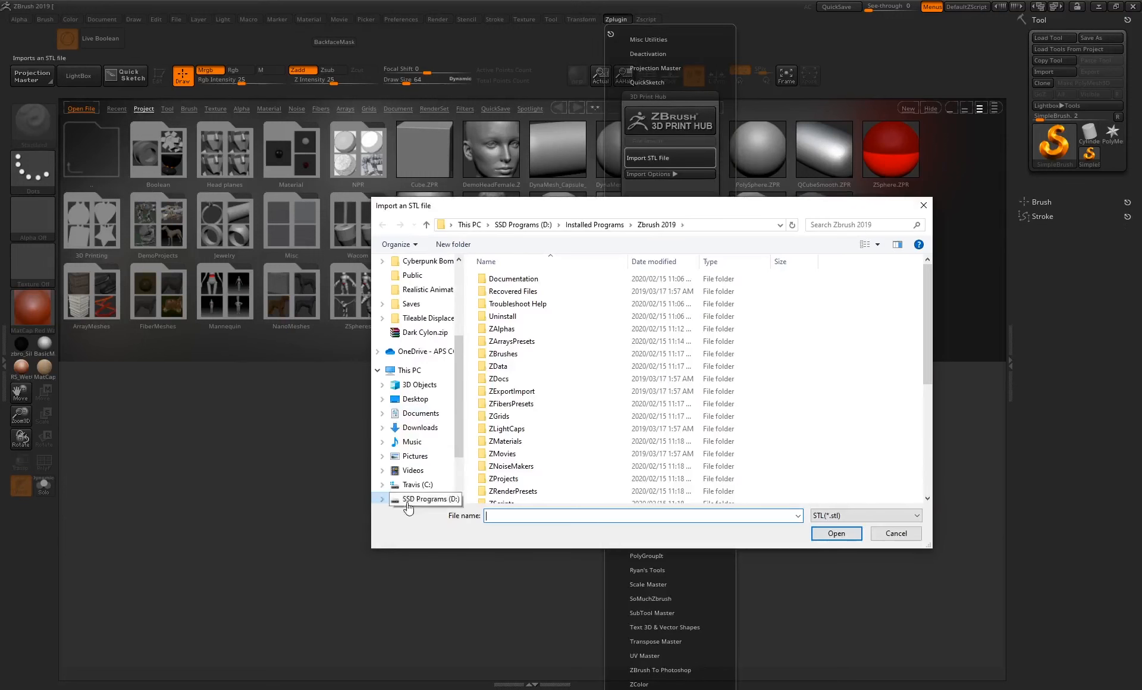
pyautogui.click(415, 398)
pyautogui.scroll(-2, 776, 363)
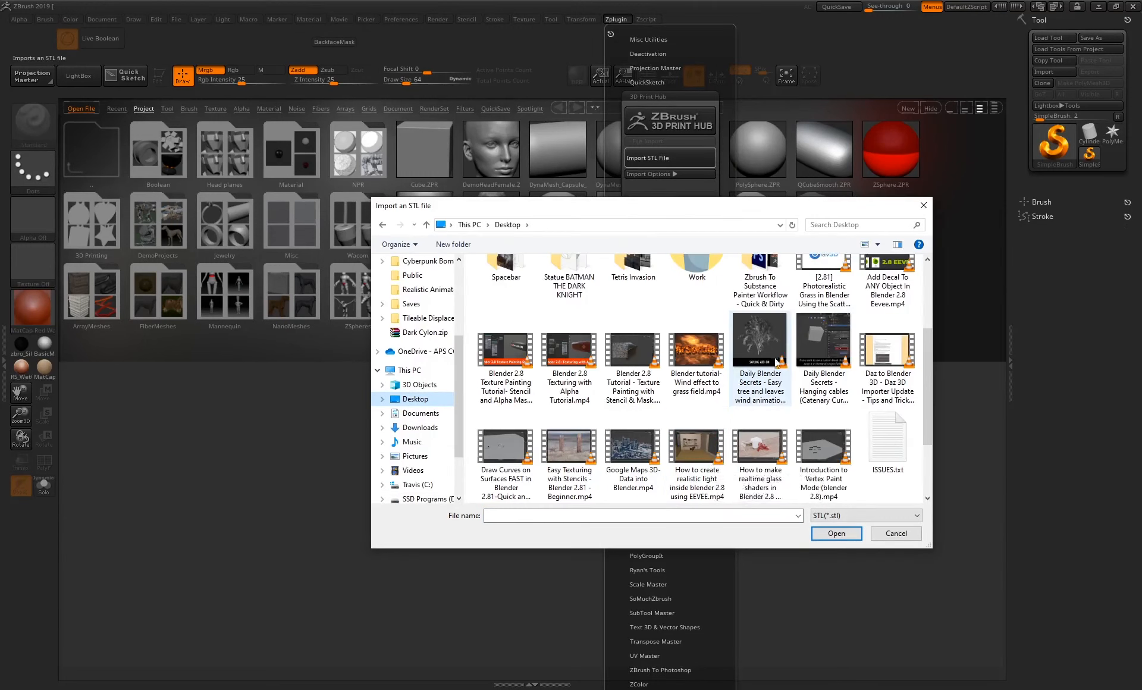
pyautogui.scroll(-2, 777, 363)
pyautogui.click(633, 449)
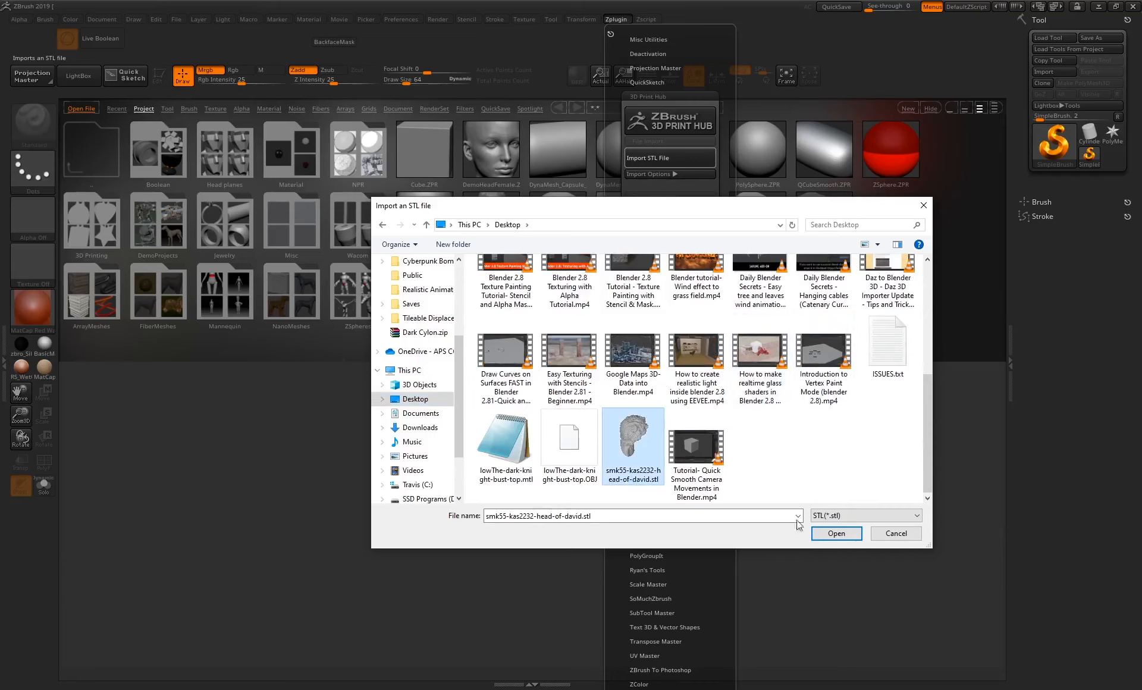
pyautogui.click(822, 530)
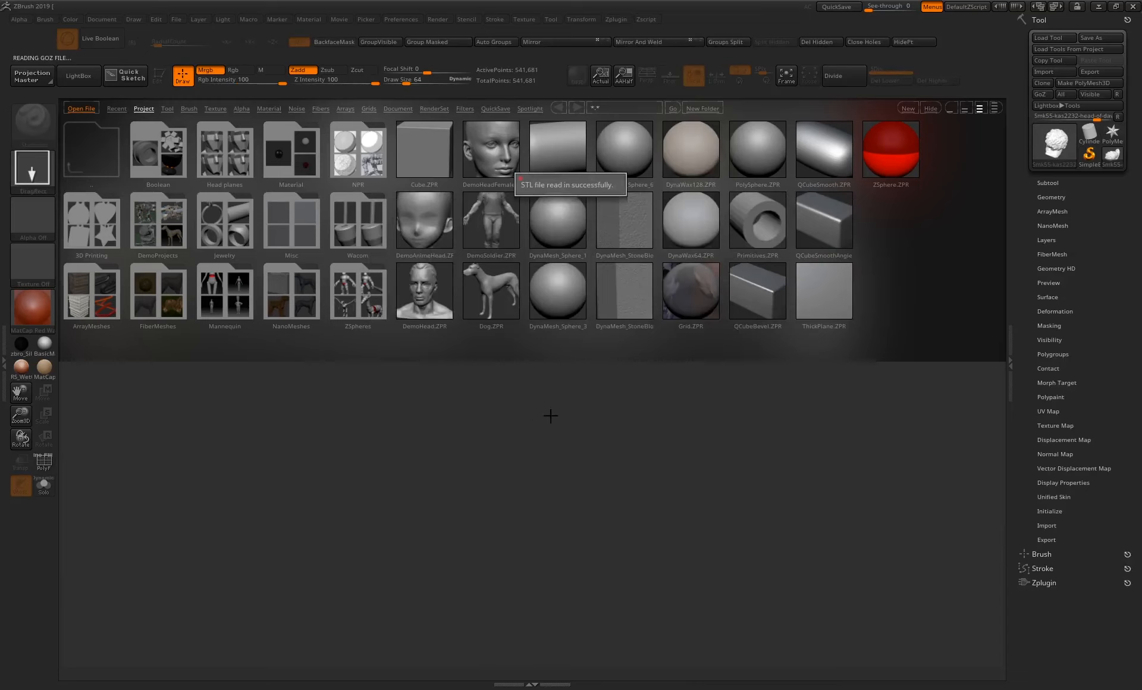
# Draw the imported head on the canvas, enter Edit mode and hide LightBox
pyautogui.moveTo(523, 407); pyautogui.dragTo(538, 517)
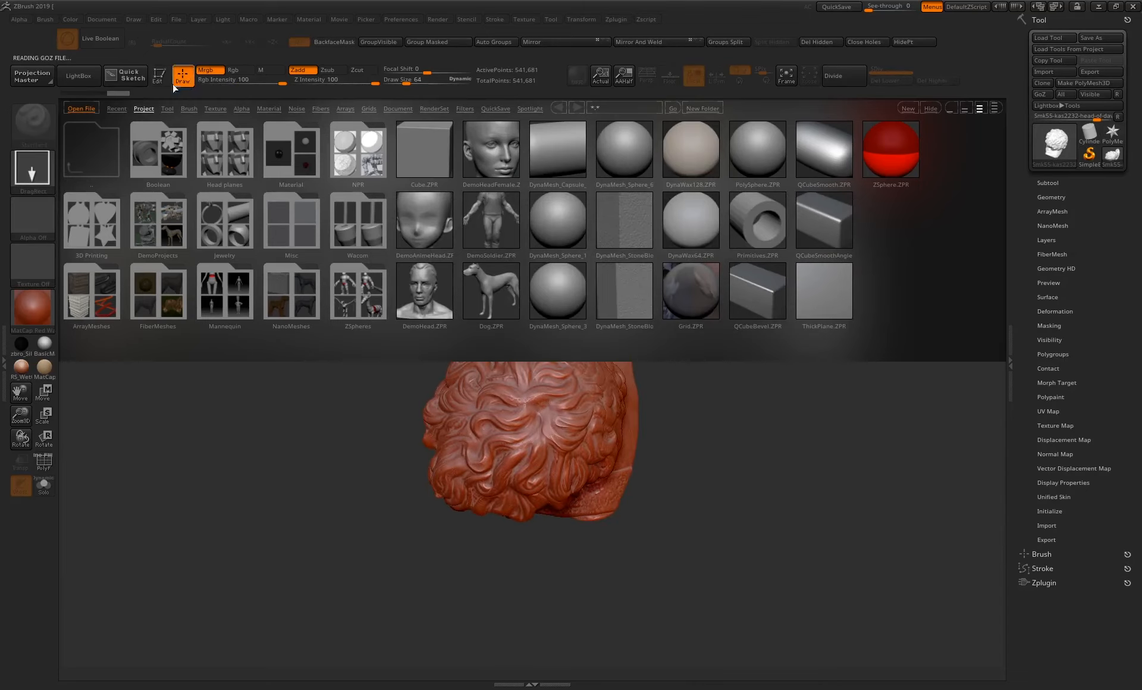
pyautogui.click(156, 79)
pyautogui.click(95, 83)
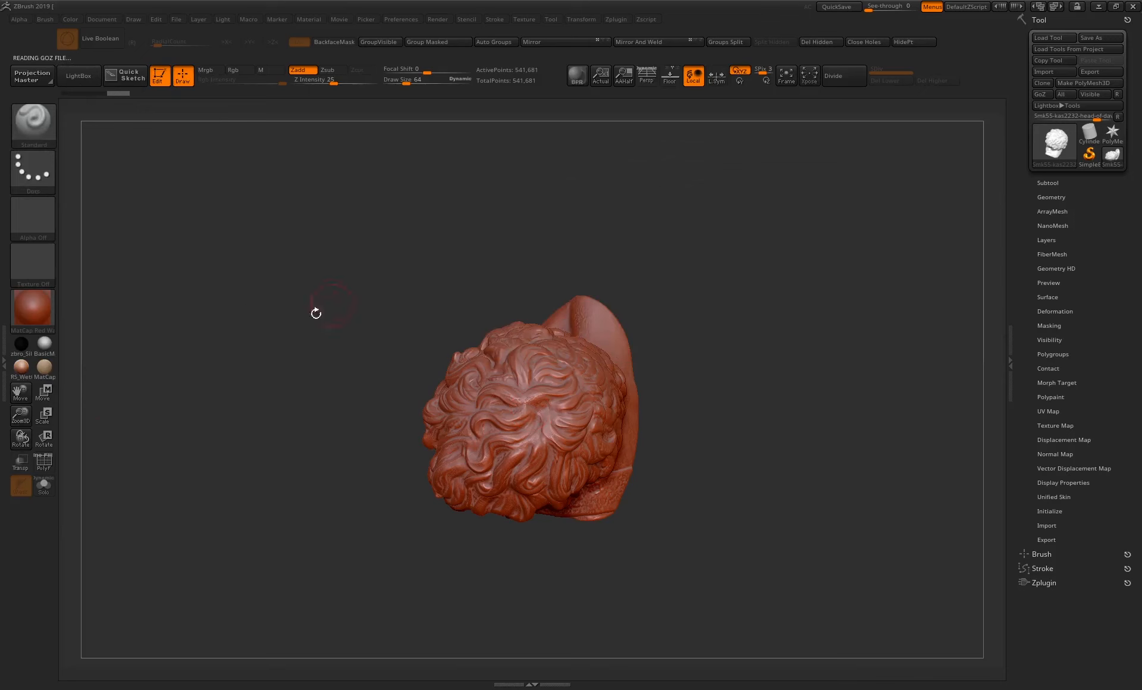
# Switch the head's material from the red MatCap to the grey BasicMaterial
pyautogui.click(45, 349)
pyautogui.click(33, 306)
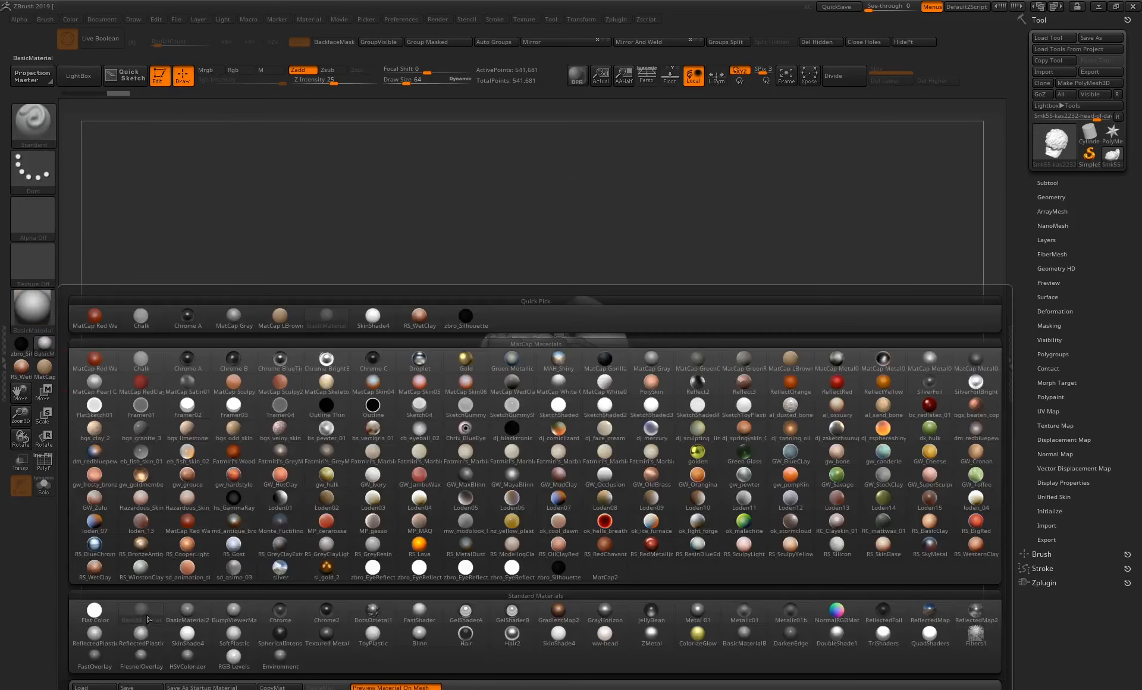
pyautogui.click(148, 620)
# Show the floor grid and rotate the bust 90 degrees with the gizmo so it stands upright
pyautogui.moveTo(685, 428); pyautogui.dragTo(557, 502)
pyautogui.hotkey('shift', 'p')
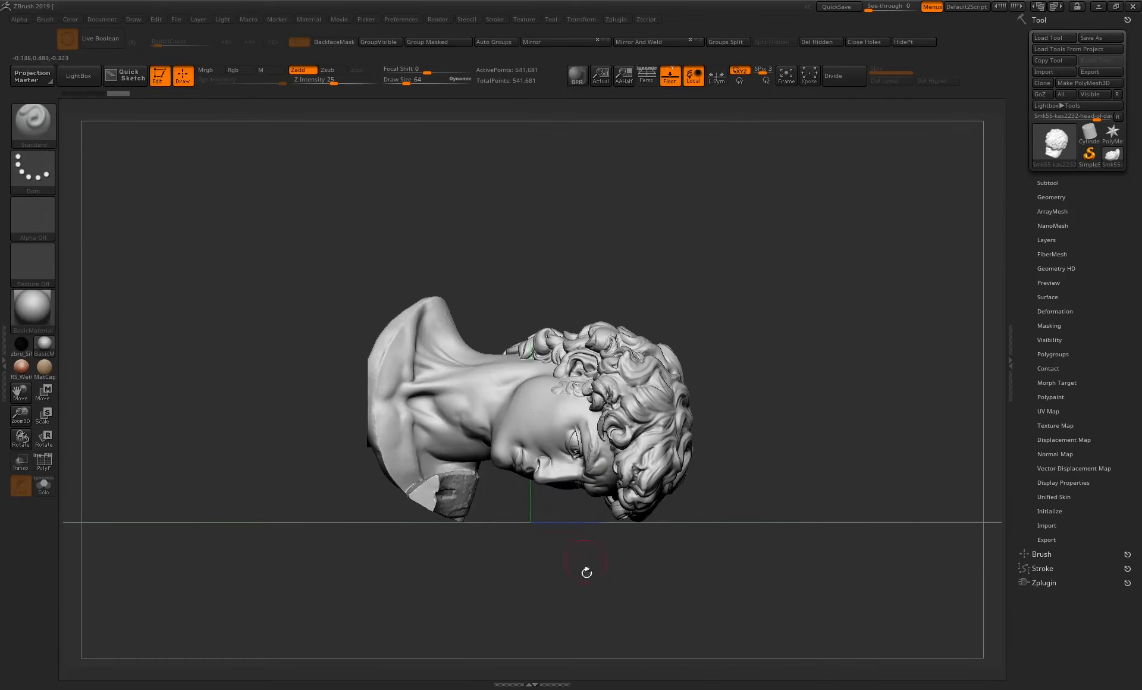
pyautogui.press('w')
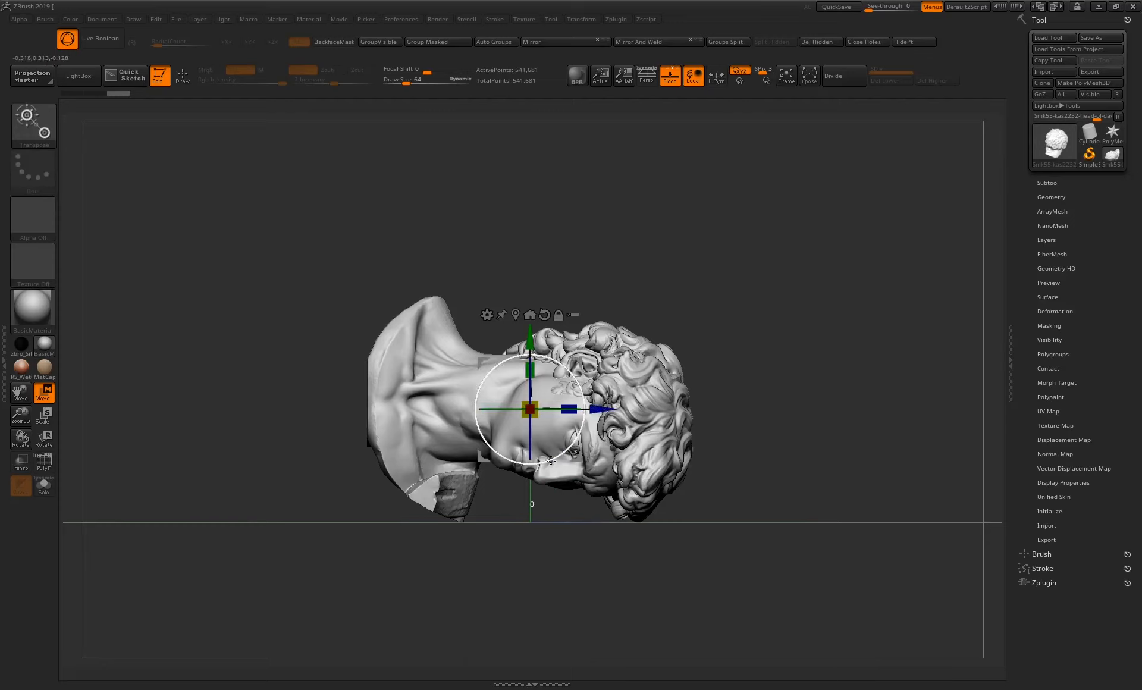
pyautogui.moveTo(555, 468); pyautogui.dragTo(588, 390)
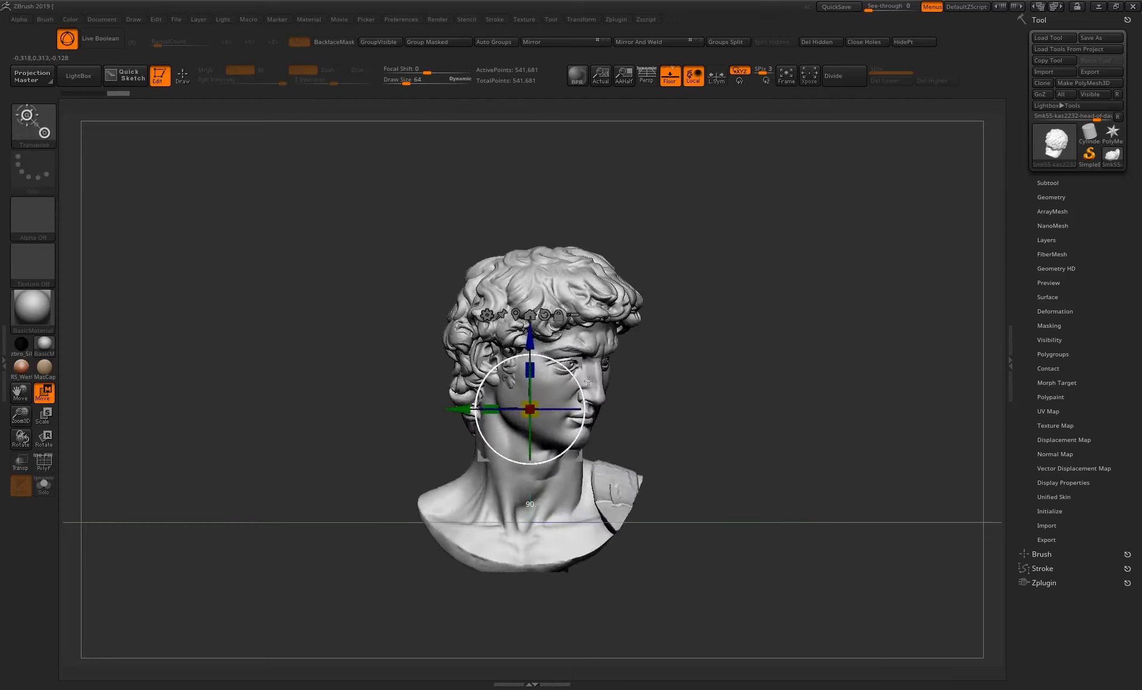
pyautogui.moveTo(708, 357); pyautogui.dragTo(733, 298)
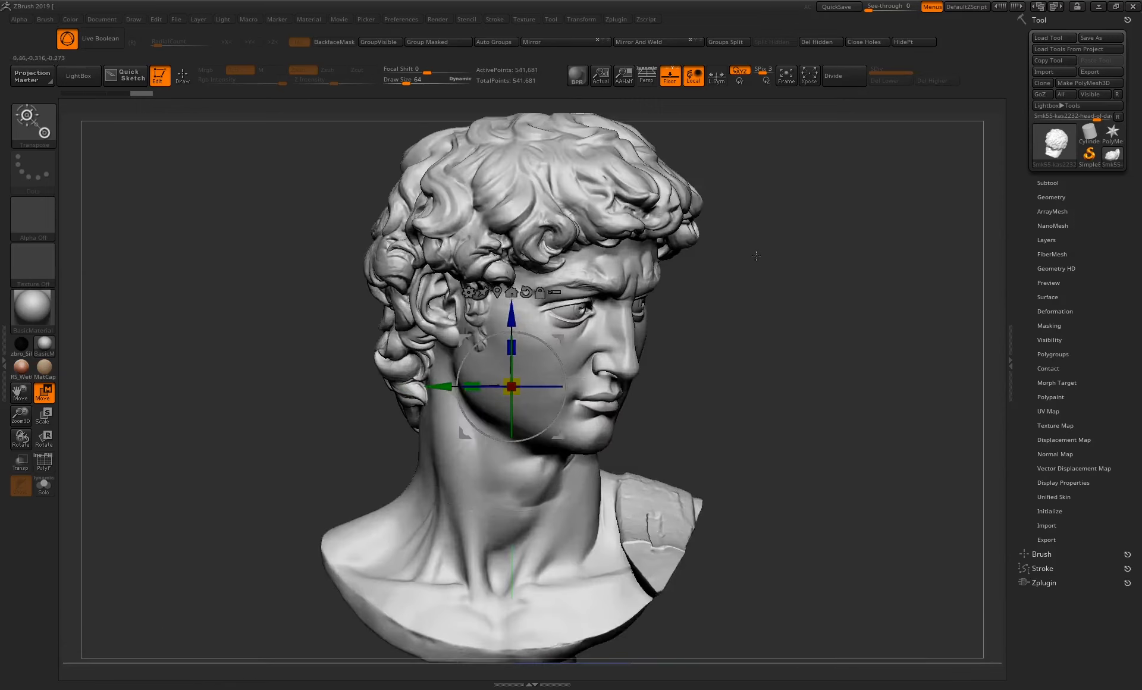
pyautogui.keyDown('alt'); pyautogui.moveTo(756, 256); pyautogui.dragTo(739, 281); pyautogui.keyUp('alt')
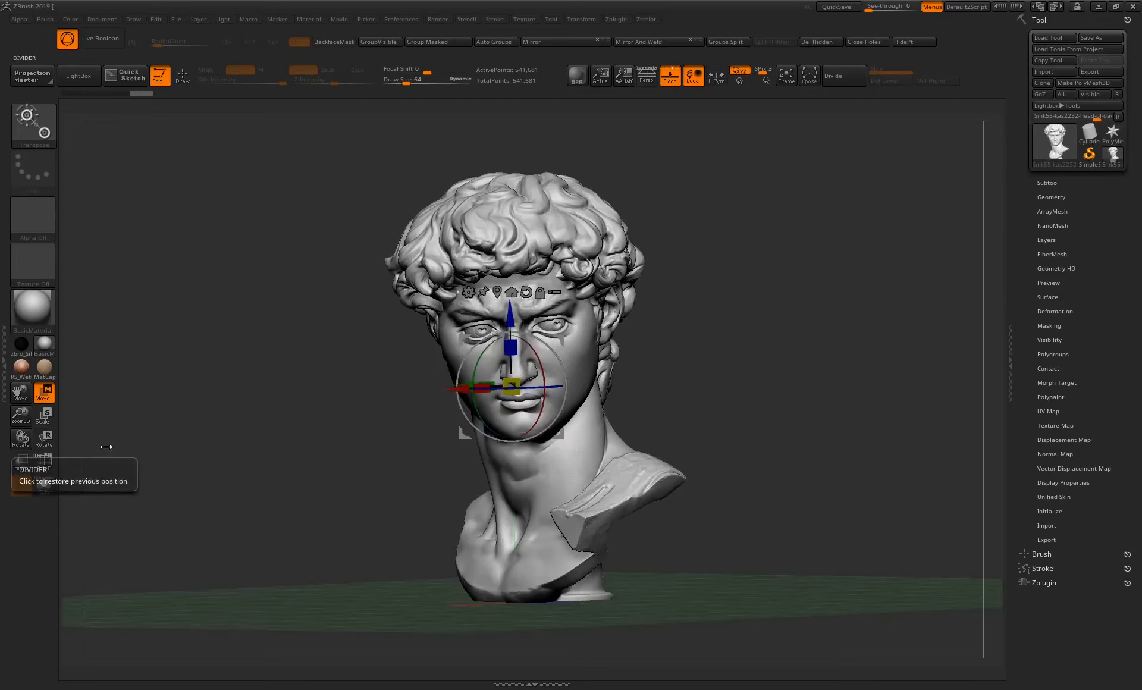
# Turn on the polyframe display and examine the bust's mesh density and polygroup colour
pyautogui.click(44, 463)
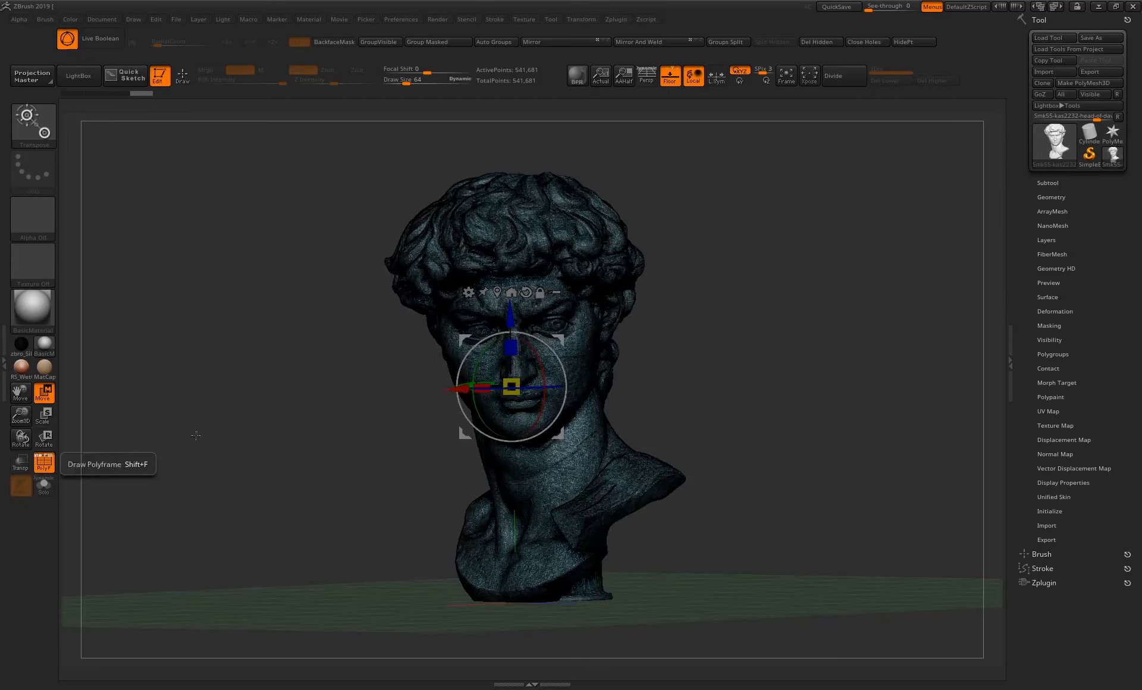
pyautogui.moveTo(730, 311); pyautogui.dragTo(722, 344)
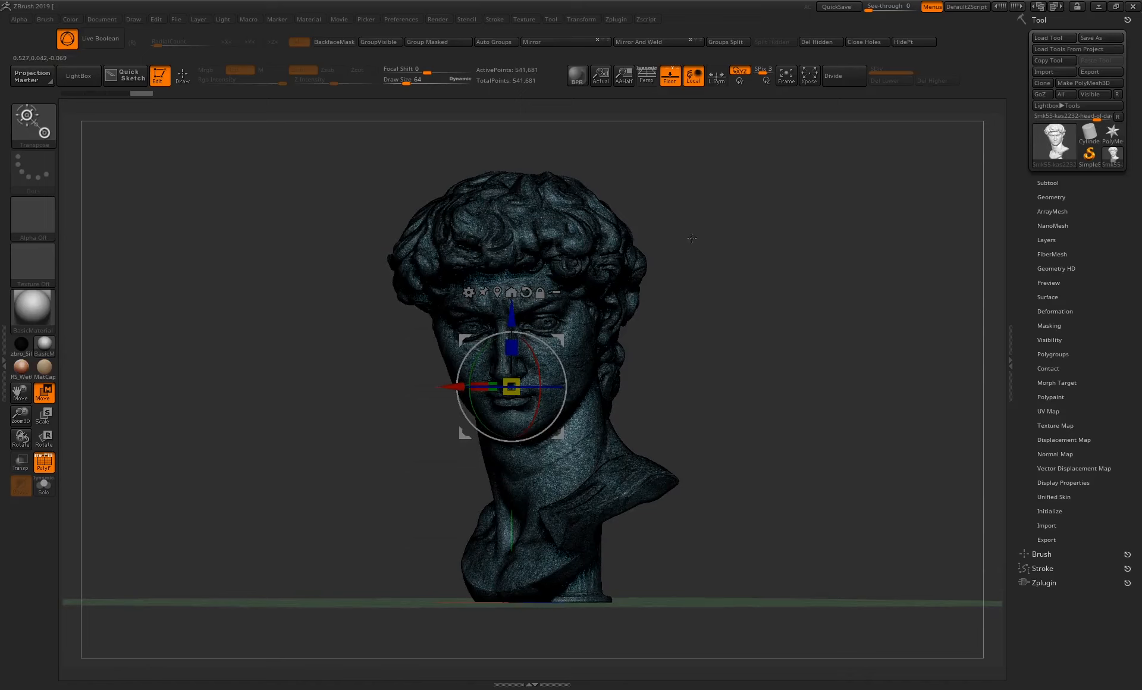
pyautogui.moveTo(702, 308); pyautogui.dragTo(727, 308)
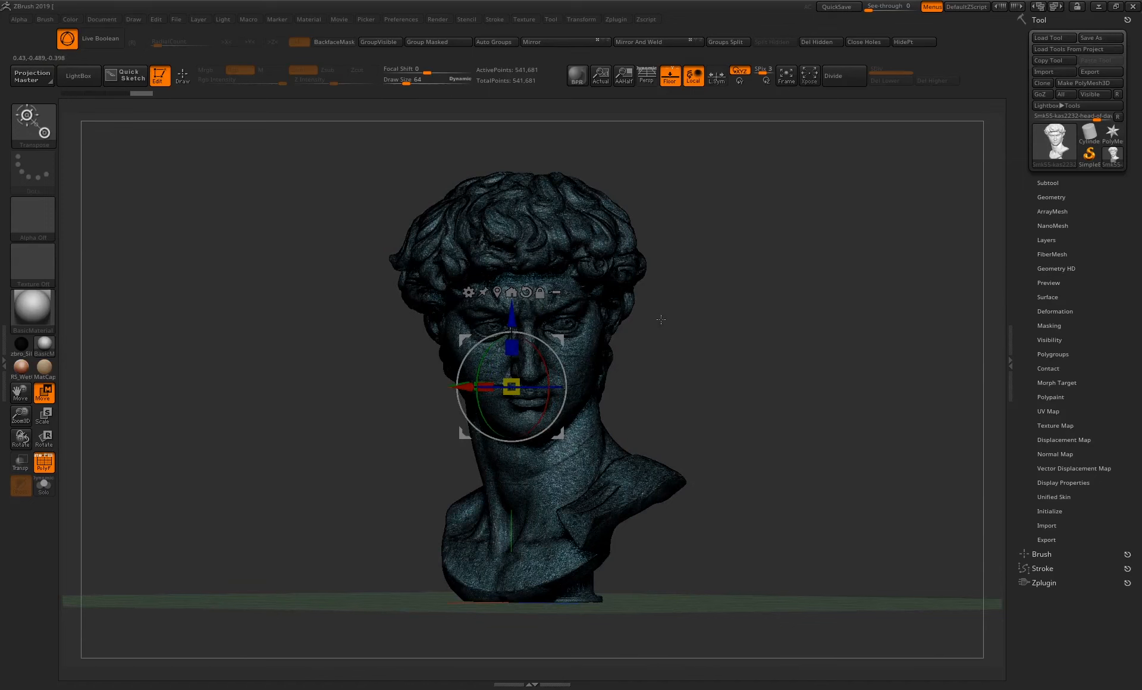
pyautogui.moveTo(723, 313); pyautogui.dragTo(614, 343)
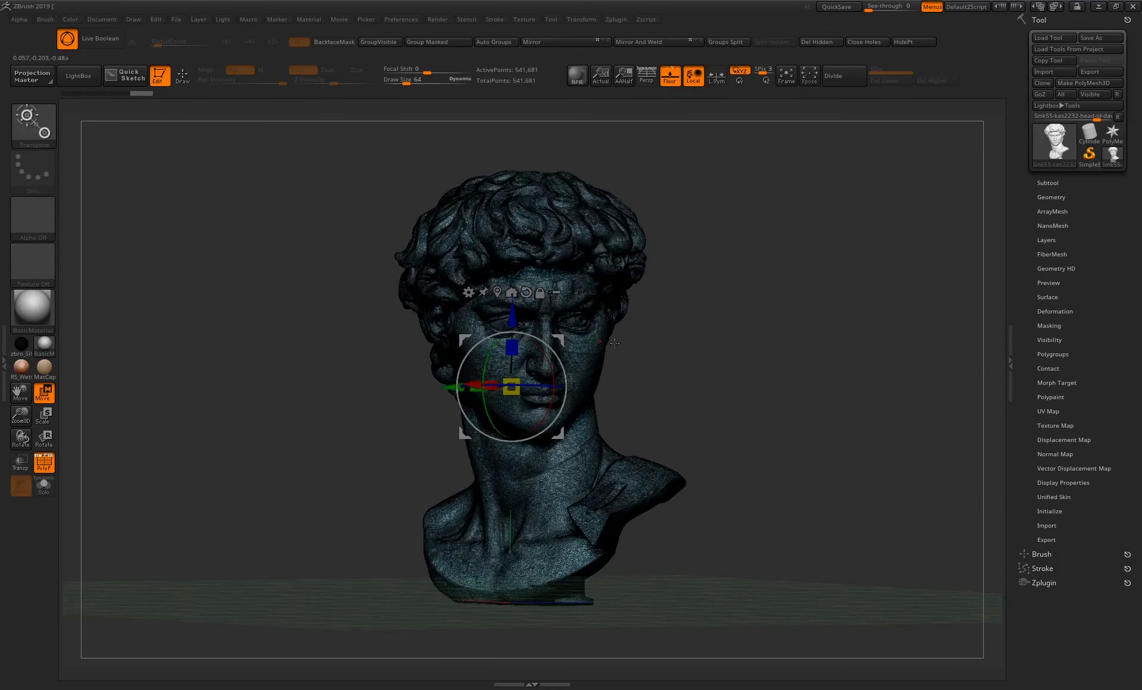
pyautogui.moveTo(726, 327); pyautogui.dragTo(605, 420)
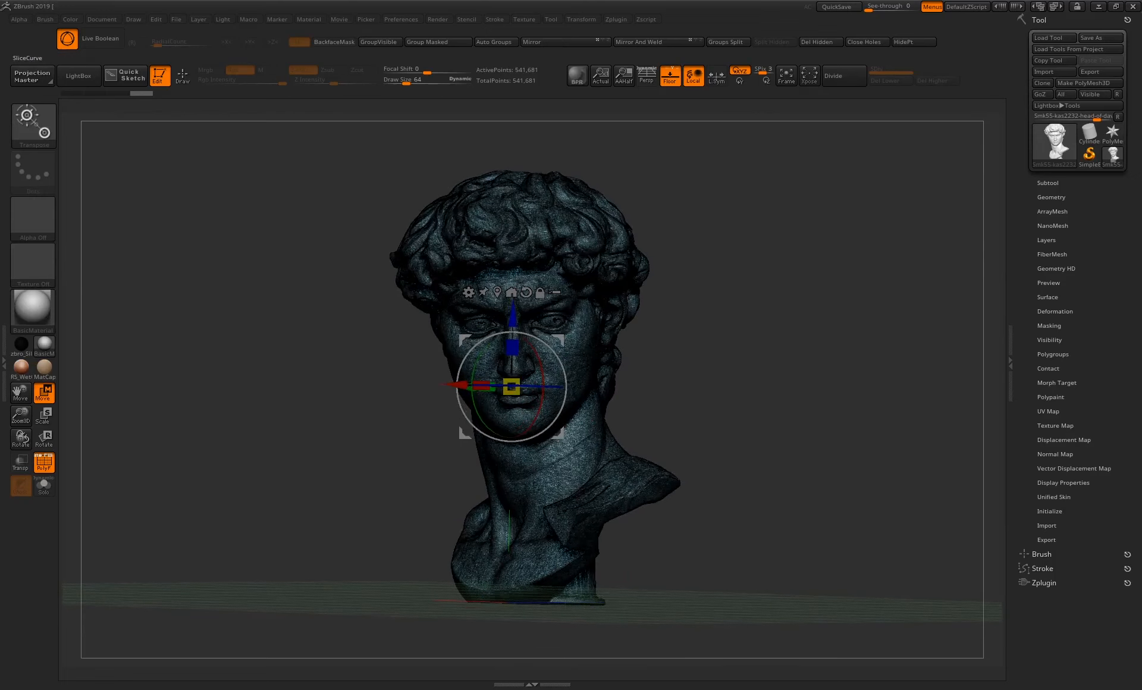
# Choose SliceCurve as the active selection brush and acknowledge its usage note
pyautogui.click(33, 125)
pyautogui.click(515, 214)
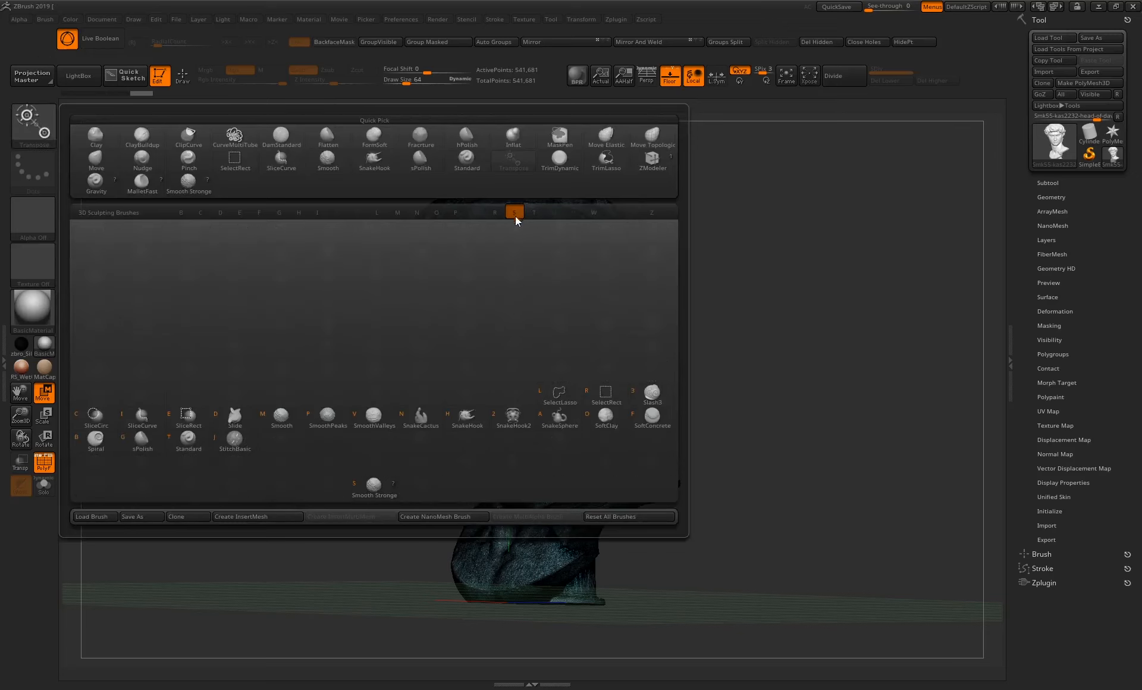
pyautogui.click(142, 419)
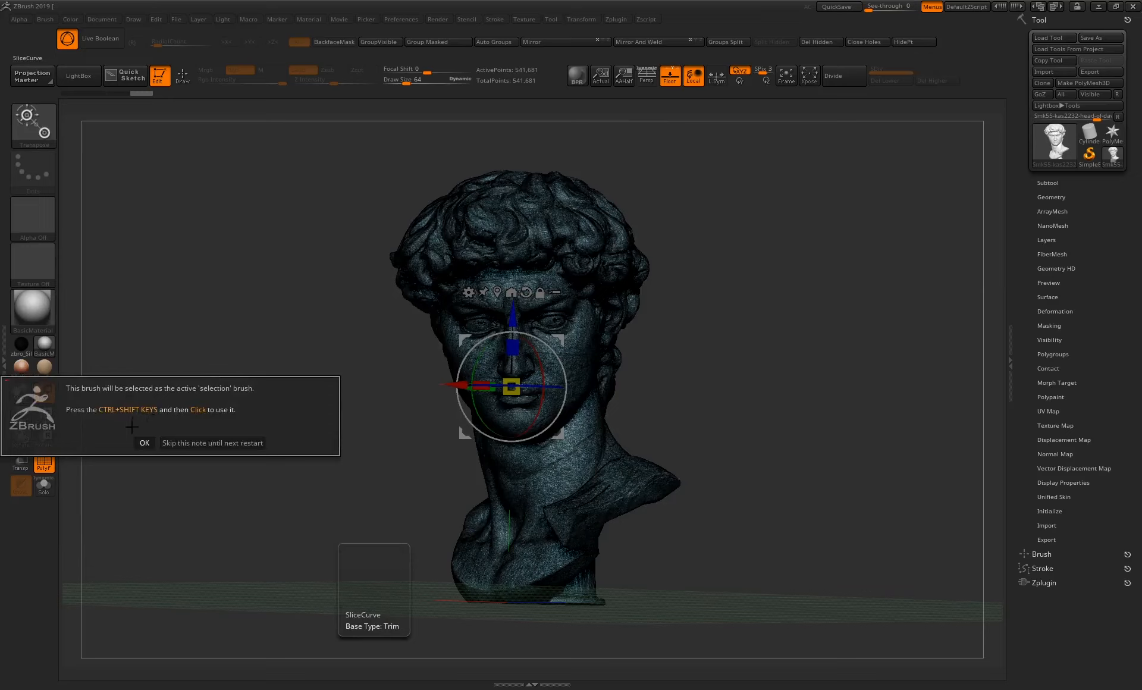
pyautogui.click(145, 442)
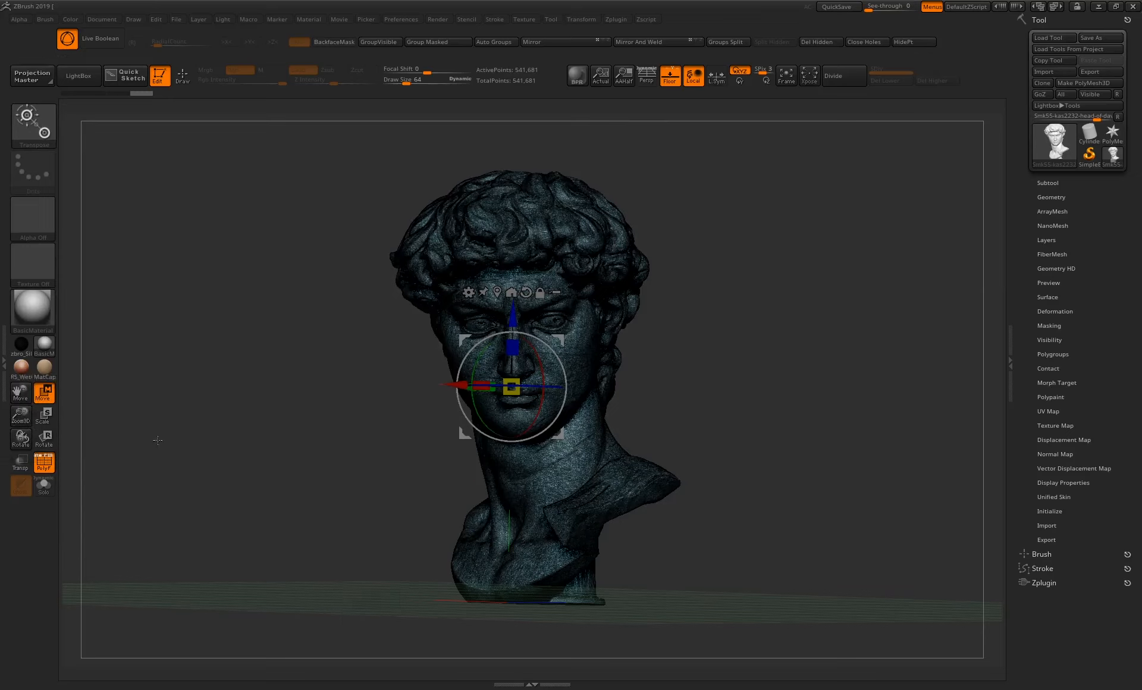
pyautogui.hotkey('ctrl', 'shift')
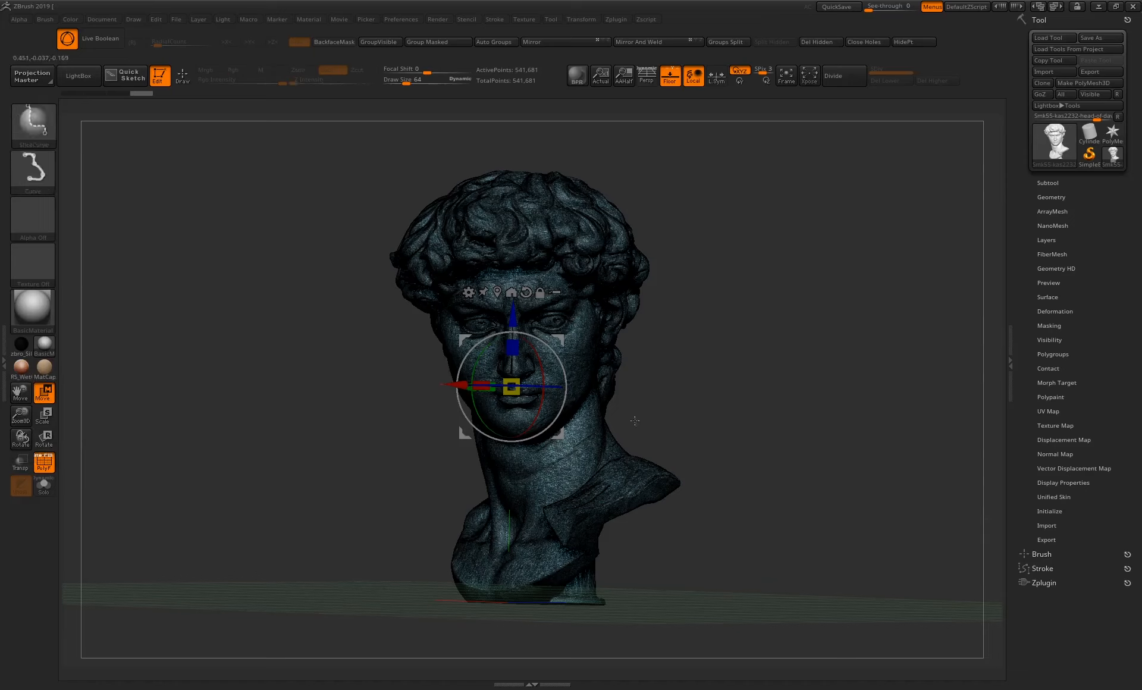
# Try a diagonal SliceCurve cut across the neck, inspect the split from several angles and undo it
pyautogui.moveTo(641, 416)
pyautogui.keyDown('ctrl'); pyautogui.keyDown('shift'); pyautogui.mouseDown()
pyautogui.moveTo(511, 476)
pyautogui.moveTo(420, 543)
pyautogui.moveTo(420, 519)
pyautogui.mouseUp(); pyautogui.keyUp('shift'); pyautogui.keyUp('ctrl')
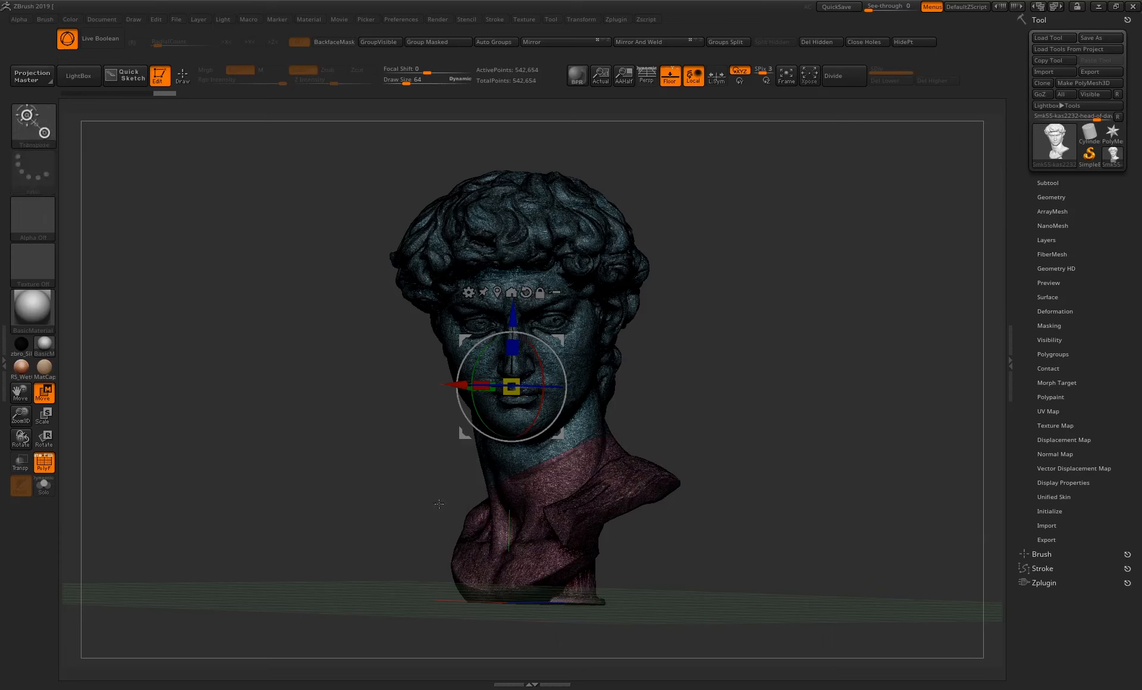
pyautogui.moveTo(683, 387); pyautogui.dragTo(562, 444)
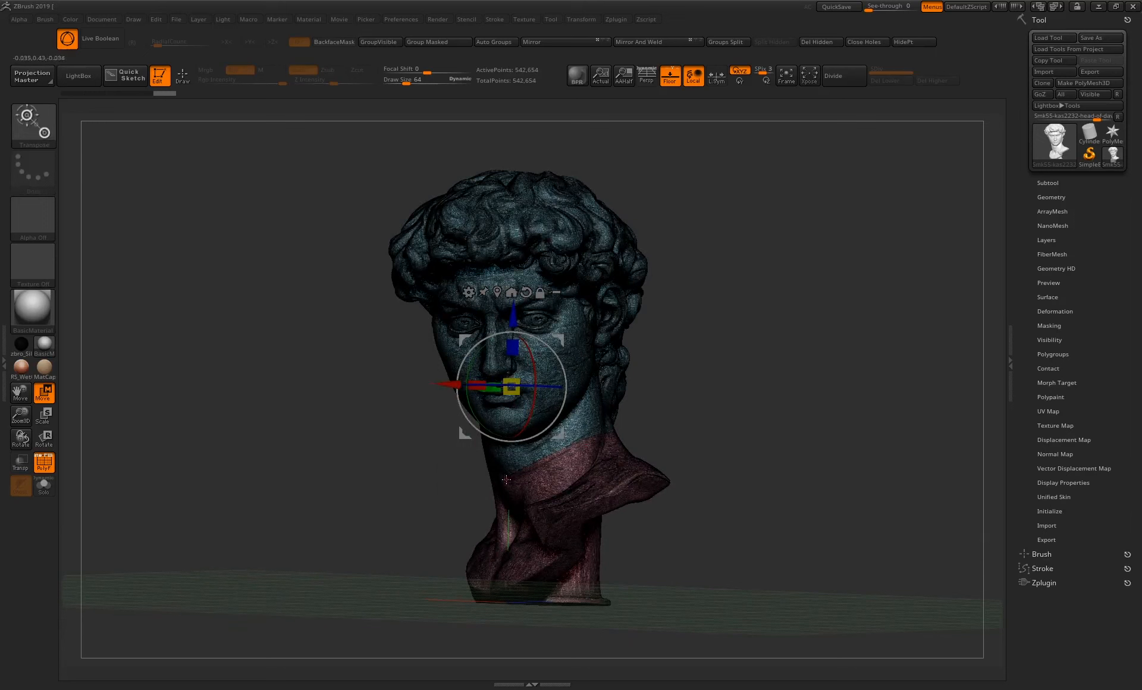
pyautogui.moveTo(648, 405); pyautogui.dragTo(723, 416)
pyautogui.press('f')
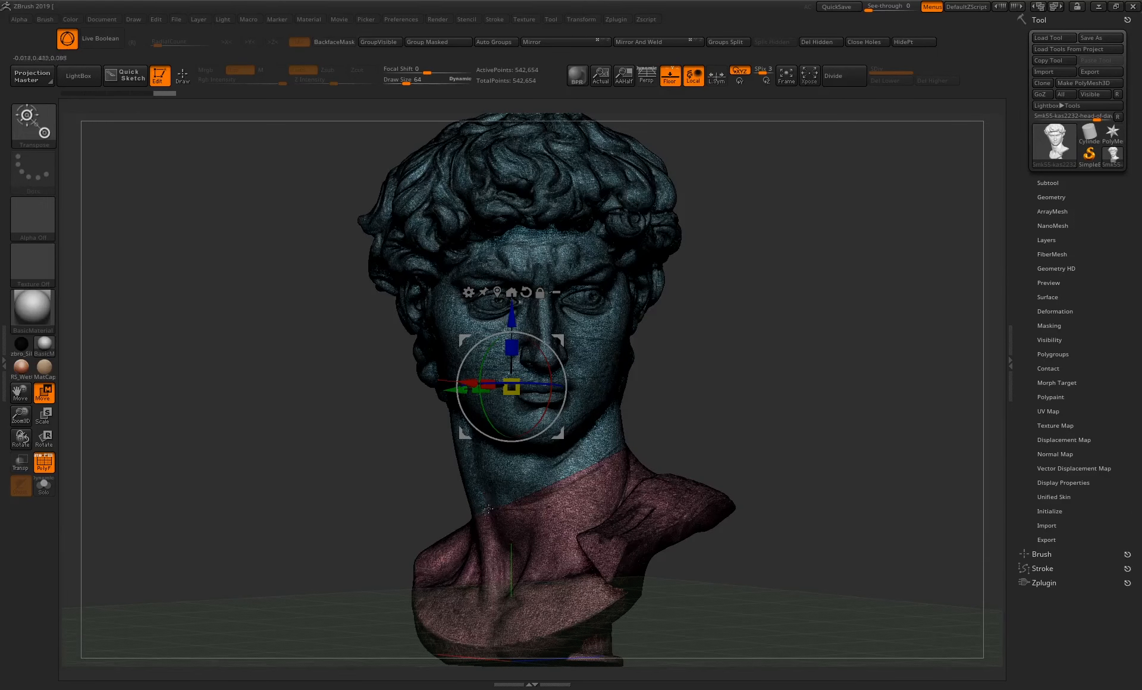
pyautogui.moveTo(731, 405)
pyautogui.keyDown('ctrl'); pyautogui.mouseDown(button='right')
pyautogui.moveTo(712, 384)
pyautogui.moveTo(683, 397)
pyautogui.moveTo(708, 403)
pyautogui.mouseUp(button='right'); pyautogui.keyUp('ctrl')
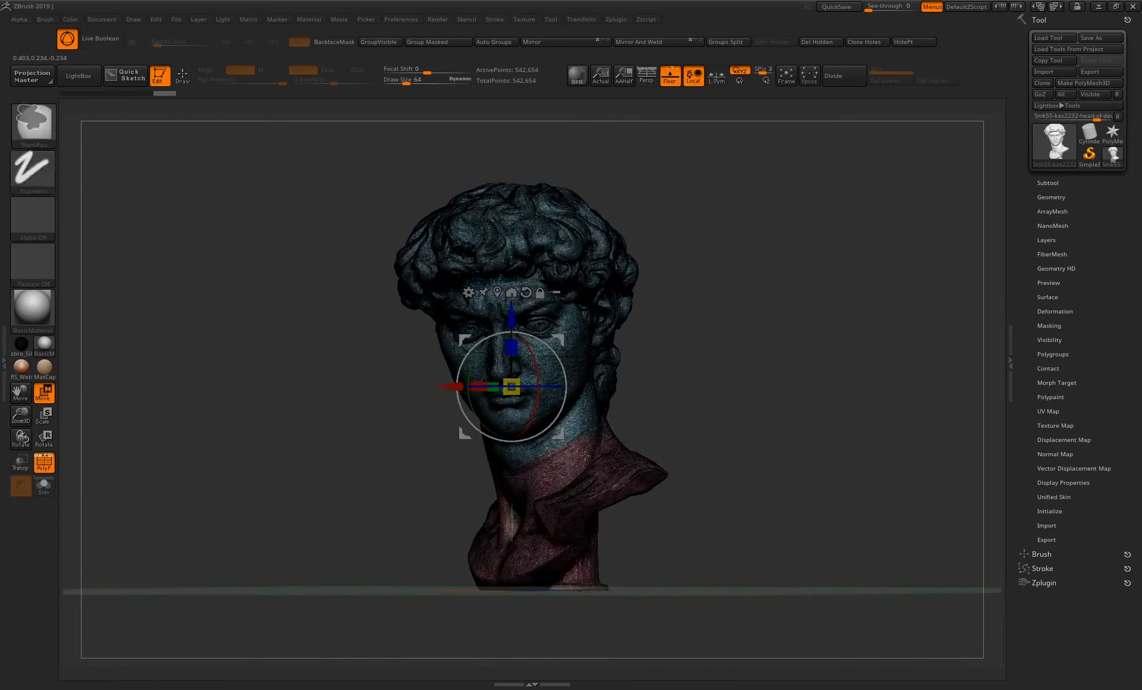
pyautogui.hotkey('ctrl', 'z')
# Slice the bust diagonally across the neck to separate head and shoulders into two polygroups, and inspect the cut
pyautogui.moveTo(634, 396)
pyautogui.keyDown('ctrl'); pyautogui.keyDown('shift'); pyautogui.mouseDown()
pyautogui.moveTo(462, 433)
pyautogui.moveTo(426, 507)
pyautogui.mouseUp(); pyautogui.keyUp('shift'); pyautogui.keyUp('ctrl')
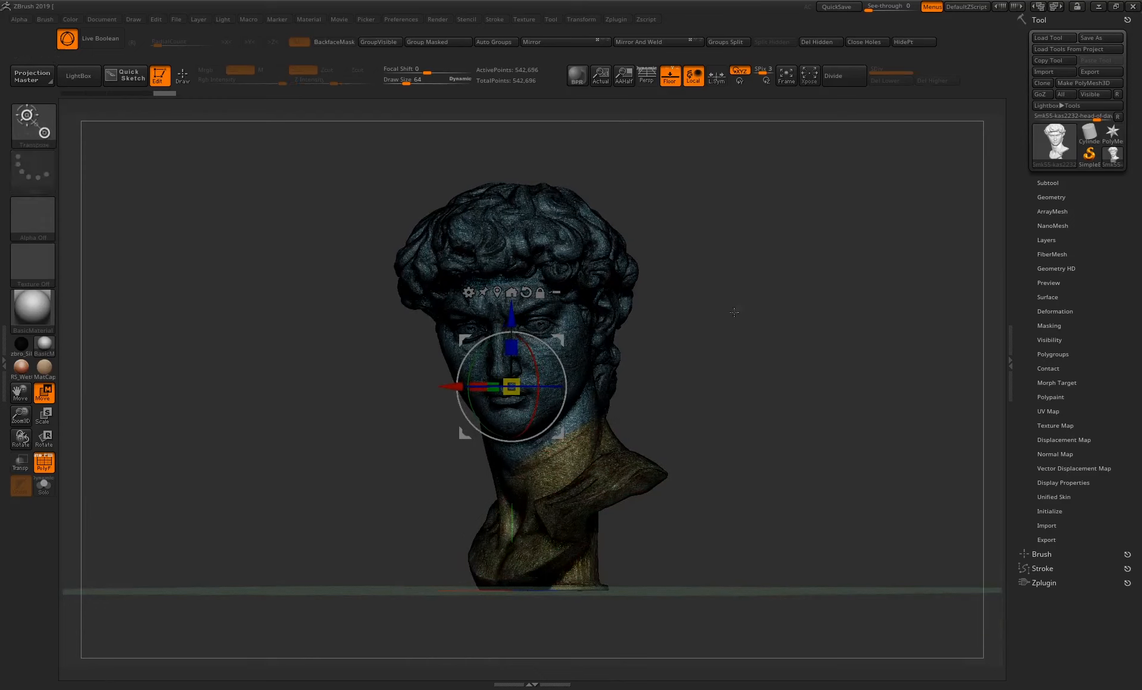
pyautogui.moveTo(738, 312); pyautogui.dragTo(696, 327, button='right')
pyautogui.moveTo(469, 473); pyautogui.dragTo(594, 438, button='right')
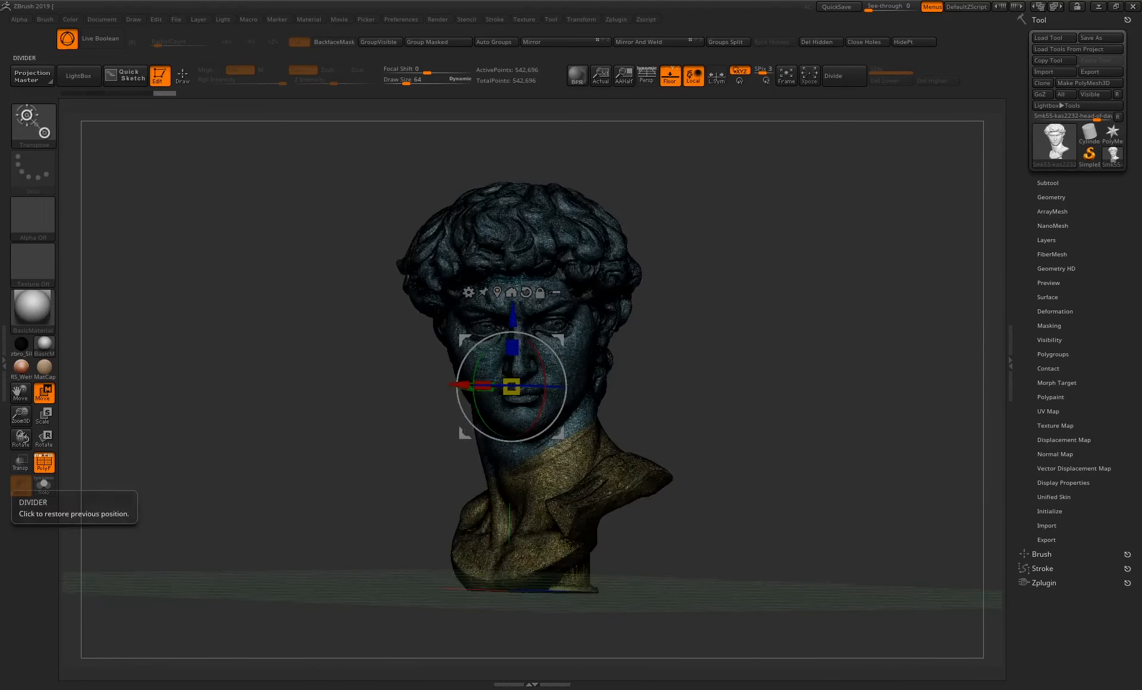
pyautogui.moveTo(723, 312); pyautogui.dragTo(461, 433, button='right')
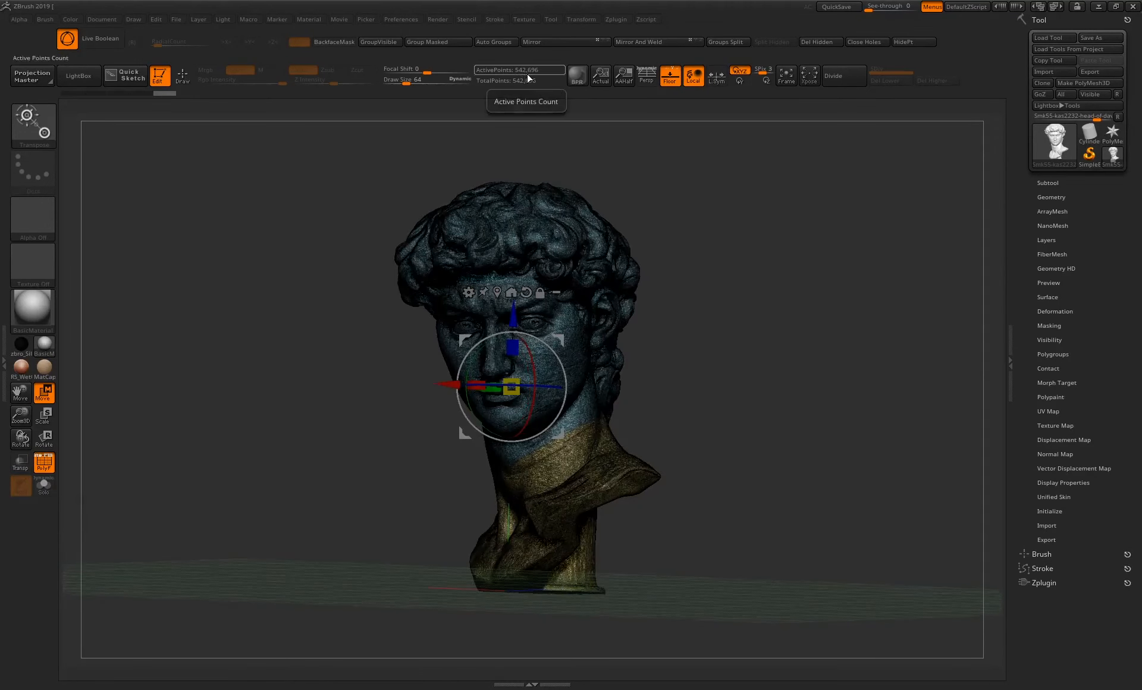
pyautogui.moveTo(725, 263); pyautogui.dragTo(712, 309, button='right')
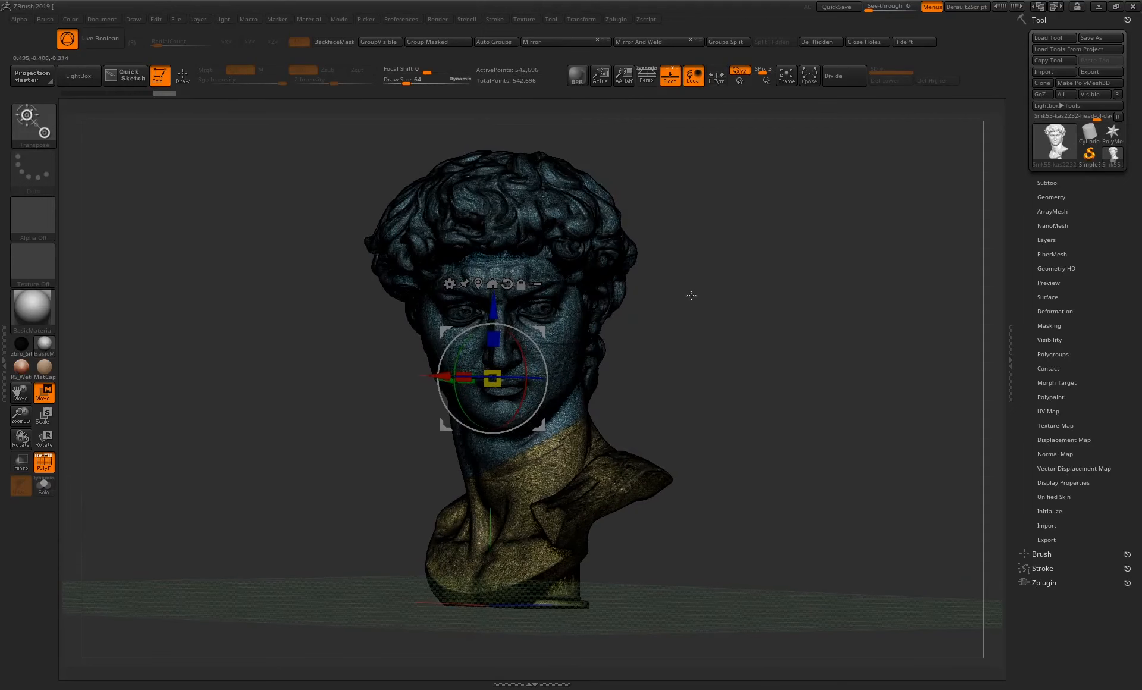
pyautogui.moveTo(722, 243); pyautogui.dragTo(763, 310, button='right')
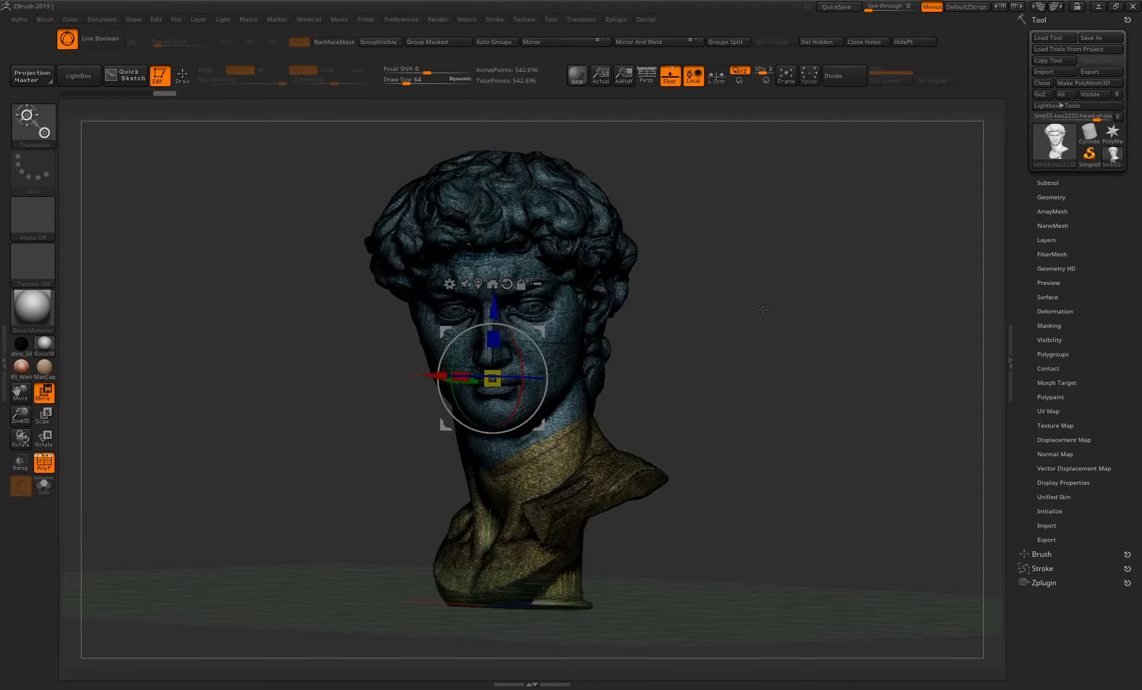
# Open the Decimation Master plugin settings and look over the sliced bust
pyautogui.click(1050, 584)
pyautogui.click(1056, 658)
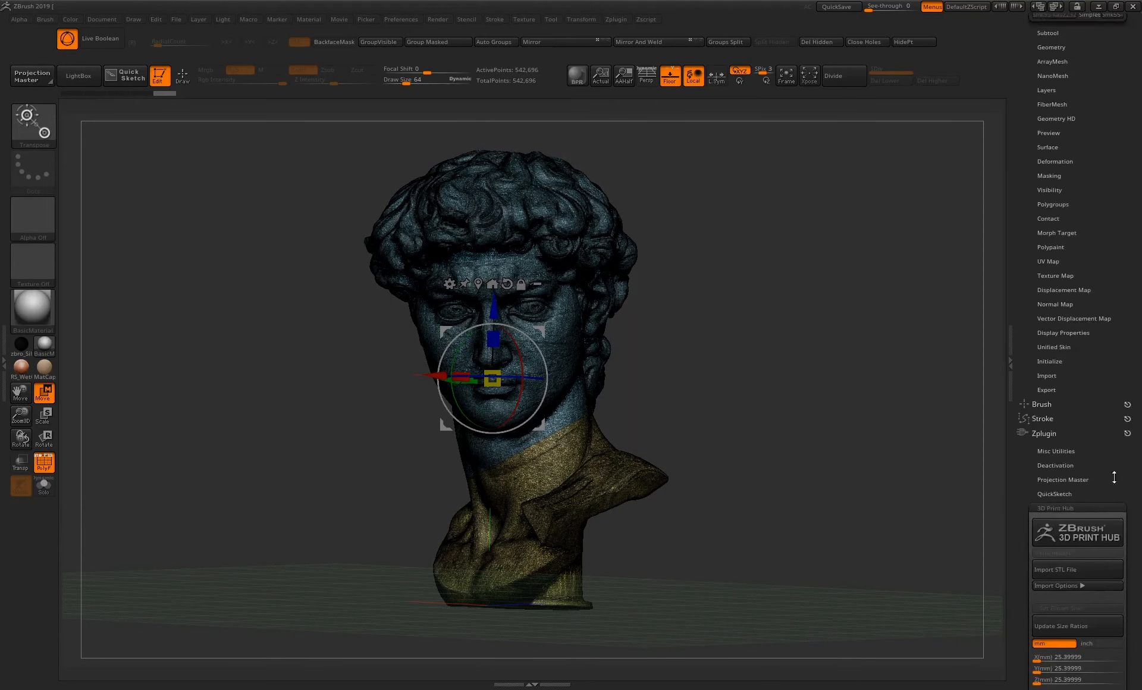
pyautogui.moveTo(1100, 444); pyautogui.dragTo(1099, 571)
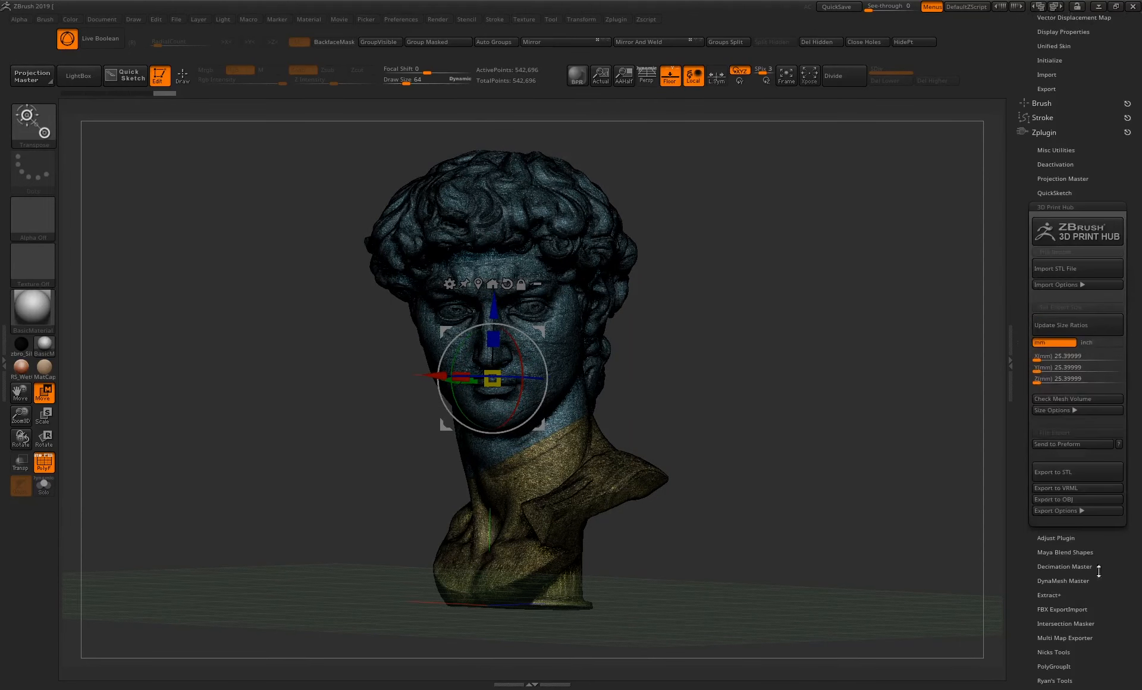
pyautogui.click(1061, 566)
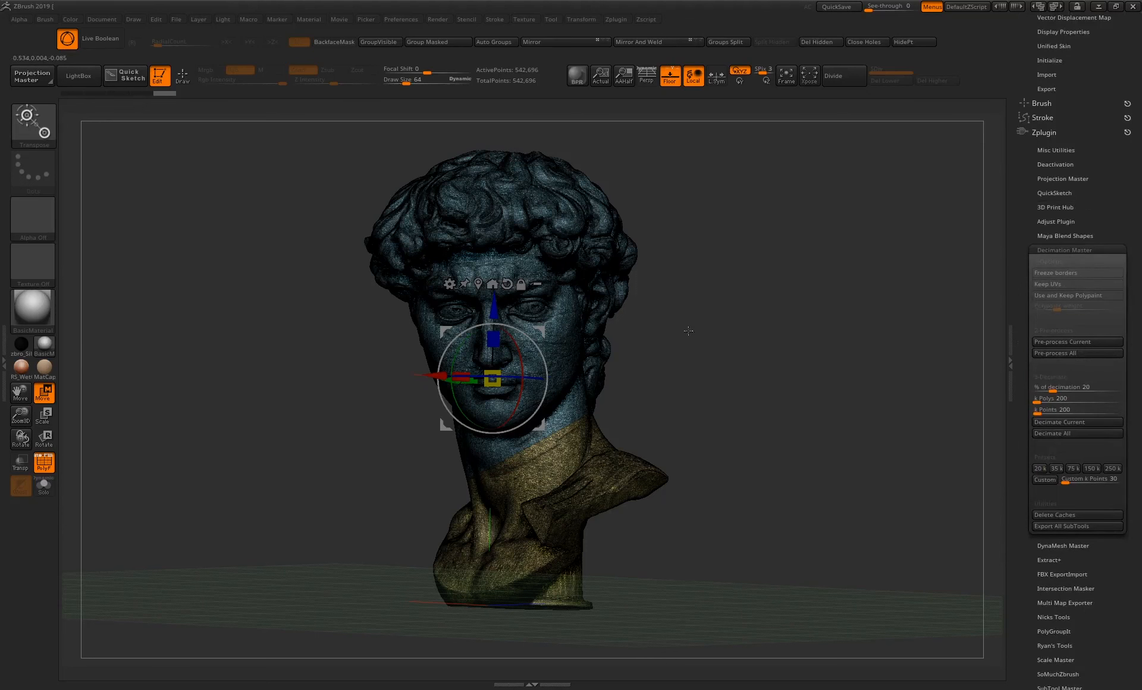
pyautogui.moveTo(688, 331); pyautogui.dragTo(668, 357)
pyautogui.moveTo(782, 350); pyautogui.dragTo(975, 348)
pyautogui.moveTo(819, 322); pyautogui.dragTo(732, 351)
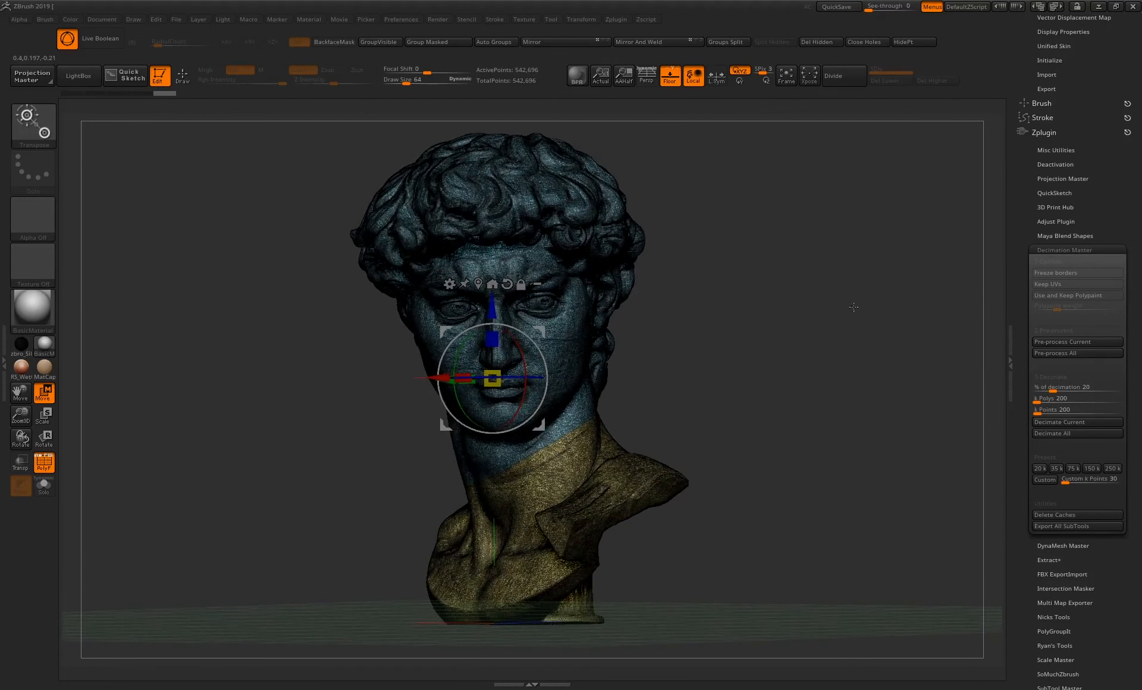
# Unweld the polygroup borders so the head and shoulders become separate mesh pieces along the neck cut
pyautogui.scroll(10, 1105, 185)
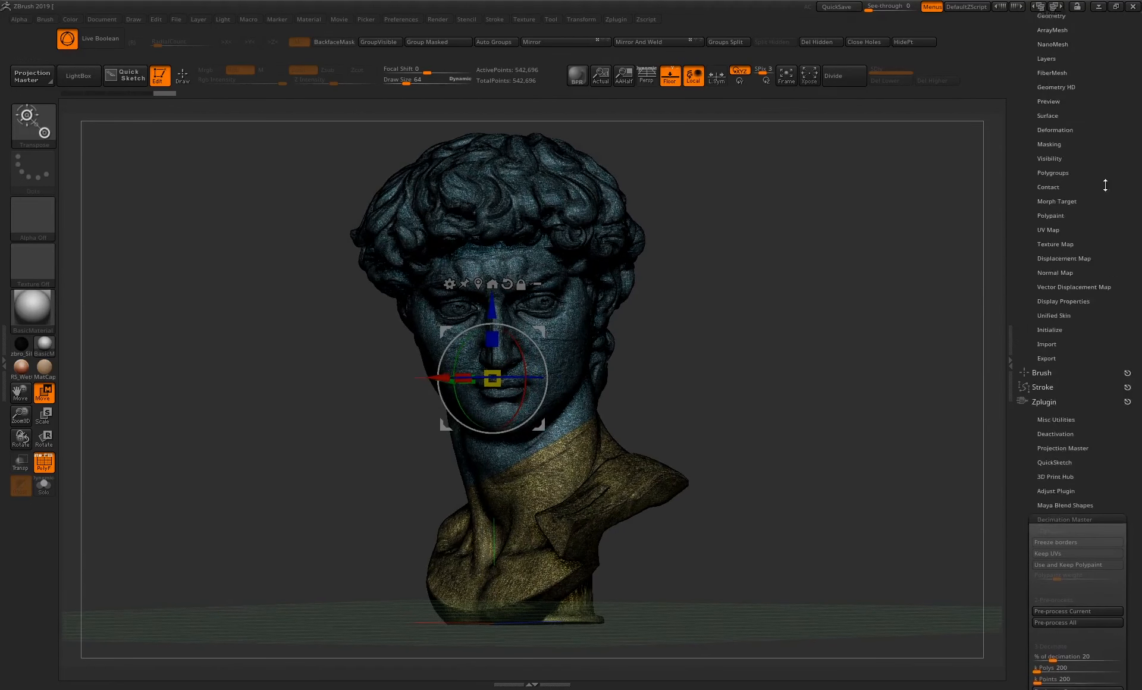
pyautogui.click(1050, 198)
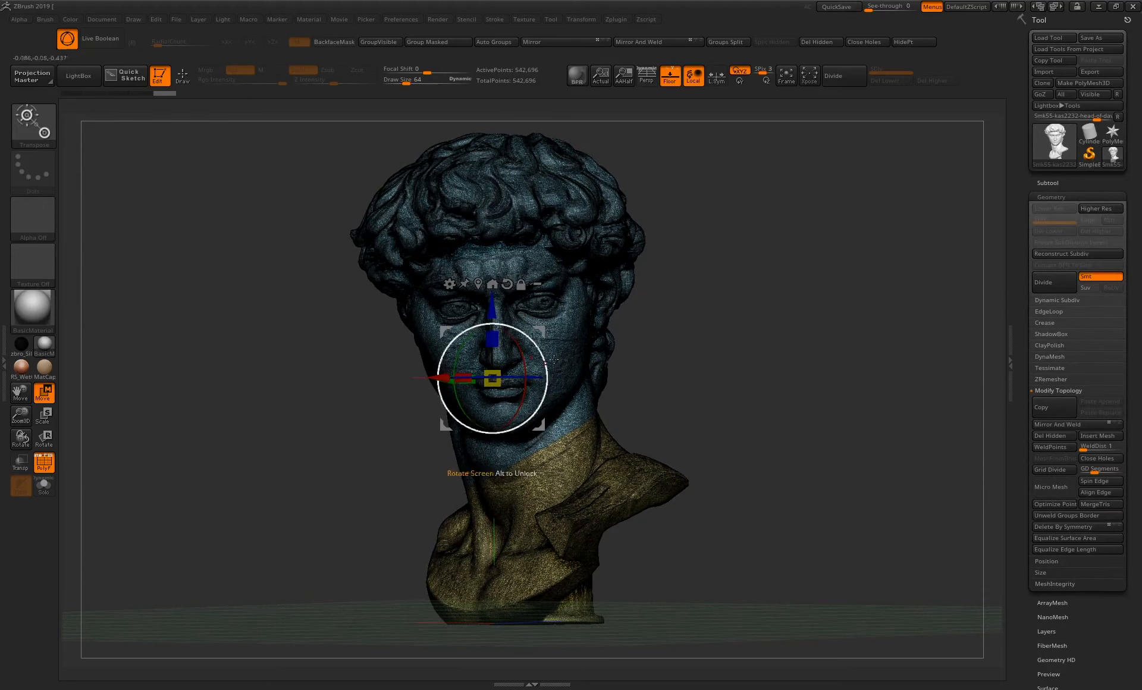
pyautogui.click(1053, 515)
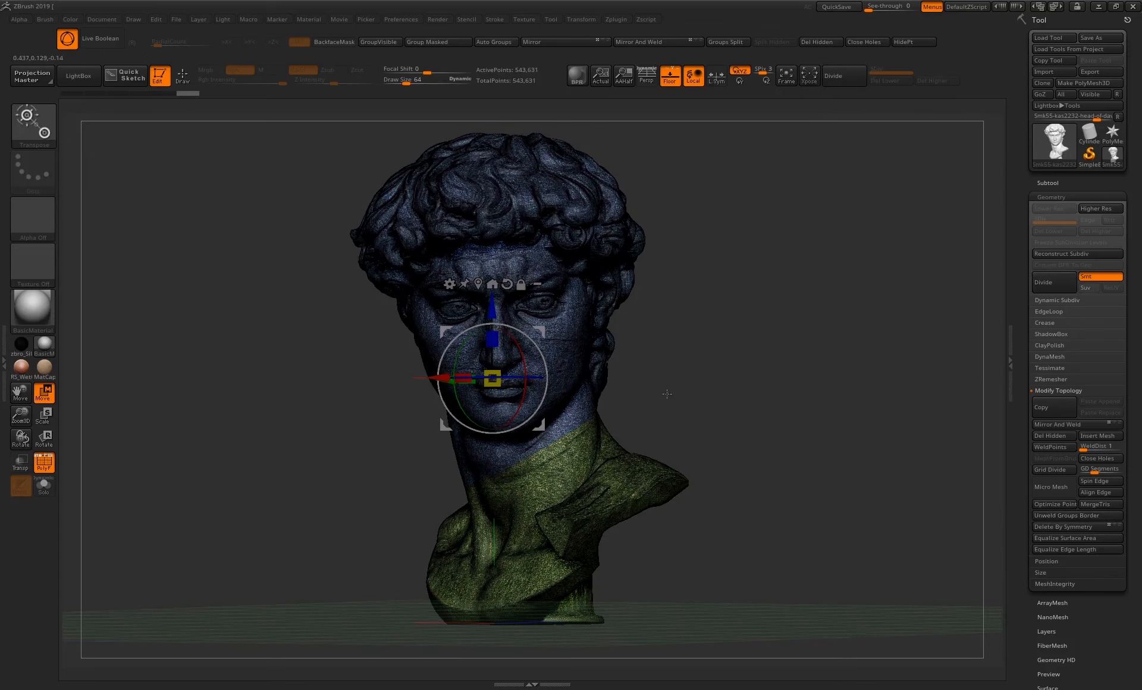
pyautogui.moveTo(678, 384)
pyautogui.keyDown('alt'); pyautogui.mouseDown()
pyautogui.moveTo(658, 376)
pyautogui.moveTo(657, 392)
pyautogui.mouseUp(); pyautogui.keyUp('alt')
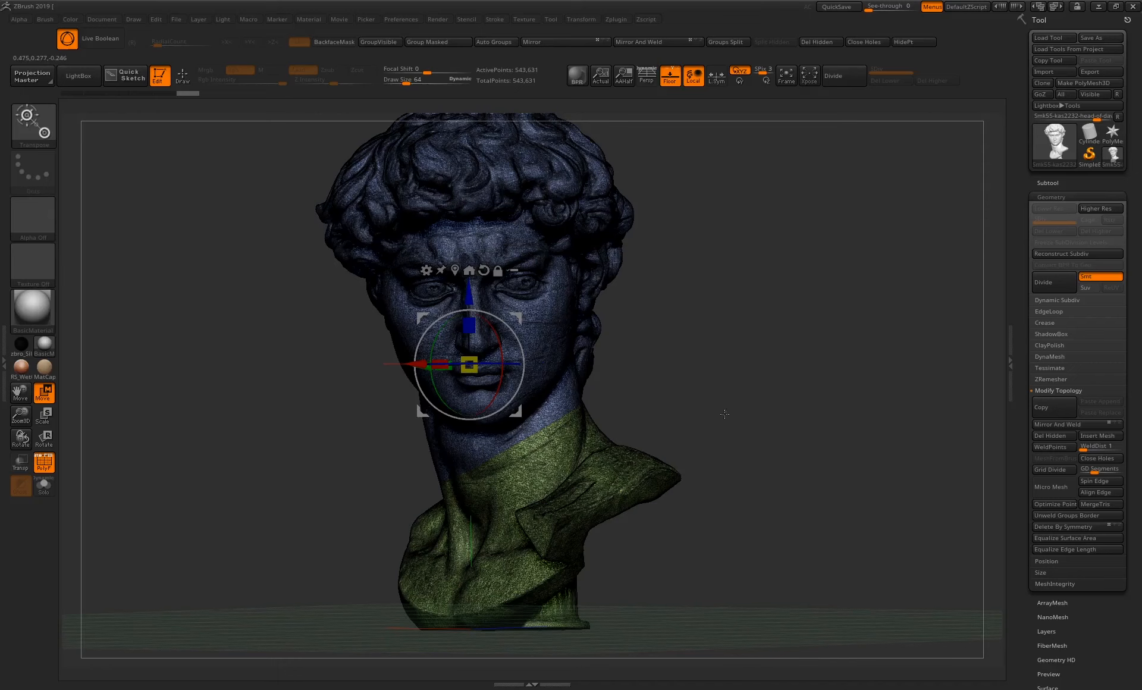
pyautogui.keyDown('alt'); pyautogui.moveTo(721, 411); pyautogui.dragTo(709, 406); pyautogui.keyUp('alt')
# Enable Freeze borders in Decimation Master and pre-process the current bust mesh
pyautogui.scroll(-15, 1098, 486)
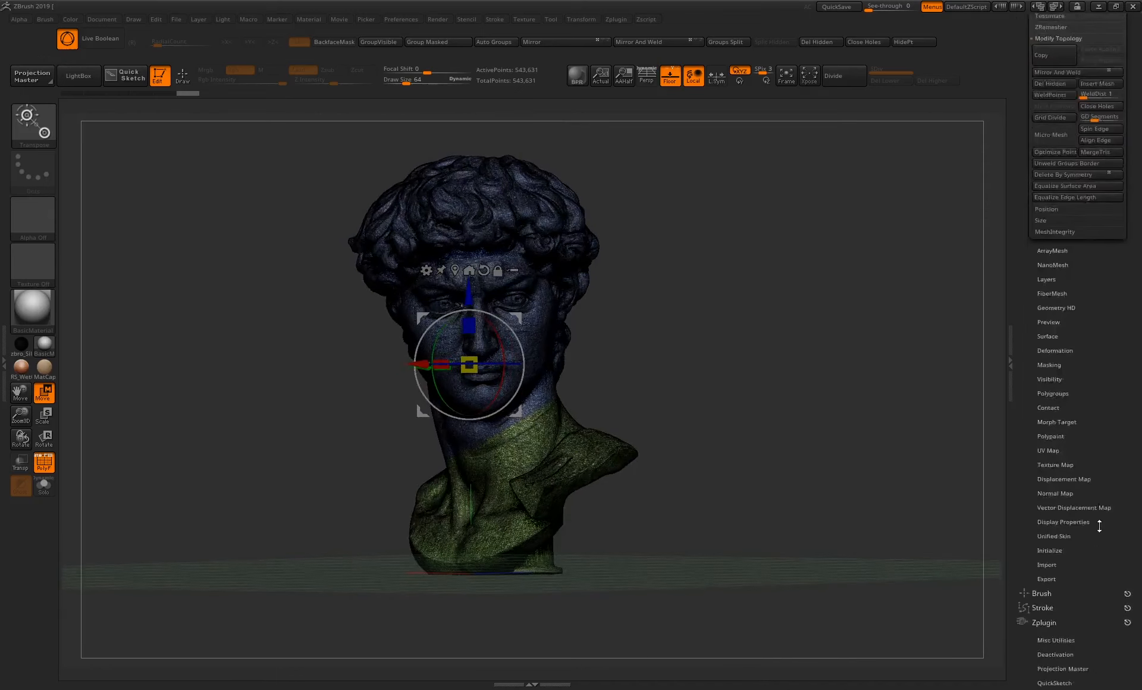
pyautogui.scroll(-3, 1091, 328)
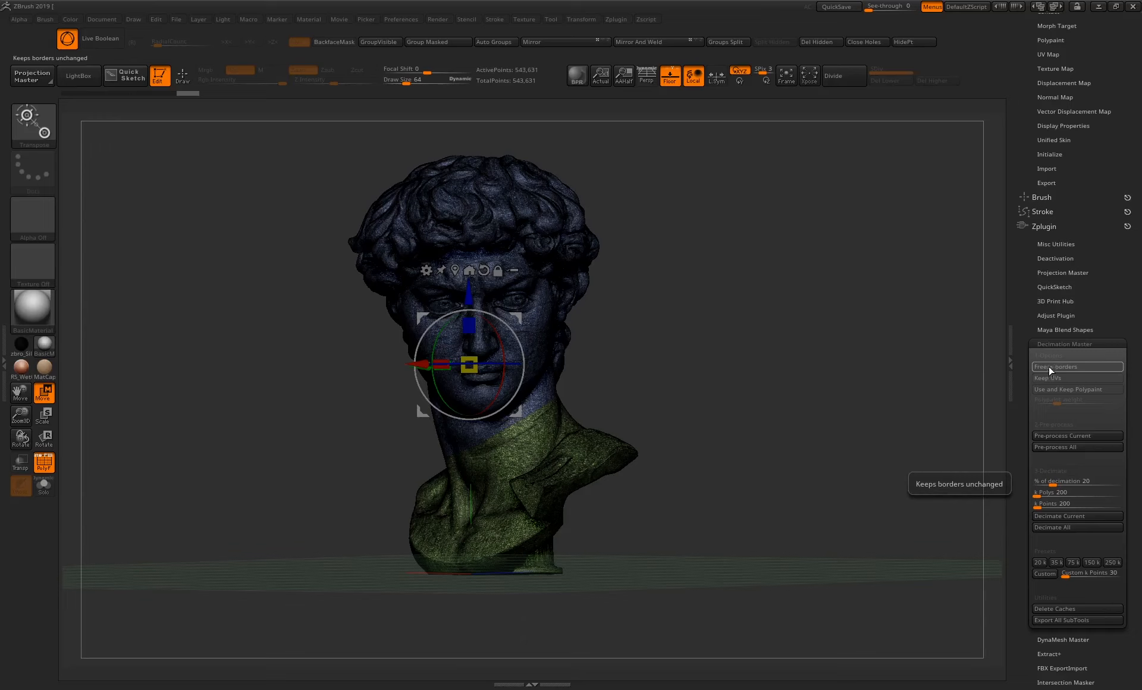
pyautogui.click(1048, 366)
pyautogui.click(1050, 437)
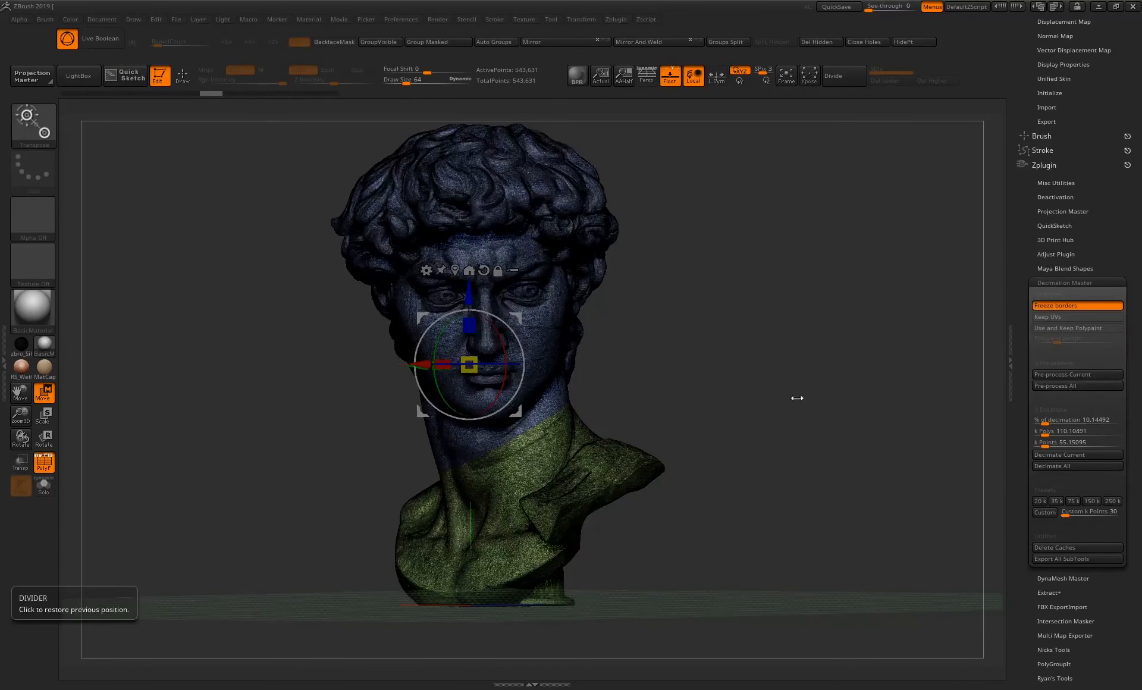
# Set the decimation to about 10.87 percent, decimate the current bust, and inspect the reduced mesh
pyautogui.click(1046, 423)
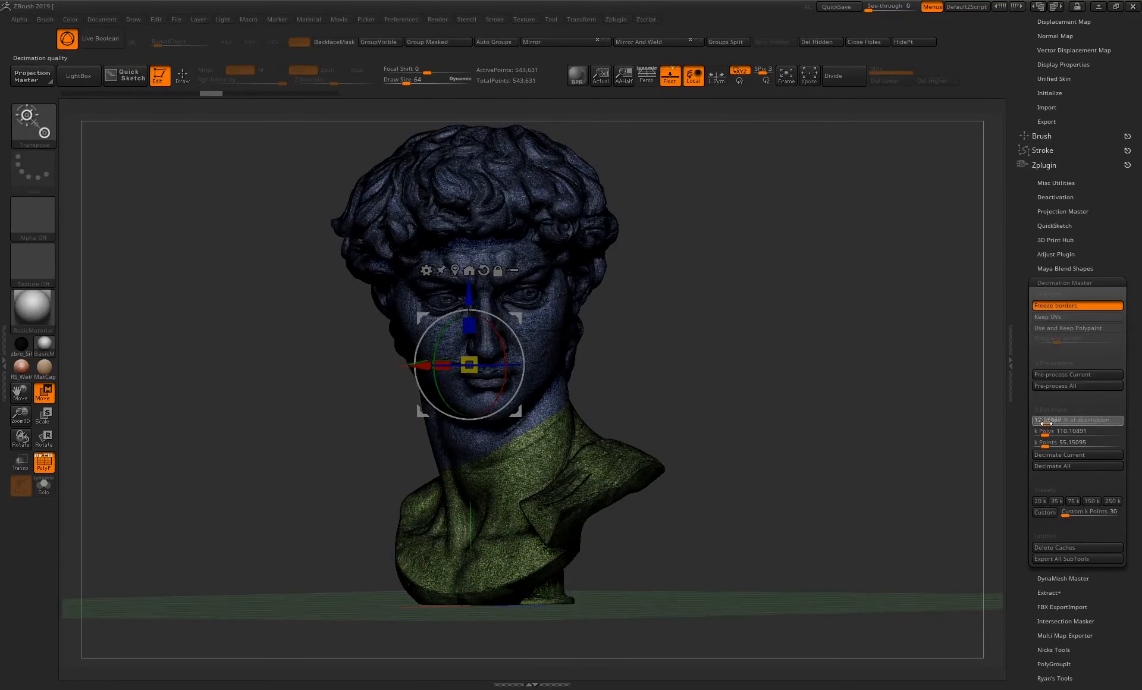
pyautogui.moveTo(1047, 423); pyautogui.dragTo(1046, 424)
pyautogui.click(1045, 423)
pyautogui.click(1058, 456)
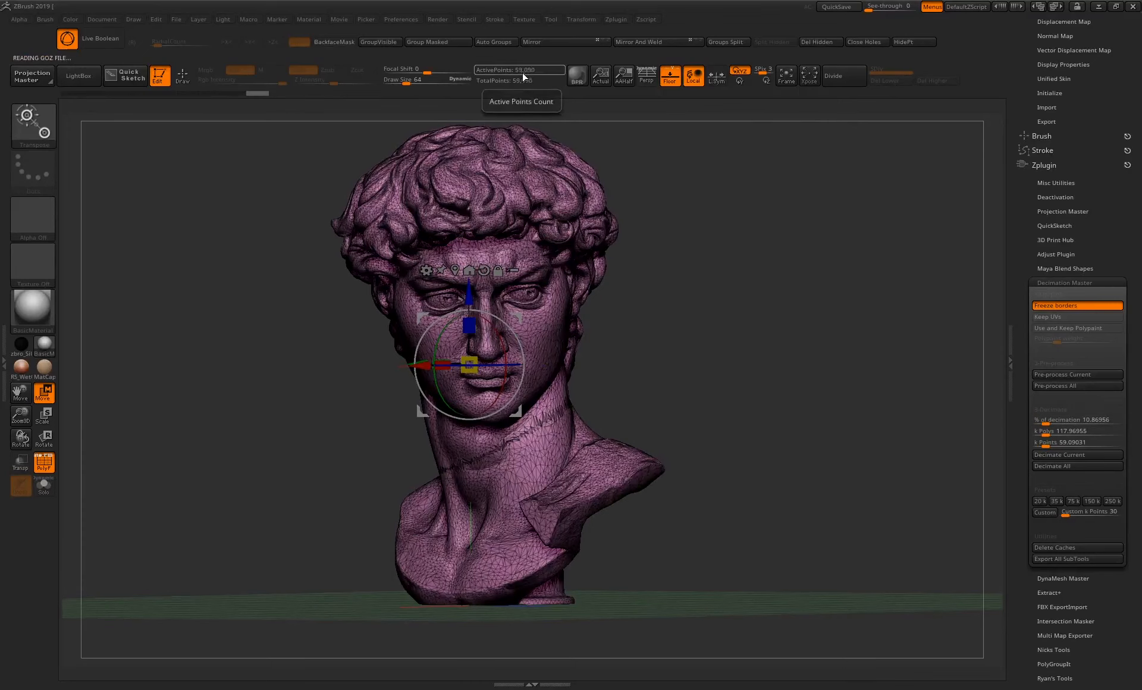
pyautogui.moveTo(708, 264)
pyautogui.mouseDown()
pyautogui.moveTo(693, 249)
pyautogui.moveTo(726, 252)
pyautogui.moveTo(708, 248)
pyautogui.moveTo(717, 260)
pyautogui.mouseUp()
pyautogui.moveTo(661, 295); pyautogui.dragTo(711, 317)
# Apply Auto Groups to give the head and shoulders separate polygroups again
pyautogui.moveTo(1091, 119); pyautogui.dragTo(1046, 351)
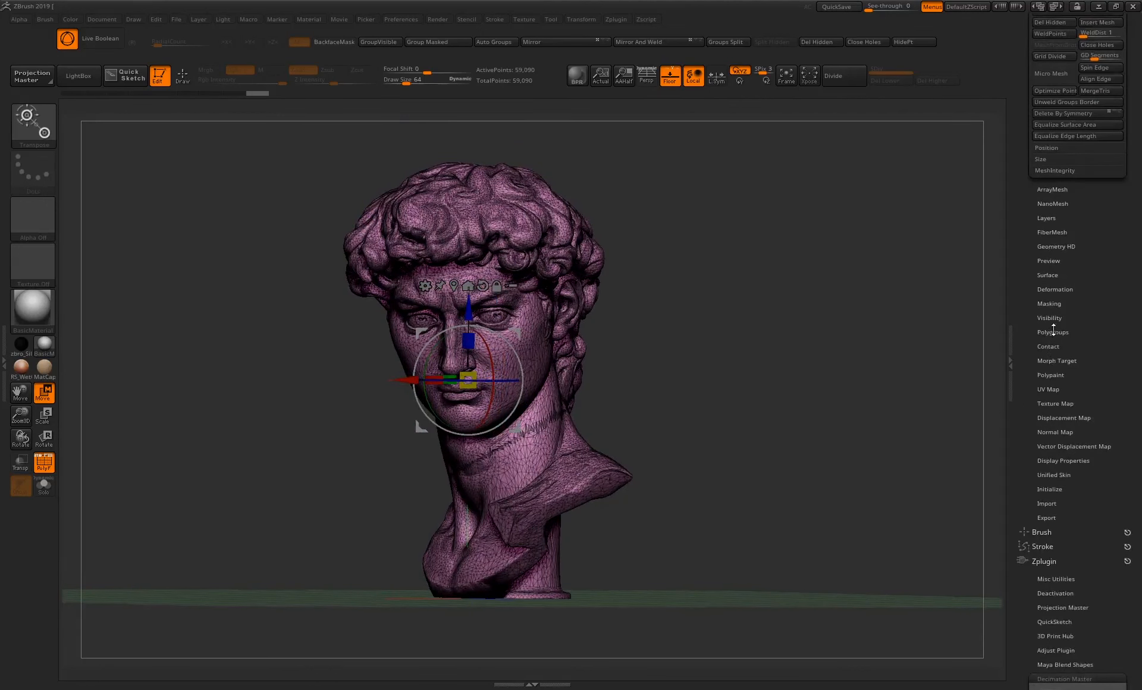
pyautogui.click(1053, 331)
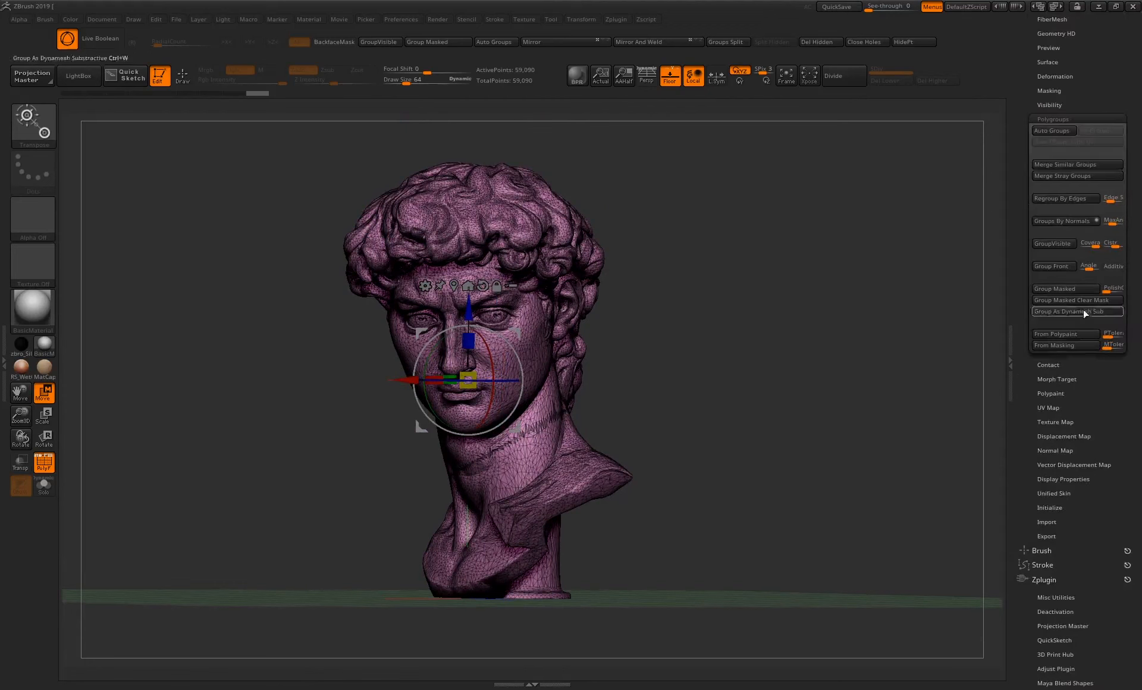
pyautogui.click(1042, 131)
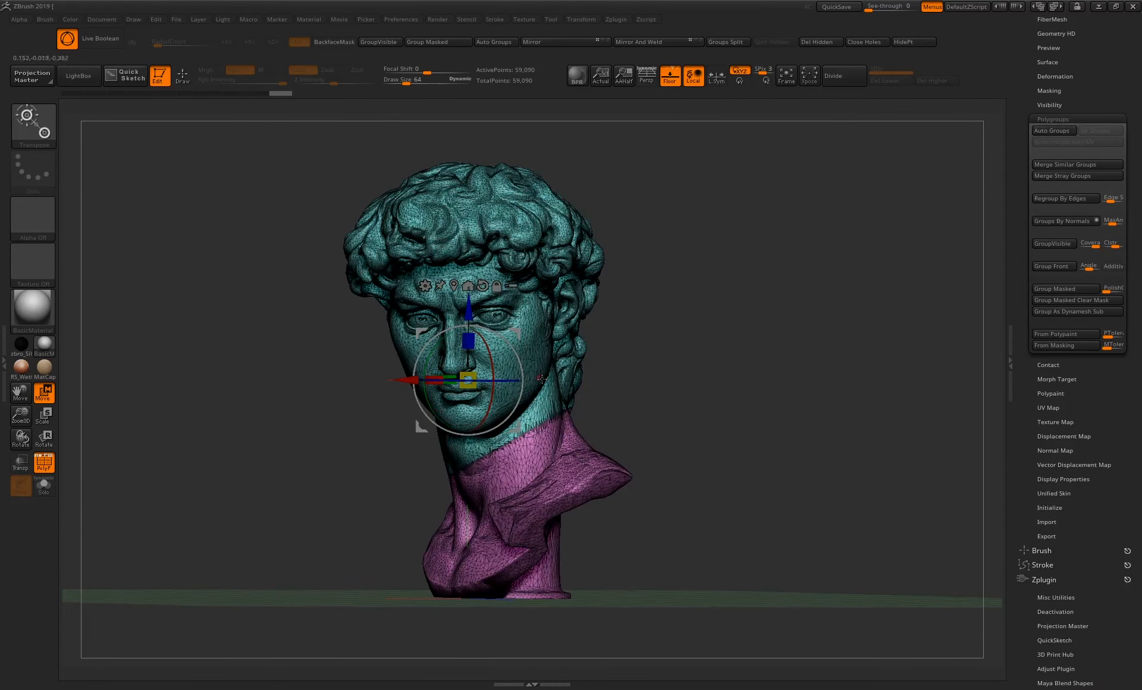
pyautogui.moveTo(778, 320); pyautogui.dragTo(824, 312)
# Weld the coincident points along the neck cut to rejoin head and shoulders, and inspect the seam
pyautogui.moveTo(1114, 81); pyautogui.dragTo(1084, 239)
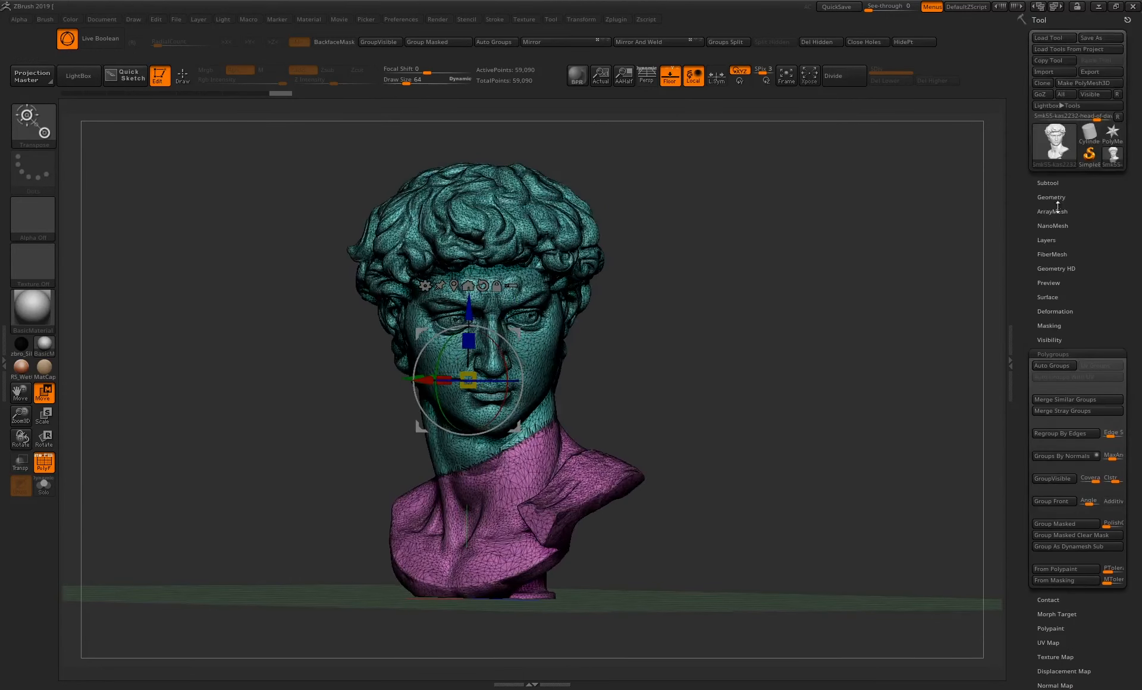
pyautogui.click(1050, 197)
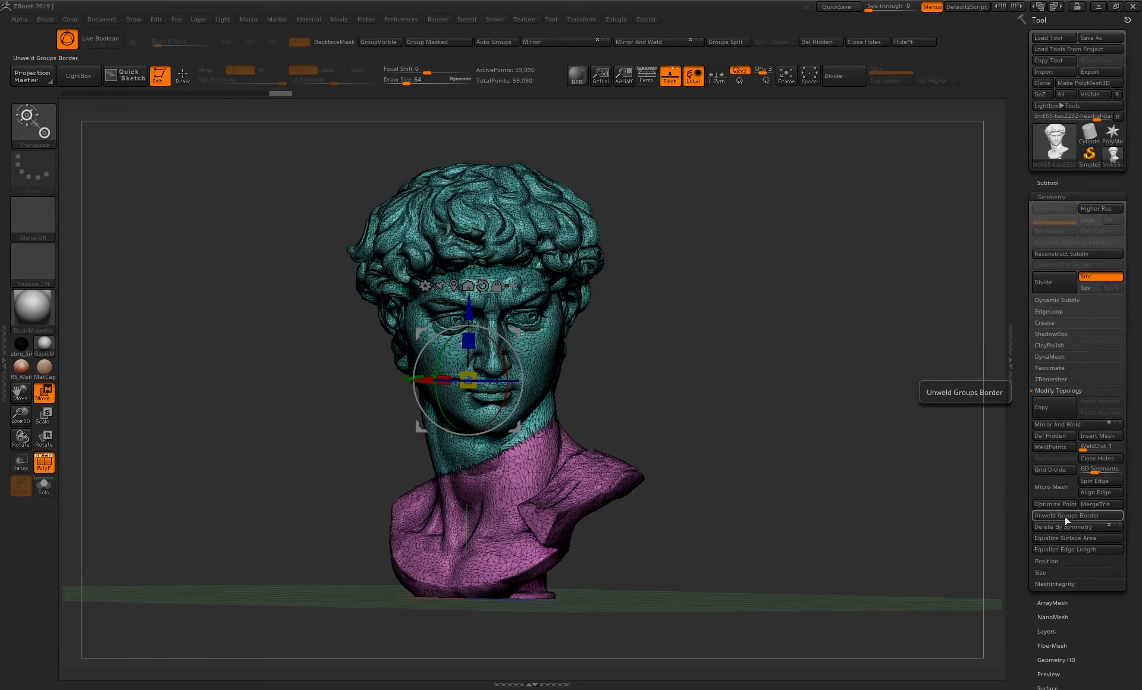
pyautogui.moveTo(691, 346); pyautogui.dragTo(553, 412)
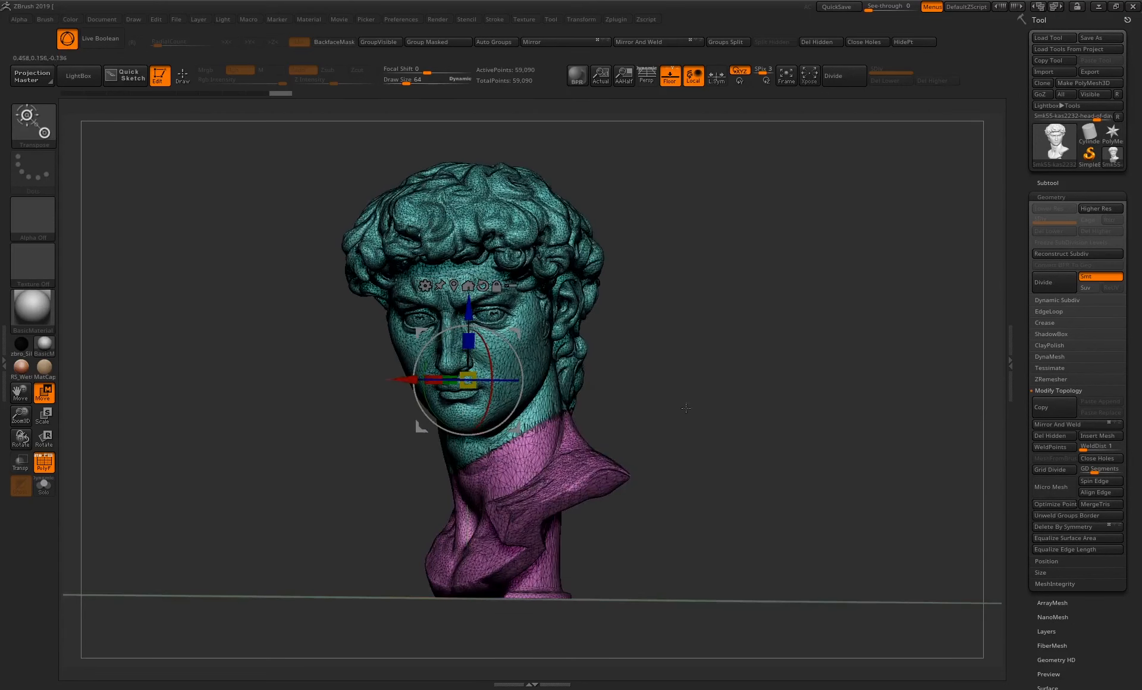
pyautogui.moveTo(685, 408); pyautogui.dragTo(945, 416)
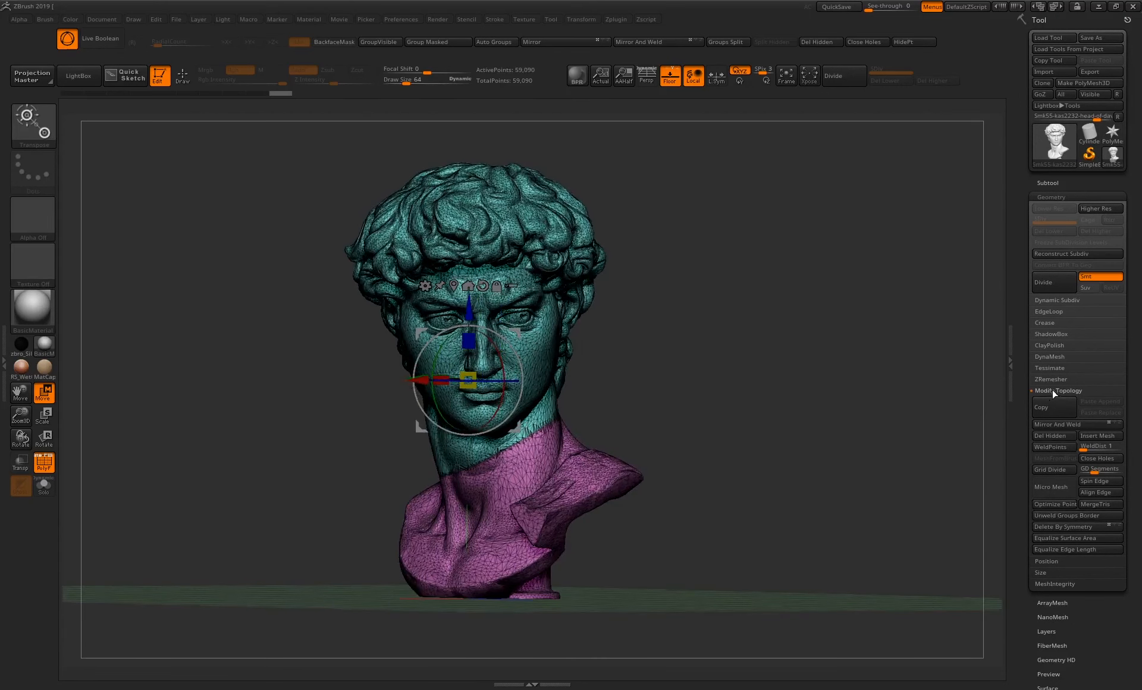
pyautogui.click(1050, 447)
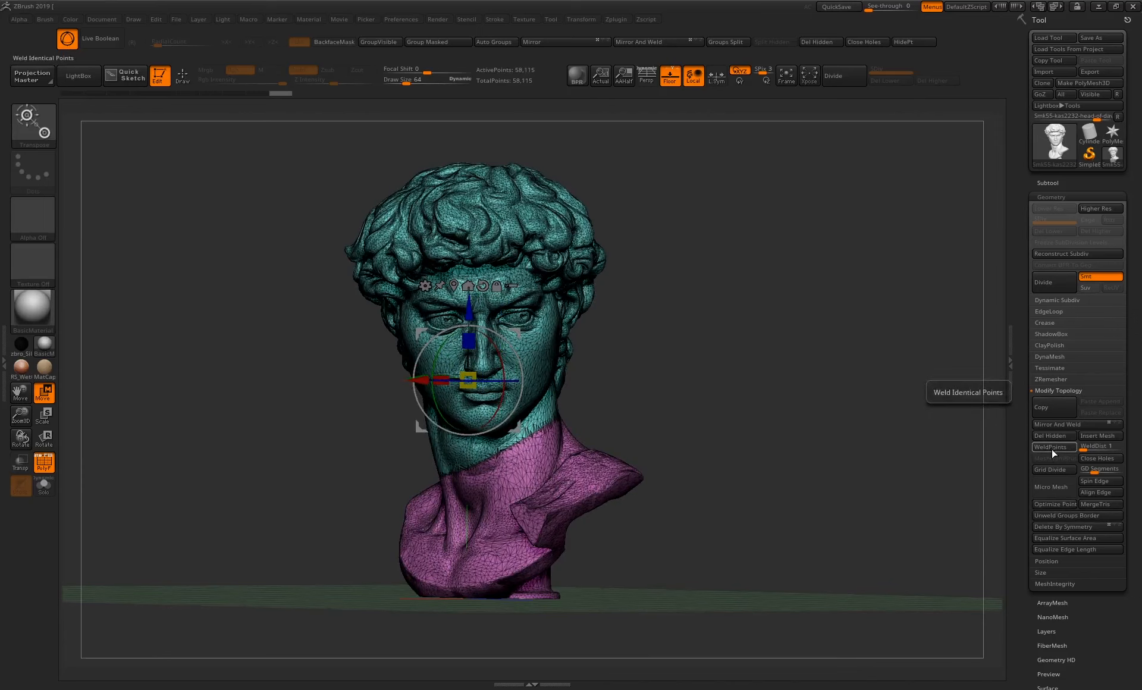
pyautogui.moveTo(684, 392)
pyautogui.mouseDown()
pyautogui.moveTo(650, 392)
pyautogui.moveTo(666, 394)
pyautogui.mouseUp()
pyautogui.keyDown('shift'); pyautogui.moveTo(672, 264); pyautogui.dragTo(591, 289); pyautogui.keyUp('shift')
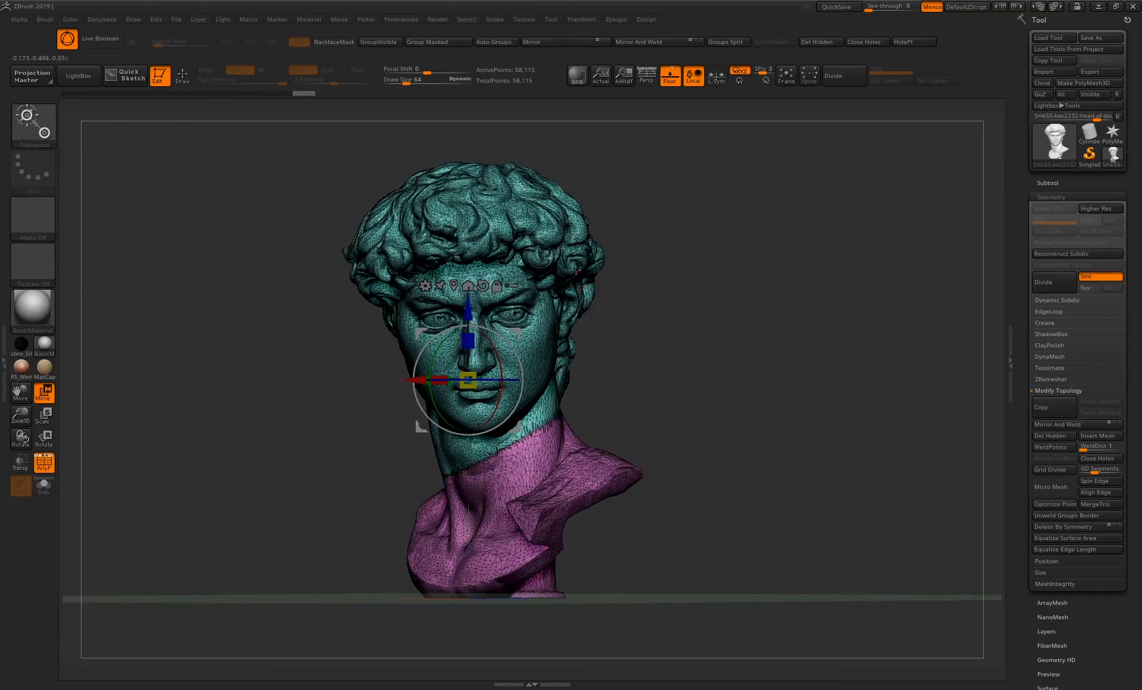
# Enable the Polygroups option in UV Master and unwrap the bust with symmetry on
pyautogui.click(617, 20)
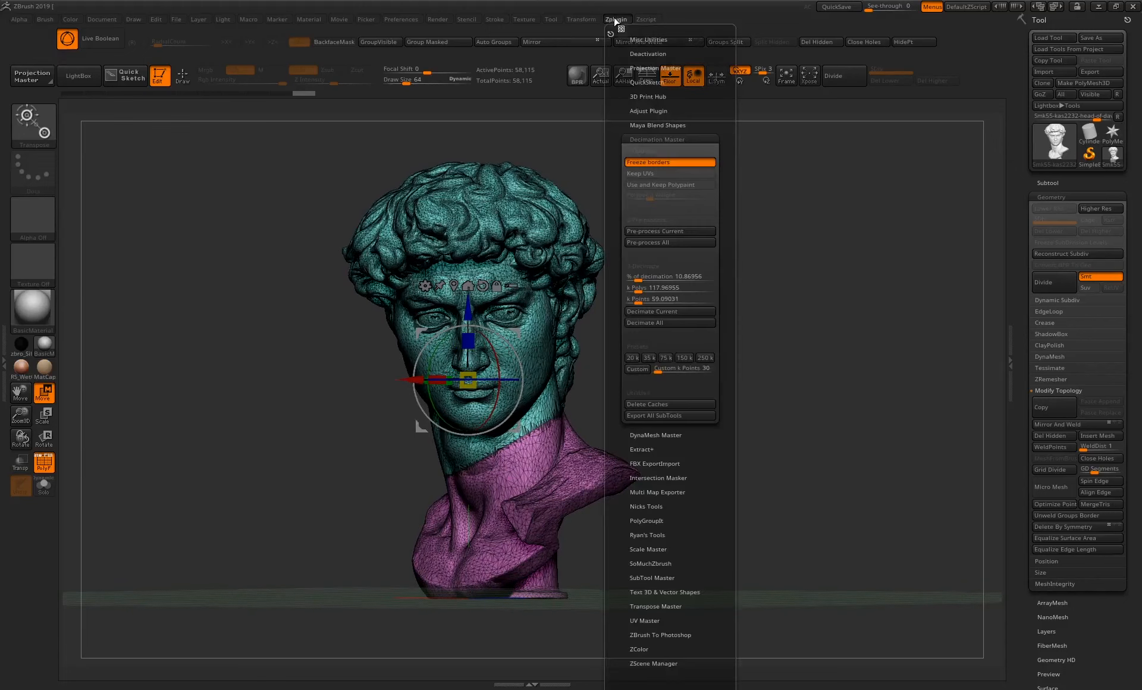
pyautogui.click(644, 621)
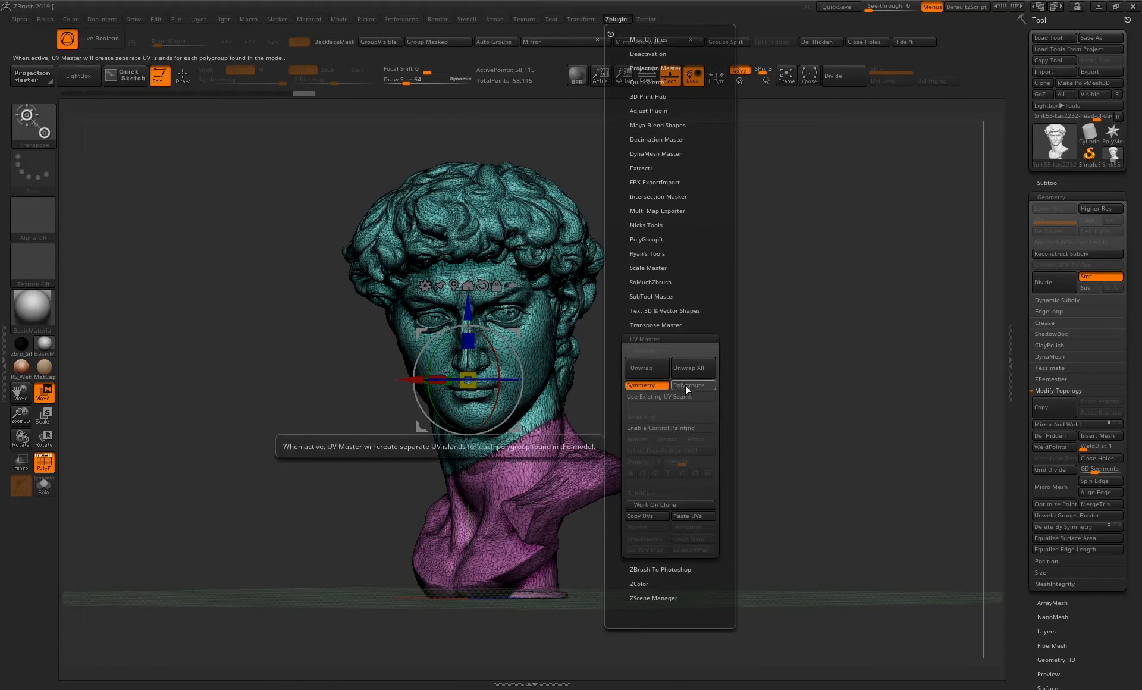
pyautogui.click(686, 387)
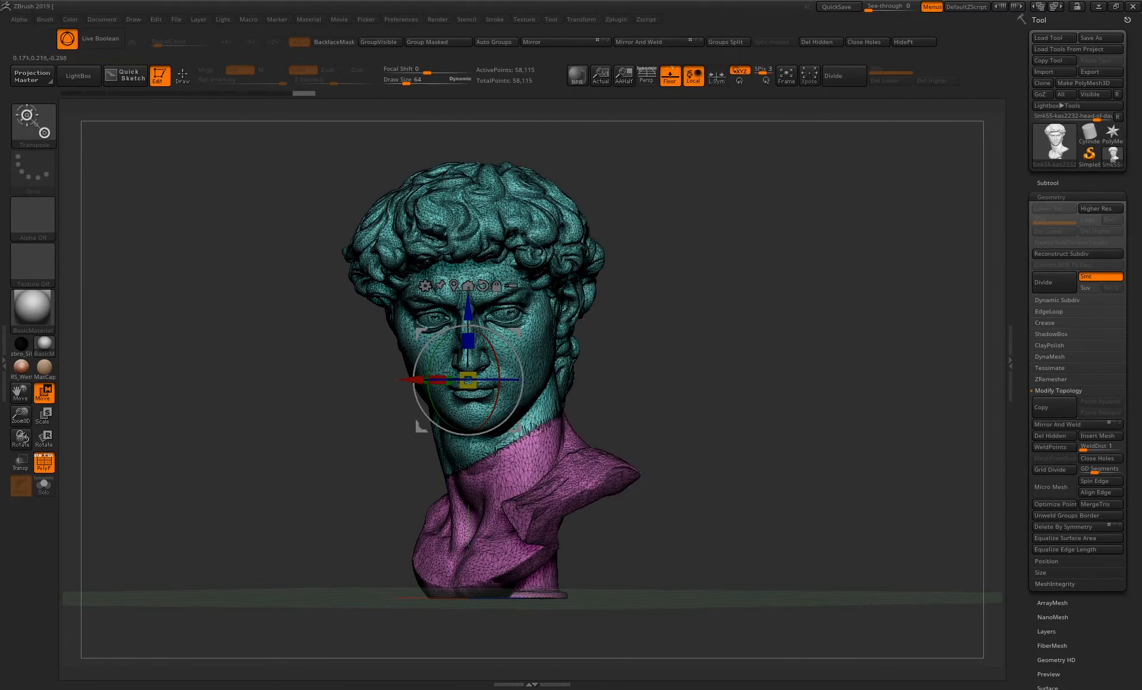
pyautogui.click(616, 19)
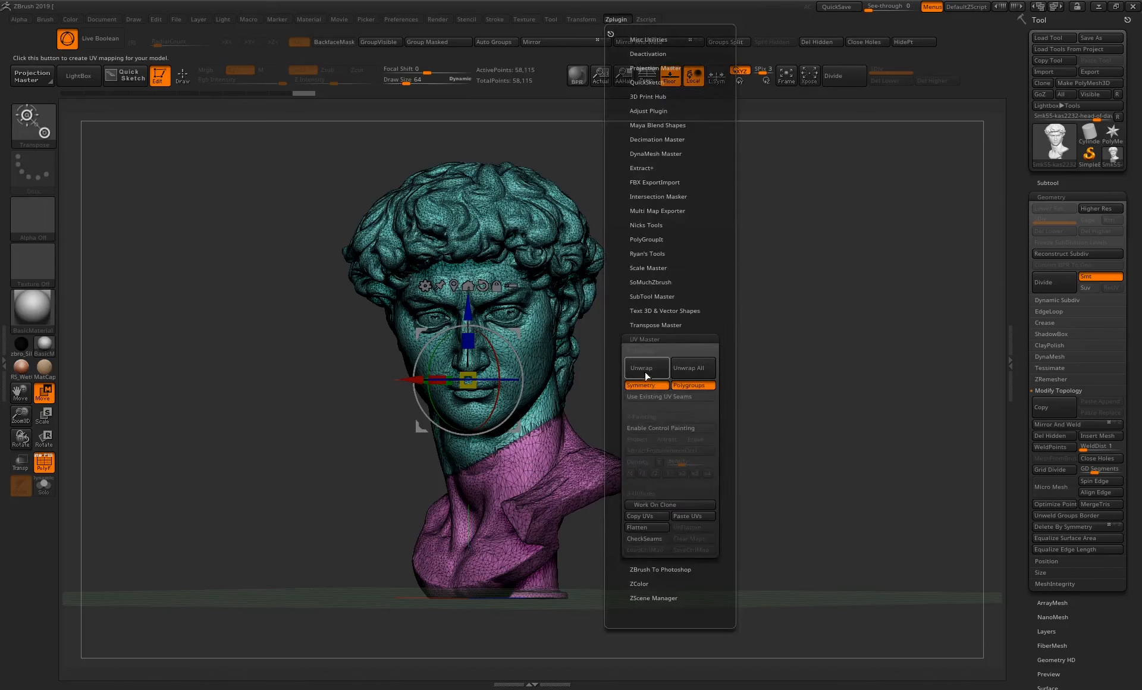
pyautogui.click(643, 369)
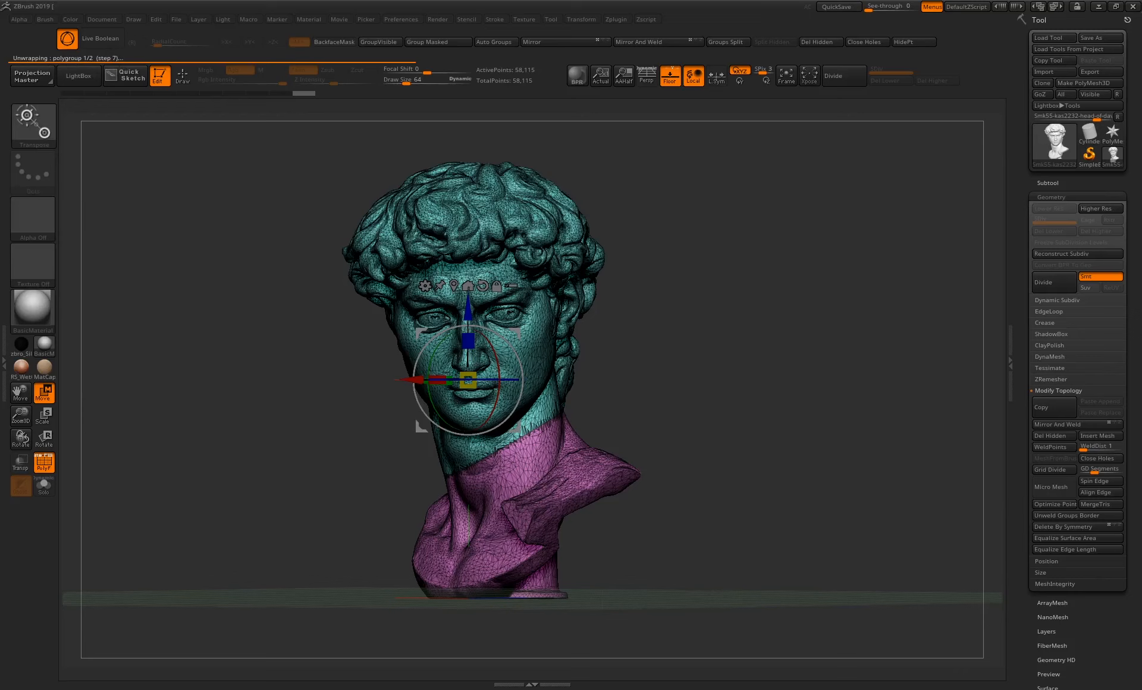
# Flatten the unwrapped bust with UV Master to display its two UV islands
pyautogui.moveTo(627, 138); pyautogui.dragTo(684, 238)
pyautogui.click(617, 19)
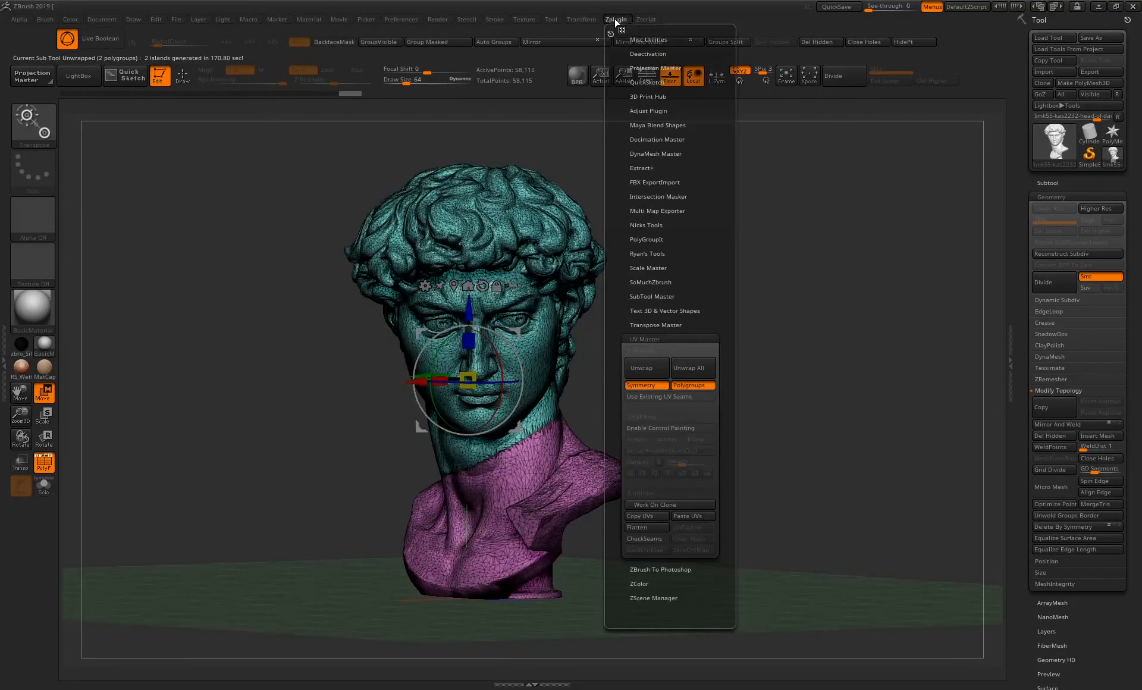
pyautogui.click(646, 527)
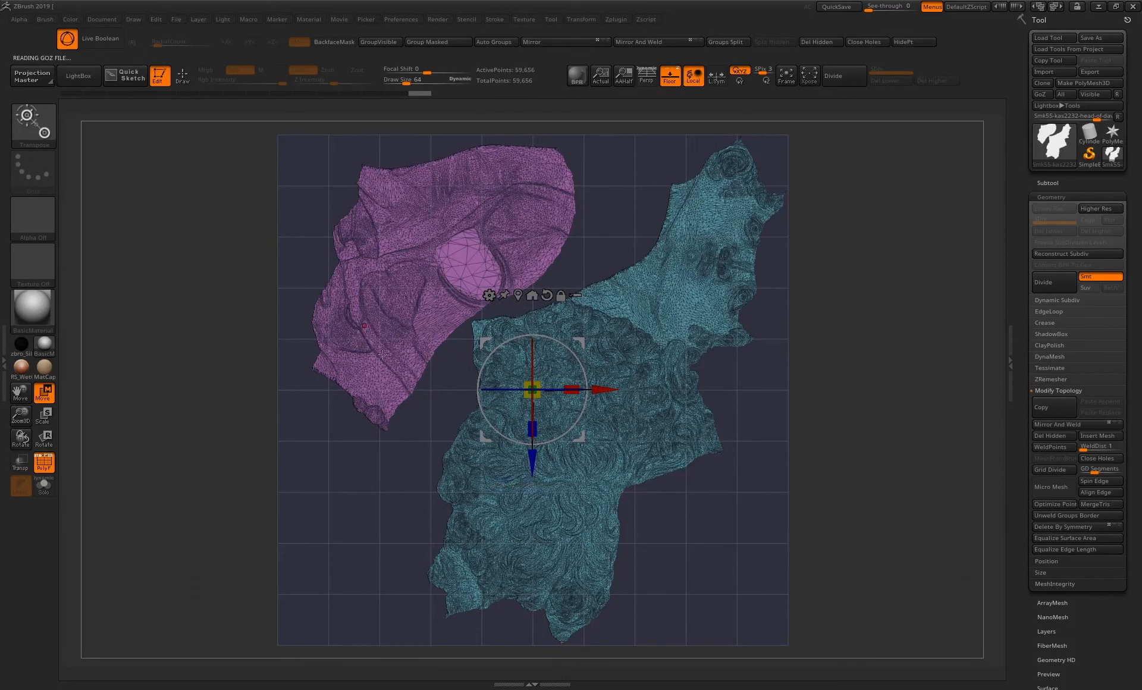
pyautogui.click(32, 125)
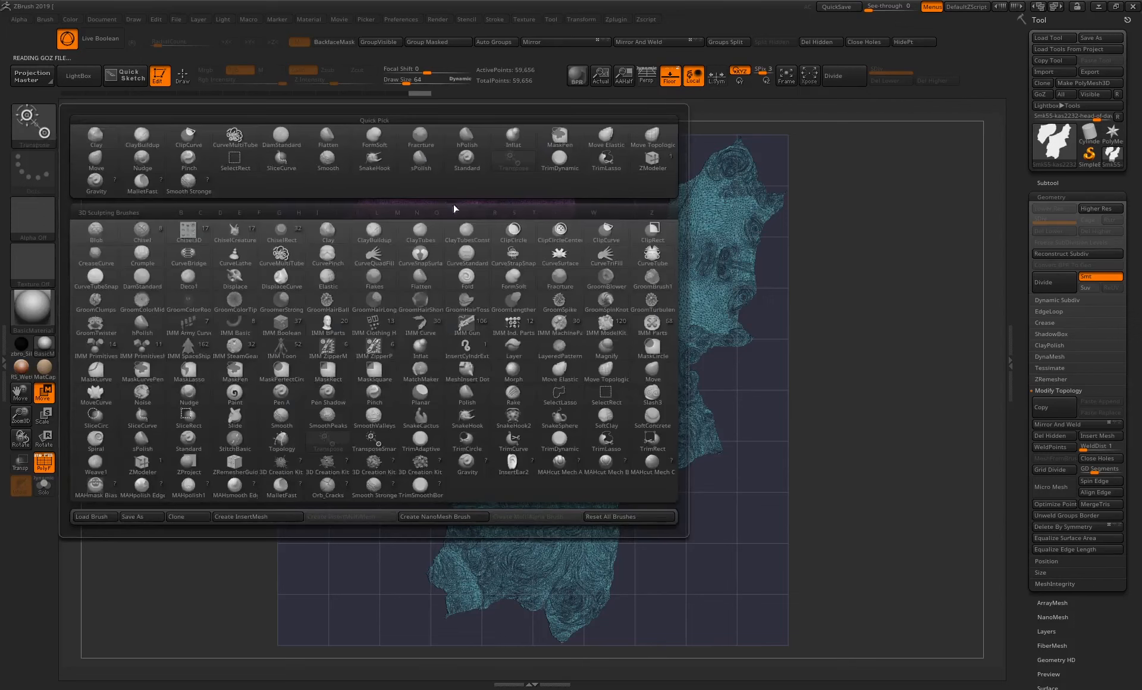
pyautogui.click(534, 213)
pyautogui.click(328, 443)
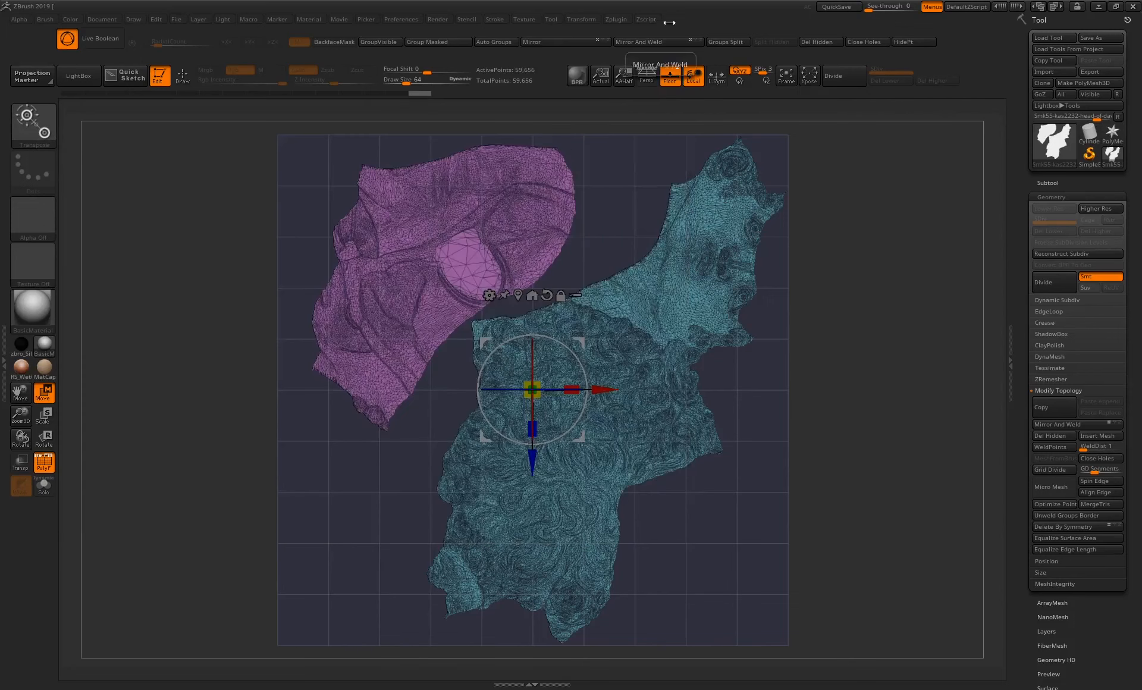
# Mask the head's UV island, then slightly enlarge the shoulder island and shift it toward the upper-left of the UV area
pyautogui.keyDown('ctrl'); pyautogui.click(436, 267); pyautogui.keyUp('ctrl')
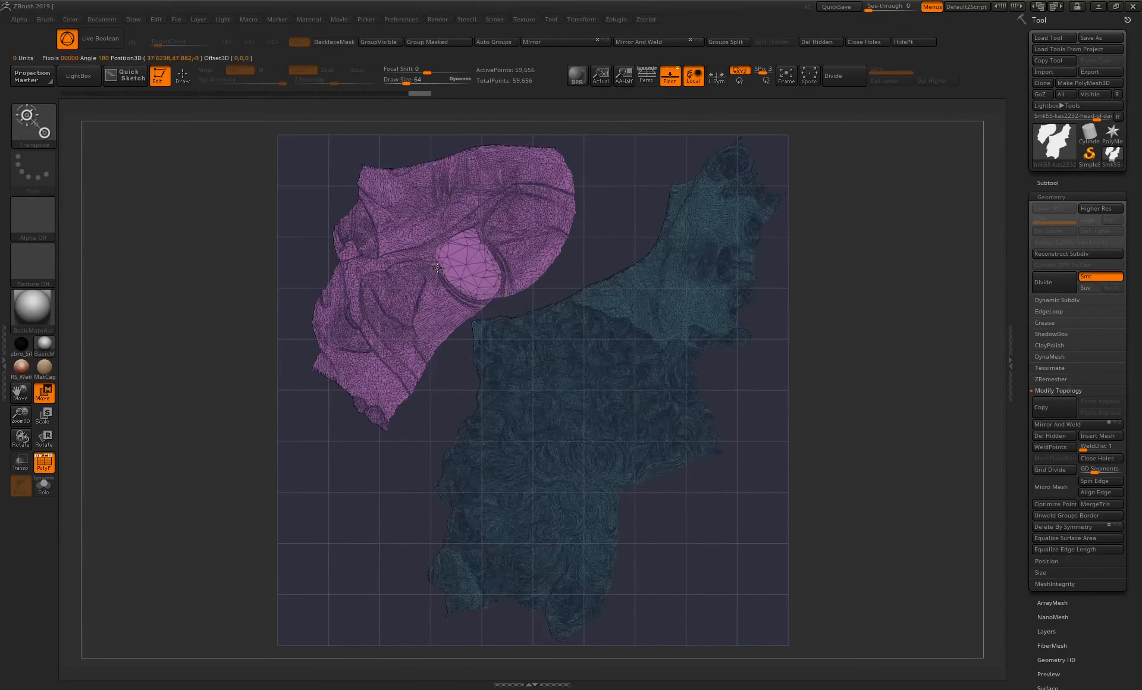
pyautogui.keyDown('ctrl'); pyautogui.click(558, 389); pyautogui.keyUp('ctrl')
pyautogui.keyDown('ctrl'); pyautogui.click(414, 271); pyautogui.keyUp('ctrl')
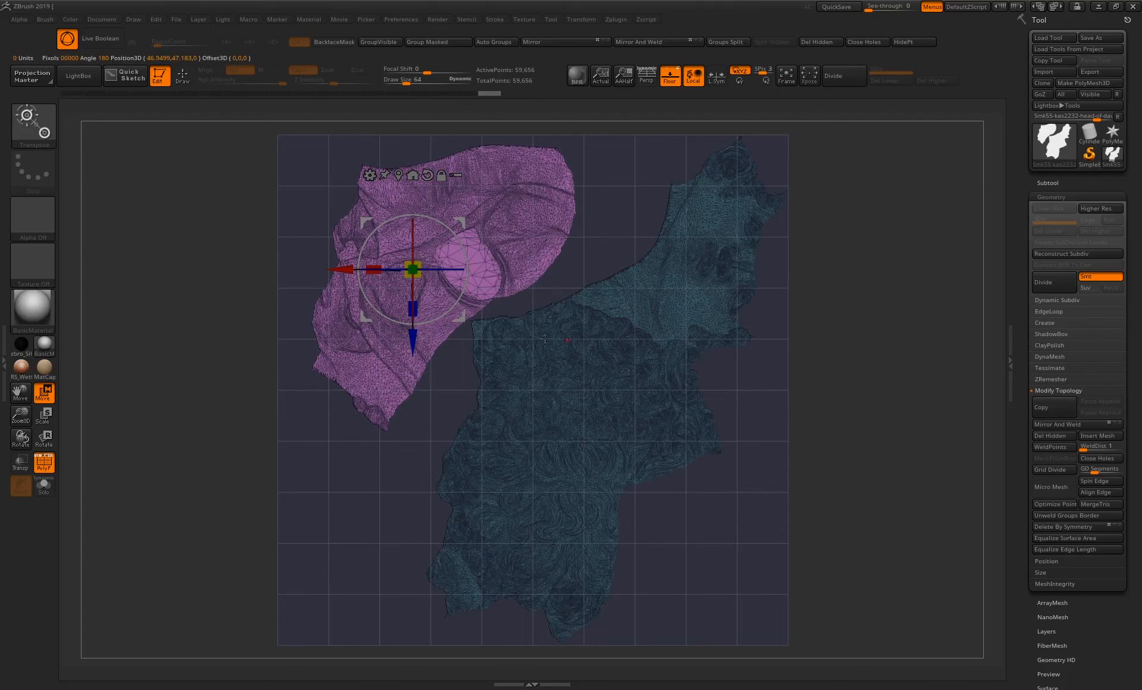
pyautogui.moveTo(413, 269); pyautogui.dragTo(397, 281)
pyautogui.moveTo(462, 224); pyautogui.dragTo(445, 227)
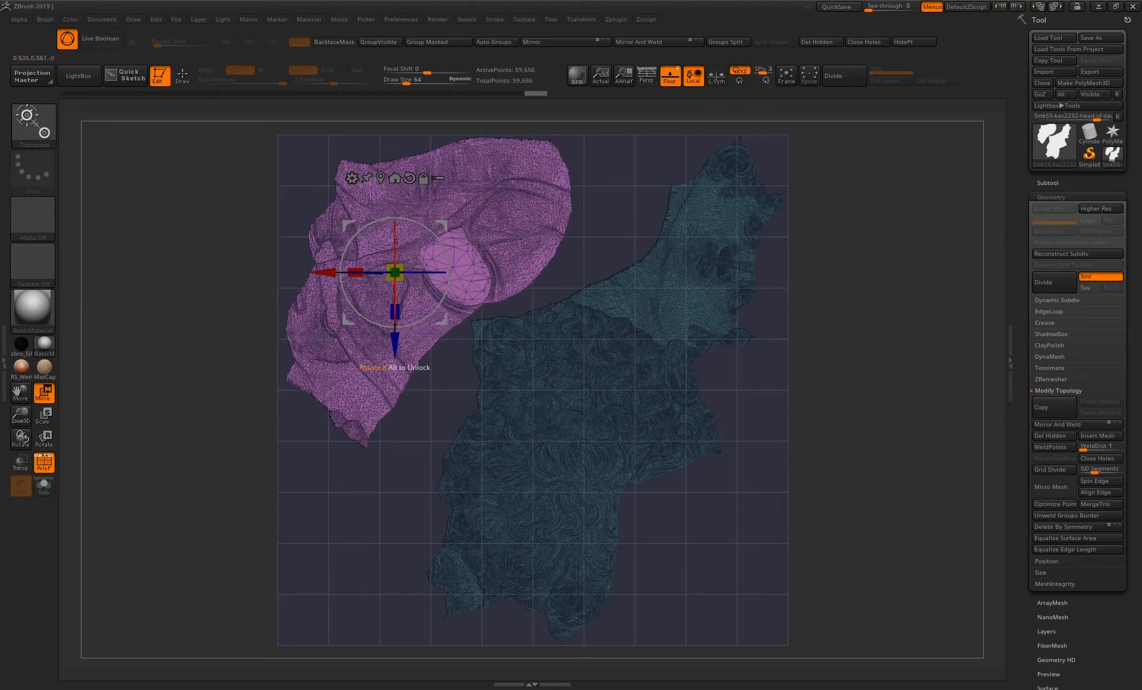
pyautogui.moveTo(399, 263); pyautogui.dragTo(397, 269)
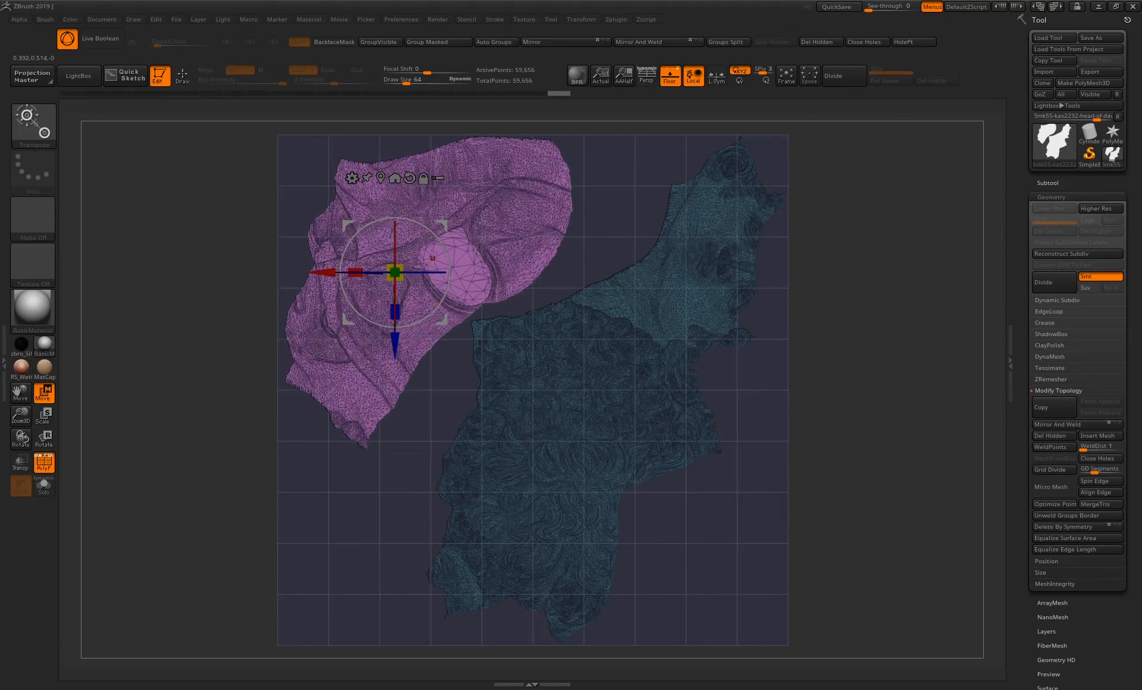
# Mask the shoulder's UV island, then slightly shrink the head island
pyautogui.keyDown('alt'); pyautogui.click(643, 360); pyautogui.keyUp('alt')
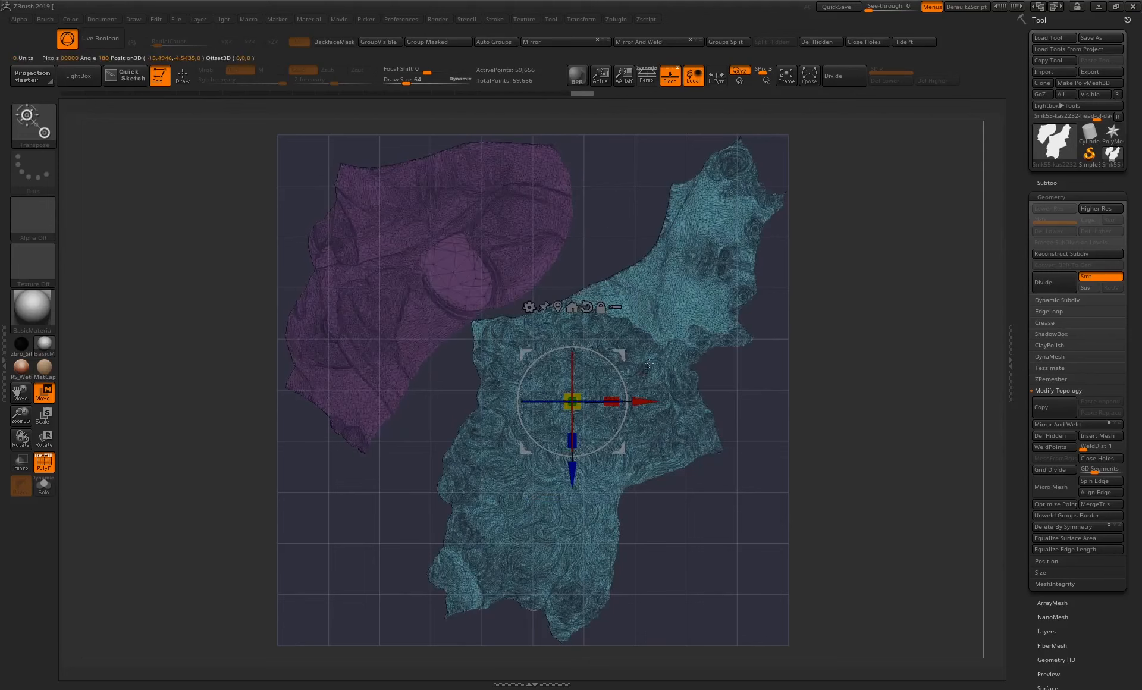
pyautogui.moveTo(621, 355); pyautogui.dragTo(629, 358)
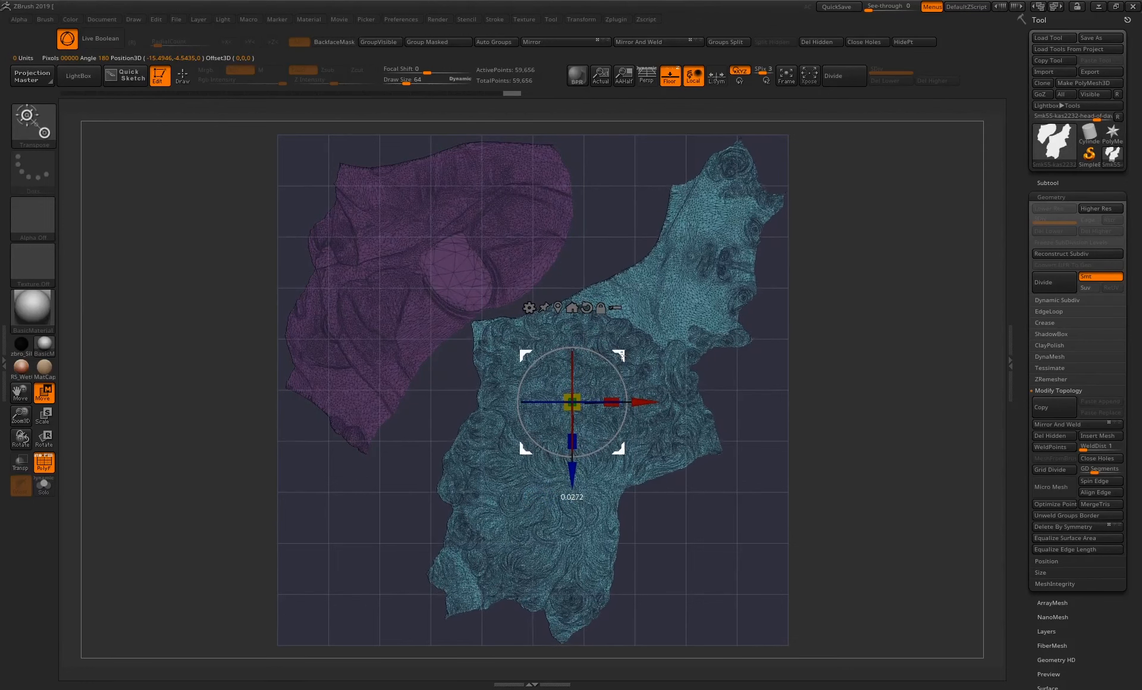
pyautogui.moveTo(574, 401); pyautogui.dragTo(578, 392)
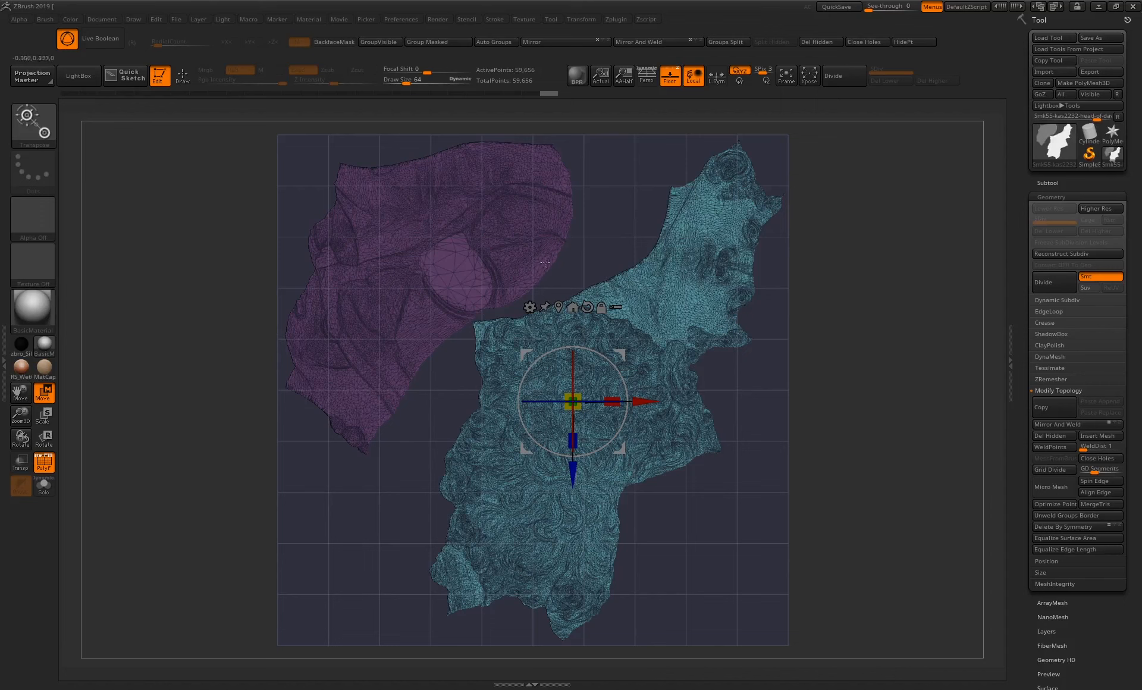
# Unflatten the mesh with UV Master to restore the 3D bust with its rearranged UVs
pyautogui.click(616, 19)
pyautogui.click(615, 19)
pyautogui.click(688, 527)
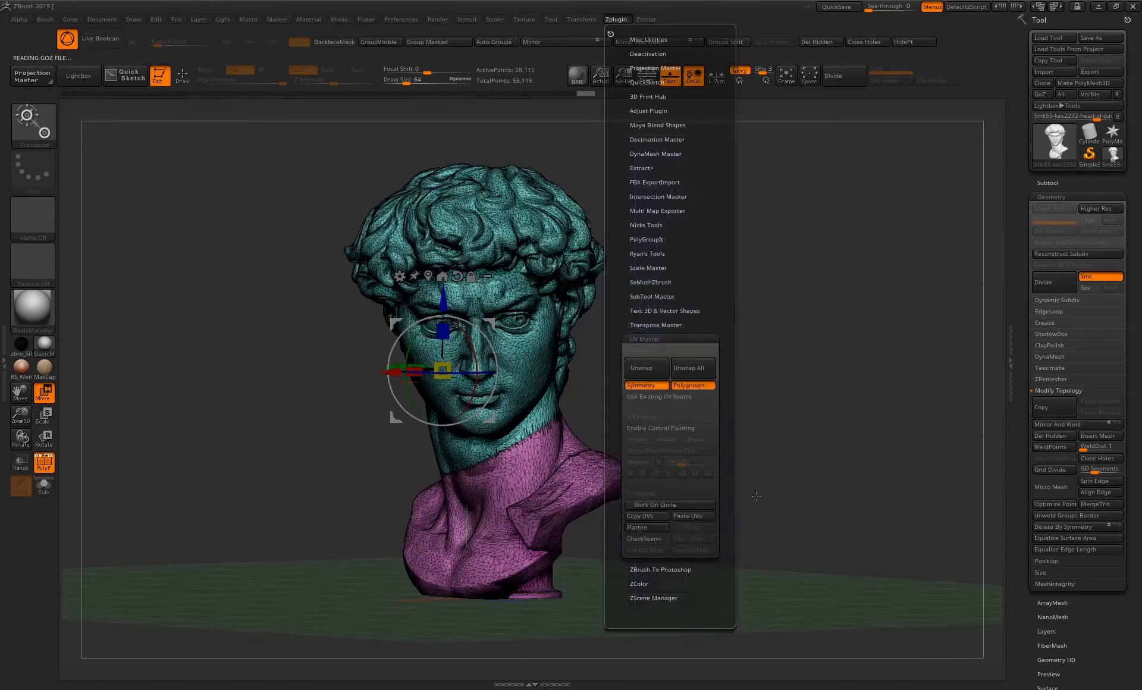
# Export the bust to the Desktop as an OBJ file named low_david
pyautogui.moveTo(787, 348); pyautogui.dragTo(845, 333)
pyautogui.click(1101, 72)
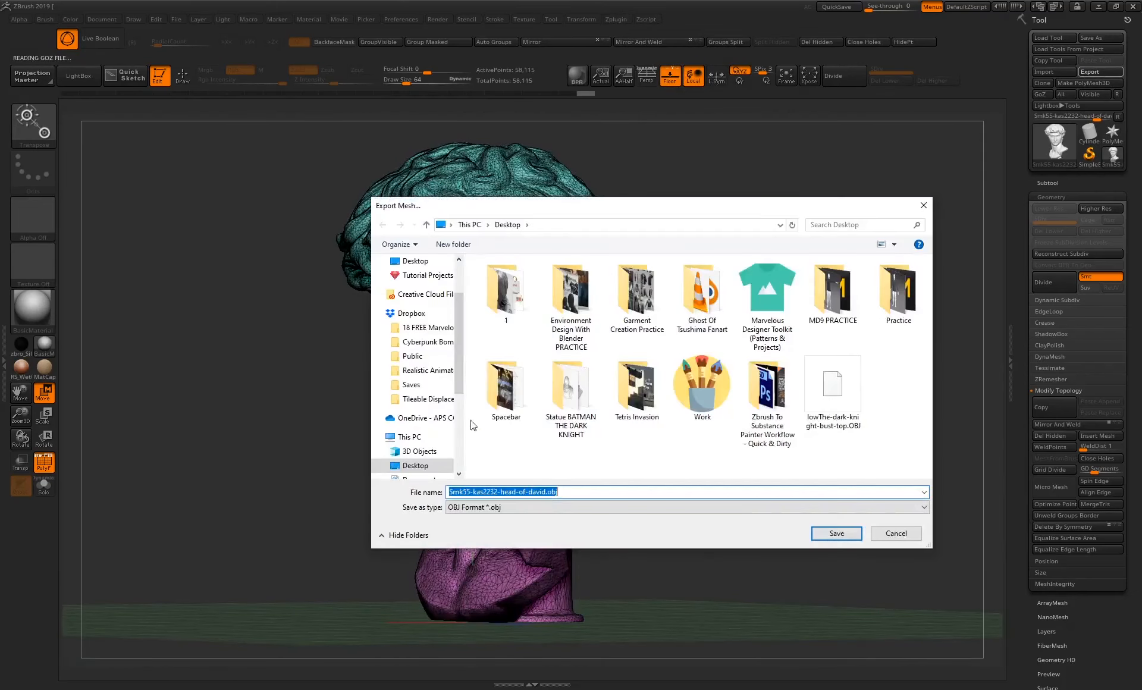
pyautogui.click(412, 466)
pyautogui.click(454, 494)
pyautogui.click(453, 494)
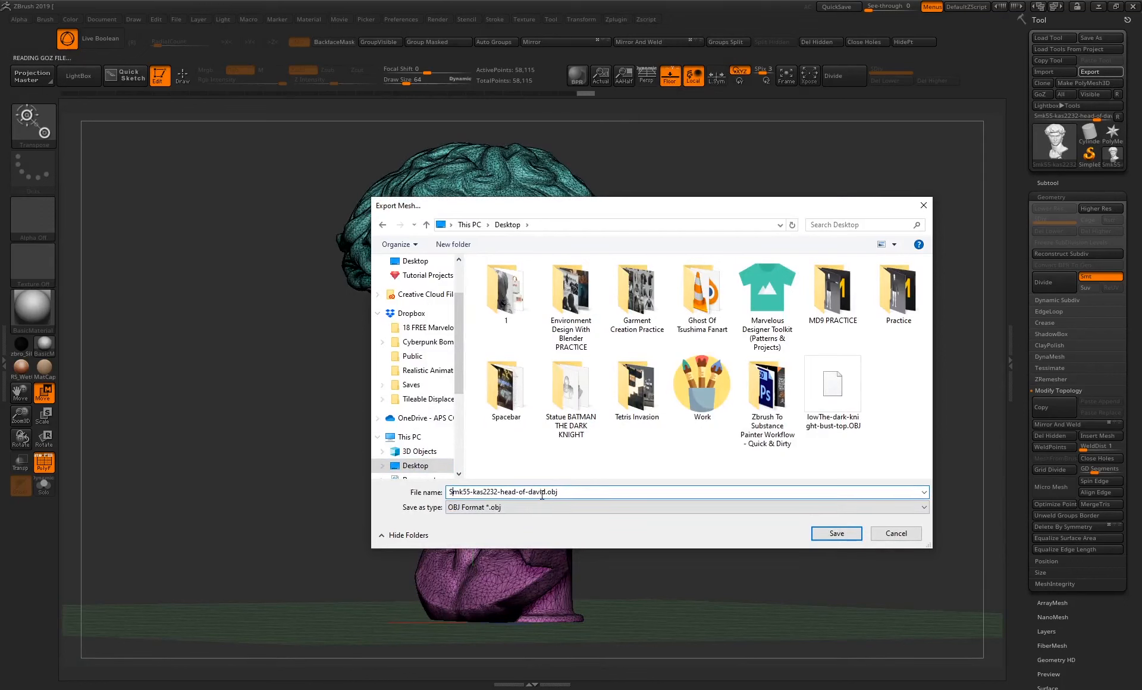
pyautogui.moveTo(545, 491); pyautogui.dragTo(376, 497)
pyautogui.press('BackSpace')
pyautogui.write('low_david')
pyautogui.click(836, 534)
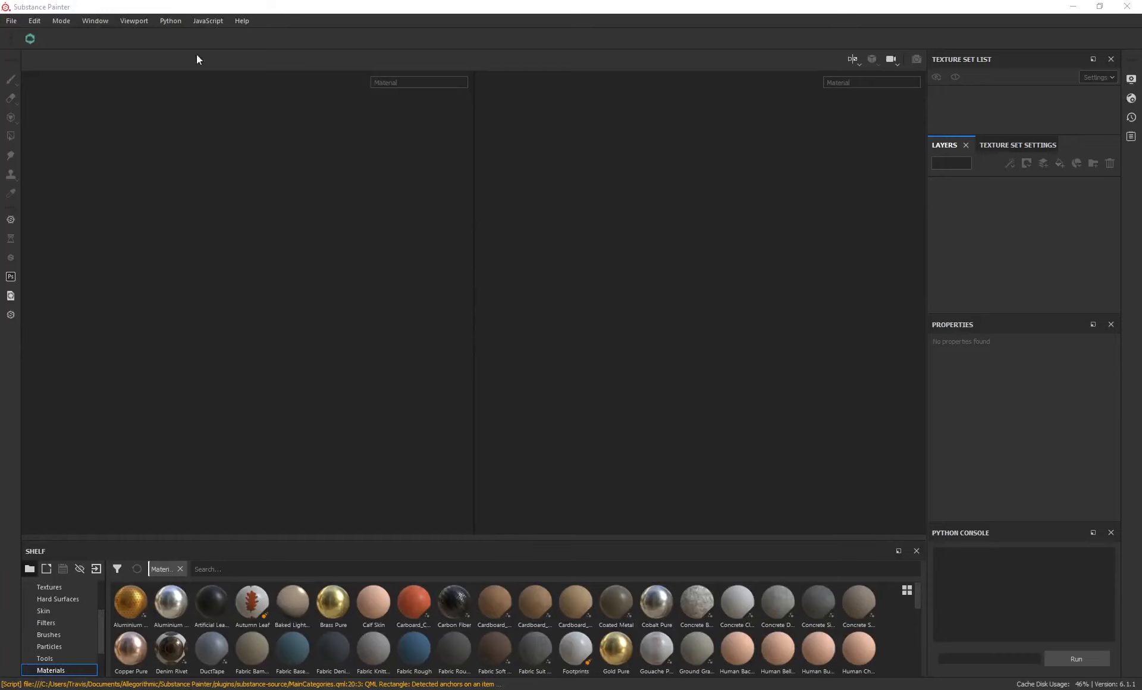
# Switch to Substance Painter and create a new project from low_david.OBJ on the Desktop
pyautogui.click(11, 21)
pyautogui.click(27, 34)
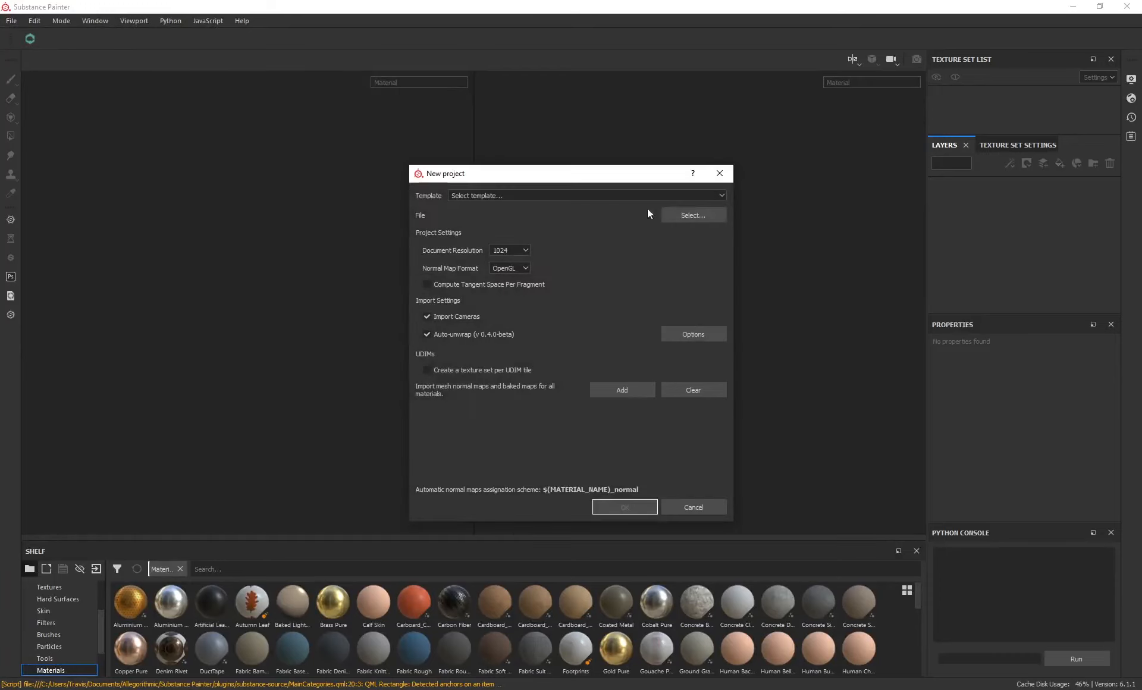
pyautogui.click(696, 214)
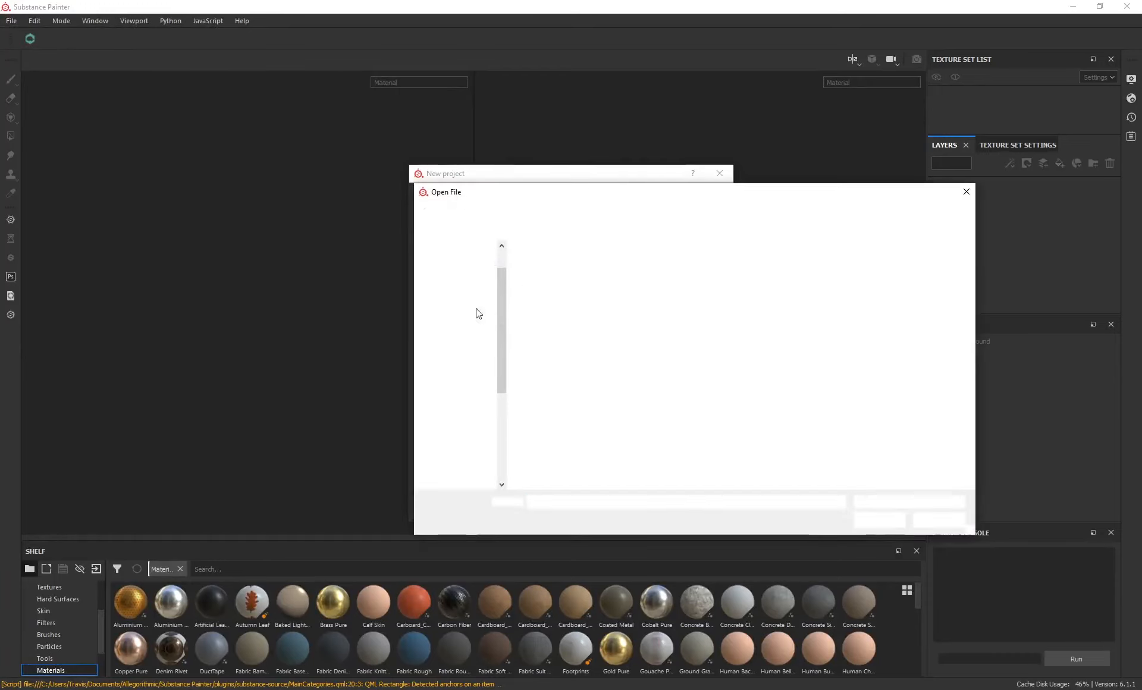
pyautogui.click(878, 381)
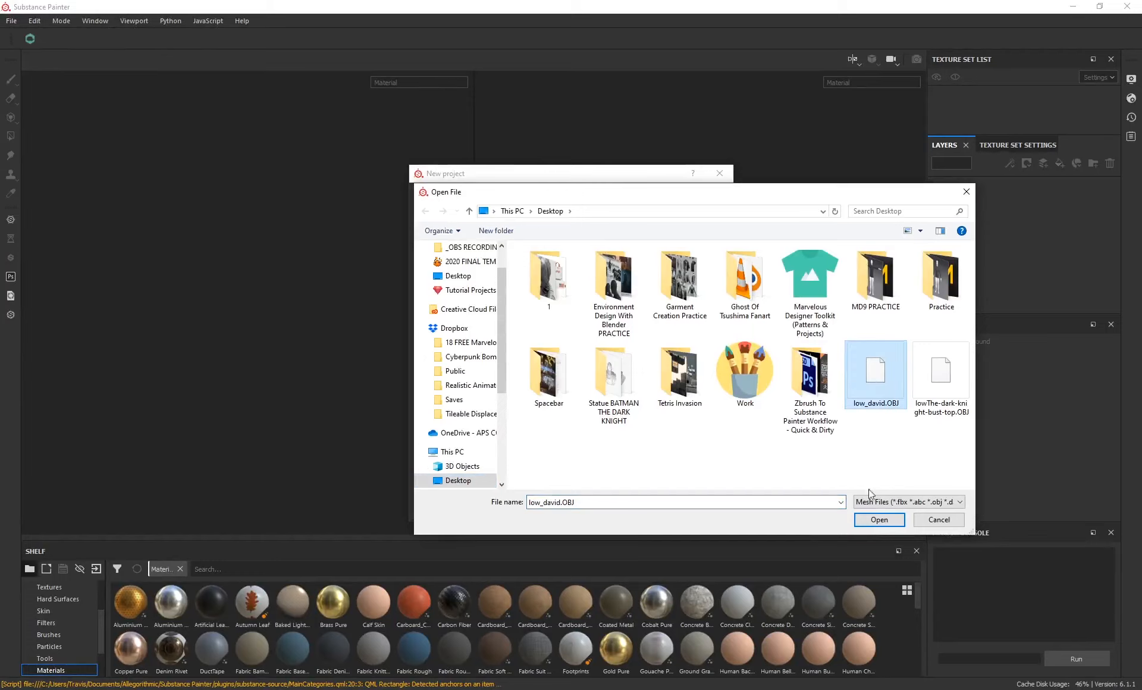
pyautogui.click(875, 519)
pyautogui.click(622, 509)
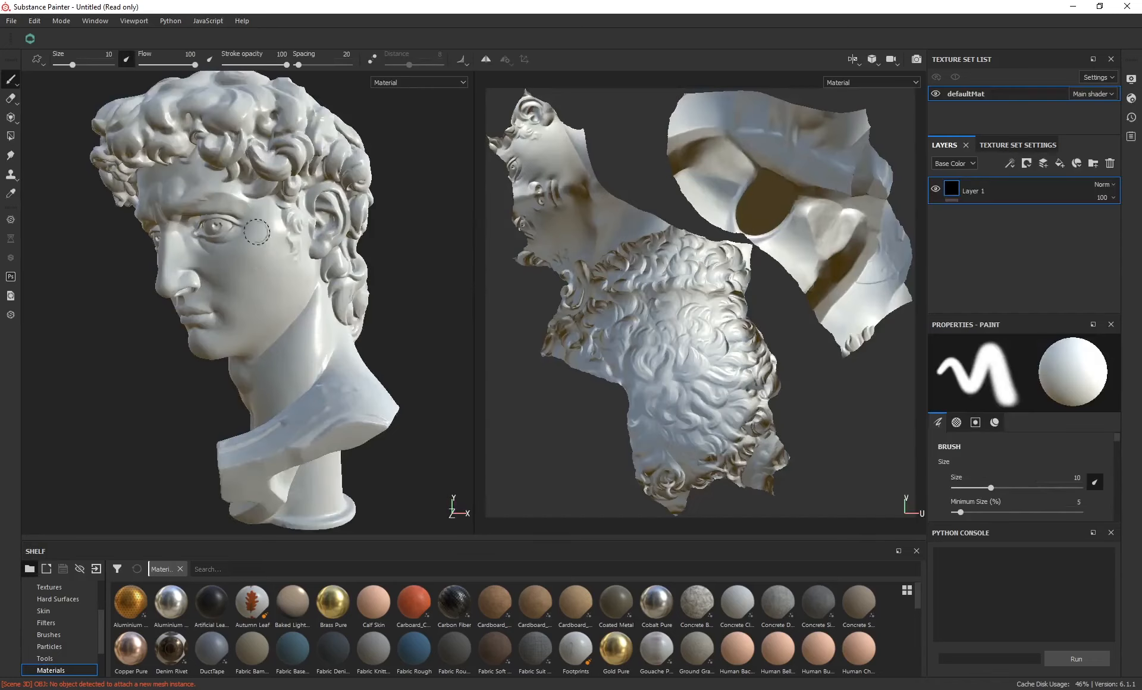
# Open the mesh map baking settings for the bust and set the output size to 2048
pyautogui.scroll(3, 398, 254)
pyautogui.scroll(-1, 645, 283)
pyautogui.scroll(-2, 357, 246)
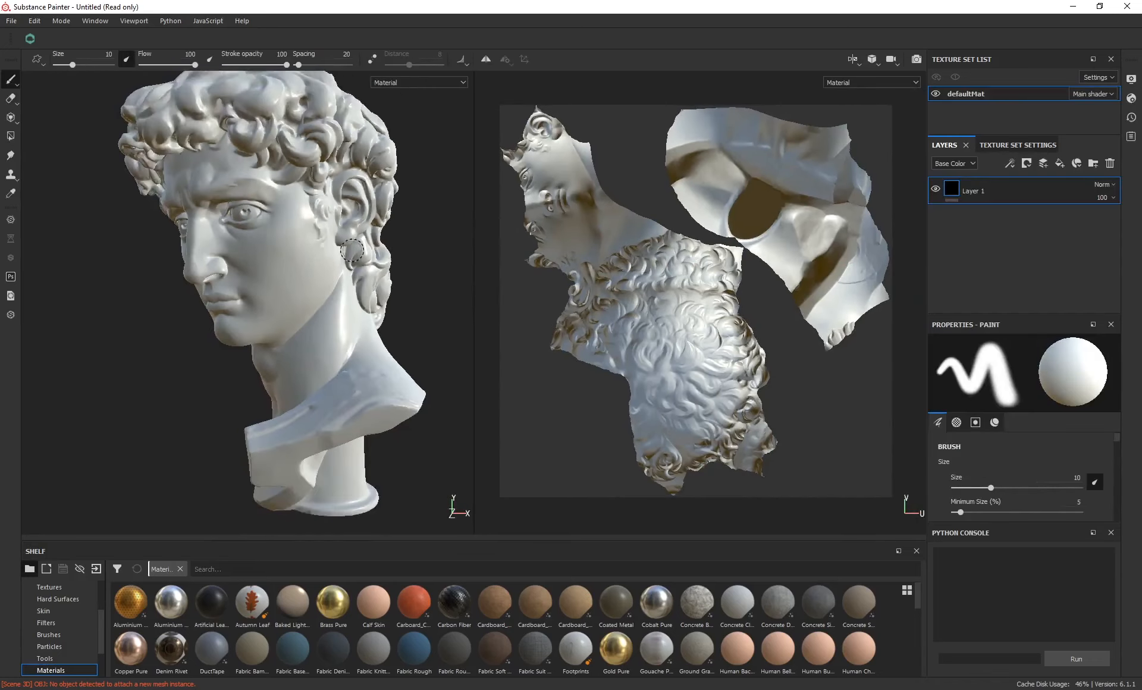
pyautogui.keyDown('alt'); pyautogui.moveTo(165, 329); pyautogui.dragTo(177, 343); pyautogui.keyUp('alt')
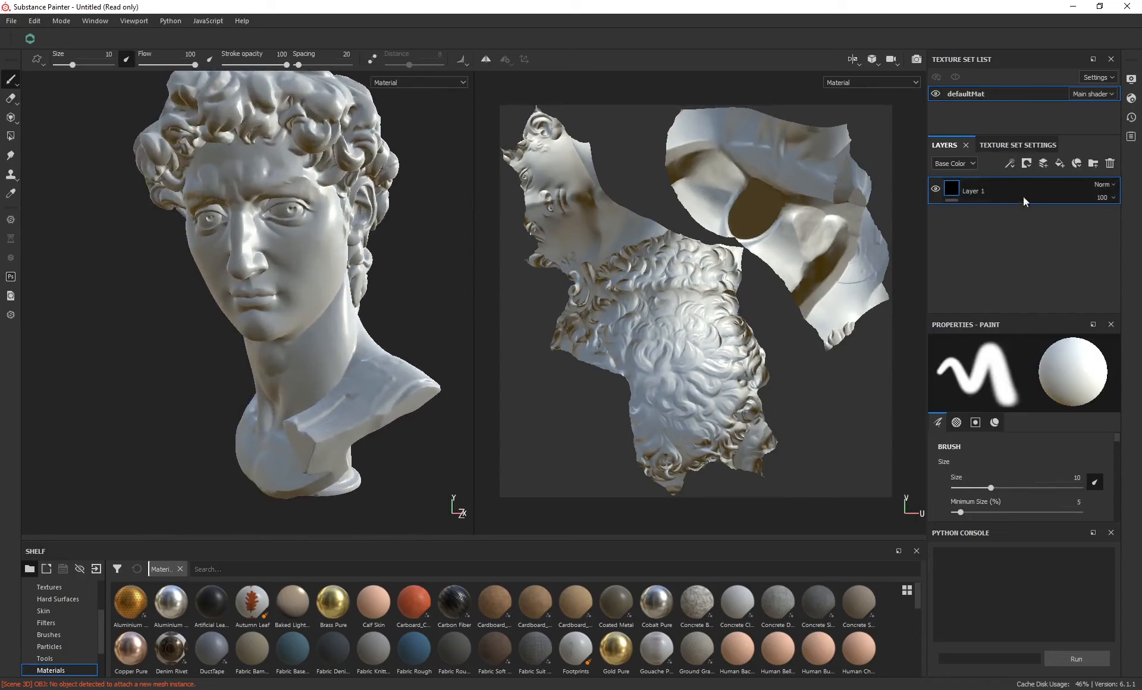
pyautogui.click(1016, 146)
pyautogui.scroll(-5, 946, 234)
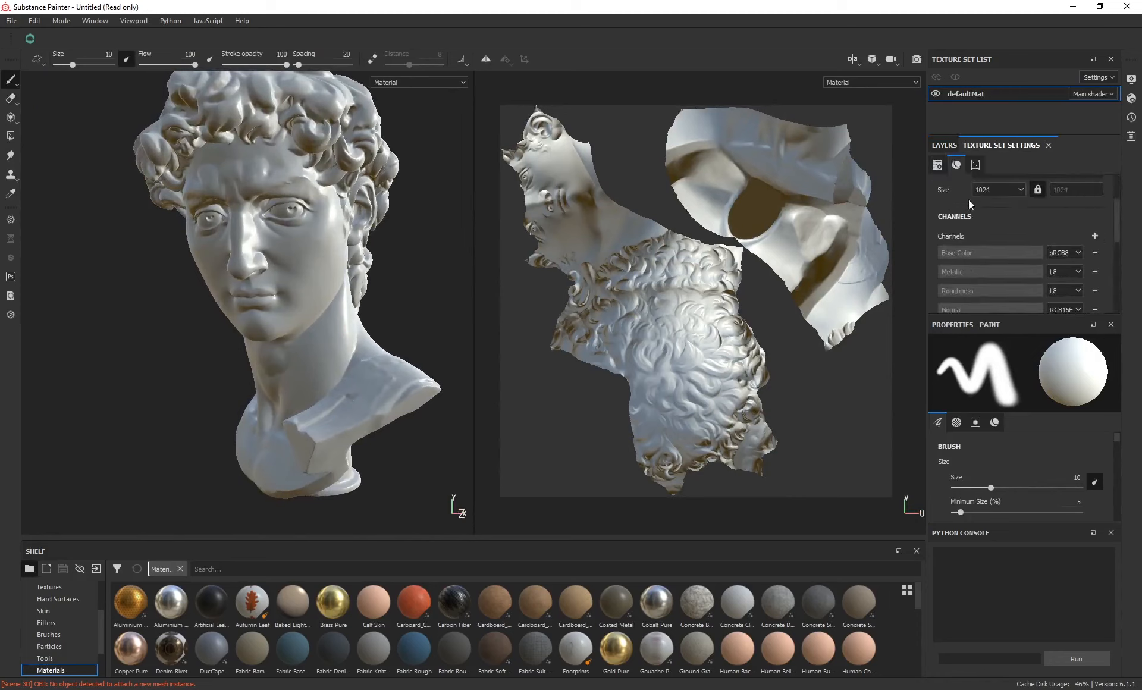
pyautogui.scroll(-1, 1013, 233)
pyautogui.click(1060, 248)
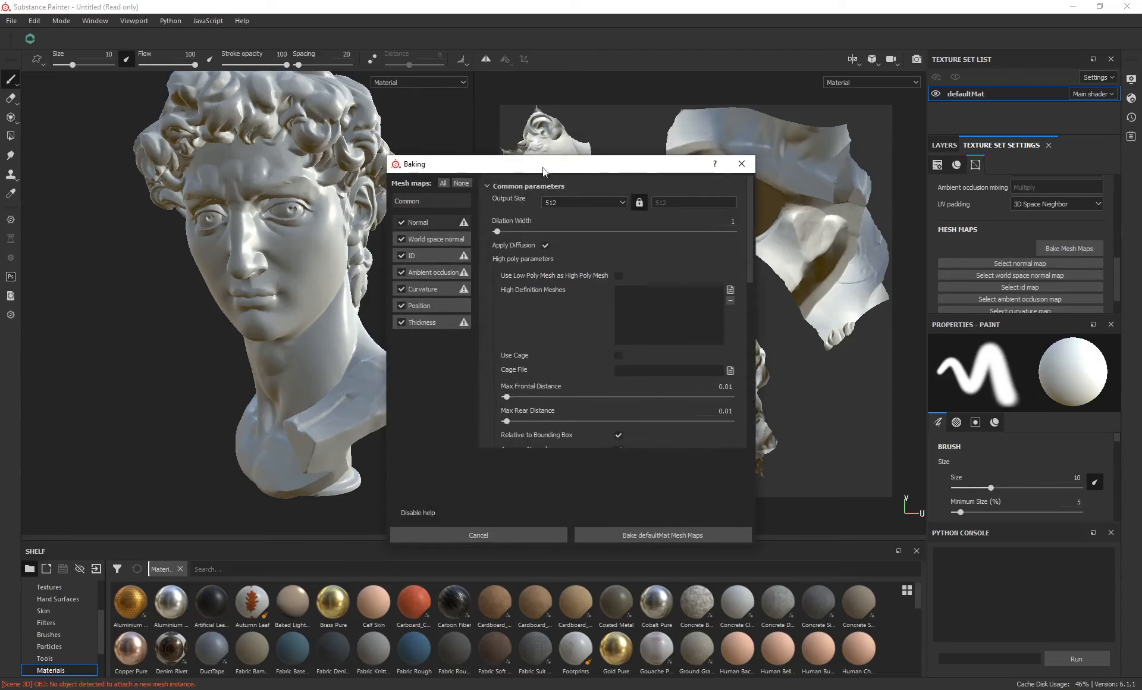
pyautogui.click(633, 195)
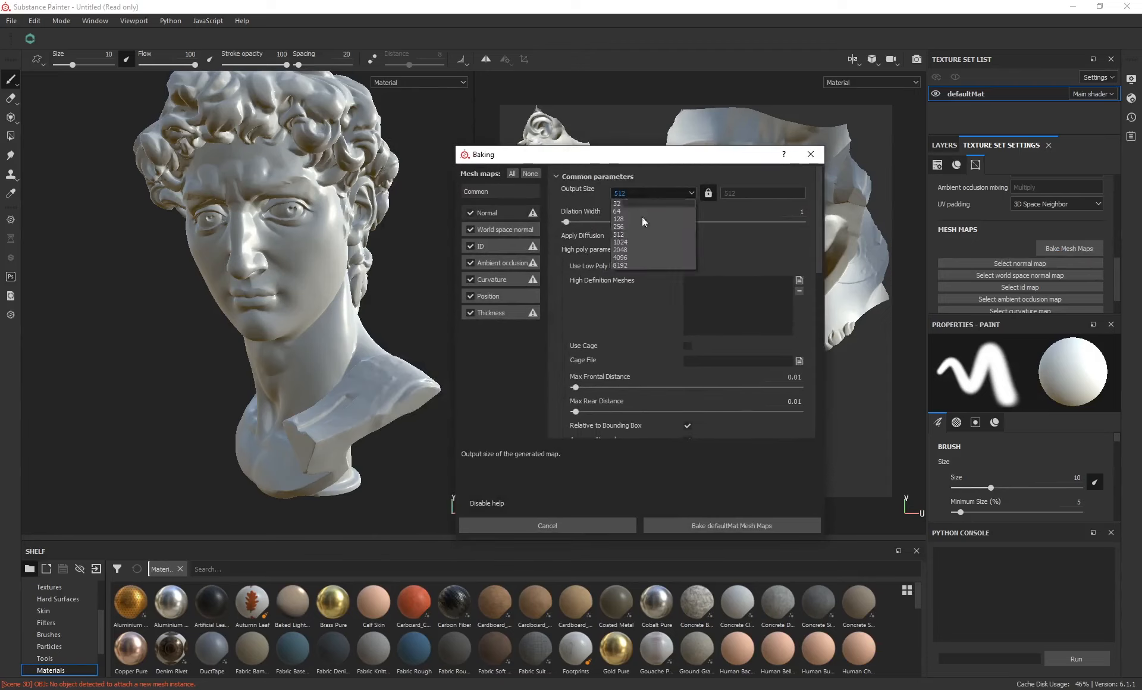
pyautogui.click(627, 250)
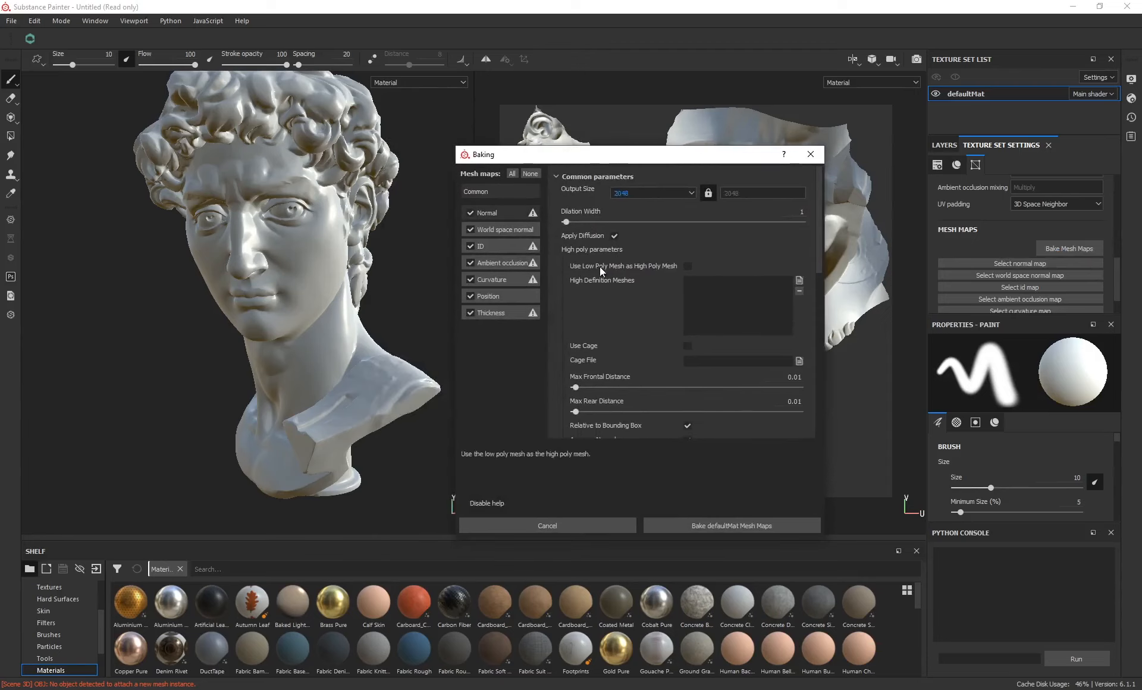
# Exclude the Thickness and Ambient occlusion maps from the bake and set the ID colour source to Mesh ID / Polygroup
pyautogui.click(470, 313)
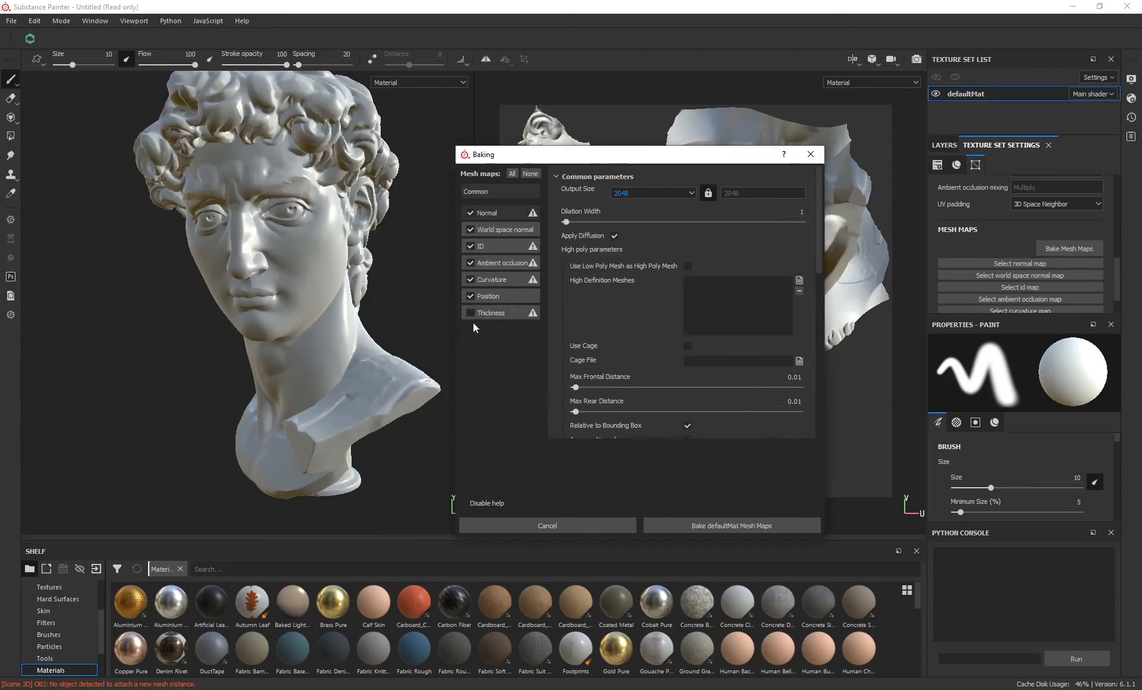
pyautogui.click(471, 263)
pyautogui.click(485, 247)
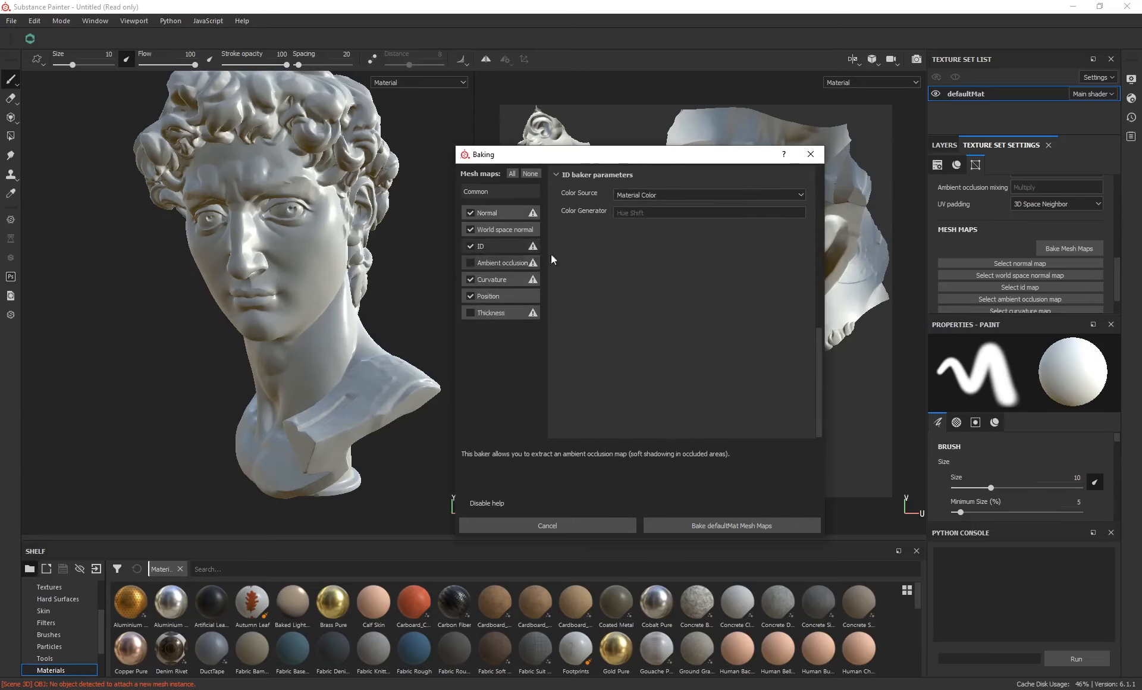
pyautogui.click(635, 195)
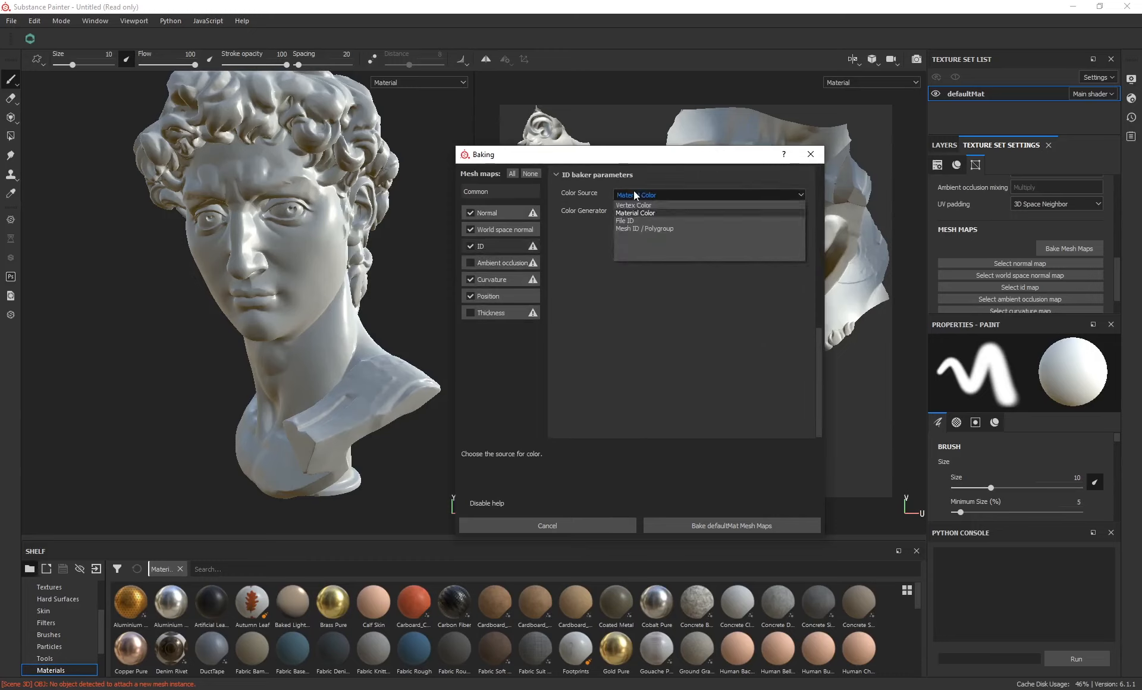
pyautogui.click(684, 229)
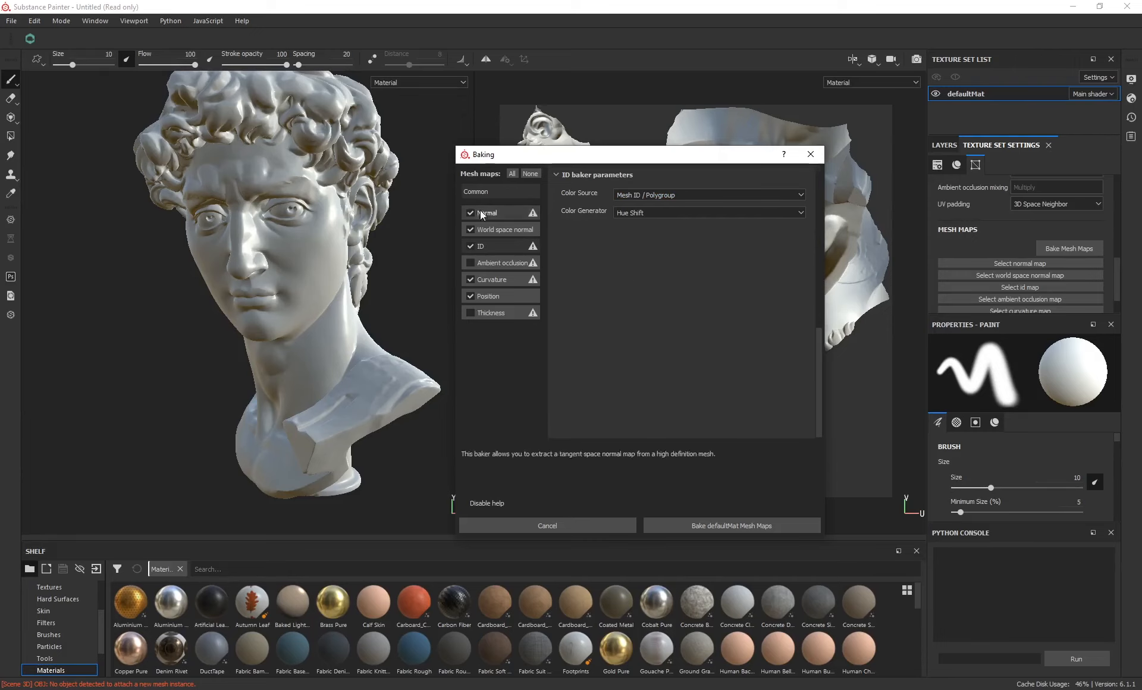
# Bake the defaultMat mesh maps and review the baked maps in the texture set settings
pyautogui.click(708, 524)
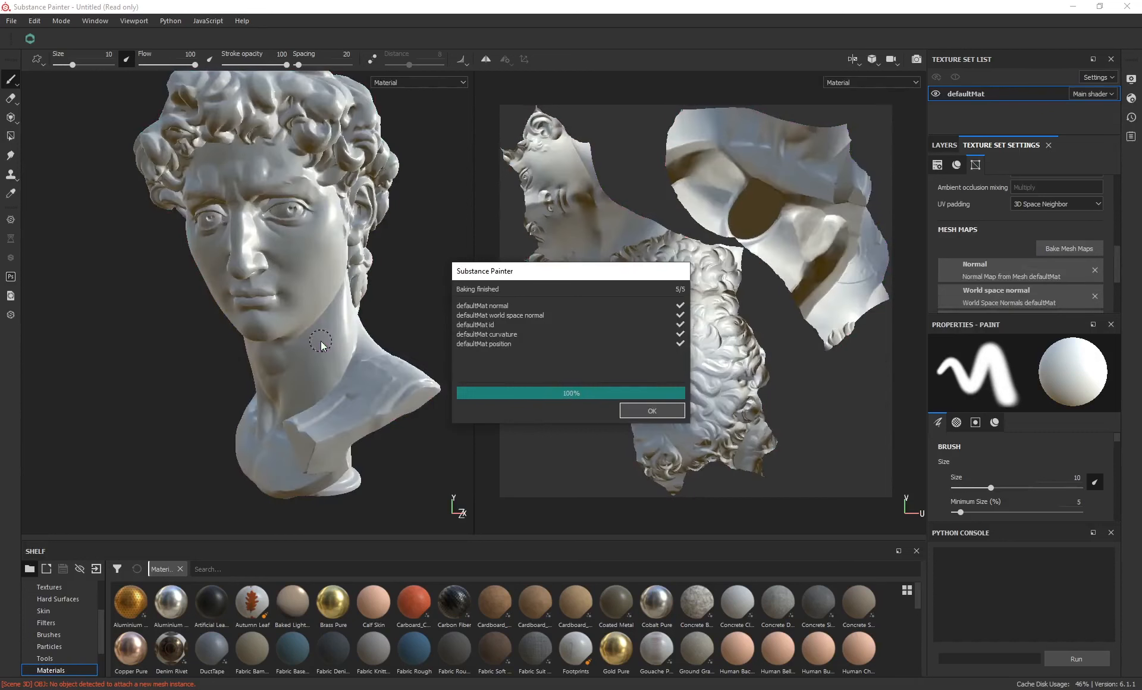
pyautogui.click(655, 411)
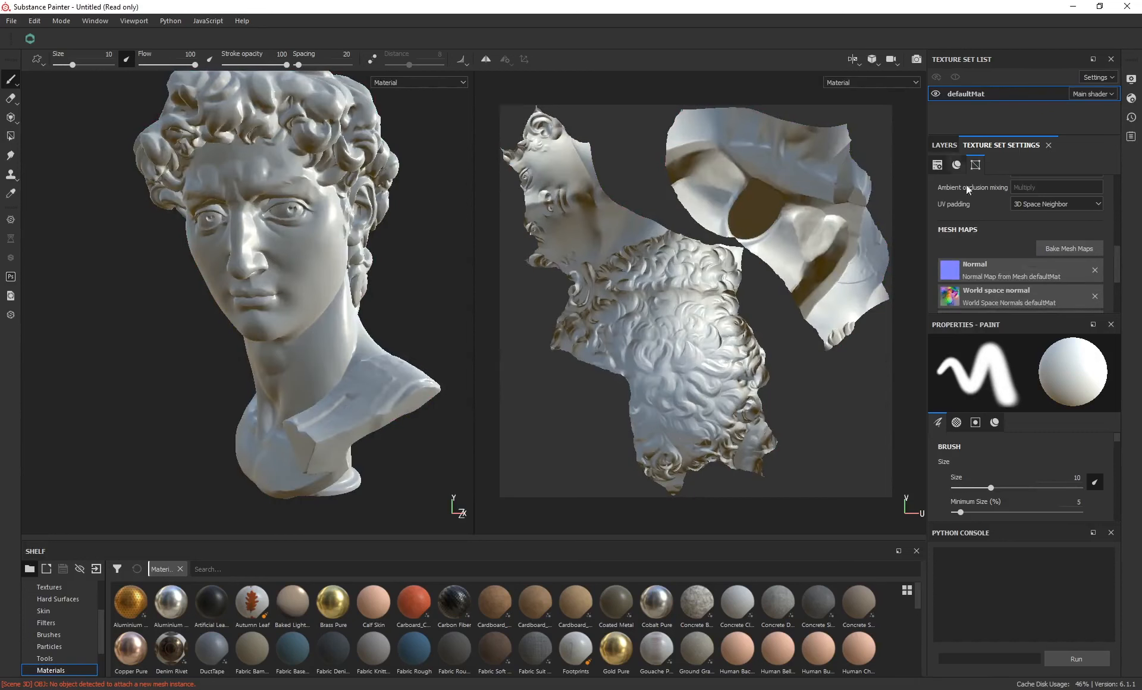
pyautogui.scroll(-2, 1010, 243)
pyautogui.scroll(-1, 1012, 242)
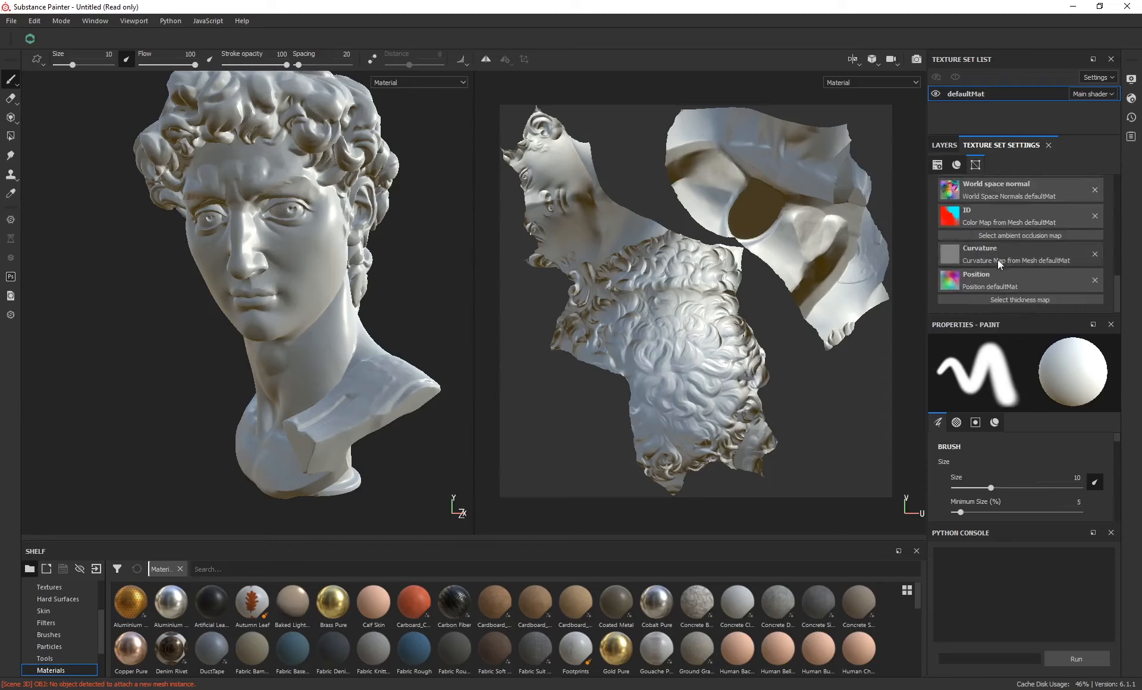
pyautogui.scroll(2, 954, 191)
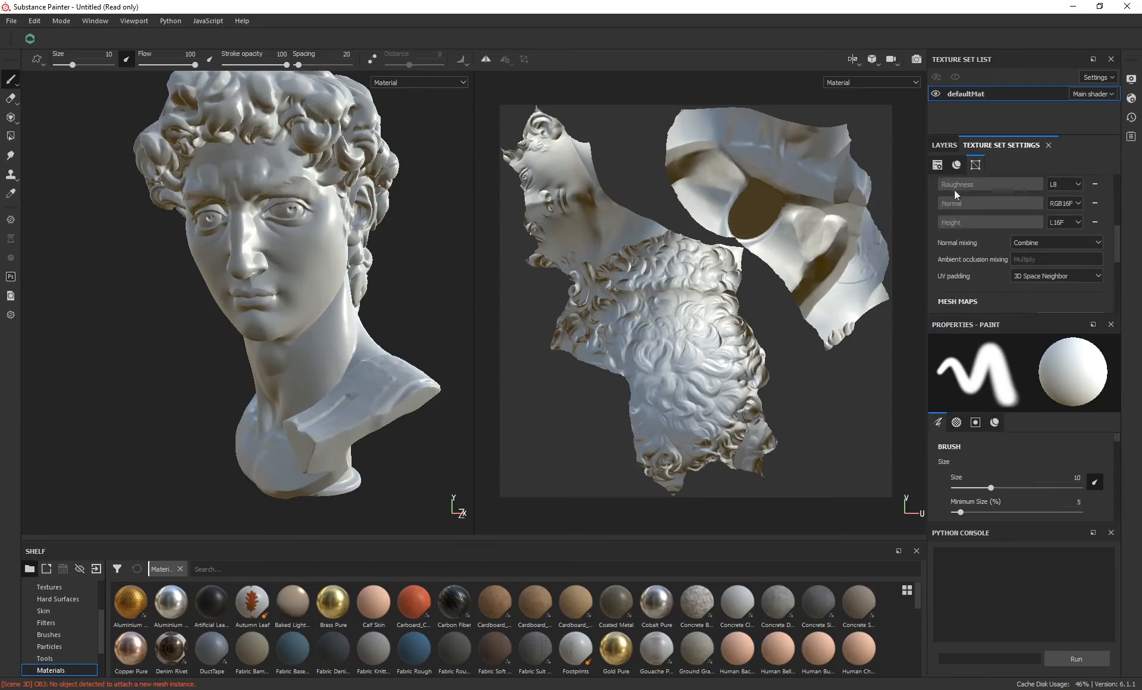
# Add the Brass Pure material as a fill layer above Layer 1 and inspect it on the bust
pyautogui.click(942, 145)
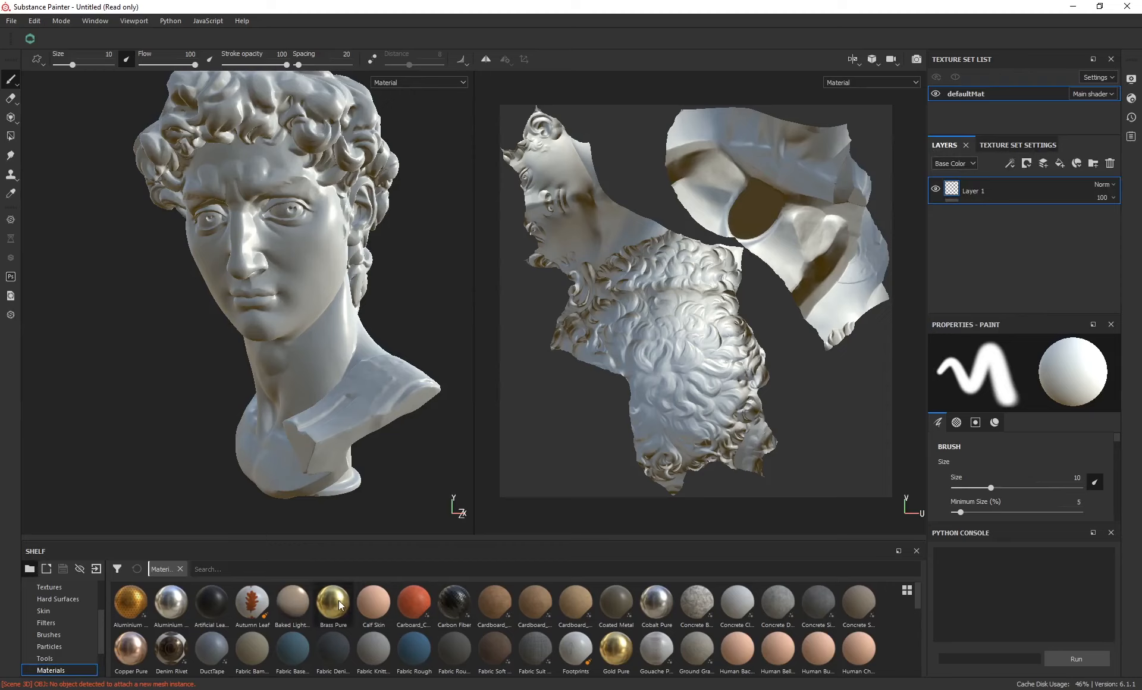
pyautogui.moveTo(336, 603); pyautogui.dragTo(971, 177)
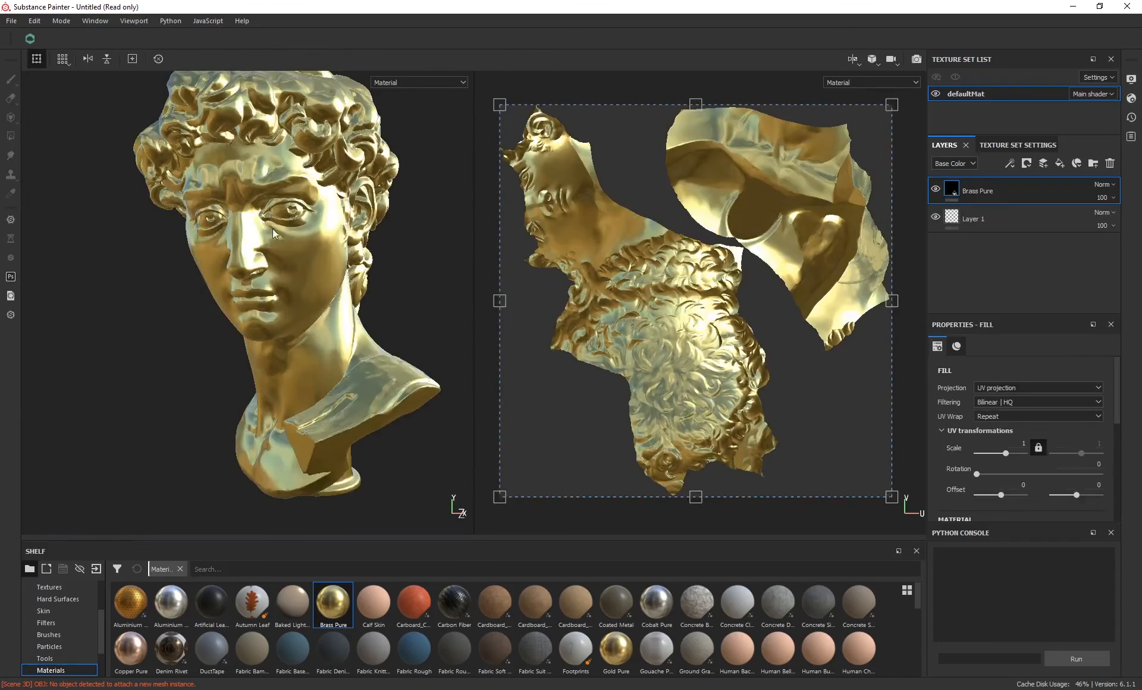
pyautogui.keyDown('alt'); pyautogui.moveTo(335, 277); pyautogui.dragTo(365, 275); pyautogui.keyUp('alt')
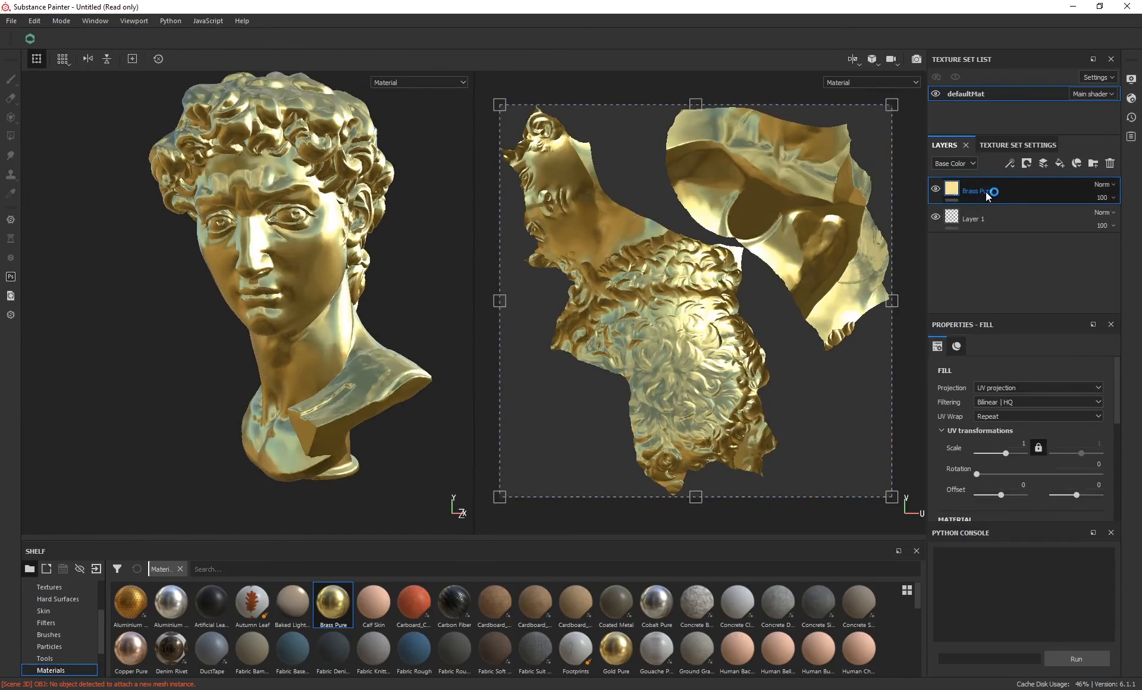
# Add a colour selection mask to the Brass Pure layer, pick the head's red ID colour, and inspect the masked bust
pyautogui.rightClick(986, 192)
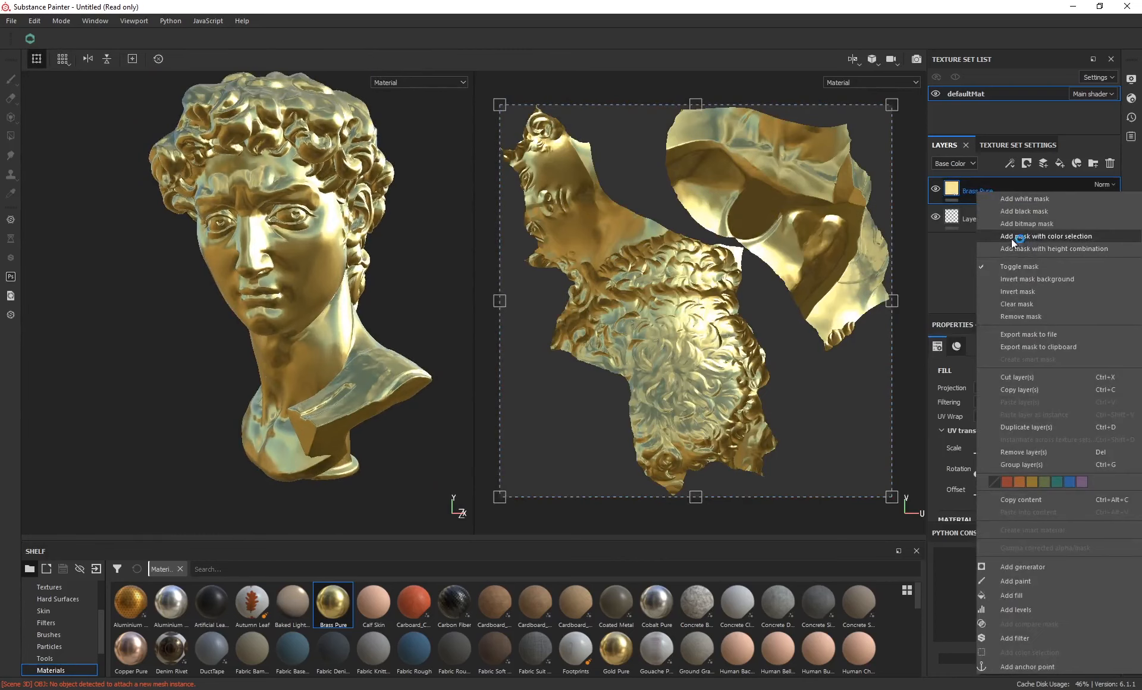
pyautogui.click(1044, 237)
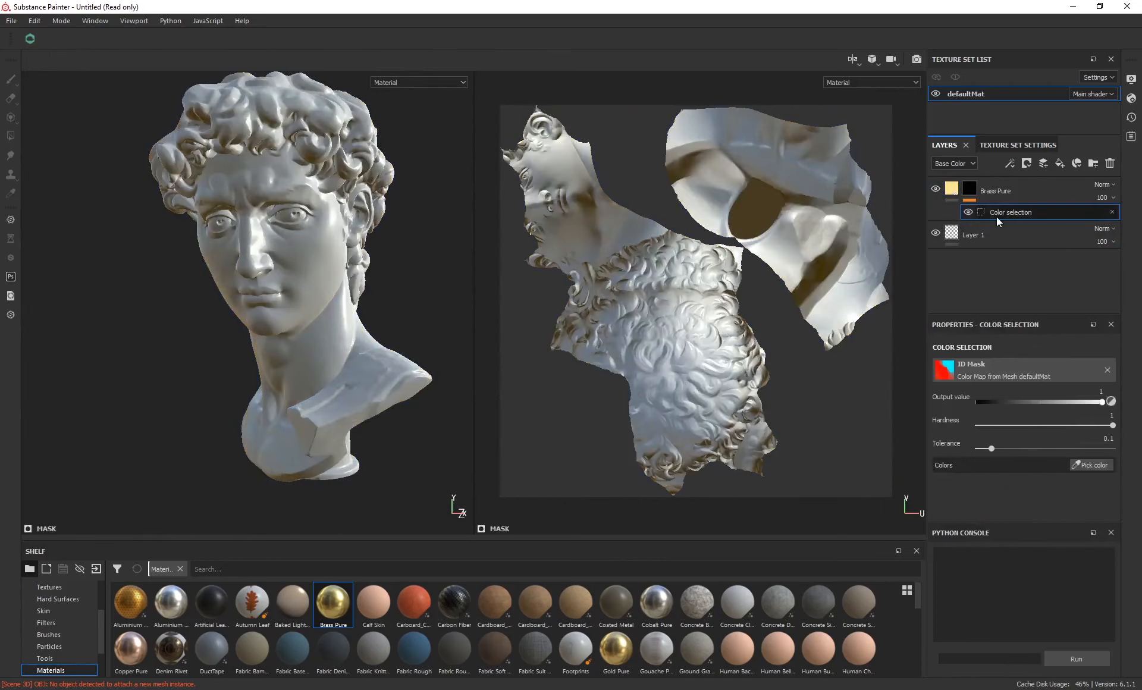
pyautogui.click(1083, 466)
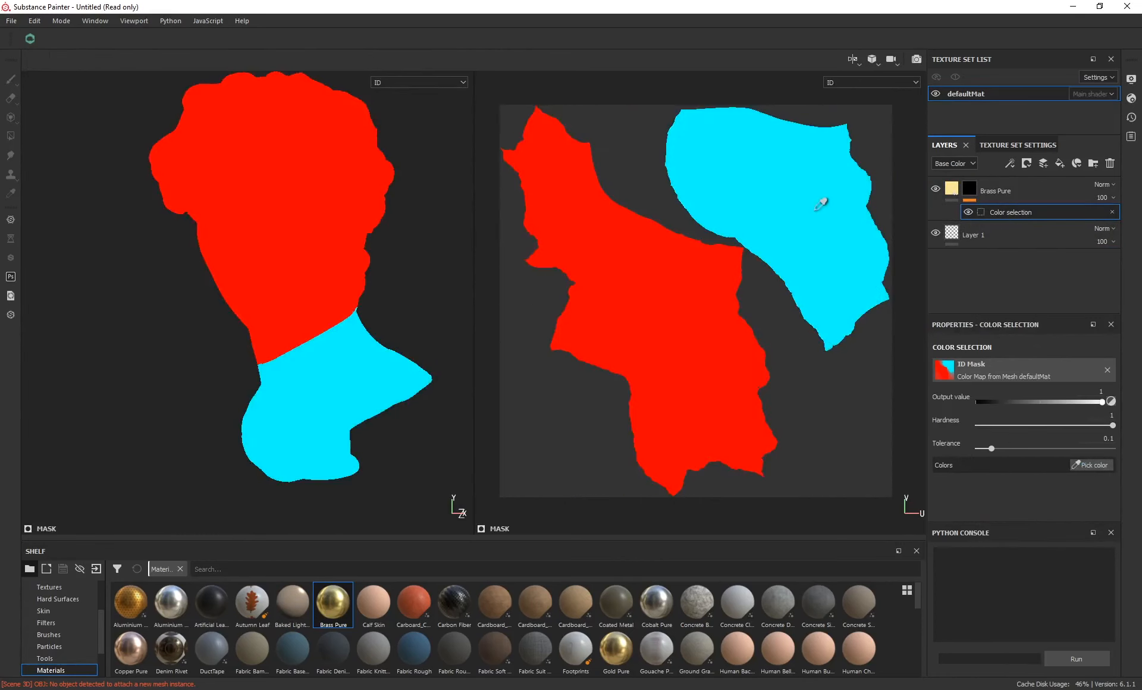
pyautogui.click(674, 318)
pyautogui.keyDown('alt'); pyautogui.moveTo(205, 326); pyautogui.dragTo(342, 328); pyautogui.keyUp('alt')
pyautogui.scroll(3, 288, 324)
pyautogui.scroll(2, 358, 327)
pyautogui.scroll(-5, 358, 327)
pyautogui.scroll(-2, 341, 329)
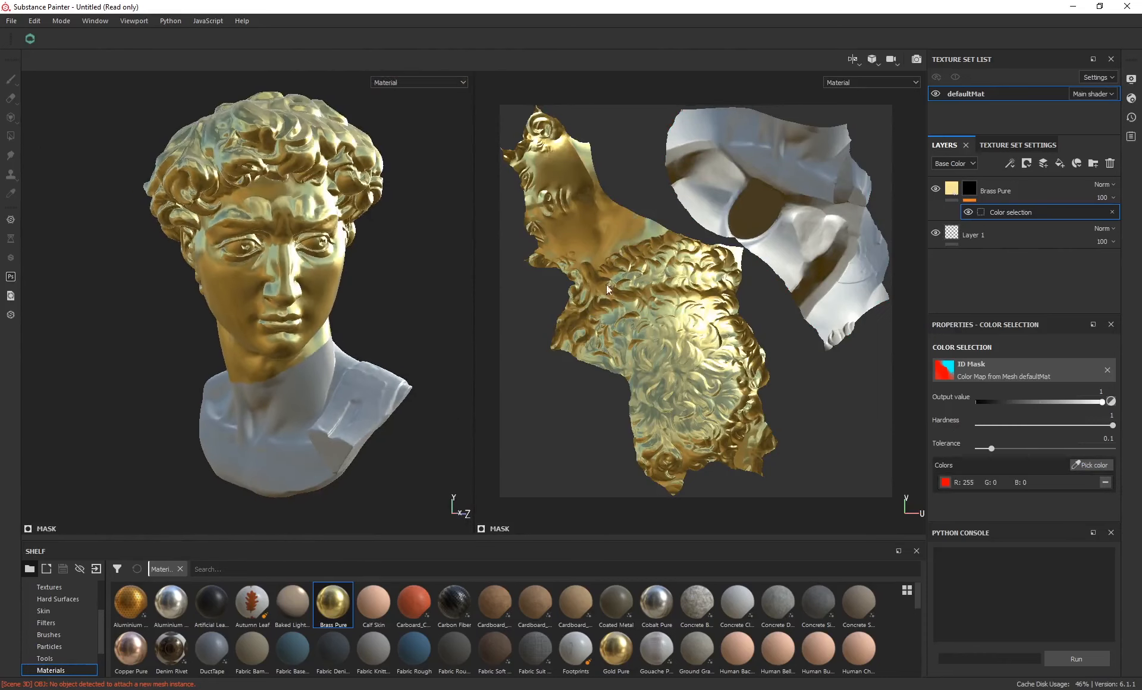
# Delete the masked Brass Pure layer and add a fresh, unmasked Brass Pure fill layer above Layer 1
pyautogui.click(998, 191)
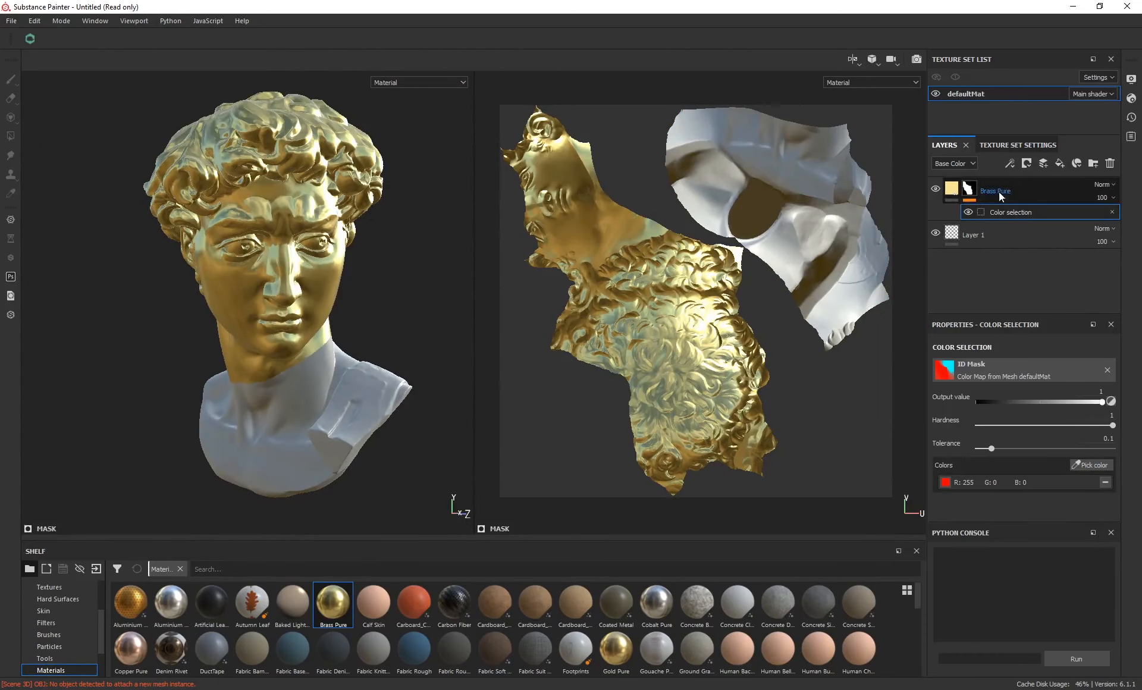
pyautogui.click(1110, 162)
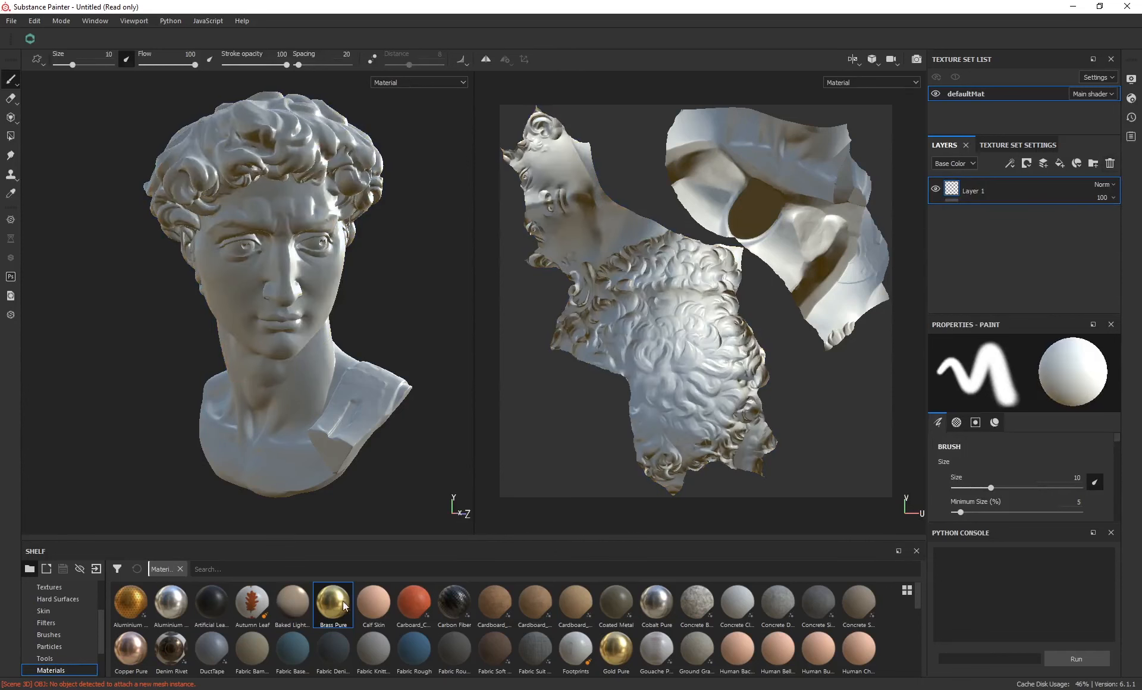
pyautogui.moveTo(334, 605); pyautogui.dragTo(975, 191)
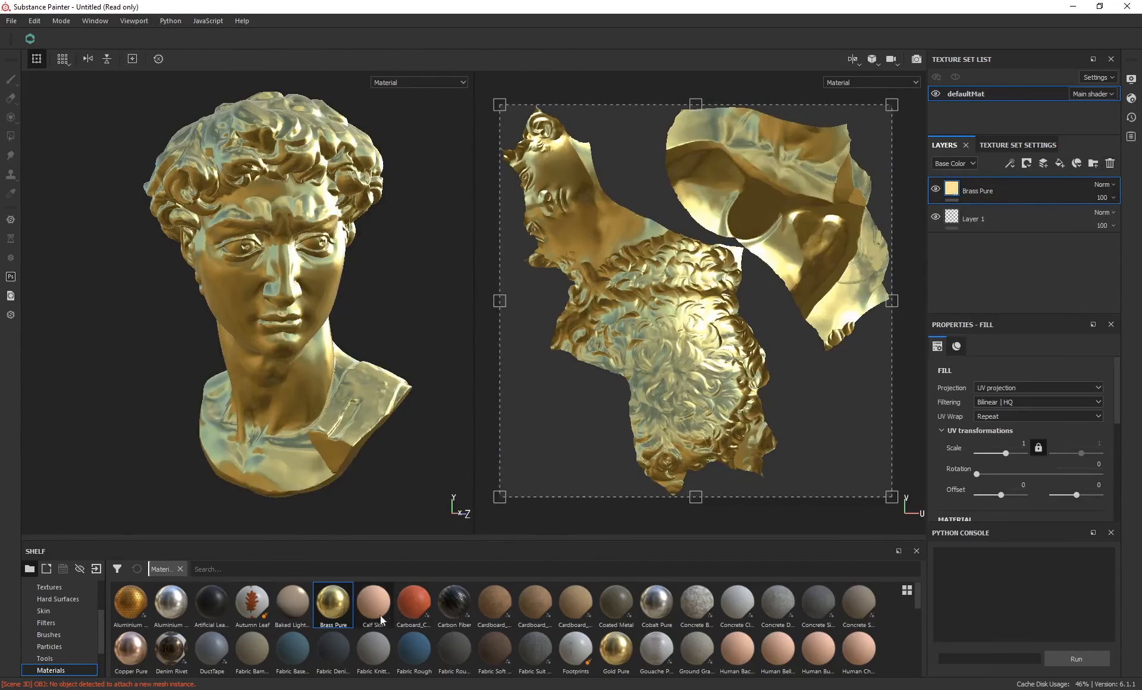
# Add the Aluminium Pure material as a fill layer above Brass Pure and give it a black mask
pyautogui.moveTo(171, 604); pyautogui.dragTo(1011, 189)
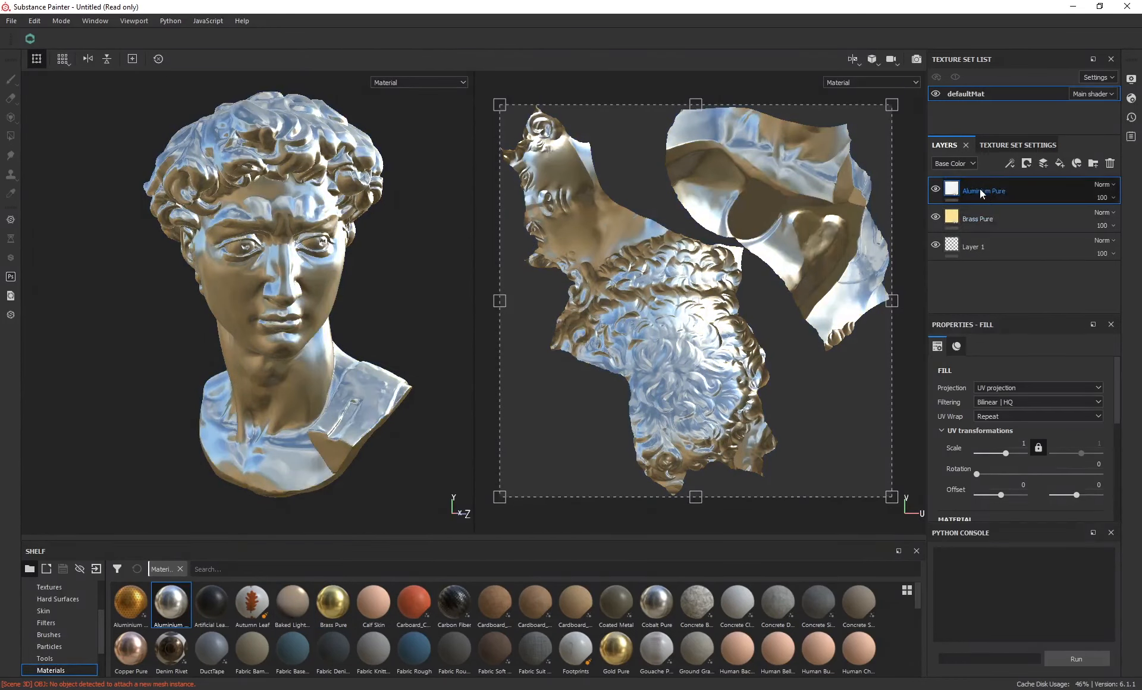
pyautogui.rightClick(978, 189)
pyautogui.click(997, 208)
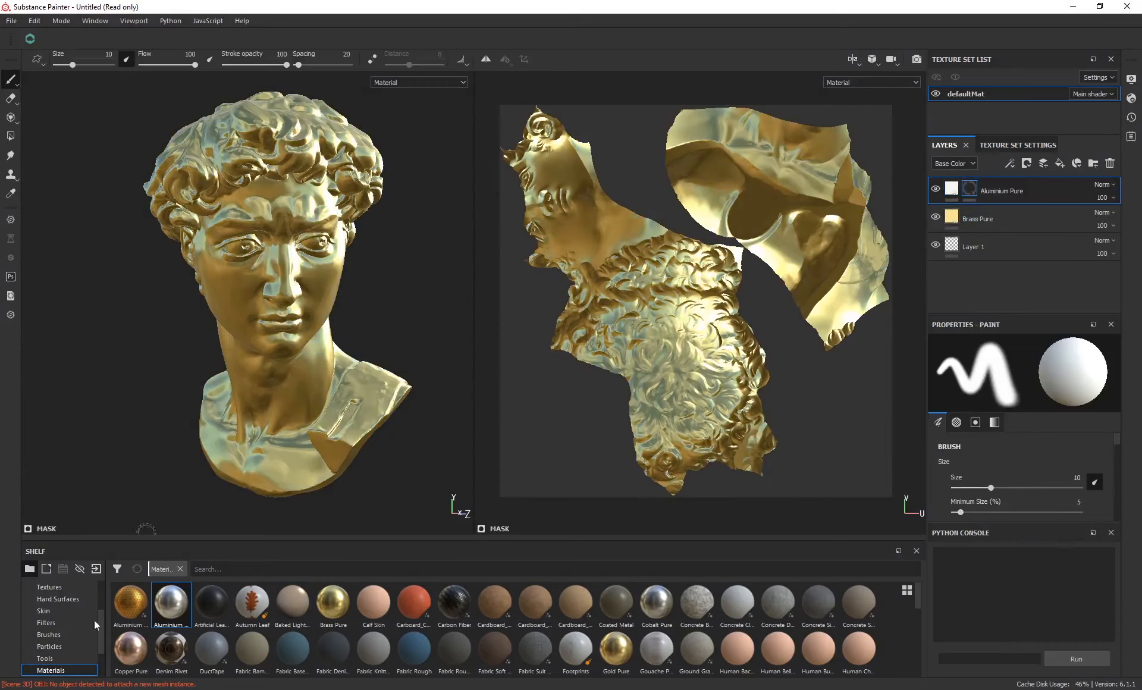
# Choose the Charcoal Strong brush and paint the Aluminium Pure mask on the bust's cheek
pyautogui.scroll(3, 62, 628)
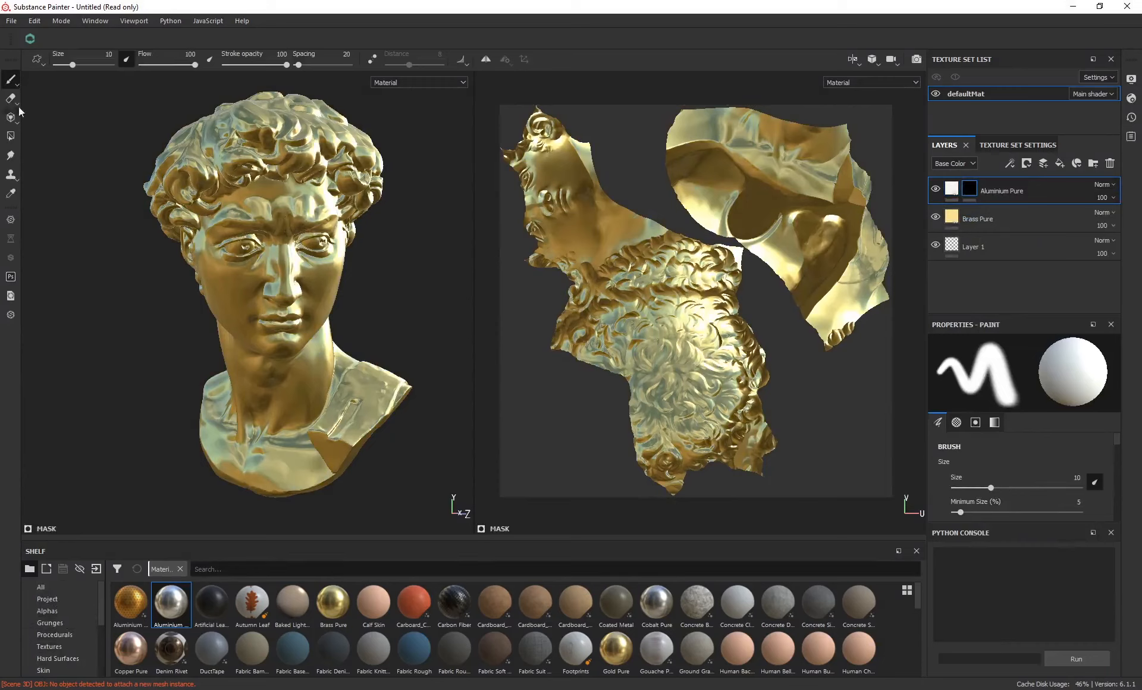
pyautogui.scroll(-1, 70, 655)
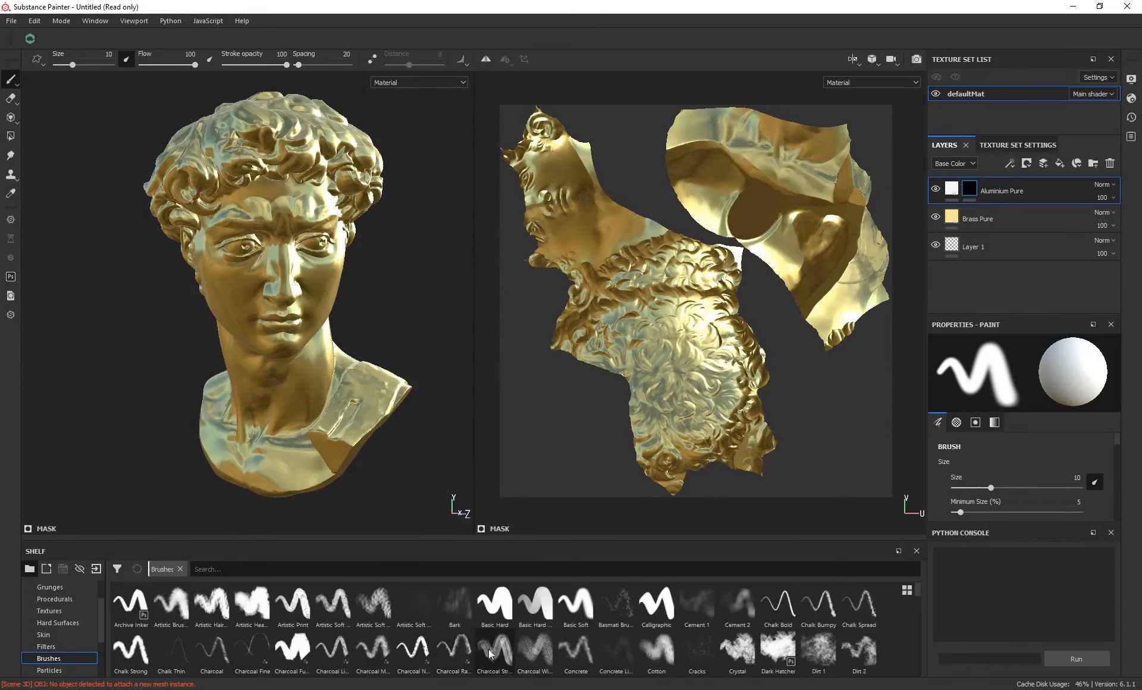
pyautogui.click(490, 654)
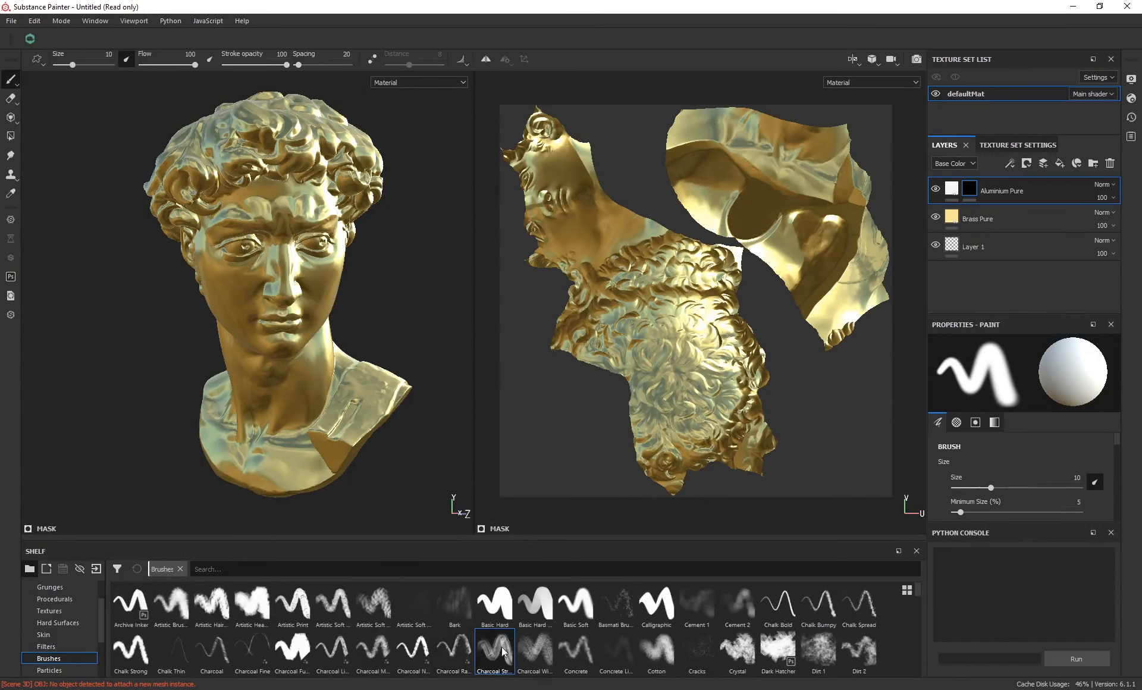
pyautogui.click(968, 192)
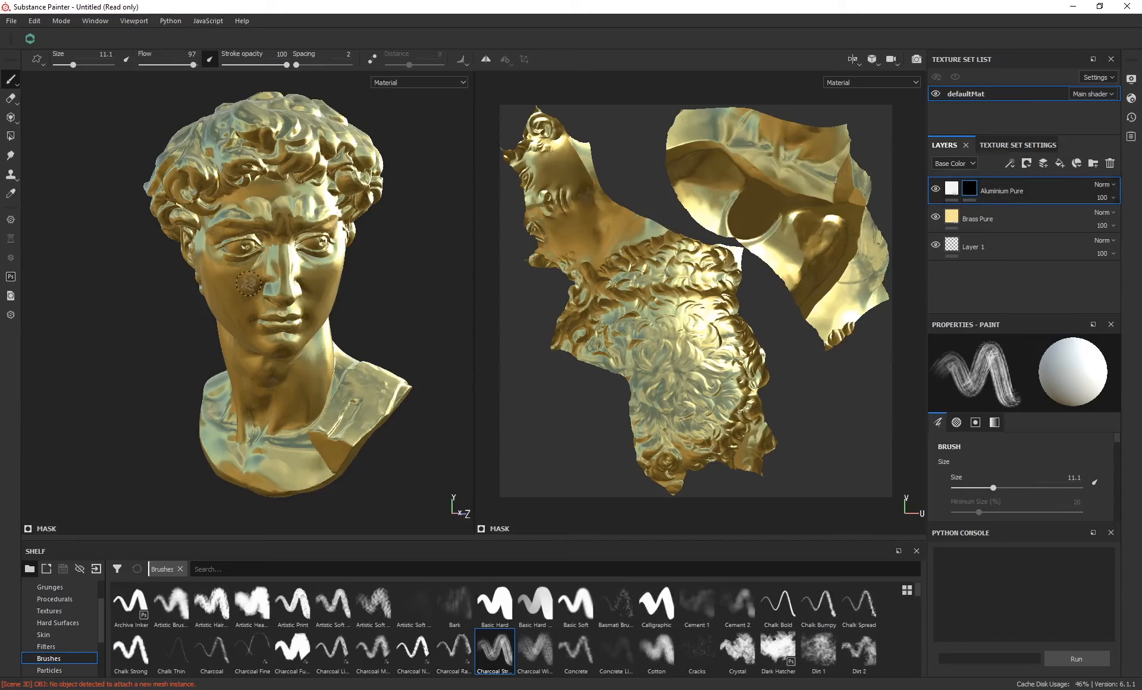
pyautogui.scroll(-3, 207, 305)
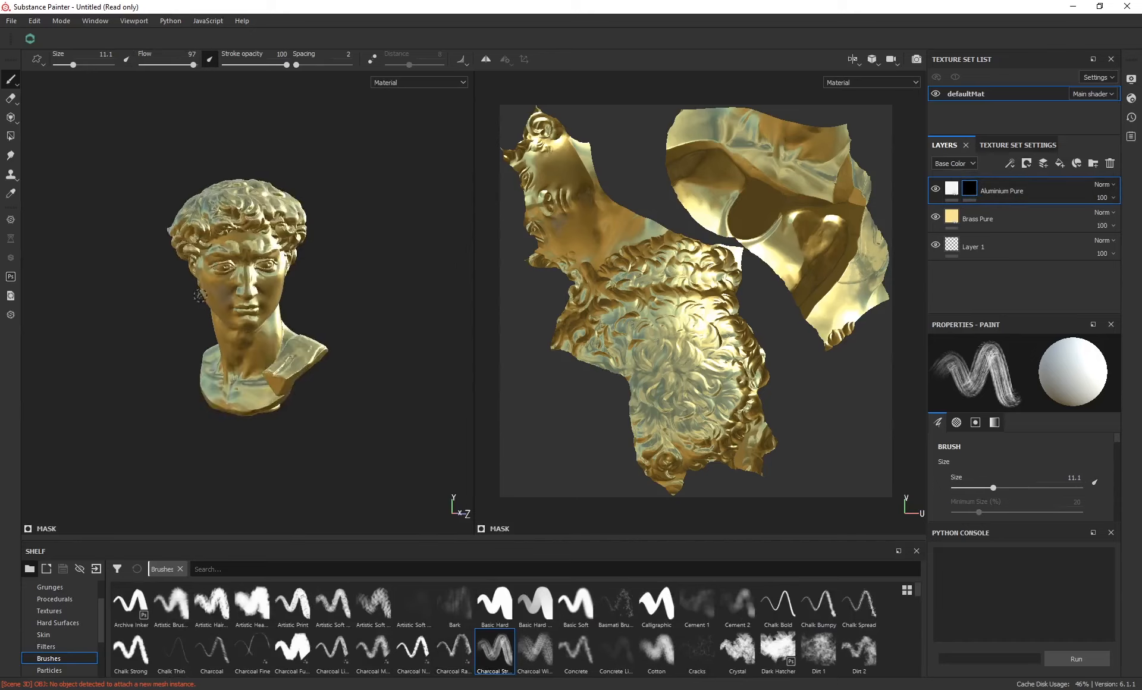
pyautogui.scroll(6, 211, 305)
pyautogui.keyDown('alt'); pyautogui.moveTo(148, 303); pyautogui.dragTo(223, 301); pyautogui.keyUp('alt')
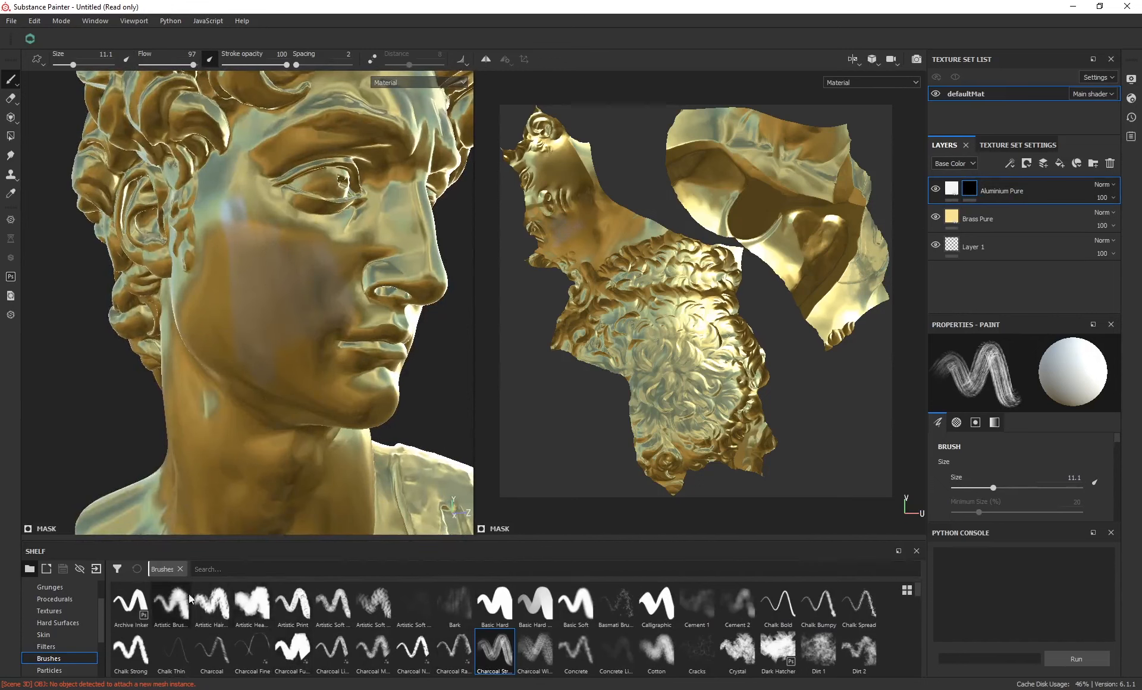
# Switch to the Archive Inker brush and paint mask strokes across the bust's cheek, jaw and neck
pyautogui.click(129, 600)
pyautogui.moveTo(250, 293); pyautogui.dragTo(342, 436)
pyautogui.keyDown('alt'); pyautogui.moveTo(312, 388); pyautogui.dragTo(308, 299, button='middle'); pyautogui.keyUp('alt')
pyautogui.moveTo(203, 379); pyautogui.dragTo(270, 428)
pyautogui.moveTo(209, 331)
pyautogui.mouseDown()
pyautogui.moveTo(262, 391)
pyautogui.moveTo(218, 370)
pyautogui.moveTo(282, 414)
pyautogui.mouseUp()
pyautogui.moveTo(177, 433); pyautogui.dragTo(275, 488)
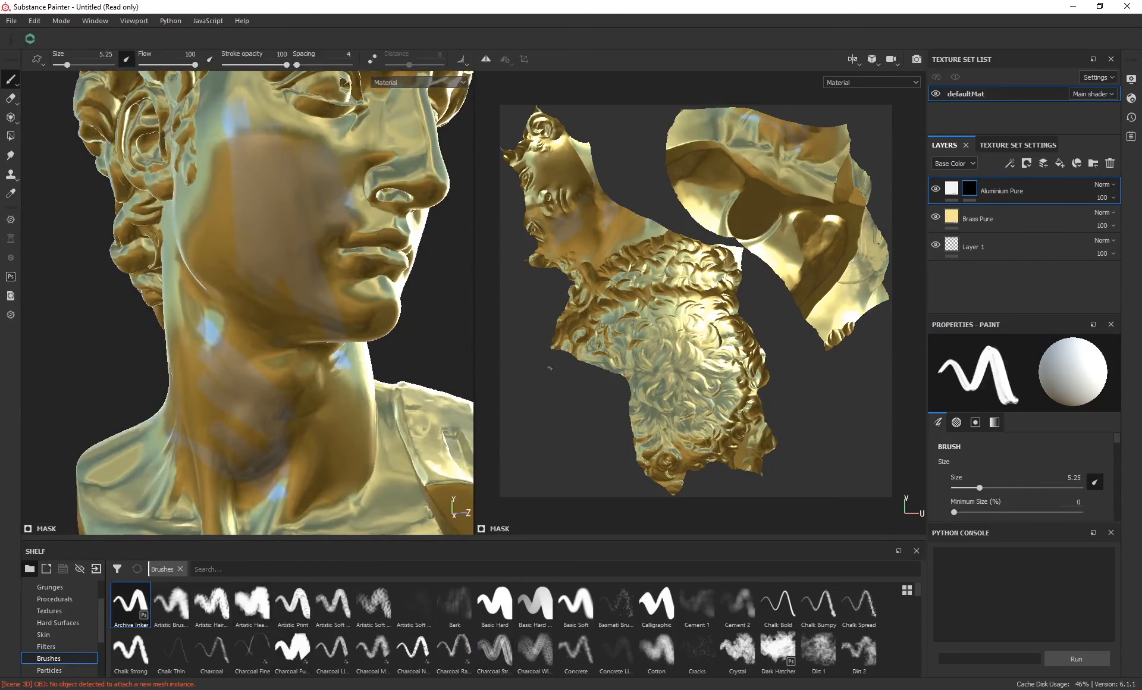
# Set the Aluminium Pure fill's base color to teal, RGB 0.011, 0.588, 0.588
pyautogui.click(952, 188)
pyautogui.scroll(-3, 945, 474)
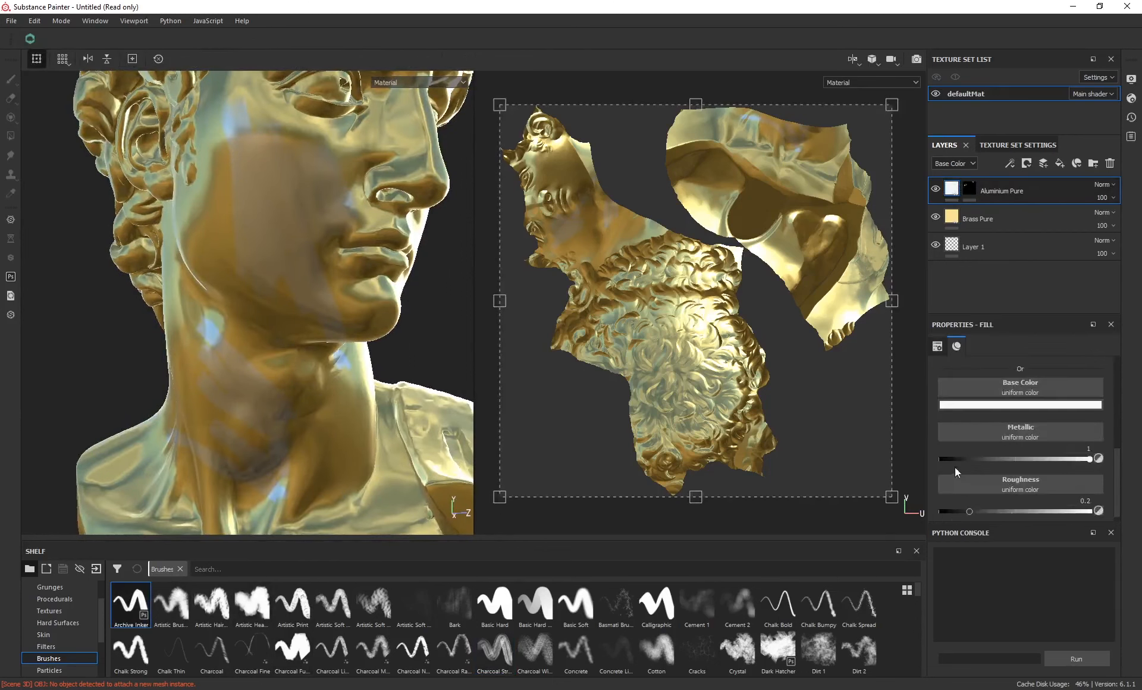
pyautogui.scroll(-1, 973, 469)
pyautogui.click(994, 441)
pyautogui.moveTo(1040, 479)
pyautogui.mouseDown()
pyautogui.moveTo(1045, 494)
pyautogui.moveTo(1053, 487)
pyautogui.mouseUp()
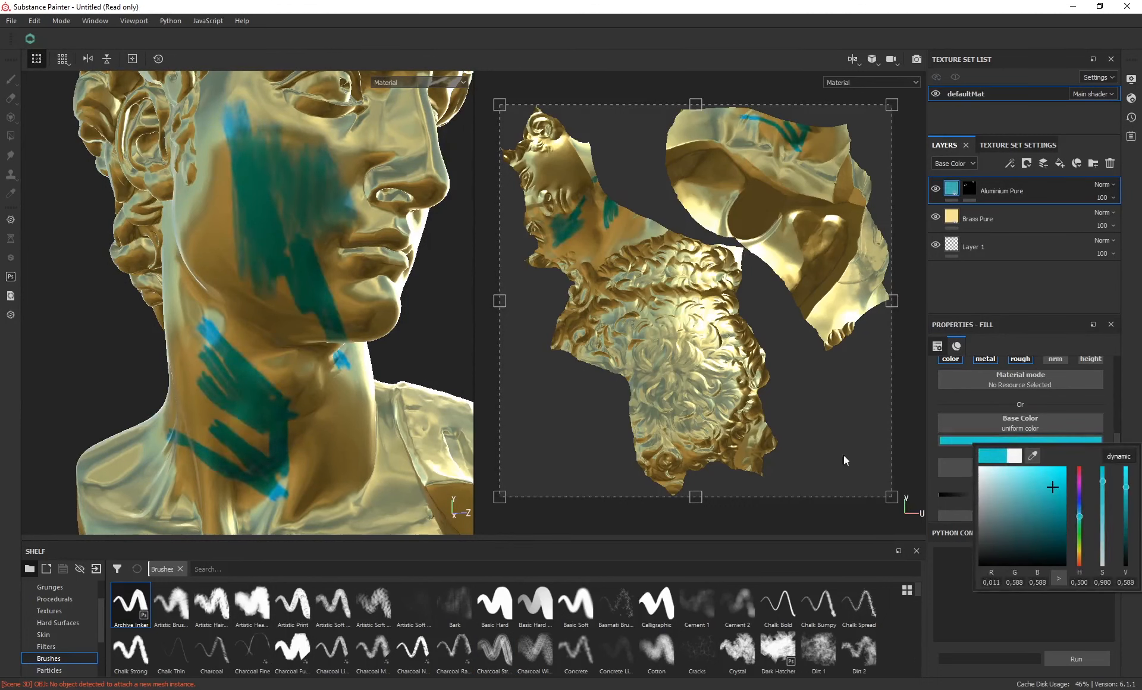
pyautogui.click(259, 349)
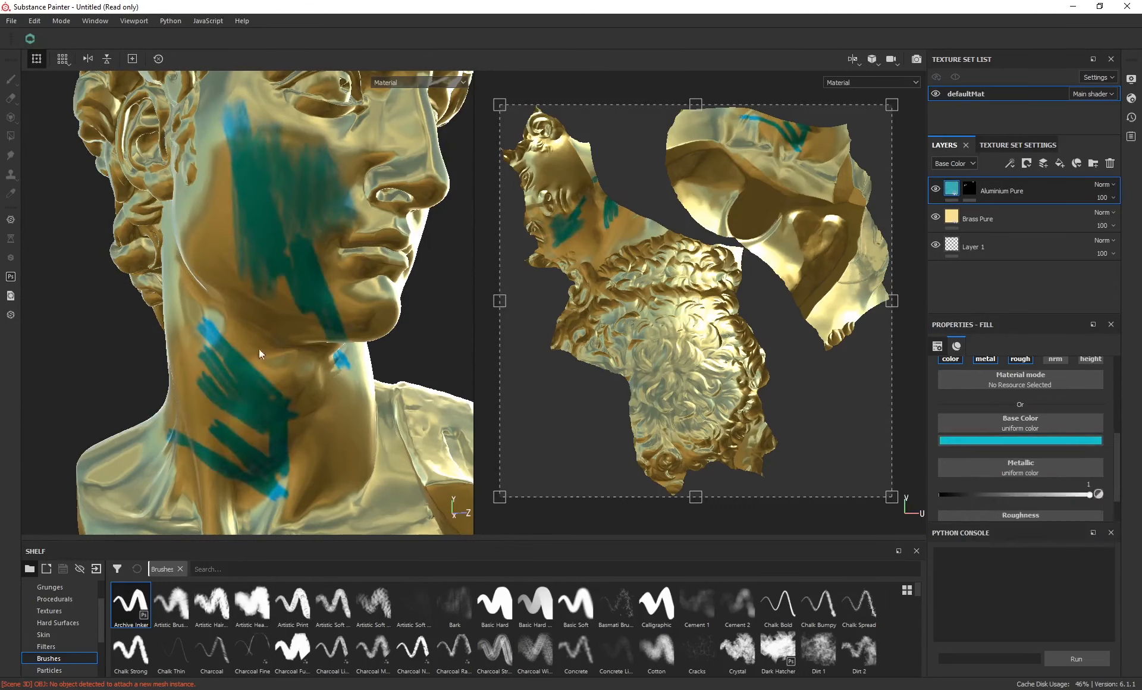
# Paint further mask strokes on the bust's cheek, neck and chest, and undo the last chest mark
pyautogui.click(968, 188)
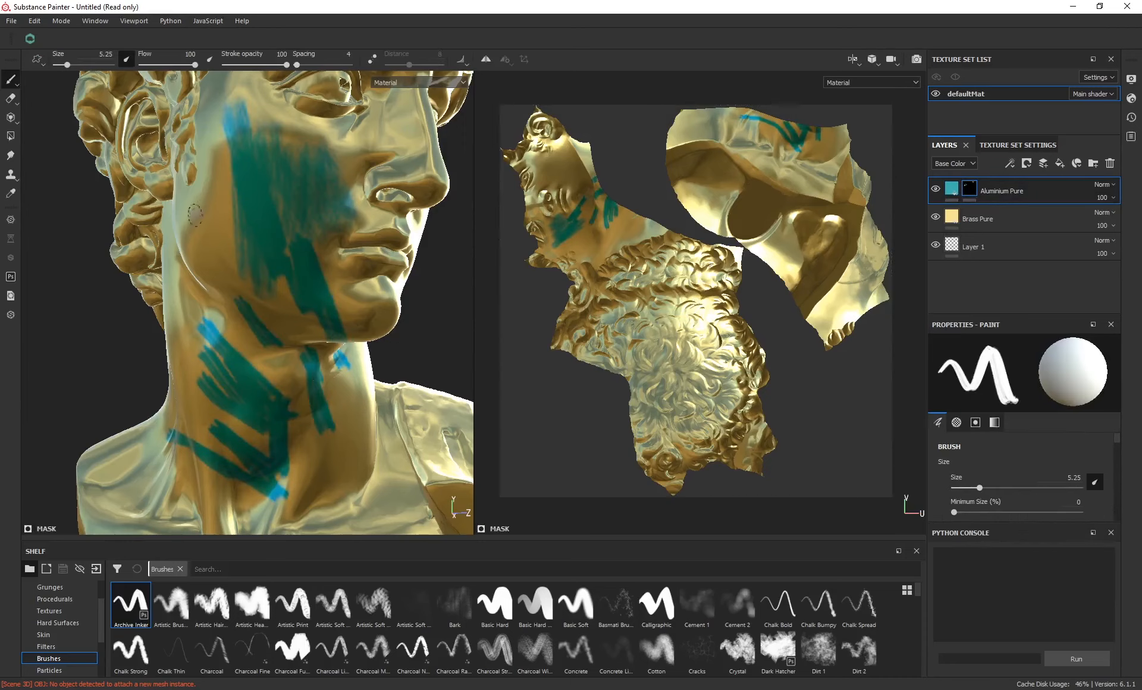
pyautogui.moveTo(203, 182); pyautogui.dragTo(230, 211)
pyautogui.scroll(2, 261, 241)
pyautogui.scroll(-5, 293, 274)
pyautogui.moveTo(290, 270)
pyautogui.keyDown('alt'); pyautogui.mouseDown()
pyautogui.moveTo(250, 265)
pyautogui.moveTo(286, 259)
pyautogui.moveTo(263, 227)
pyautogui.mouseUp(); pyautogui.keyUp('alt')
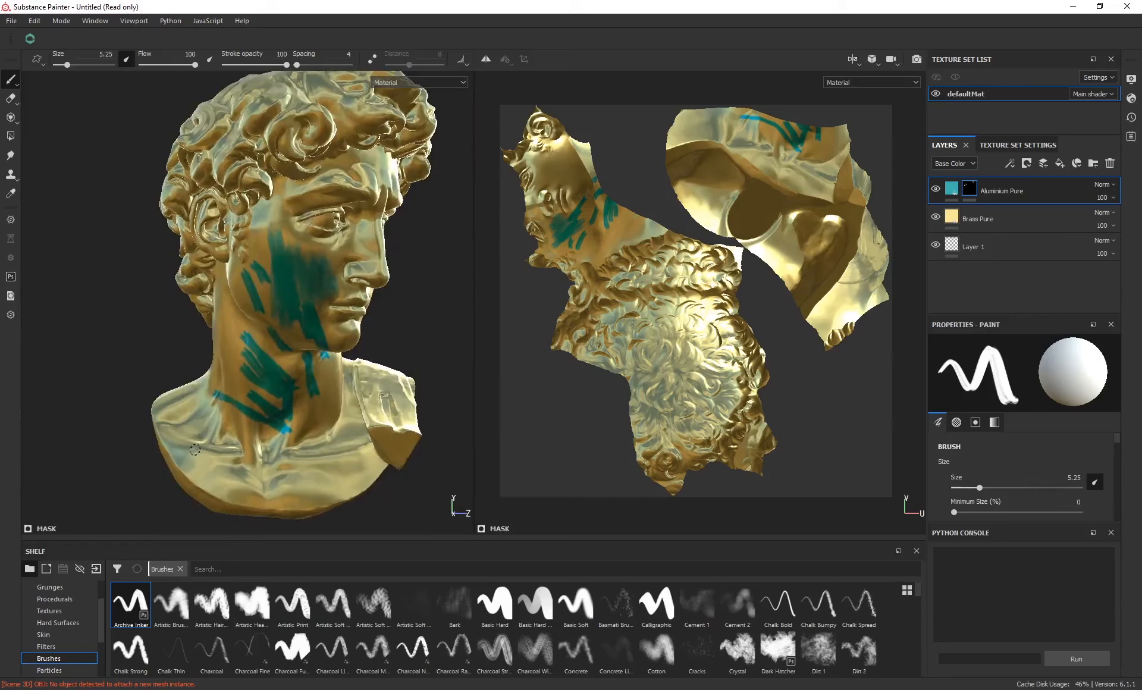
pyautogui.moveTo(233, 450)
pyautogui.mouseDown()
pyautogui.moveTo(256, 474)
pyautogui.moveTo(233, 455)
pyautogui.moveTo(228, 474)
pyautogui.moveTo(318, 484)
pyautogui.moveTo(345, 476)
pyautogui.moveTo(344, 443)
pyautogui.mouseUp()
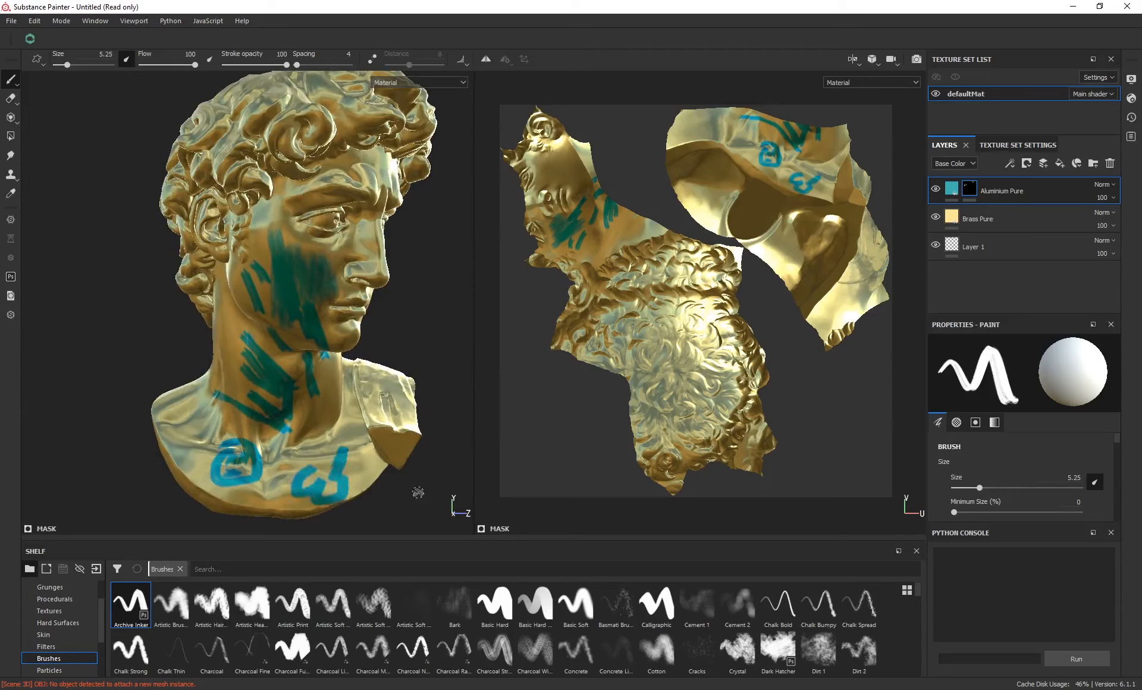
pyautogui.hotkey('ctrl', 'z')
# Paint short mask strokes under both eyes and on the unpainted cheek, and inspect the bust from several angles
pyautogui.keyDown('alt'); pyautogui.moveTo(397, 299); pyautogui.dragTo(309, 275); pyautogui.keyUp('alt')
pyautogui.keyDown('alt'); pyautogui.moveTo(328, 304); pyautogui.dragTo(336, 212, button='right'); pyautogui.keyUp('alt')
pyautogui.moveTo(326, 172); pyautogui.dragTo(361, 171)
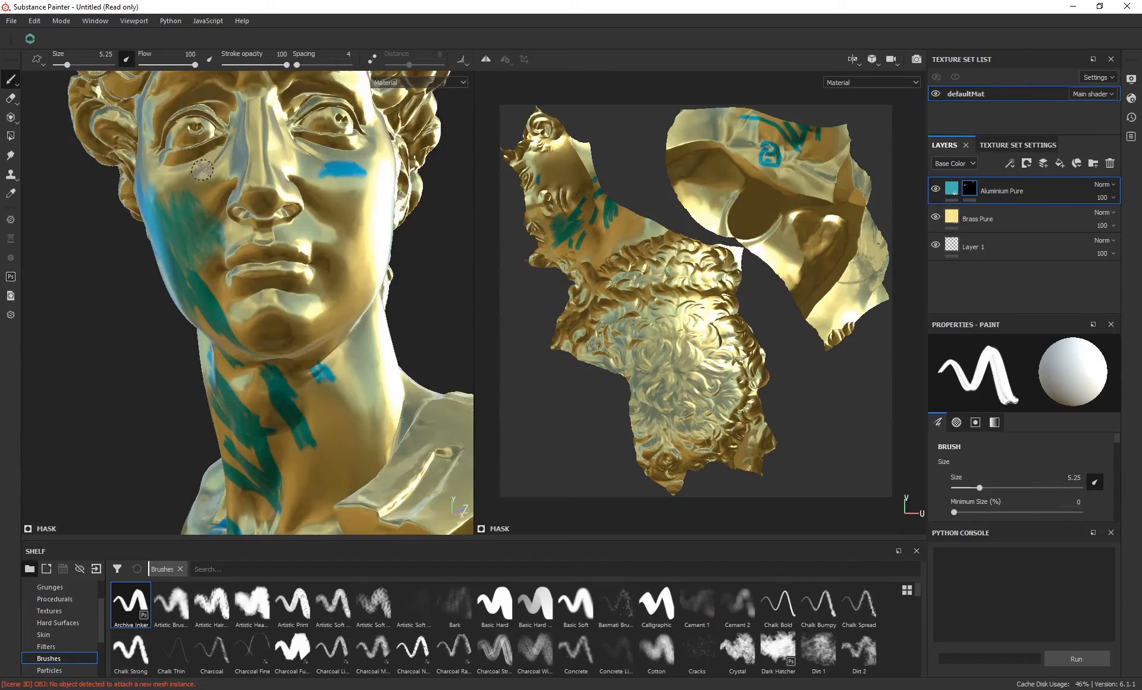
pyautogui.moveTo(203, 174); pyautogui.dragTo(169, 182)
pyautogui.moveTo(335, 225); pyautogui.dragTo(371, 227)
pyautogui.keyDown('alt'); pyautogui.moveTo(356, 280); pyautogui.dragTo(329, 415, button='right'); pyautogui.keyUp('alt')
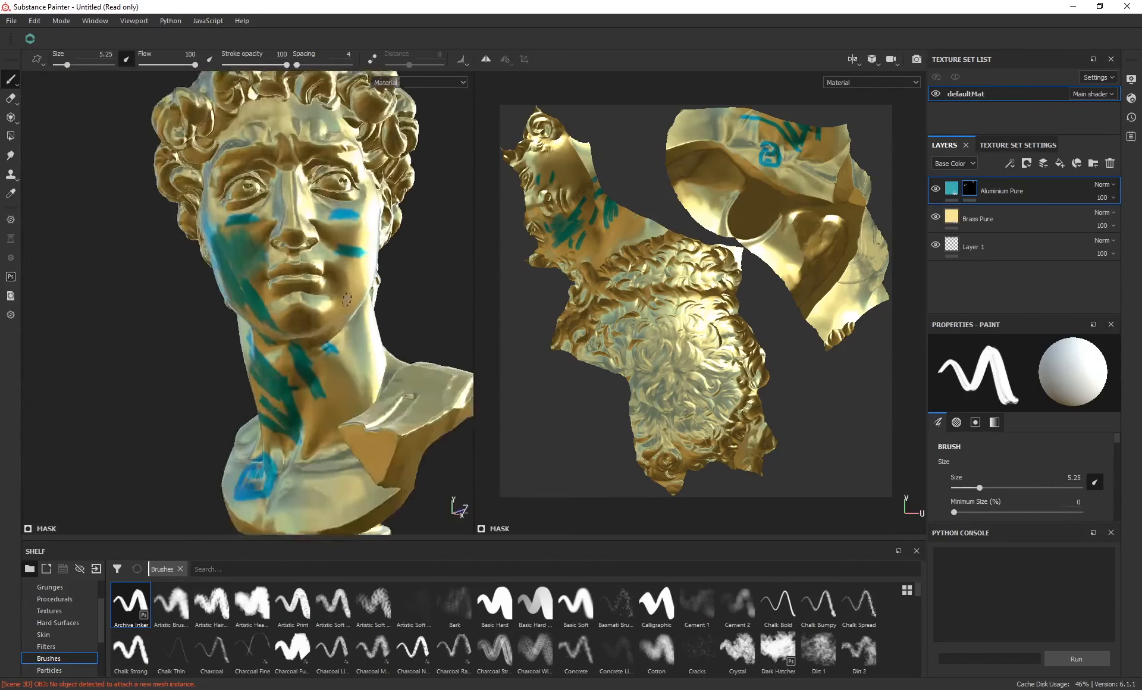
pyautogui.moveTo(413, 248)
pyautogui.keyDown('alt'); pyautogui.mouseDown()
pyautogui.moveTo(416, 280)
pyautogui.moveTo(328, 364)
pyautogui.moveTo(310, 360)
pyautogui.mouseUp(); pyautogui.keyUp('alt')
pyautogui.keyDown('alt'); pyautogui.moveTo(120, 334); pyautogui.dragTo(185, 329); pyautogui.keyUp('alt')
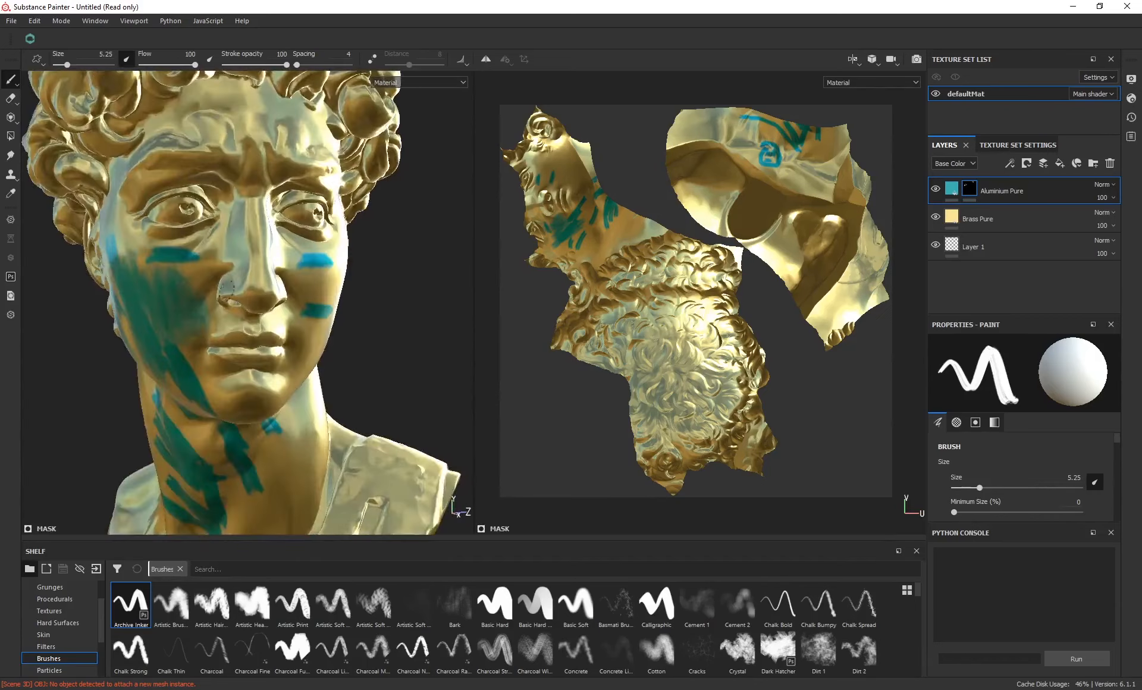
pyautogui.moveTo(243, 306)
pyautogui.keyDown('alt'); pyautogui.mouseDown(button='right')
pyautogui.moveTo(255, 247)
pyautogui.moveTo(264, 339)
pyautogui.mouseUp(button='right'); pyautogui.keyUp('alt')
pyautogui.moveTo(194, 329)
pyautogui.keyDown('alt'); pyautogui.mouseDown()
pyautogui.moveTo(235, 311)
pyautogui.moveTo(179, 318)
pyautogui.moveTo(187, 310)
pyautogui.mouseUp(); pyautogui.keyUp('alt')
pyautogui.keyDown('alt'); pyautogui.moveTo(307, 309); pyautogui.dragTo(170, 315); pyautogui.keyUp('alt')
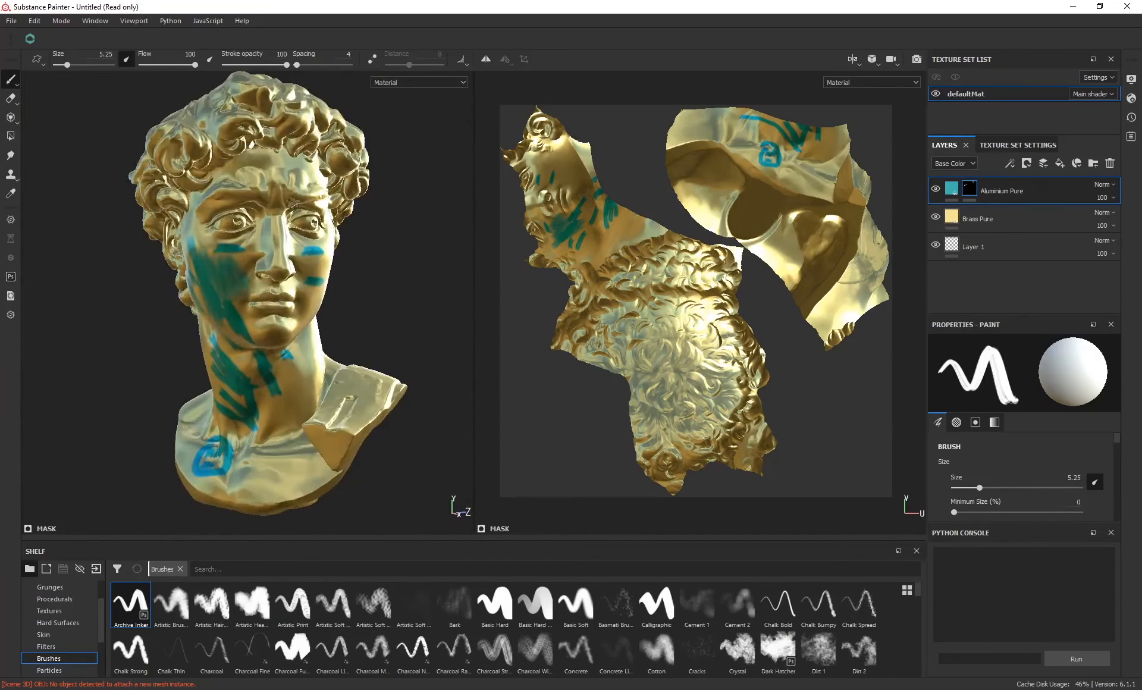
pyautogui.keyDown('alt'); pyautogui.moveTo(296, 281); pyautogui.dragTo(366, 287); pyautogui.keyUp('alt')
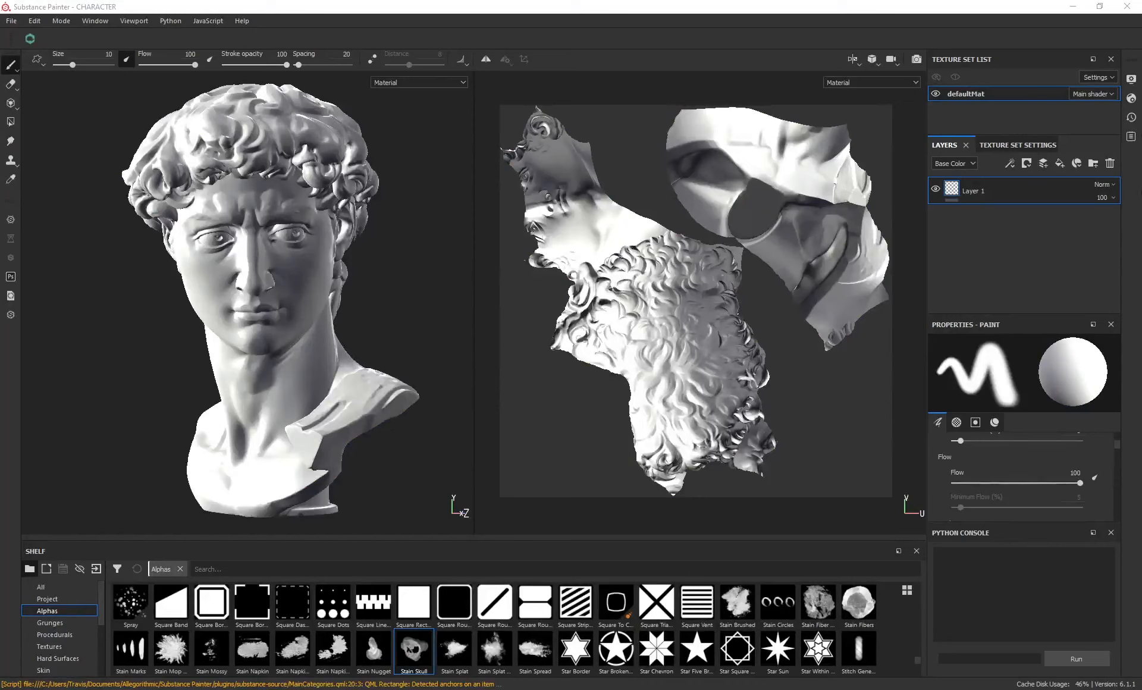
# Browse the available environment maps in the display settings, preview Tomoco Studio, and close the settings without changing the map
pyautogui.click(1131, 79)
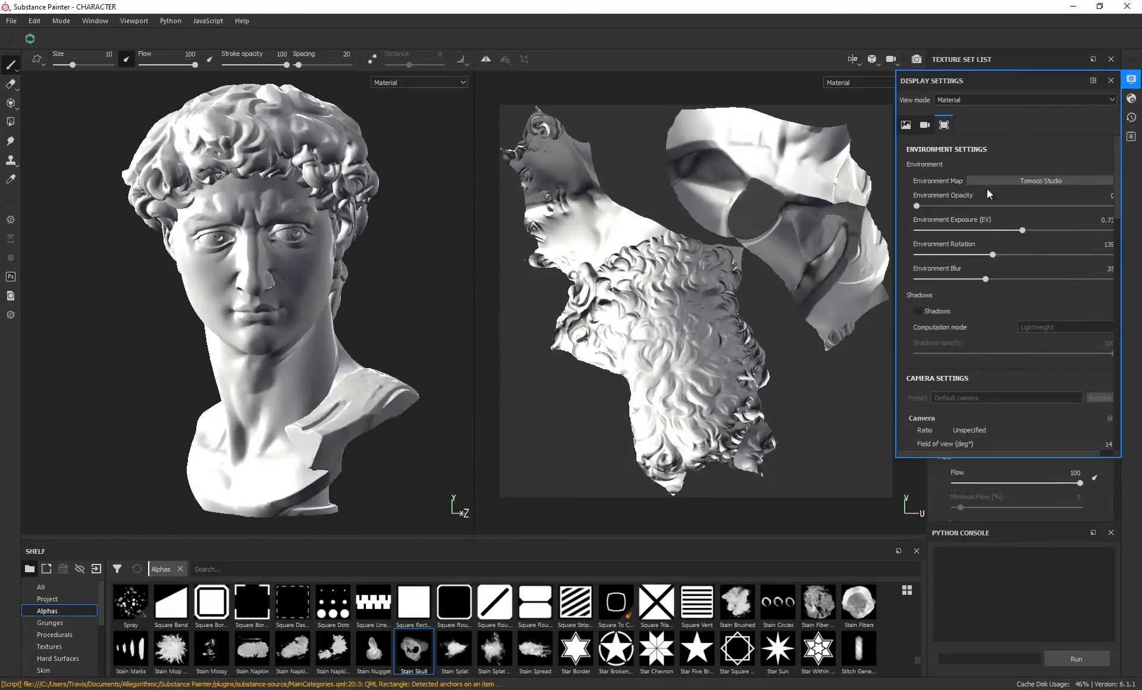
pyautogui.click(1016, 181)
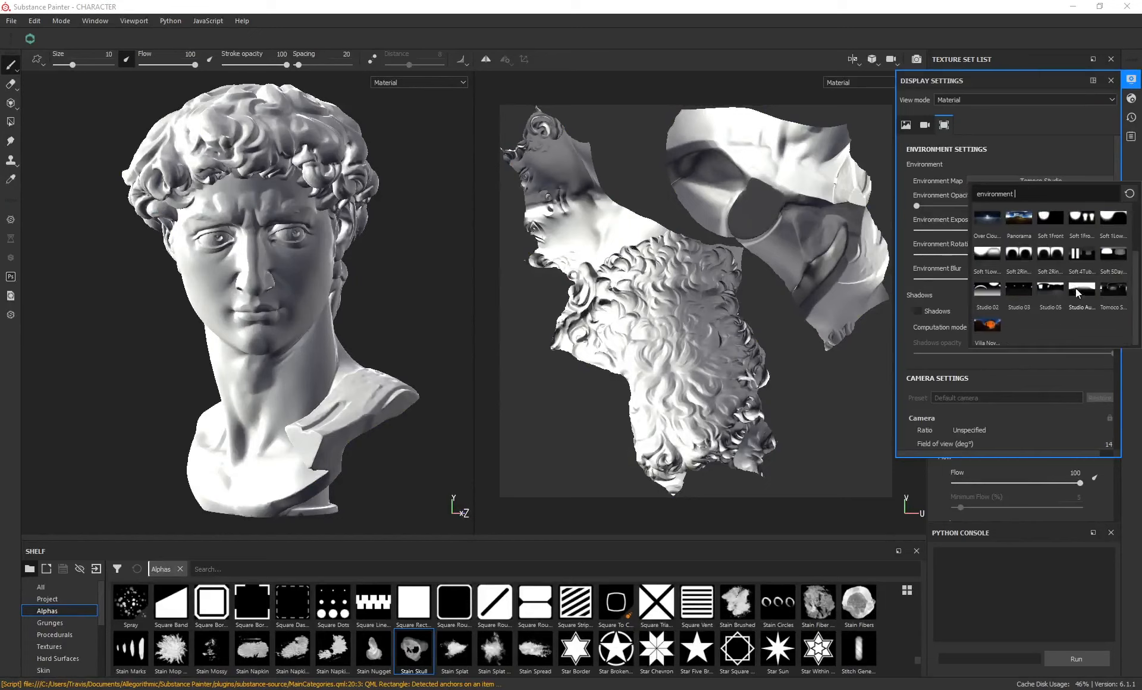
pyautogui.scroll(2, 1070, 289)
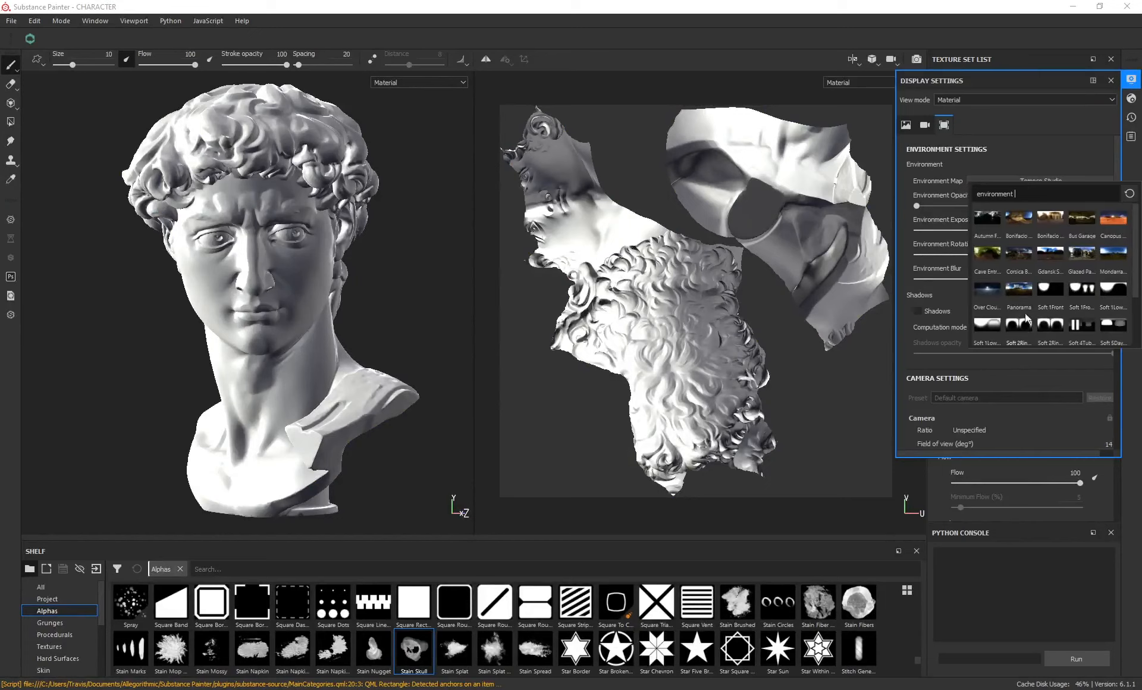
pyautogui.scroll(-2, 1025, 317)
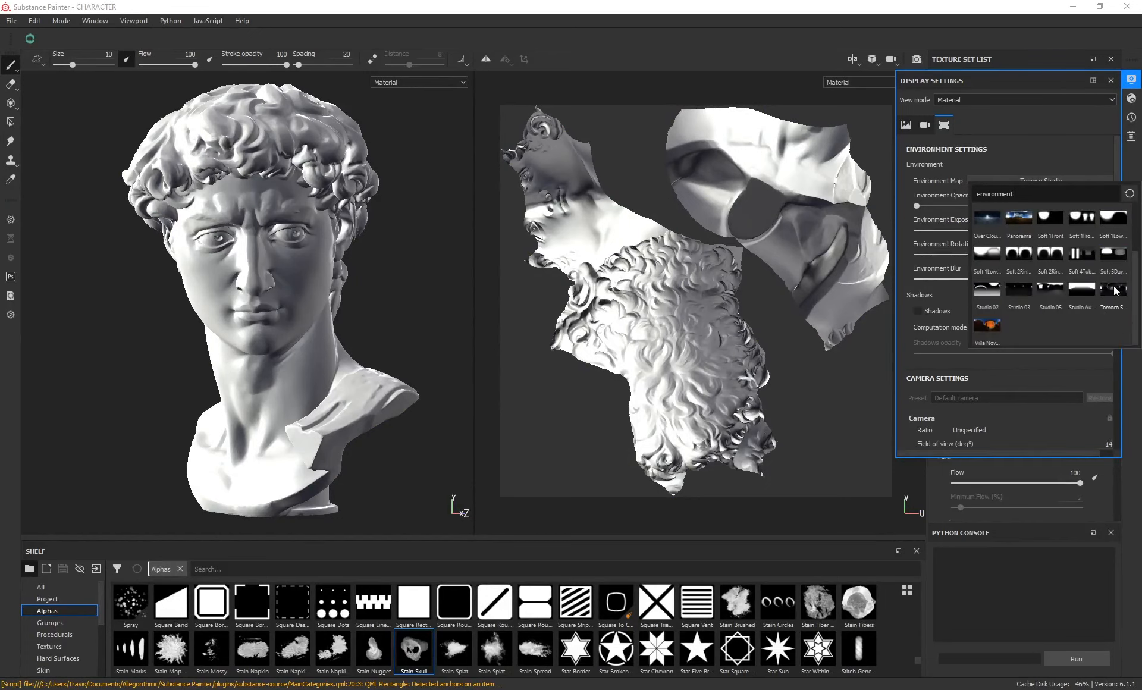
pyautogui.moveTo(1114, 290)
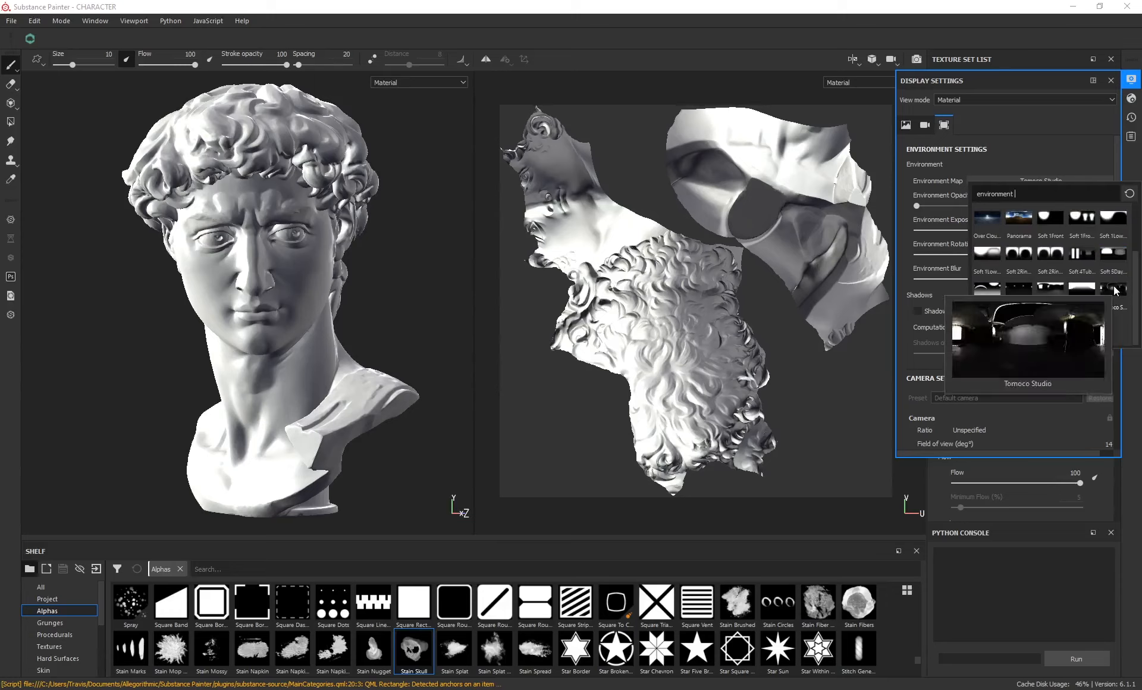
pyautogui.click(1047, 127)
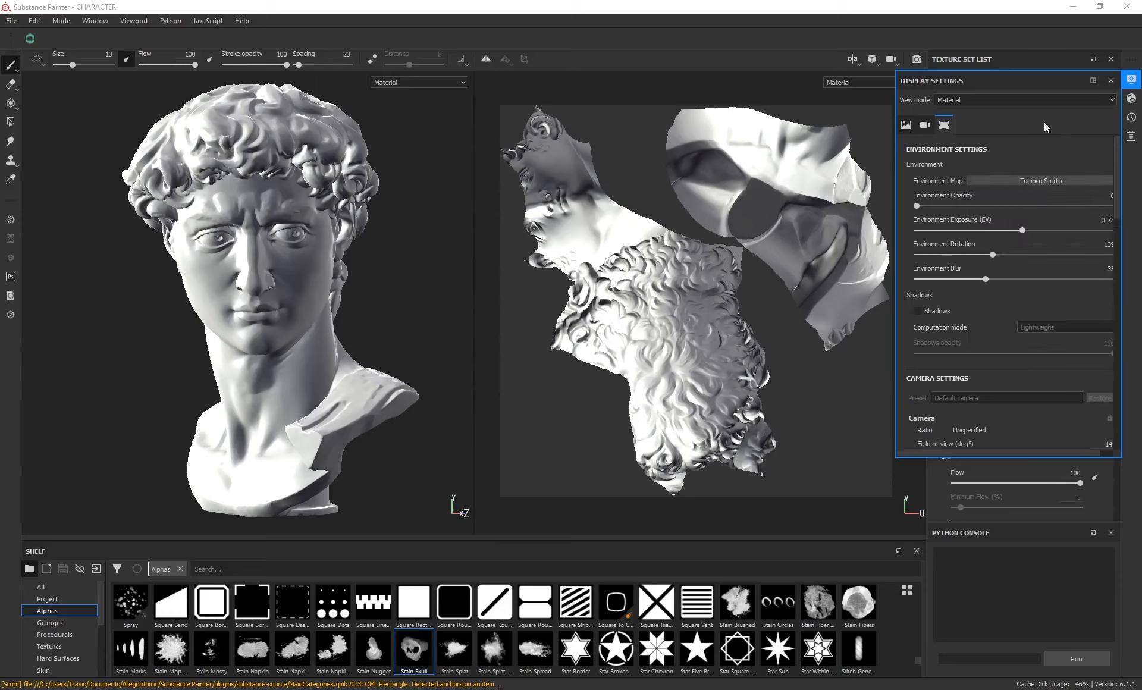
pyautogui.click(1131, 80)
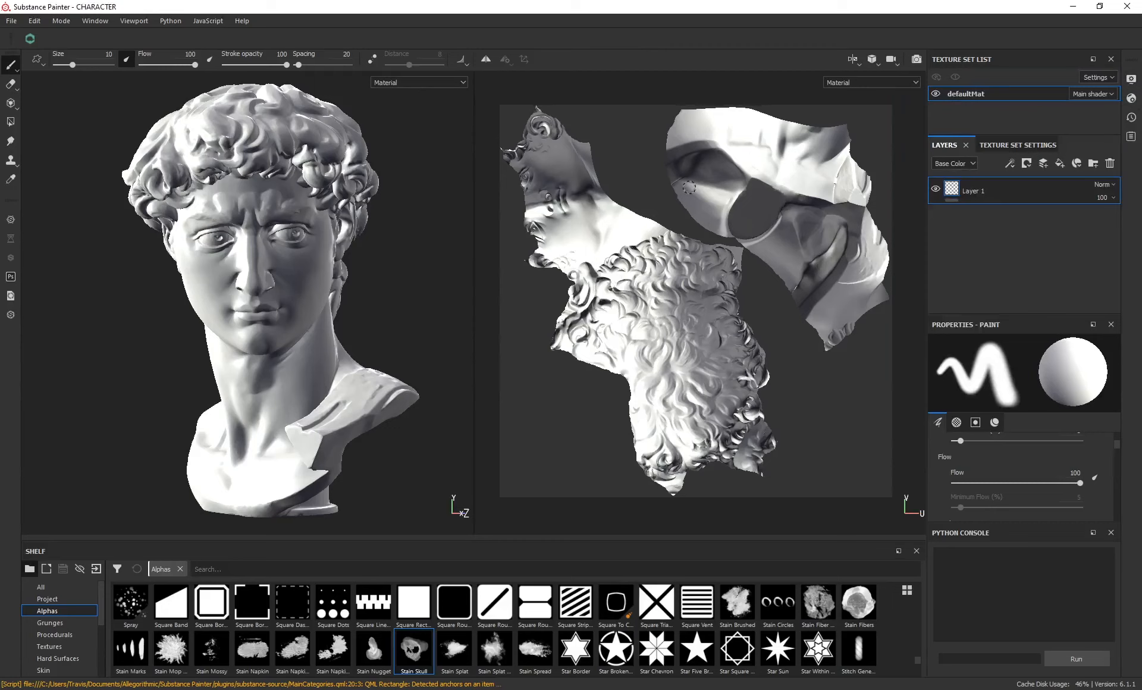
# Add the Concrete Bare material as a fill layer above Layer 1 and inspect its surface on the face
pyautogui.scroll(-3, 87, 640)
pyautogui.click(76, 657)
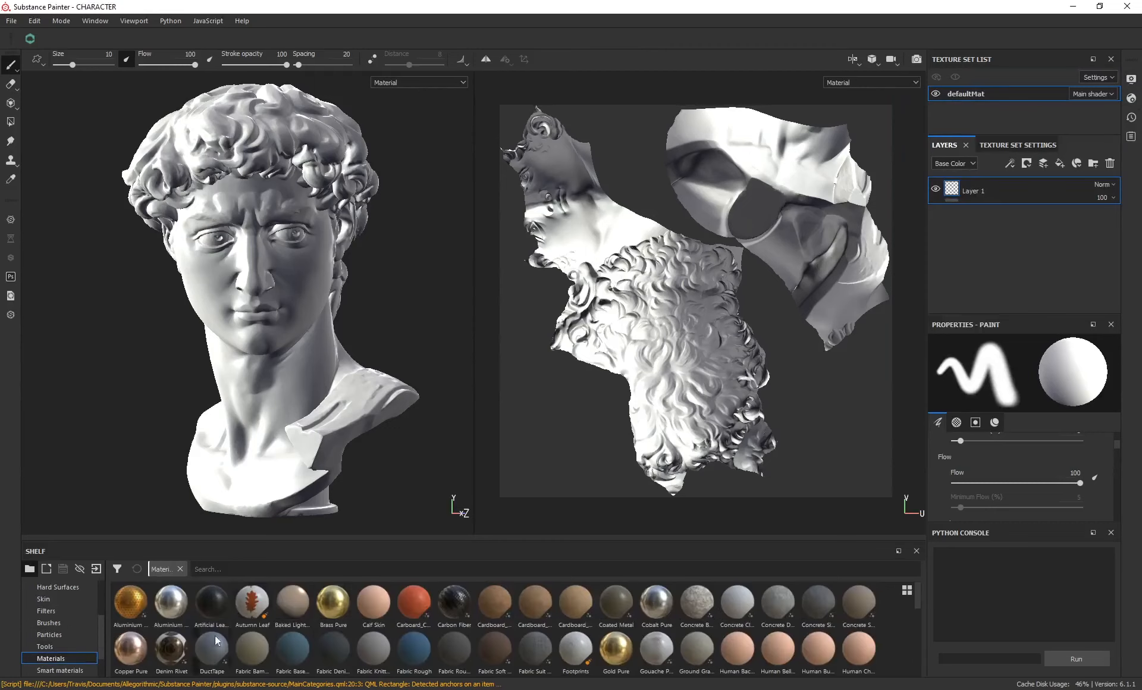
pyautogui.scroll(-2, 276, 636)
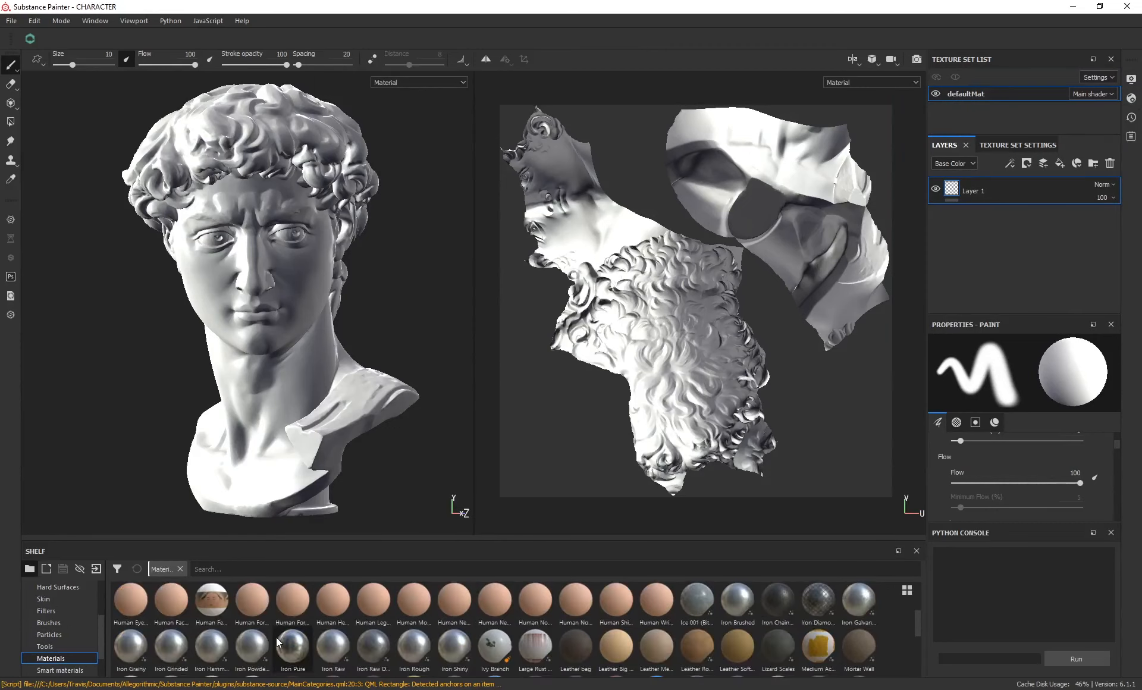
pyautogui.scroll(2, 334, 630)
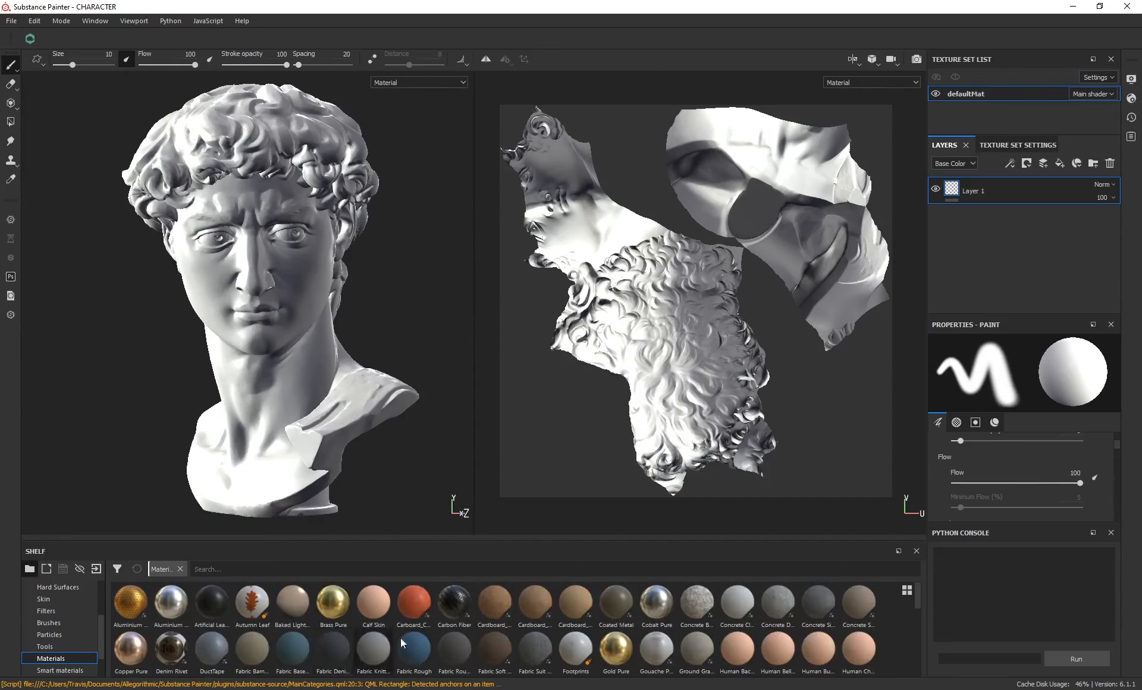
pyautogui.moveTo(699, 606)
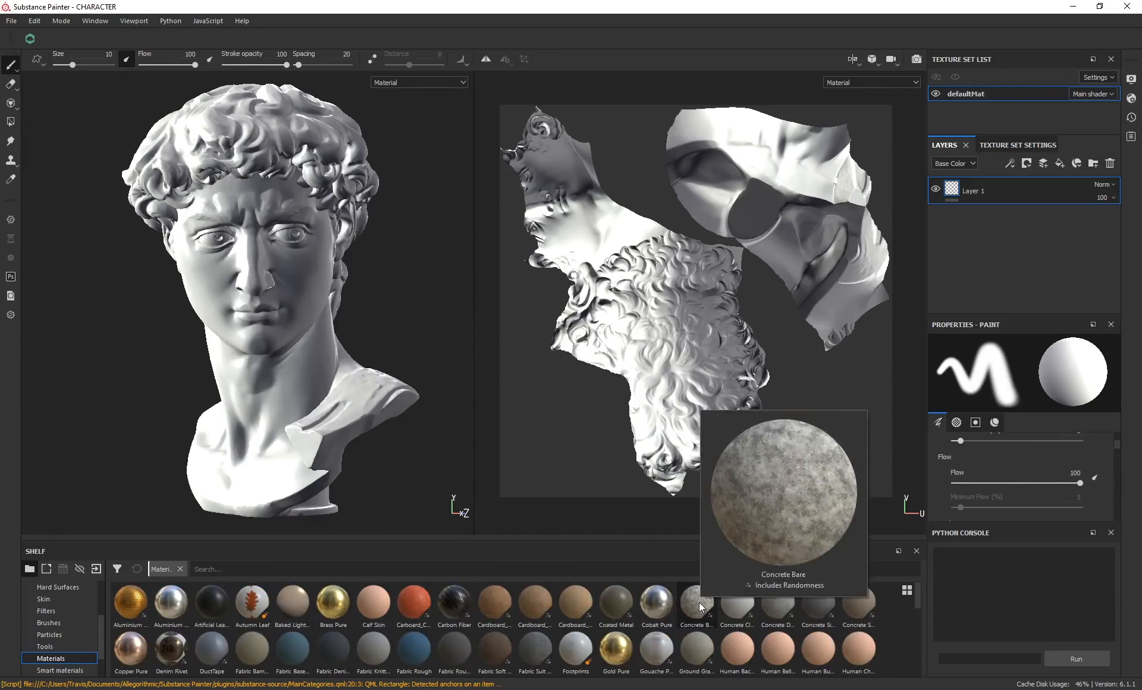
pyautogui.moveTo(699, 607); pyautogui.dragTo(987, 189)
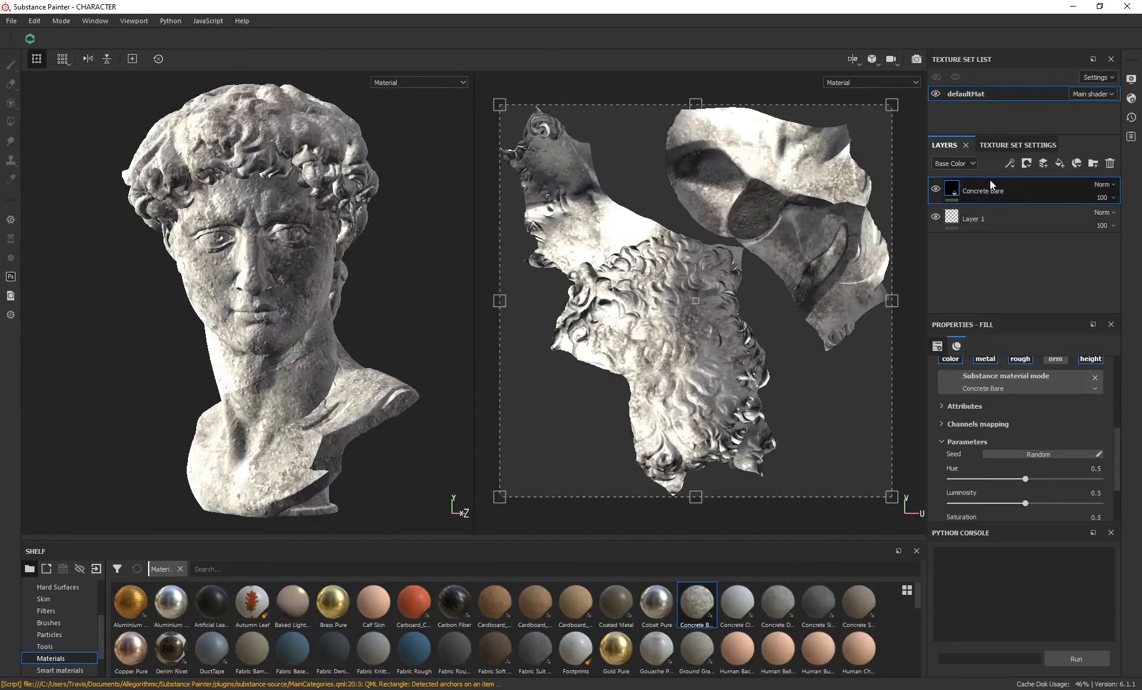
pyautogui.scroll(10, 236, 251)
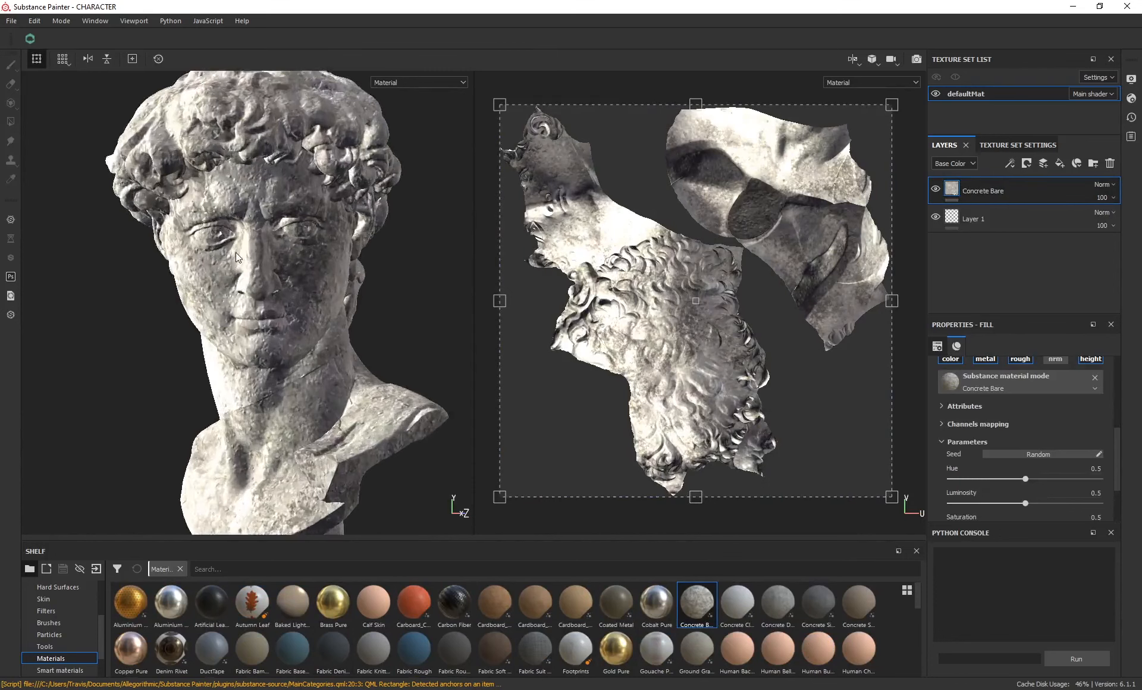
pyautogui.scroll(-5, 252, 347)
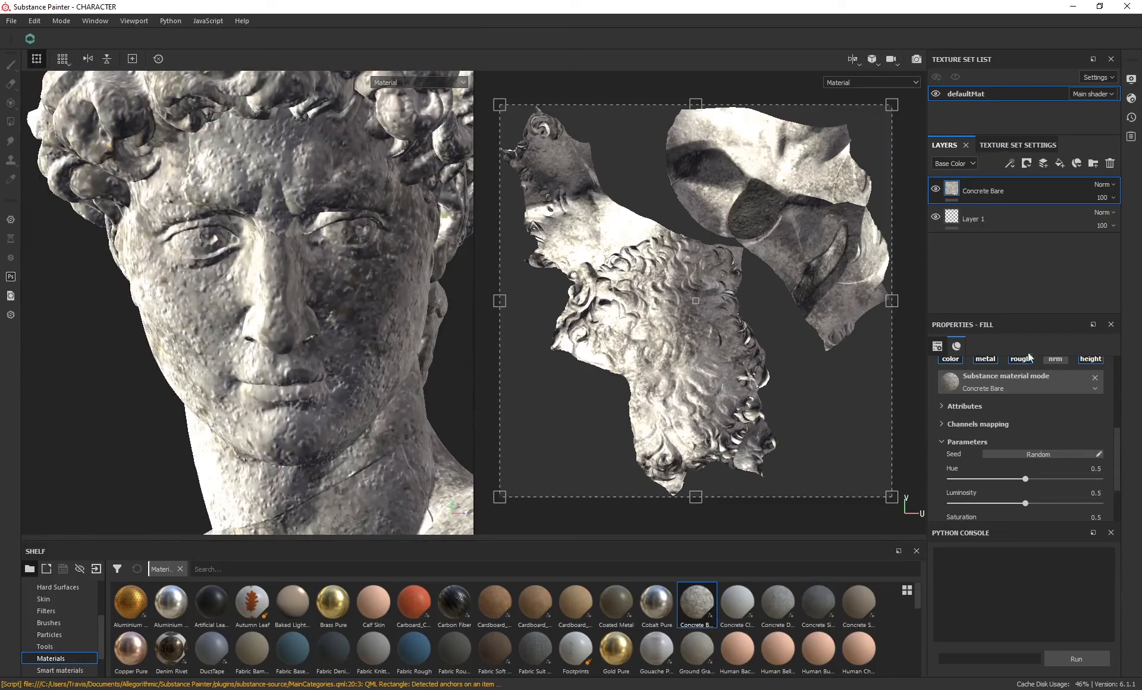
pyautogui.scroll(2, 952, 411)
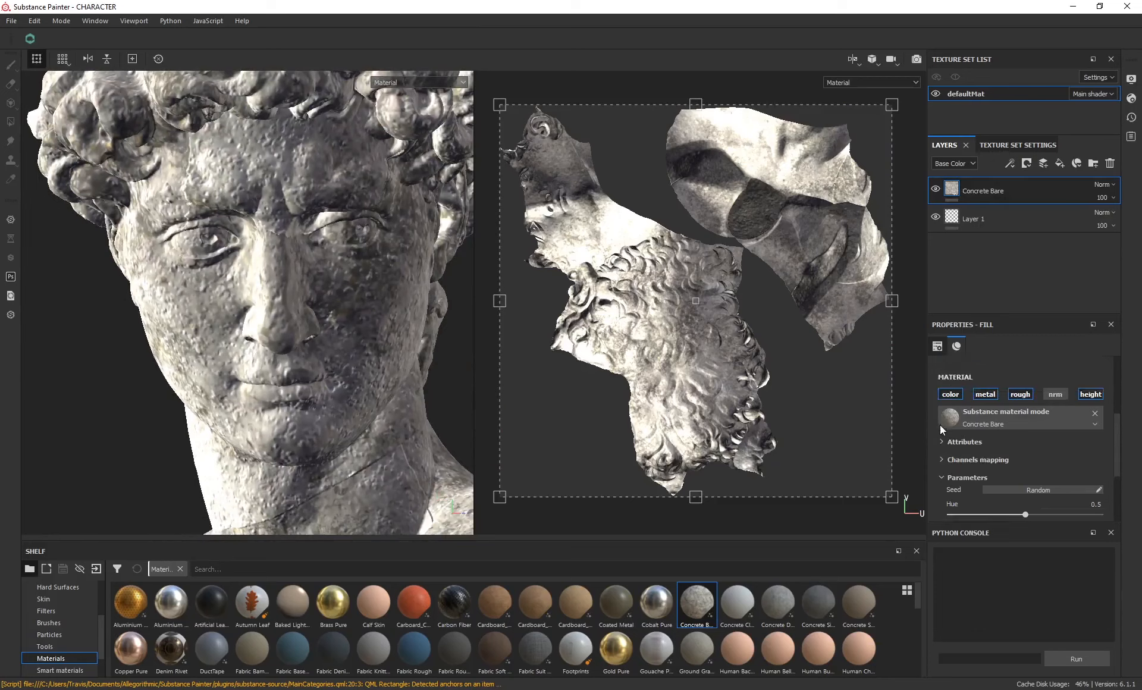
# Set the Concrete Bare fill layer's UV scale to 4.06 and check the finer grain on the bust
pyautogui.scroll(5, 939, 424)
pyautogui.scroll(-2, 936, 429)
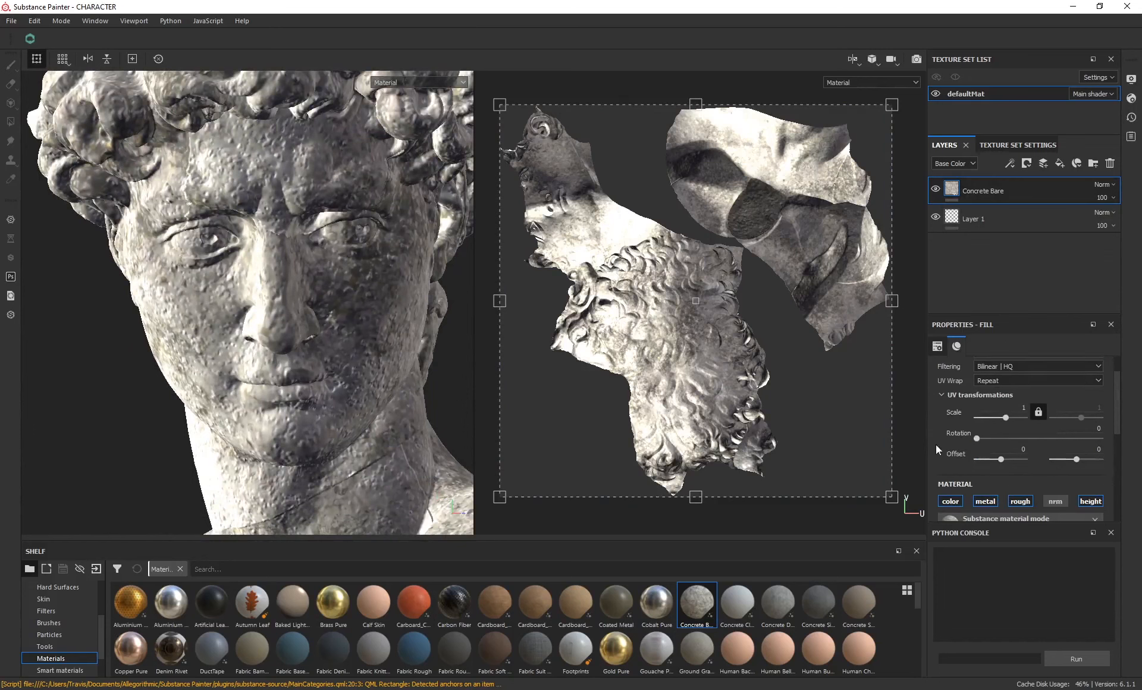
pyautogui.moveTo(1006, 417); pyautogui.dragTo(1007, 417)
pyautogui.scroll(-6, 363, 337)
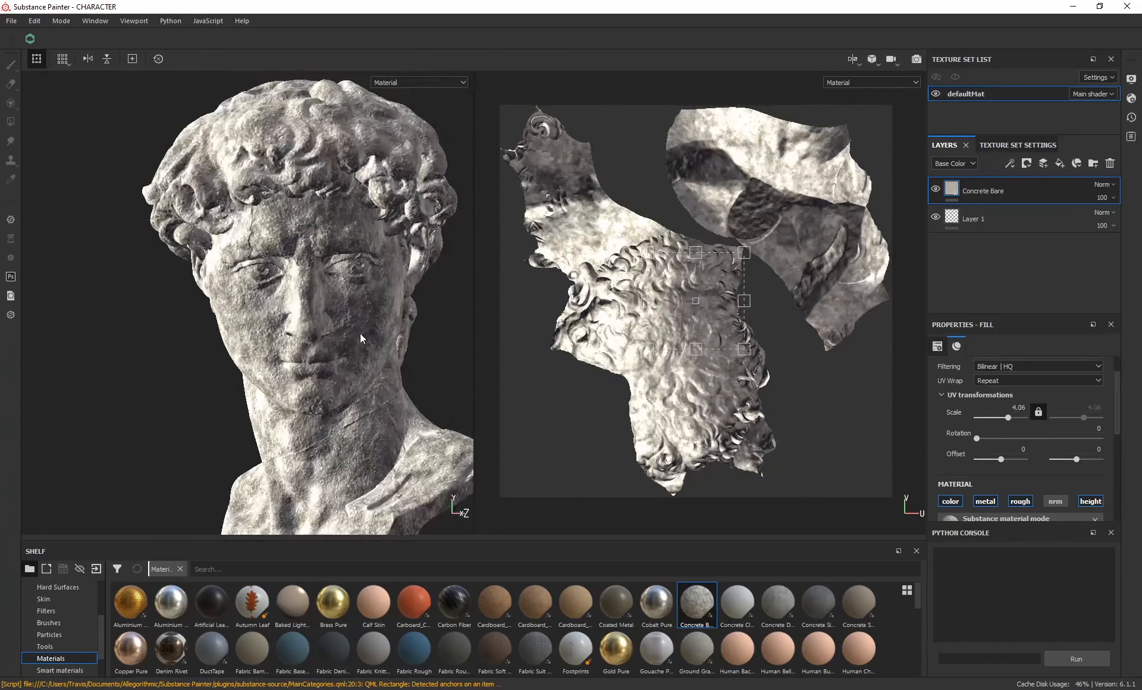
pyautogui.scroll(4, 363, 336)
pyautogui.scroll(-1, 915, 406)
pyautogui.scroll(1, 952, 387)
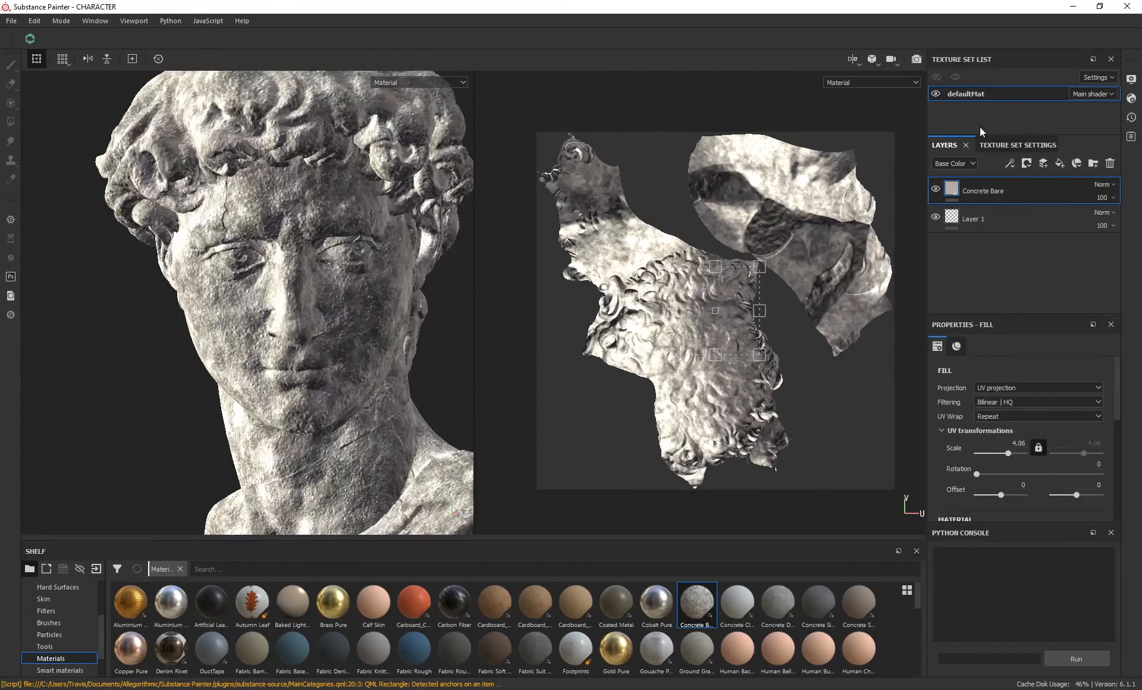
# Preview the texture set at a size of 1024 and return it to 2048
pyautogui.click(1006, 145)
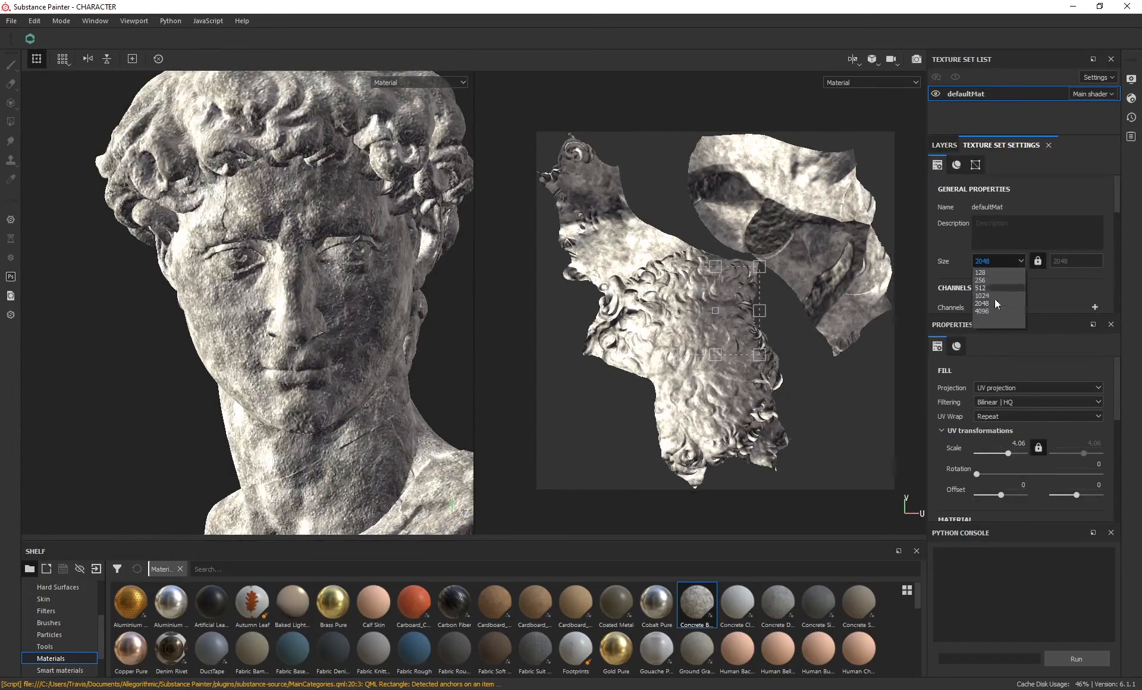
pyautogui.click(985, 295)
pyautogui.scroll(1, 208, 272)
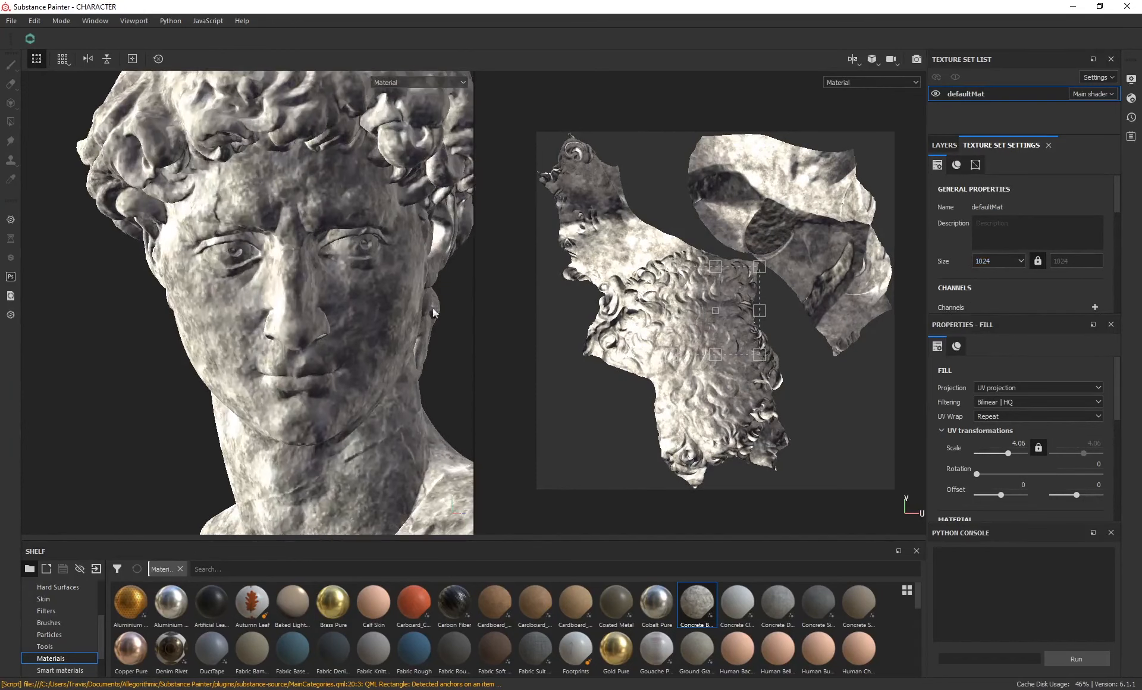
pyautogui.click(1005, 261)
pyautogui.click(992, 304)
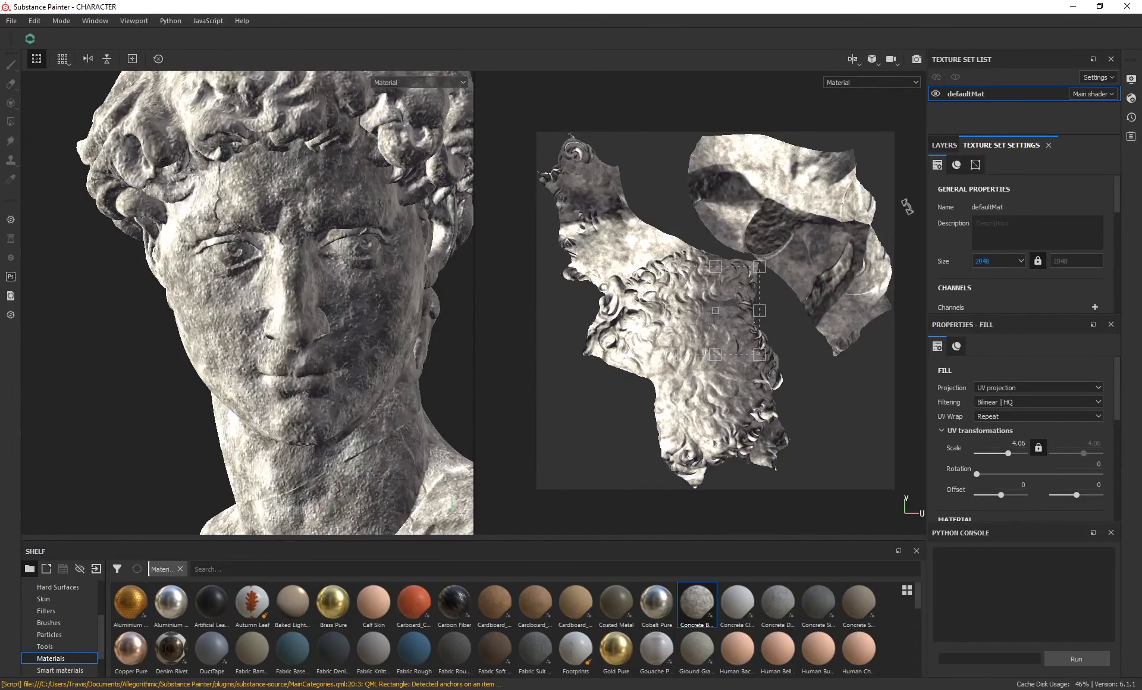
# Examine the scaled concrete surface on the face, neck and chest, up close and from several angles
pyautogui.scroll(2, 378, 334)
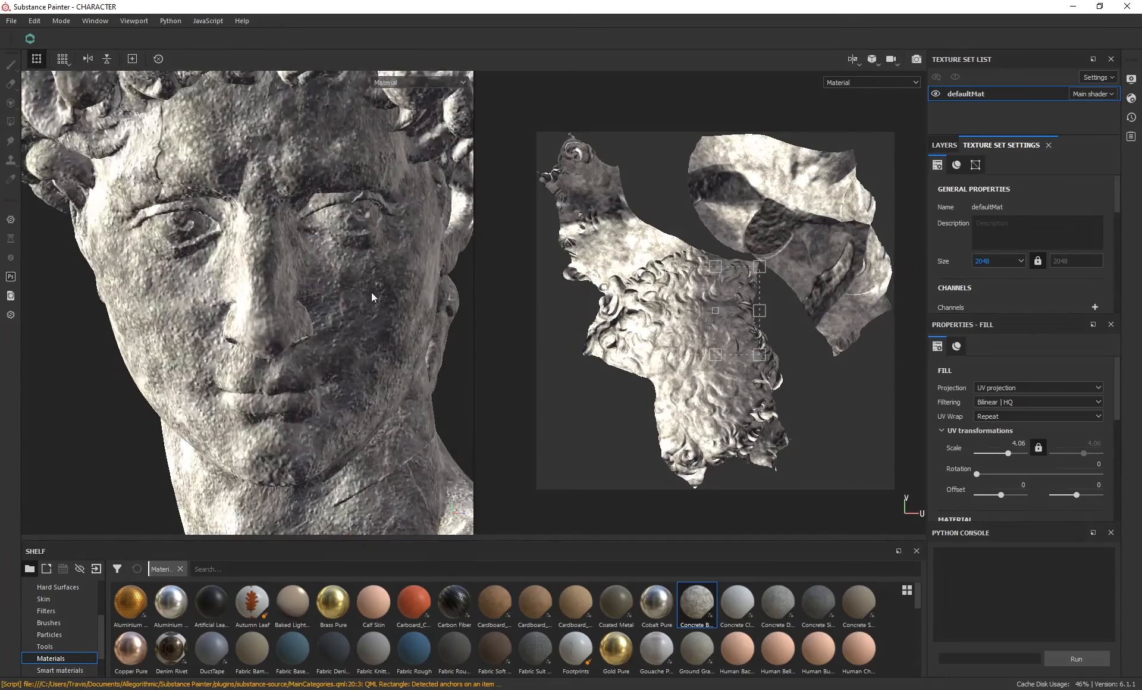
pyautogui.scroll(1, 238, 286)
pyautogui.scroll(-3, 271, 332)
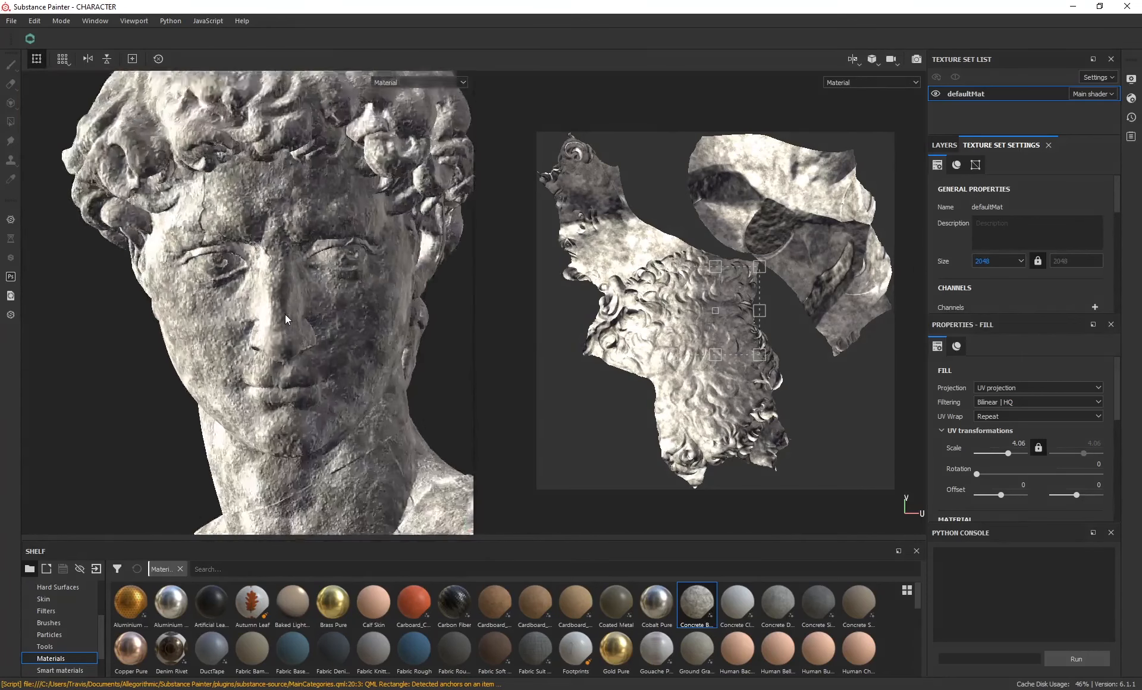
pyautogui.scroll(-4, 286, 314)
pyautogui.keyDown('alt'); pyautogui.moveTo(287, 314); pyautogui.dragTo(341, 326); pyautogui.keyUp('alt')
pyautogui.keyDown('alt'); pyautogui.moveTo(341, 326); pyautogui.dragTo(313, 281, button='middle'); pyautogui.keyUp('alt')
pyautogui.keyDown('alt'); pyautogui.moveTo(185, 320); pyautogui.dragTo(253, 340); pyautogui.keyUp('alt')
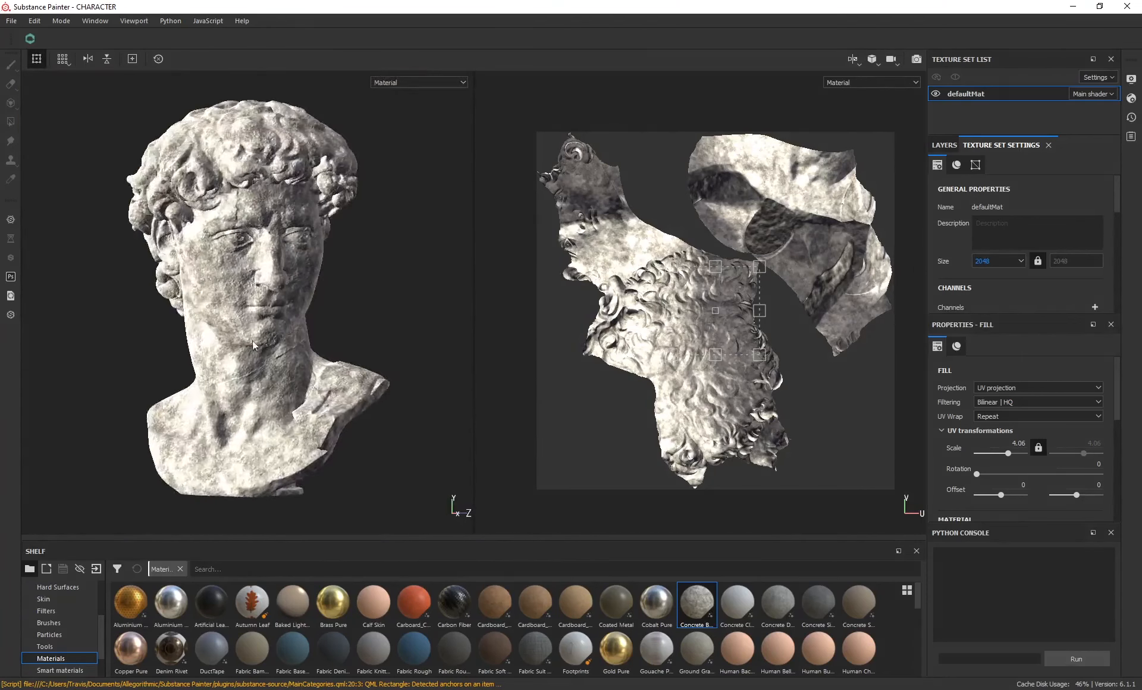
pyautogui.scroll(3, 233, 387)
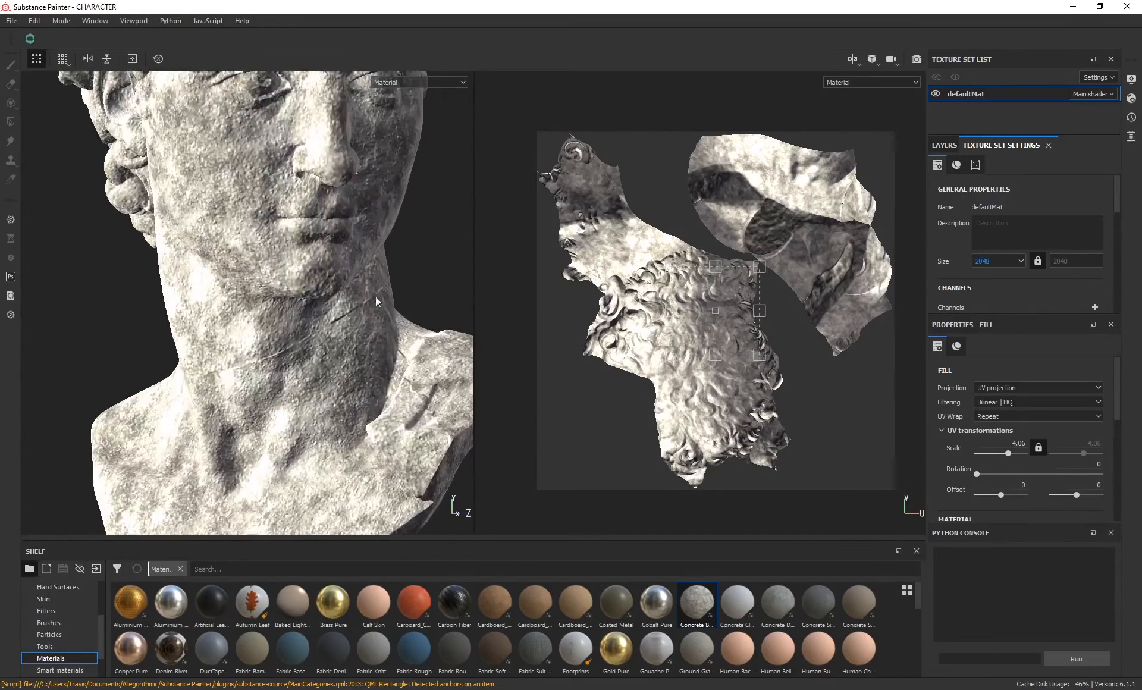
pyautogui.keyDown('alt'); pyautogui.moveTo(369, 296); pyautogui.dragTo(339, 284); pyautogui.keyUp('alt')
pyautogui.scroll(-3, 344, 315)
pyautogui.keyDown('alt'); pyautogui.moveTo(345, 328); pyautogui.dragTo(408, 306); pyautogui.keyUp('alt')
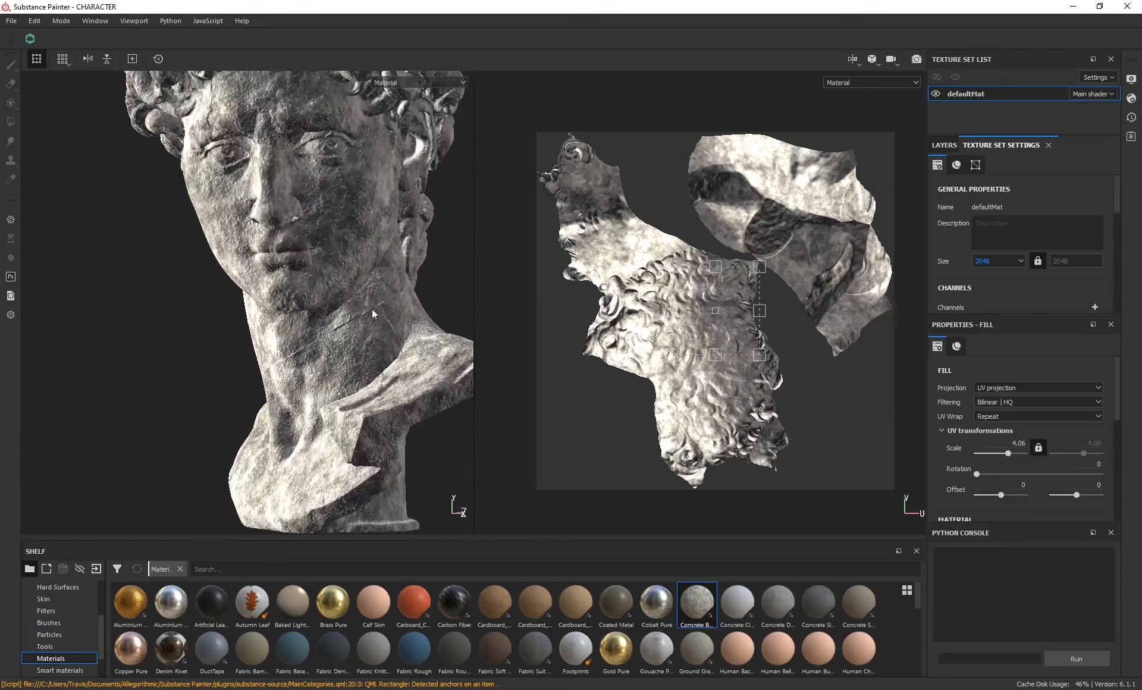
pyautogui.scroll(-3, 295, 308)
pyautogui.keyDown('alt'); pyautogui.moveTo(292, 312); pyautogui.dragTo(349, 312); pyautogui.keyUp('alt')
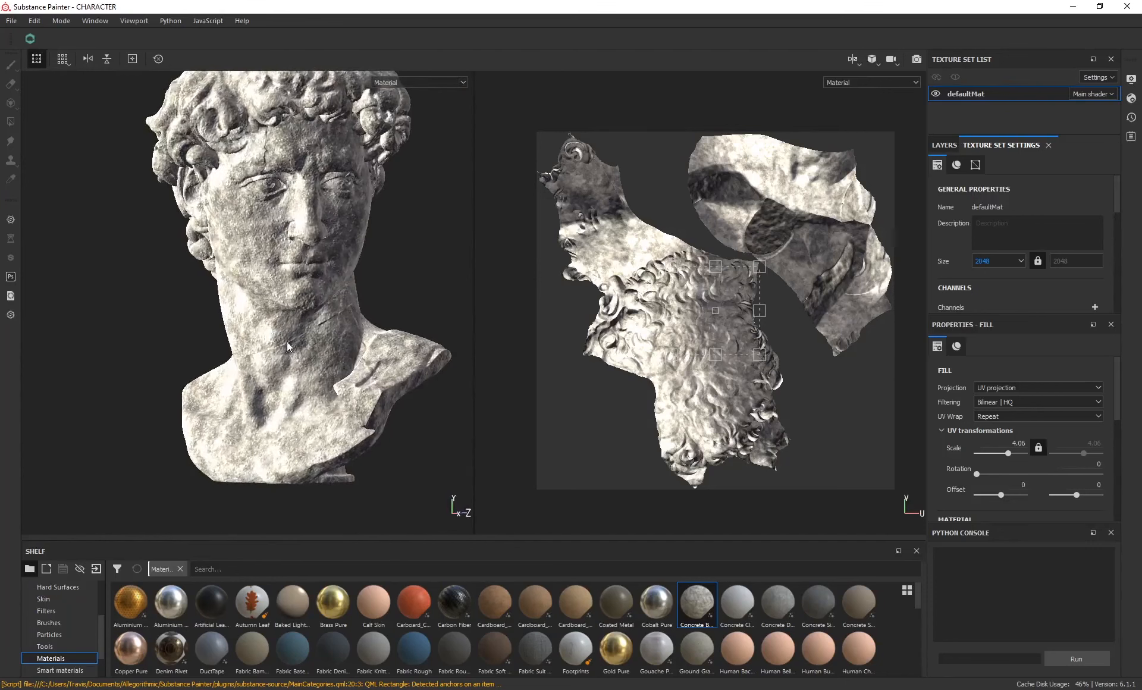
pyautogui.moveTo(284, 345)
pyautogui.keyDown('alt'); pyautogui.mouseDown()
pyautogui.moveTo(382, 347)
pyautogui.moveTo(265, 339)
pyautogui.mouseUp(); pyautogui.keyUp('alt')
pyautogui.keyDown('alt'); pyautogui.moveTo(332, 321); pyautogui.dragTo(323, 335, button='middle'); pyautogui.keyUp('alt')
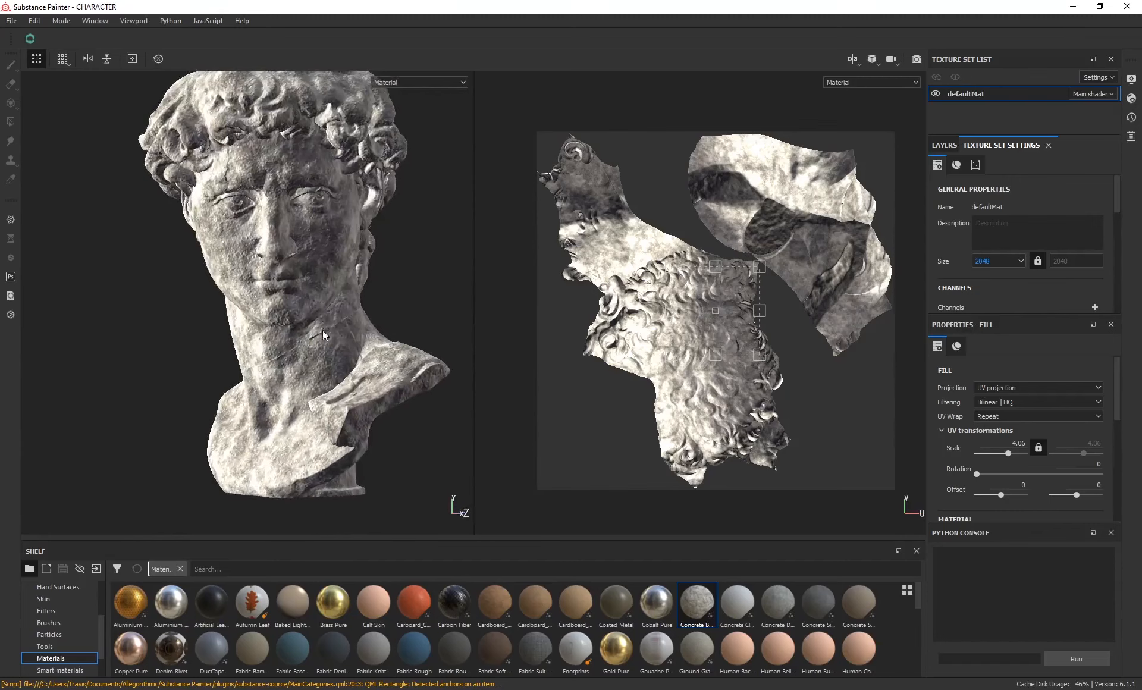
pyautogui.keyDown('alt'); pyautogui.moveTo(368, 266); pyautogui.dragTo(359, 271, button='middle'); pyautogui.keyUp('alt')
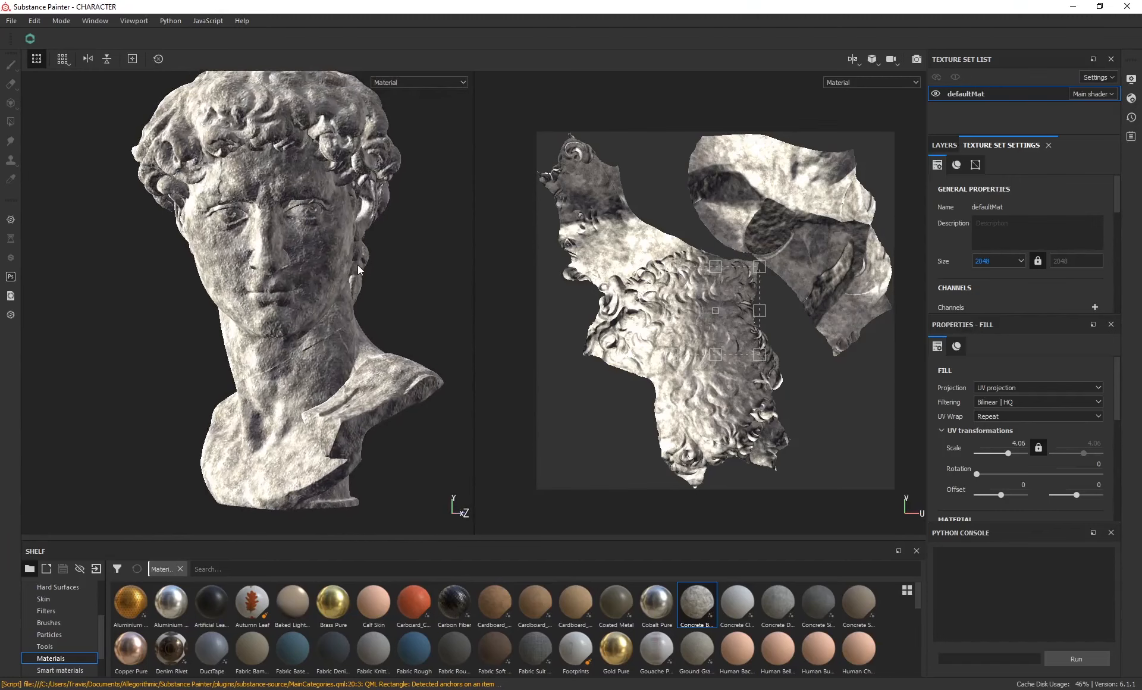
pyautogui.scroll(2, 346, 247)
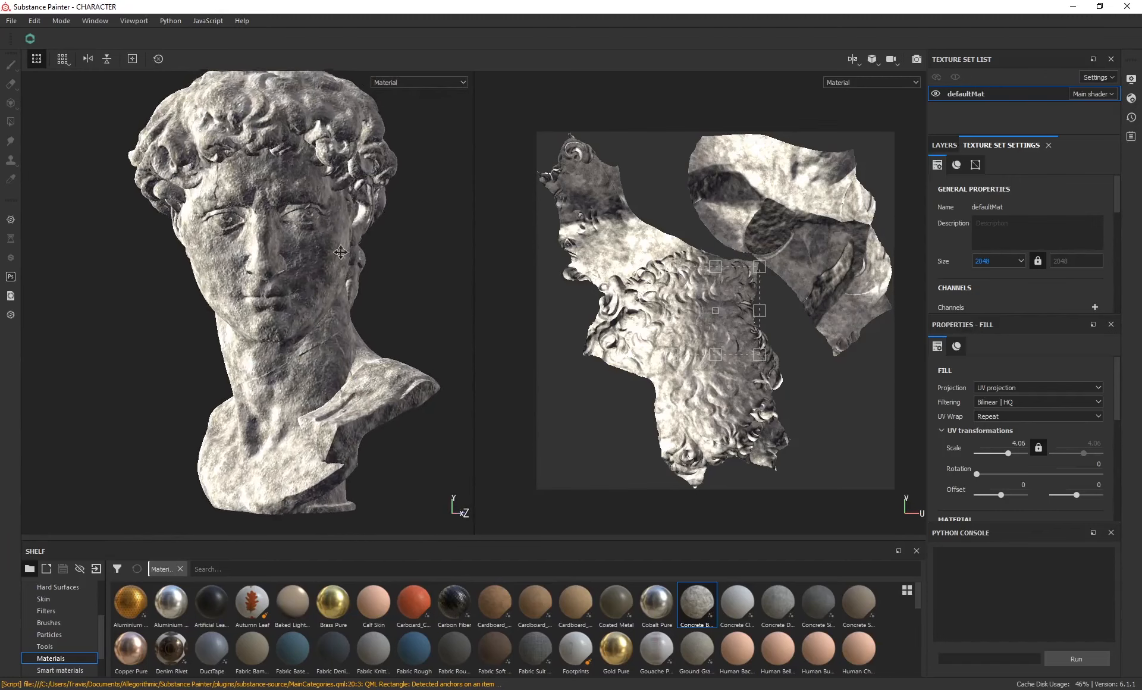
pyautogui.scroll(-3, 360, 267)
pyautogui.moveTo(360, 268)
pyautogui.keyDown('alt'); pyautogui.mouseDown()
pyautogui.moveTo(338, 262)
pyautogui.moveTo(357, 262)
pyautogui.mouseUp(); pyautogui.keyUp('alt')
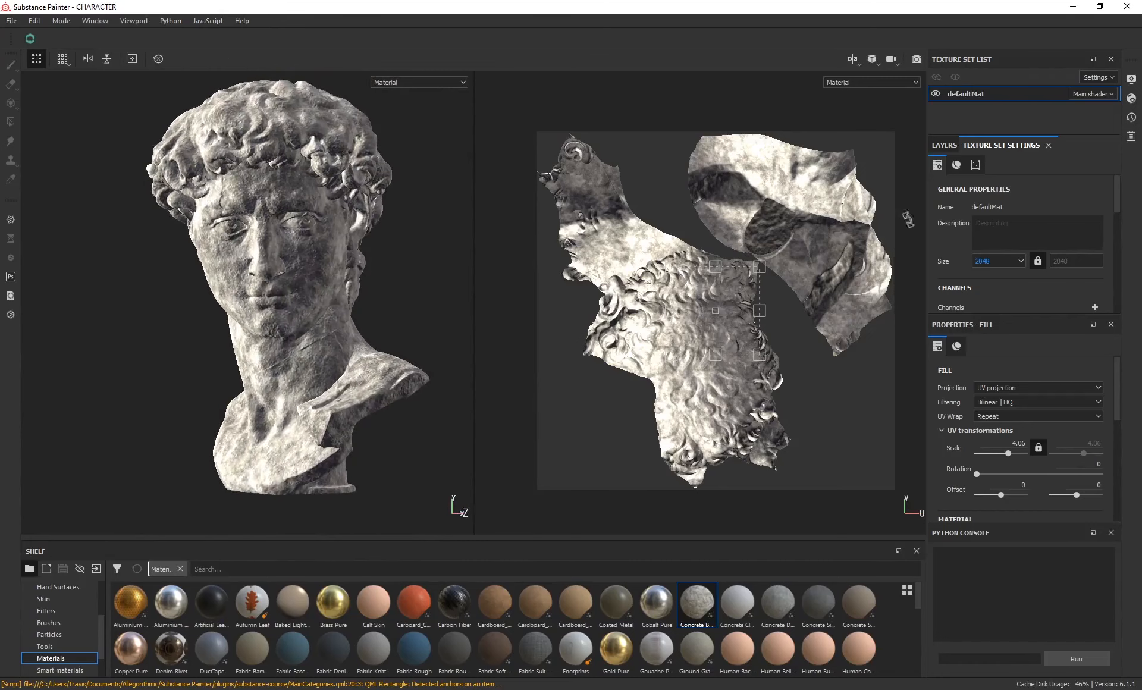
# Add the Plastic Glossy Pure material as a fill layer above Concrete Bare and give it a black mask
pyautogui.click(948, 147)
pyautogui.keyDown('alt'); pyautogui.moveTo(286, 247); pyautogui.dragTo(278, 259, button='middle'); pyautogui.keyUp('alt')
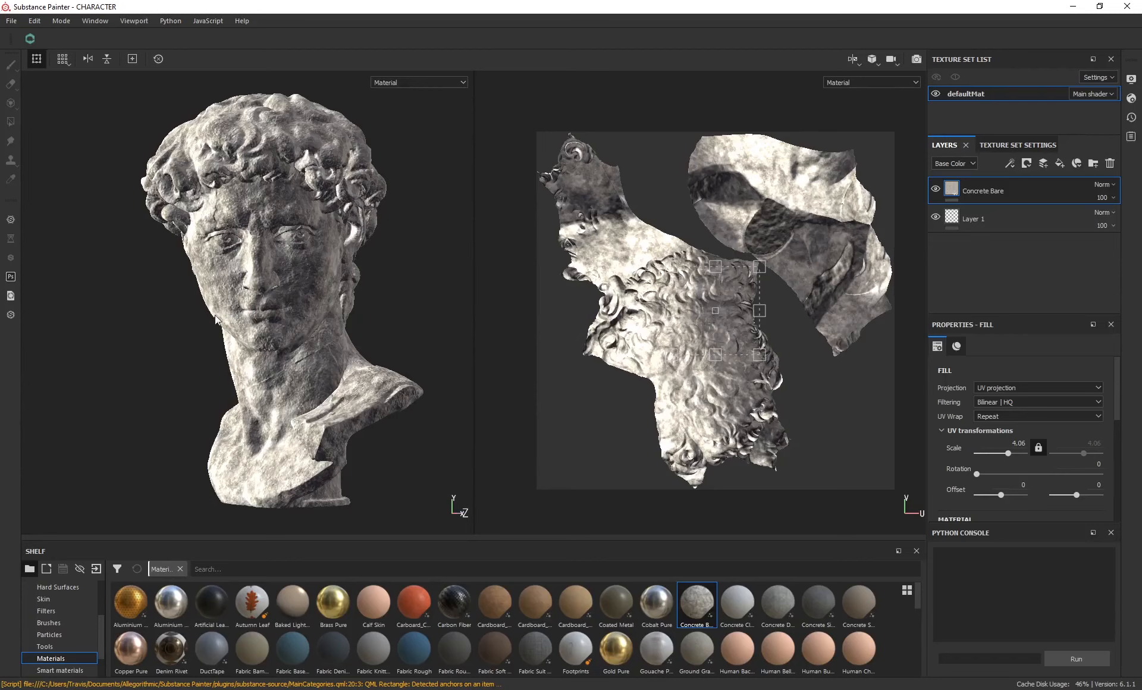
pyautogui.keyDown('shift'); pyautogui.moveTo(216, 320); pyautogui.dragTo(255, 329, button='right'); pyautogui.keyUp('shift')
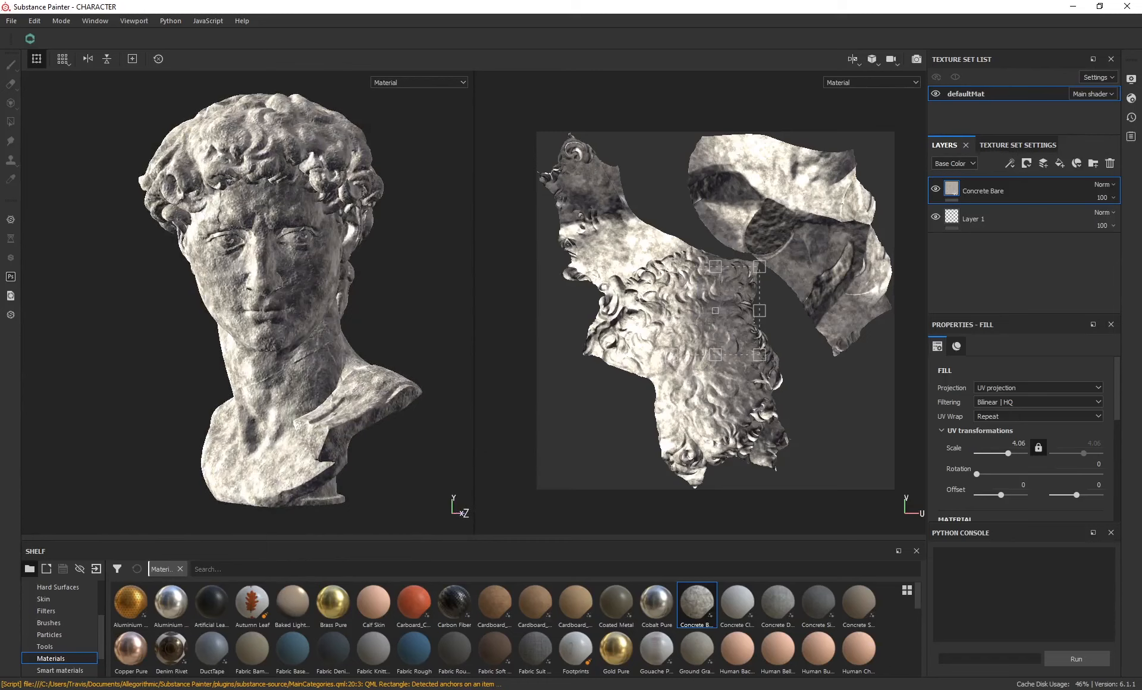
pyautogui.scroll(-3, 486, 656)
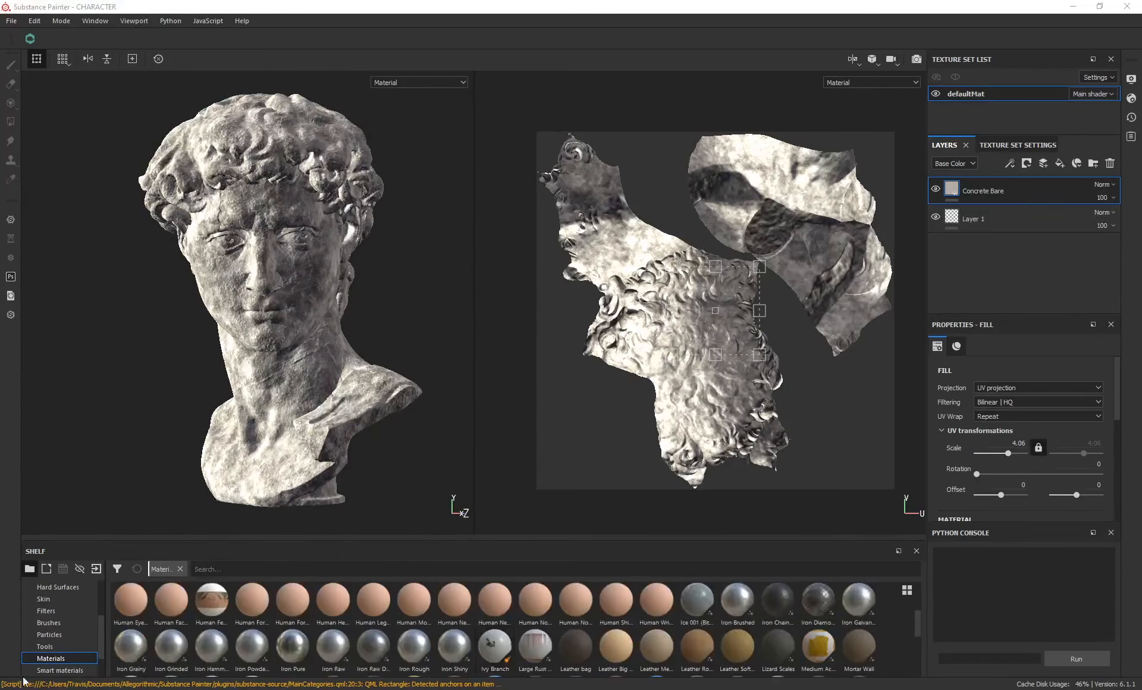
pyautogui.scroll(-2, 471, 635)
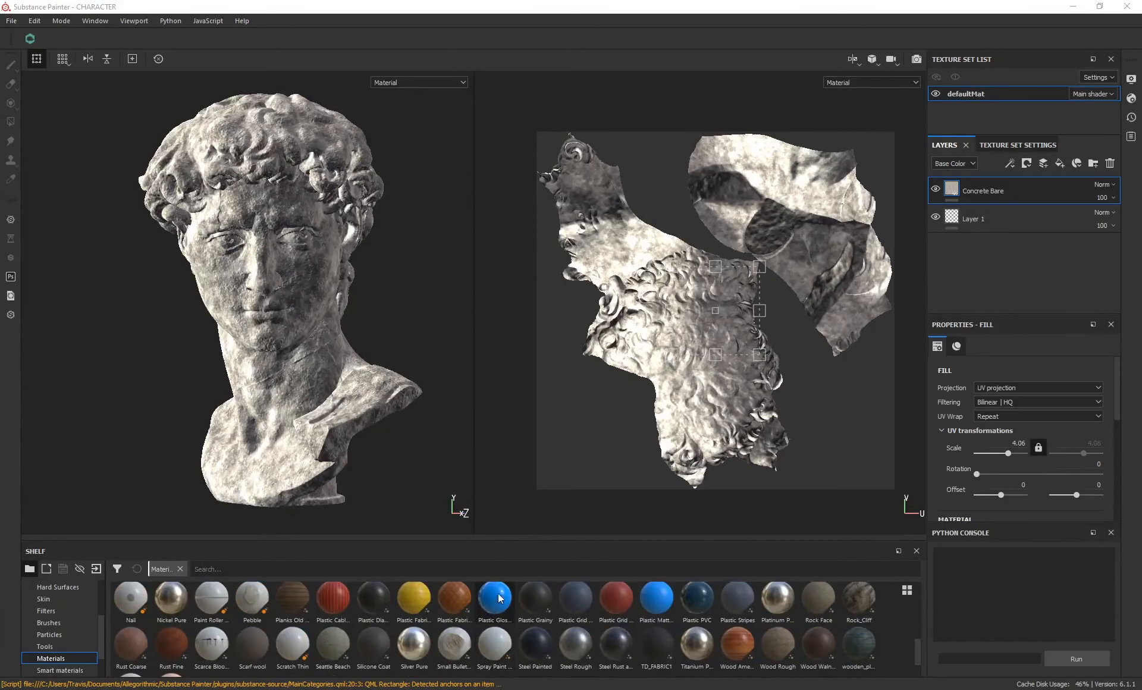
pyautogui.moveTo(498, 602); pyautogui.dragTo(983, 177)
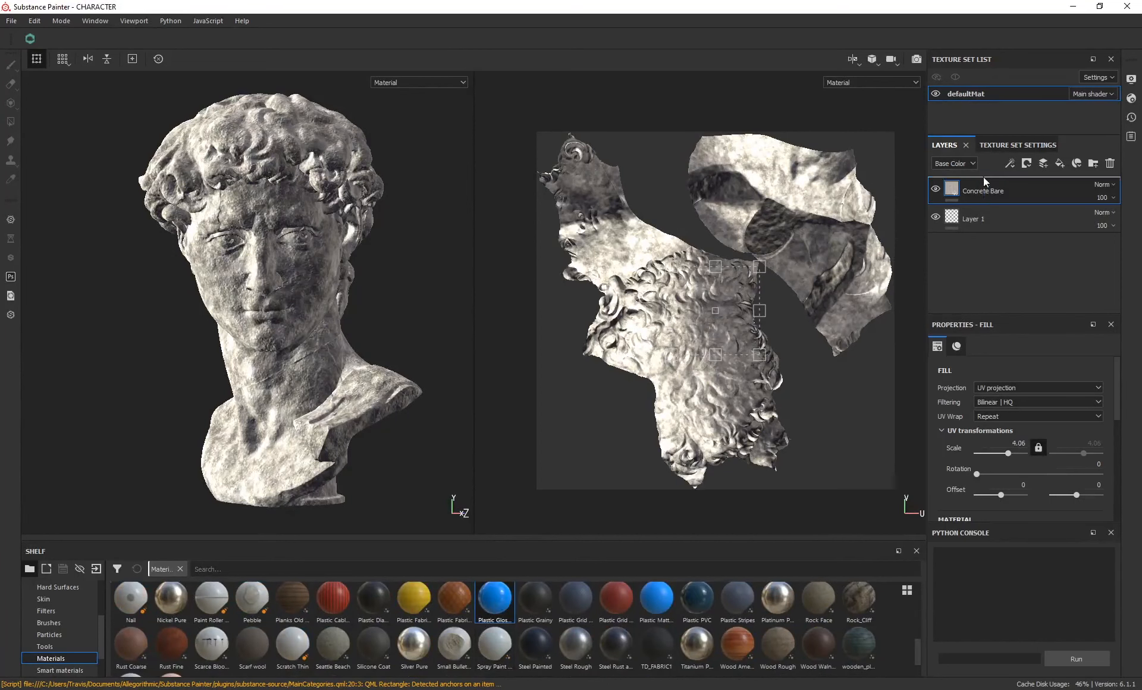
pyautogui.rightClick(977, 185)
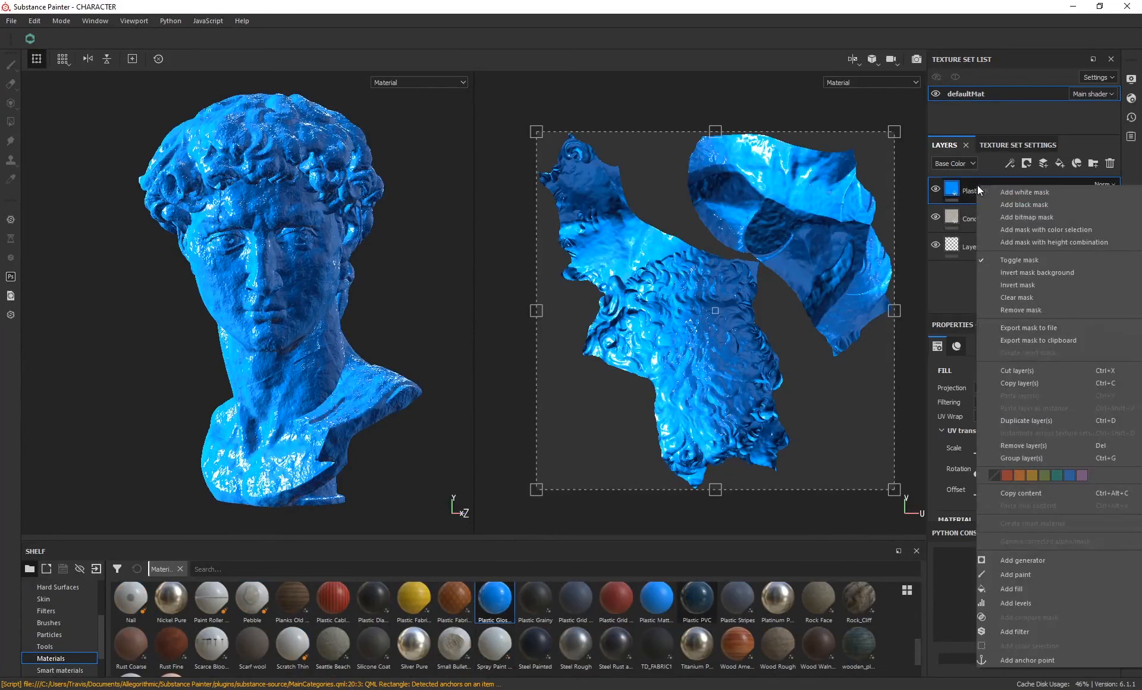
pyautogui.click(1022, 206)
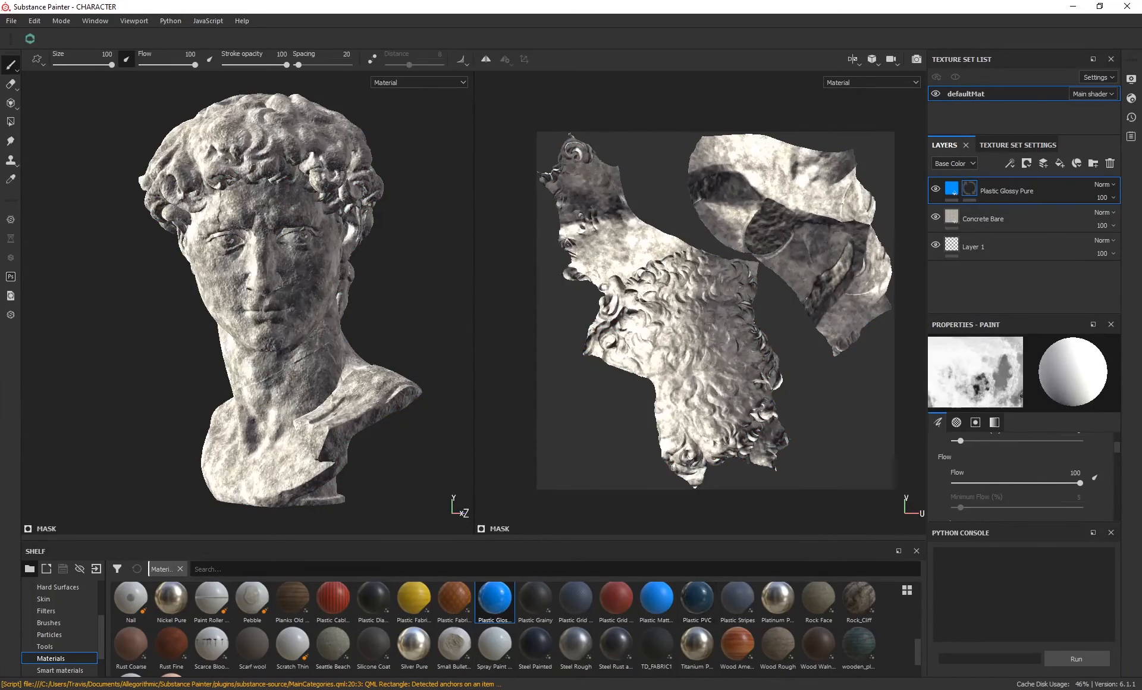
pyautogui.click(951, 188)
# Try a smudge brush alpha on the plastic layer's mask over the face and undo the stamps
pyautogui.scroll(3, 54, 634)
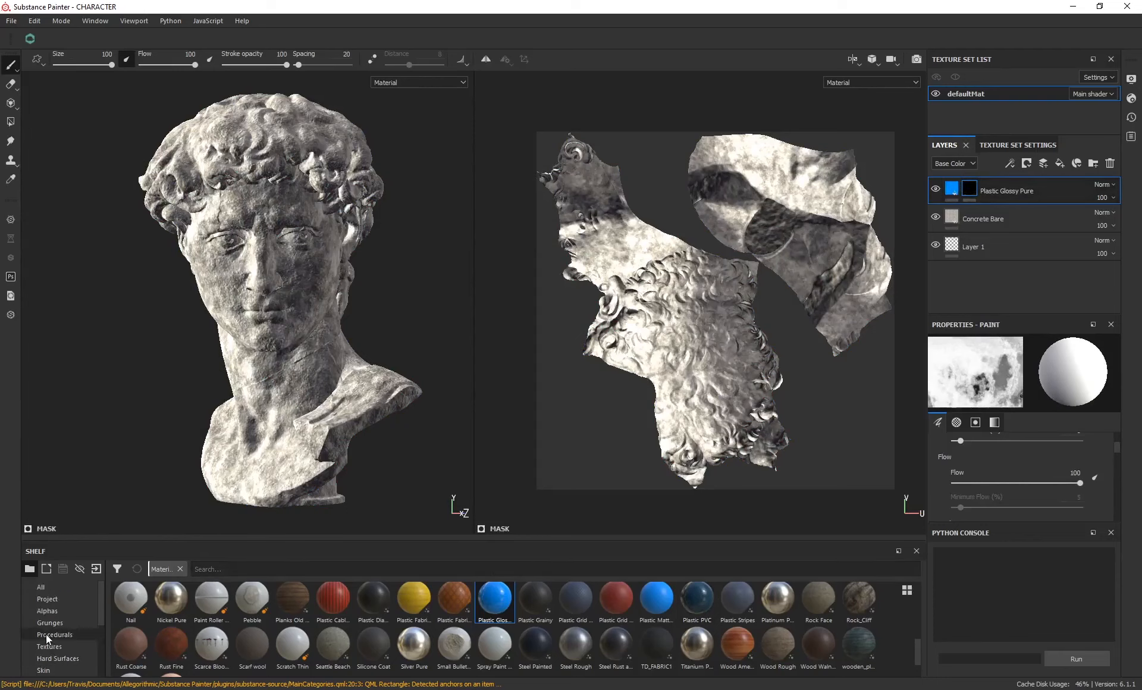
pyautogui.click(56, 613)
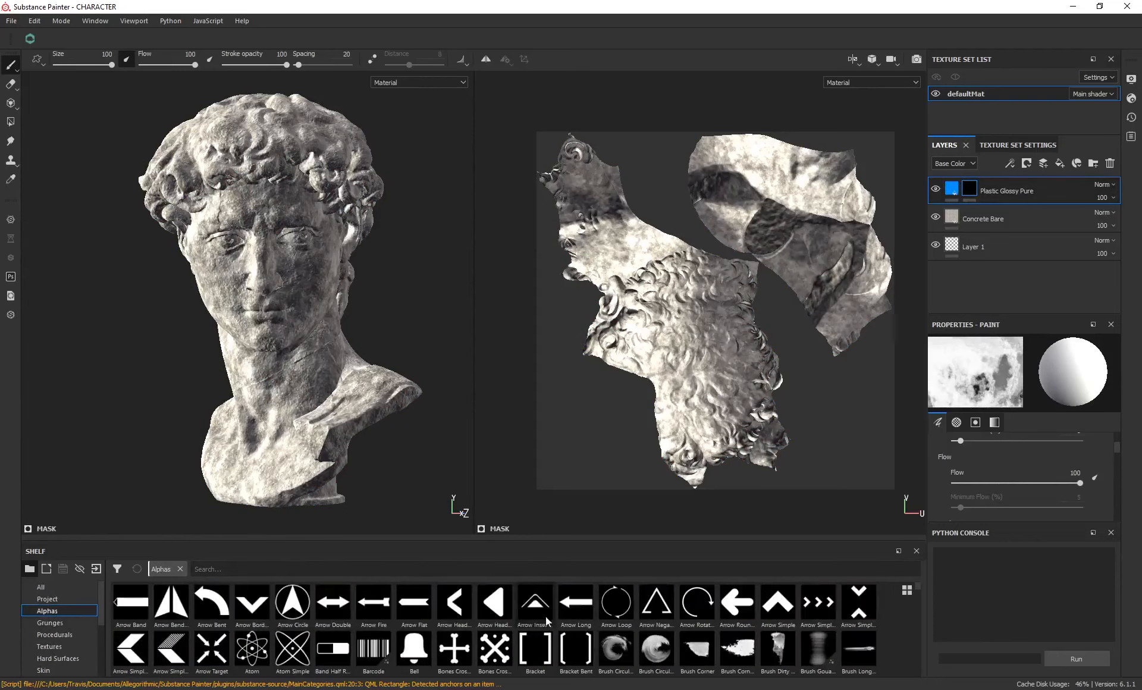
pyautogui.scroll(-3, 775, 656)
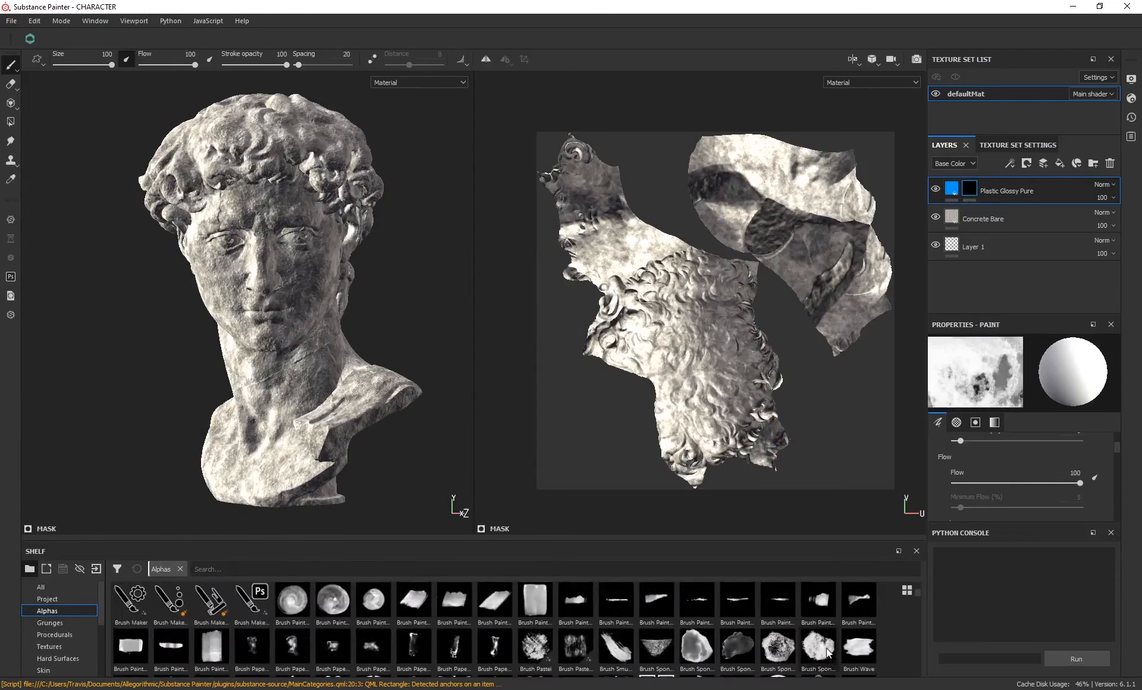
pyautogui.scroll(3, 787, 651)
pyautogui.scroll(-3, 787, 651)
pyautogui.click(617, 649)
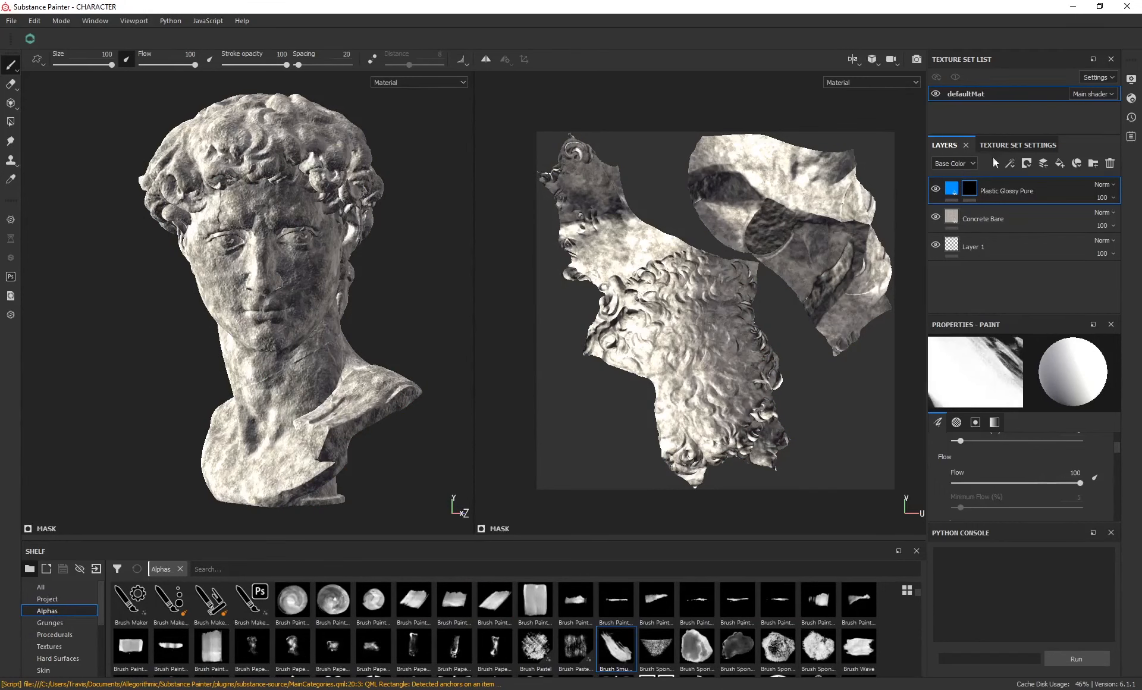
pyautogui.click(268, 229)
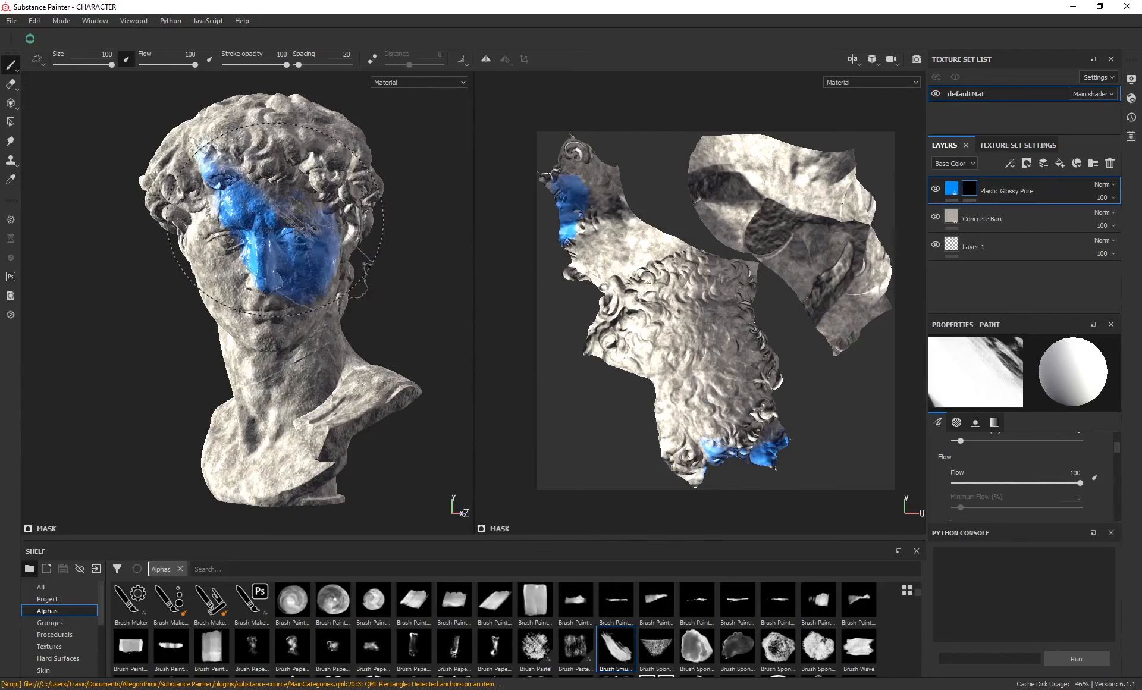
pyautogui.keyDown('alt'); pyautogui.moveTo(406, 239); pyautogui.dragTo(300, 262); pyautogui.keyUp('alt')
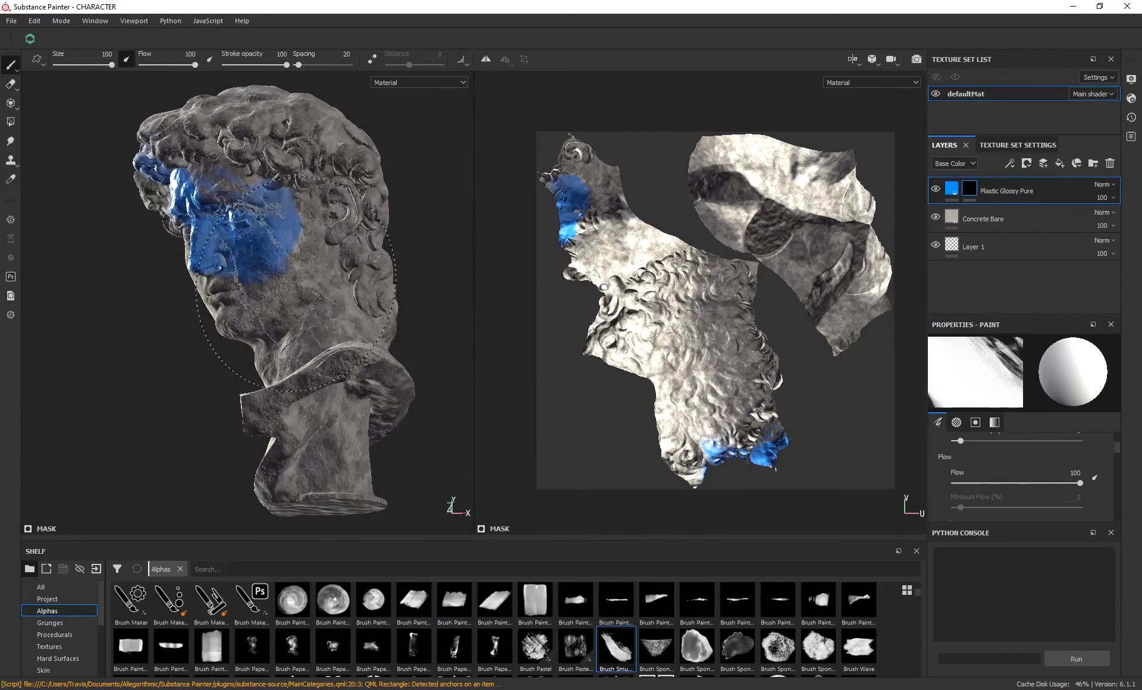
pyautogui.click(302, 265)
pyautogui.hotkey('ctrl', 'z')
pyautogui.hotkey('ctrl', 'z')
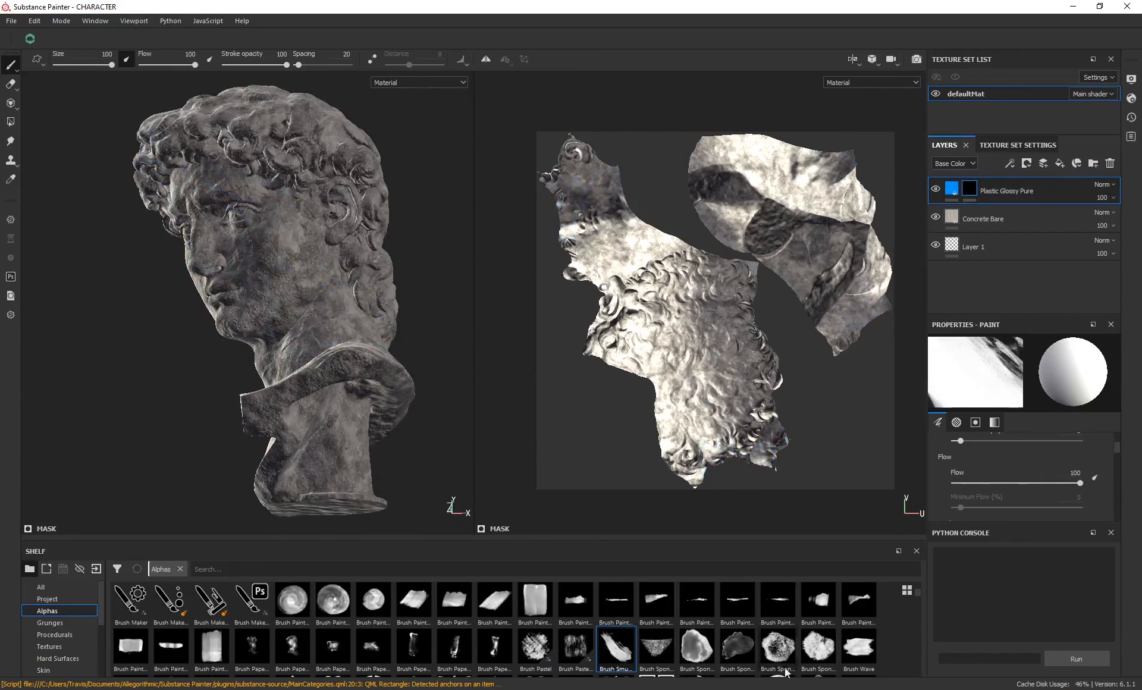
# Choose the Drips Big alpha and stamp it on the plastic layer's mask over the front curls, forehead and temple
pyautogui.scroll(-2, 796, 648)
pyautogui.scroll(-2, 716, 622)
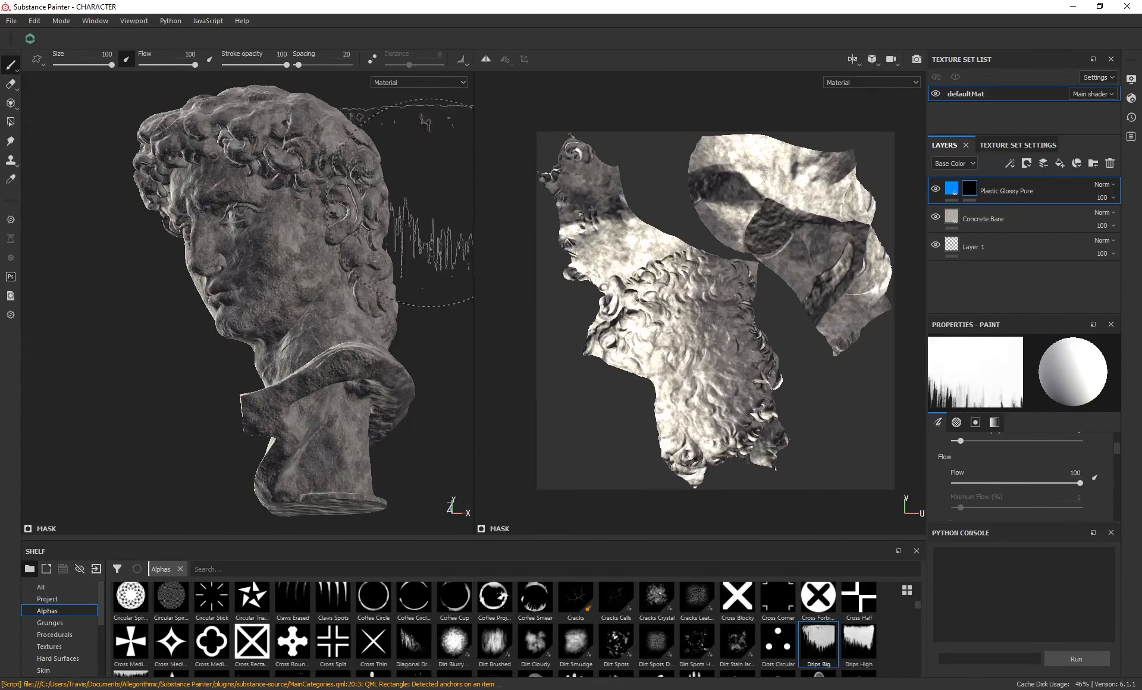
pyautogui.keyDown('alt'); pyautogui.moveTo(404, 185); pyautogui.dragTo(512, 193); pyautogui.keyUp('alt')
pyautogui.click(327, 208)
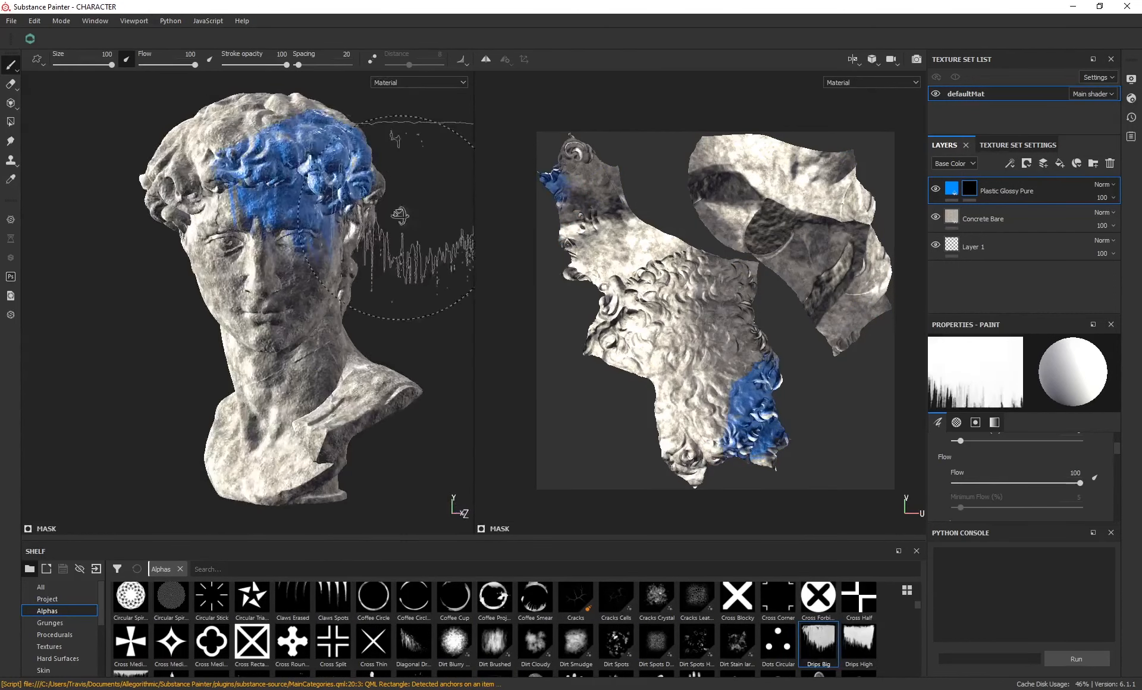
pyautogui.moveTo(387, 232)
pyautogui.keyDown('alt'); pyautogui.mouseDown()
pyautogui.moveTo(427, 239)
pyautogui.moveTo(424, 265)
pyautogui.moveTo(397, 237)
pyautogui.moveTo(326, 253)
pyautogui.mouseUp(); pyautogui.keyUp('alt')
pyautogui.click(261, 181)
pyautogui.click(326, 231)
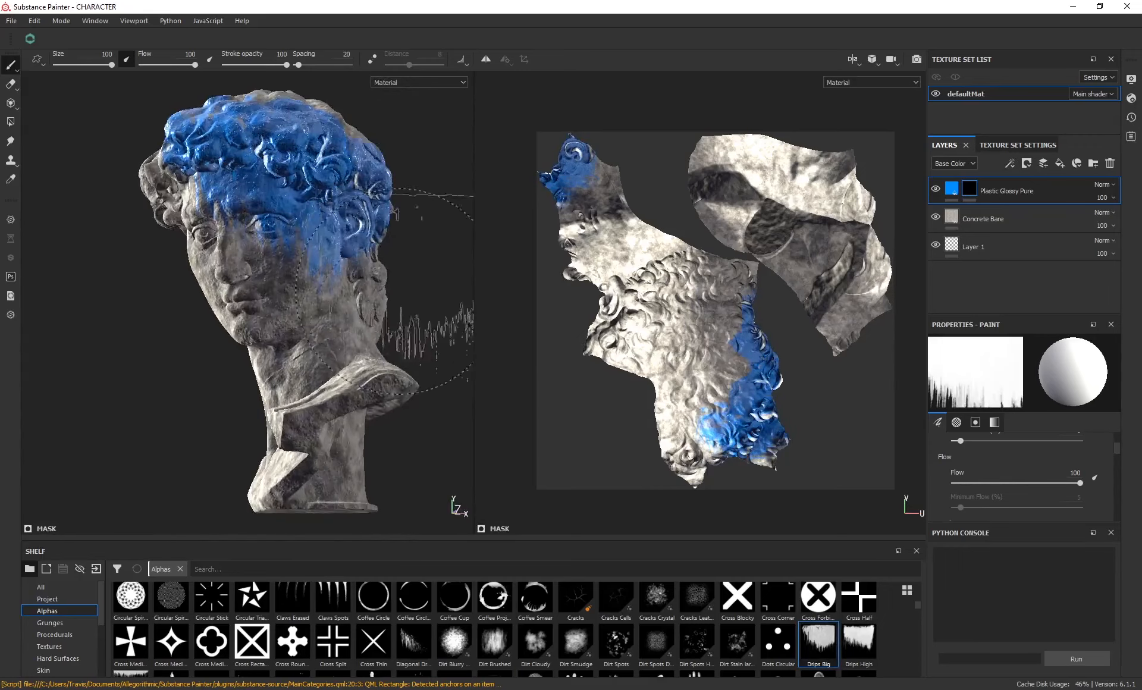
# Stamp the Drips Big alpha on the mask over the side and back of the hair
pyautogui.moveTo(416, 268)
pyautogui.keyDown('alt'); pyautogui.mouseDown()
pyautogui.moveTo(260, 260)
pyautogui.moveTo(306, 271)
pyautogui.mouseUp(); pyautogui.keyUp('alt')
pyautogui.click(238, 209)
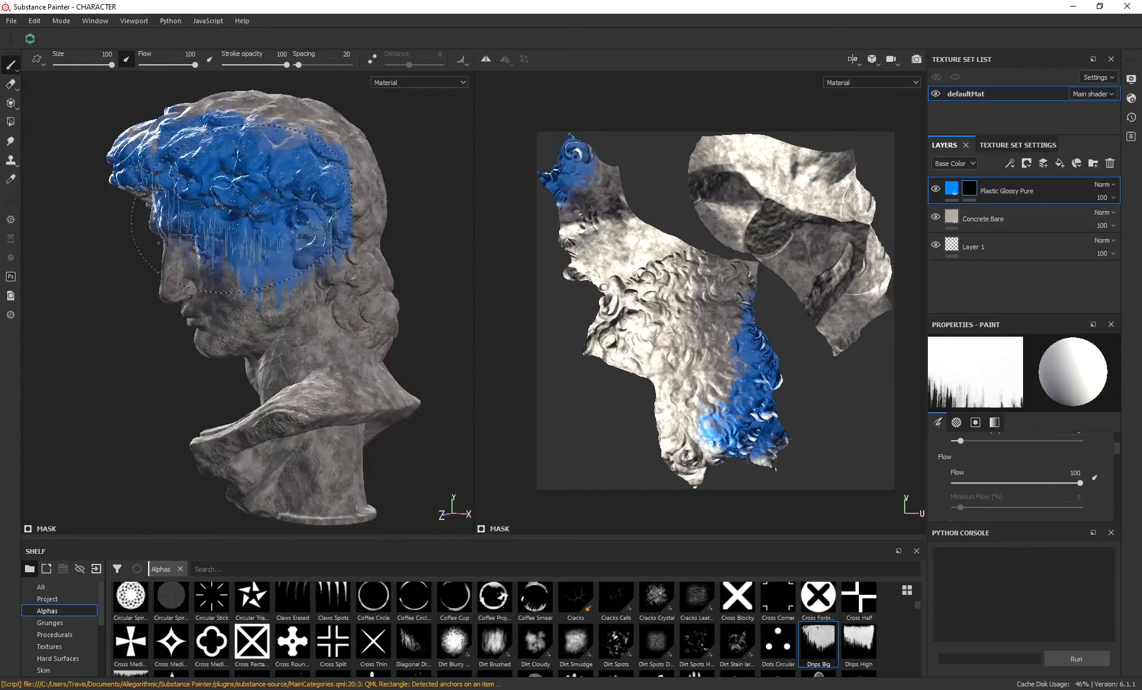
pyautogui.moveTo(425, 270)
pyautogui.keyDown('alt'); pyautogui.mouseDown()
pyautogui.moveTo(455, 279)
pyautogui.moveTo(417, 321)
pyautogui.moveTo(395, 400)
pyautogui.mouseUp(); pyautogui.keyUp('alt')
pyautogui.click(313, 339)
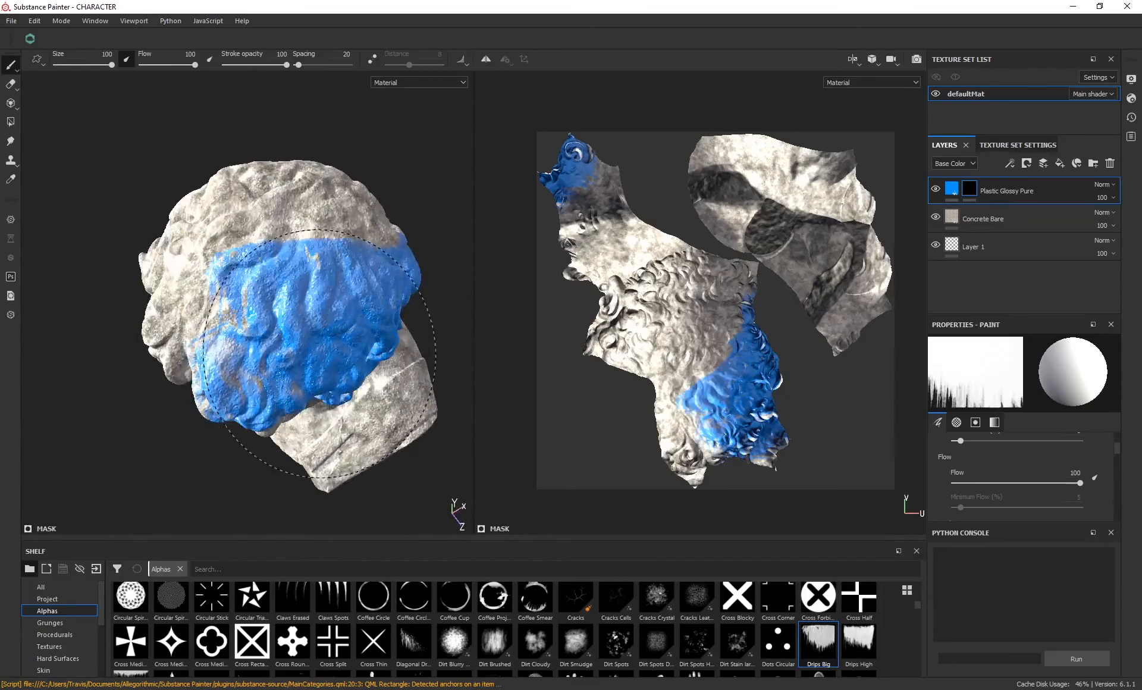
# Add another Drips Big stamp to the plastic layer's mask over the back of the hair
pyautogui.click(262, 339)
pyautogui.keyDown('alt'); pyautogui.moveTo(381, 271); pyautogui.dragTo(410, 253); pyautogui.keyUp('alt')
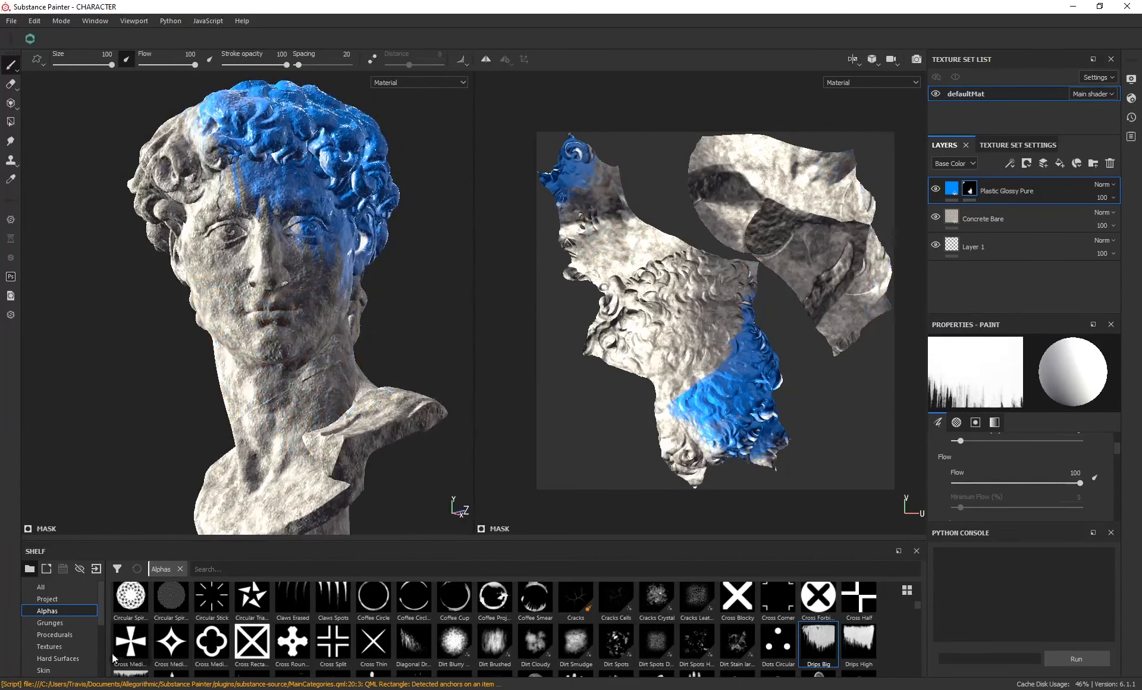
# Choose the Leaks particle brush and paint drips on the plastic layer's mask over the nose and cheek
pyautogui.scroll(-2, 87, 633)
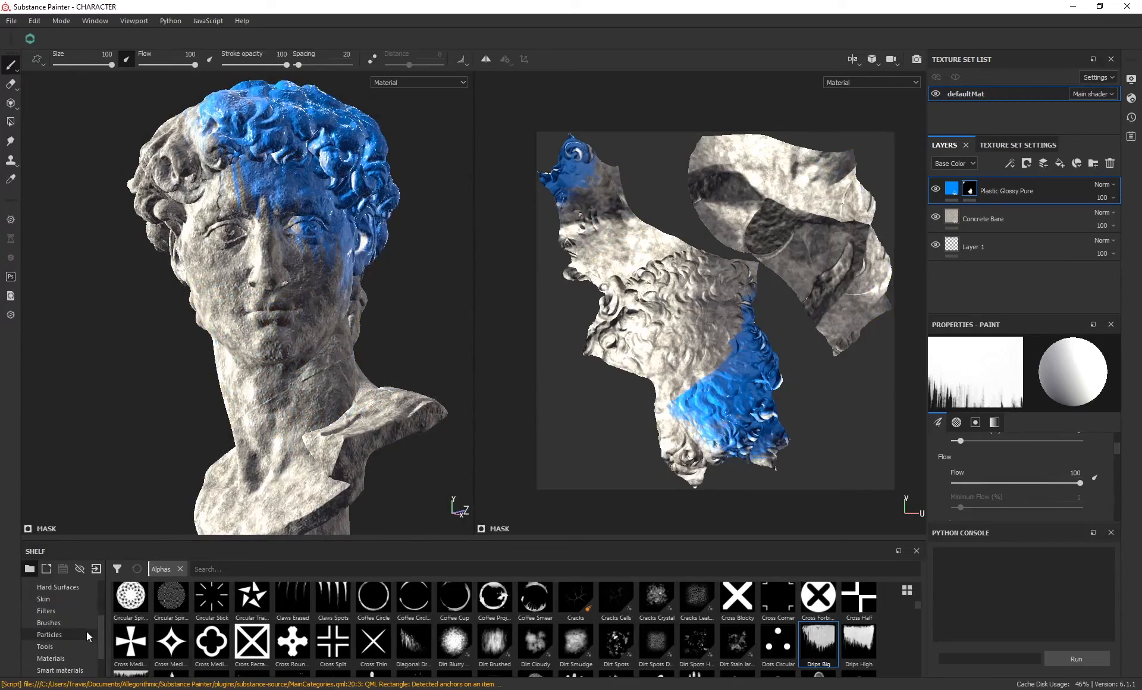
pyautogui.click(52, 636)
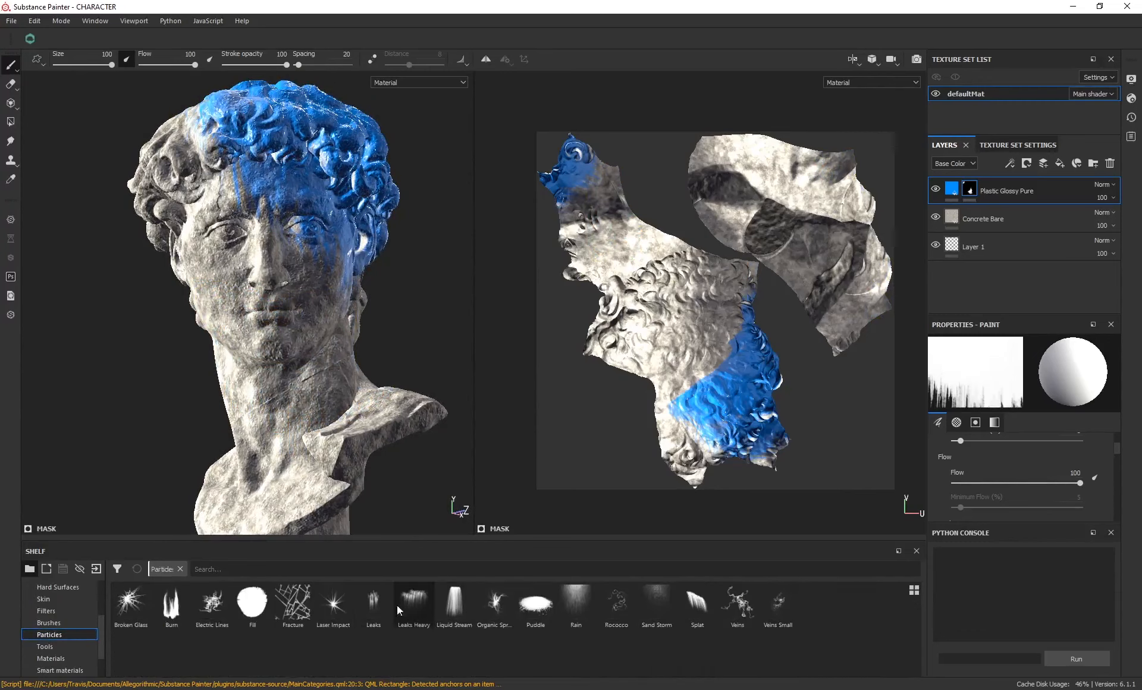
pyautogui.click(373, 605)
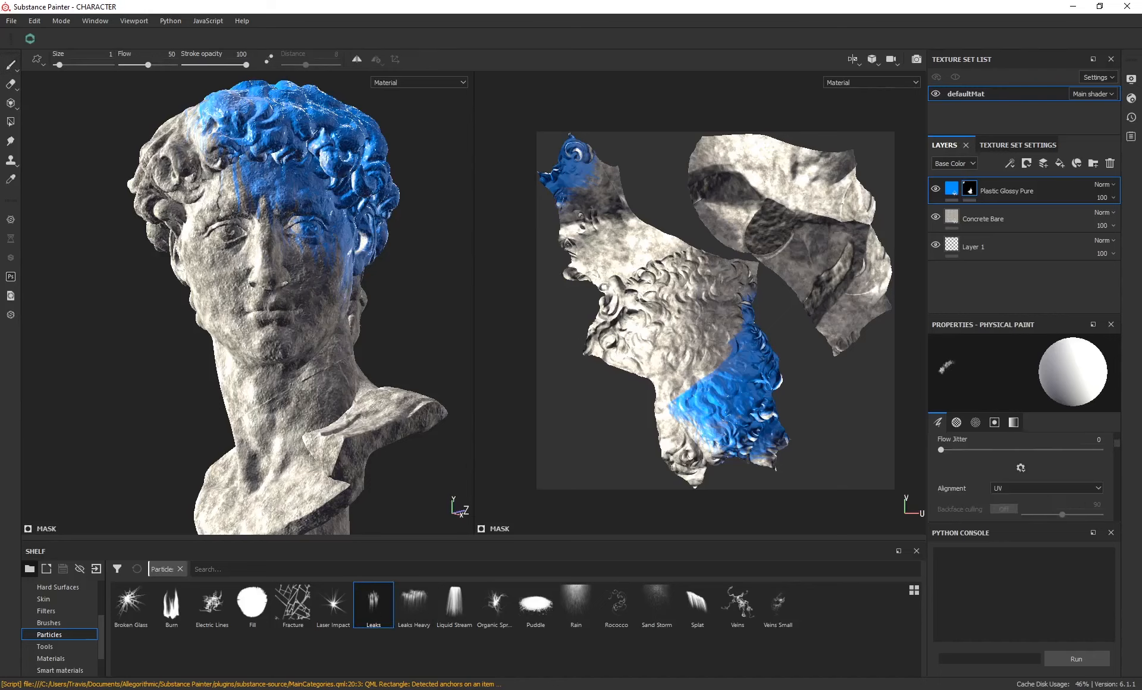
pyautogui.moveTo(229, 282)
pyautogui.mouseDown()
pyautogui.moveTo(272, 243)
pyautogui.moveTo(271, 220)
pyautogui.moveTo(232, 223)
pyautogui.moveTo(256, 235)
pyautogui.mouseUp()
pyautogui.scroll(-3, 231, 280)
pyautogui.keyDown('alt'); pyautogui.moveTo(239, 276); pyautogui.dragTo(233, 375, button='right'); pyautogui.keyUp('alt')
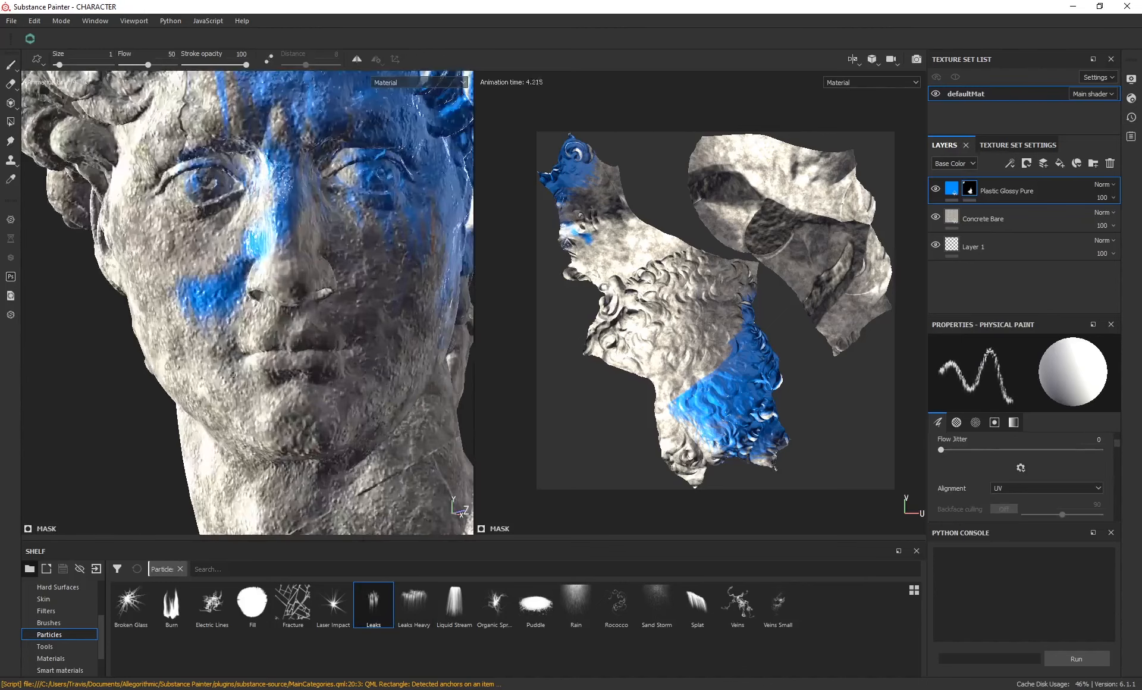
pyautogui.keyDown('alt'); pyautogui.moveTo(237, 292); pyautogui.dragTo(232, 55, button='right'); pyautogui.keyUp('alt')
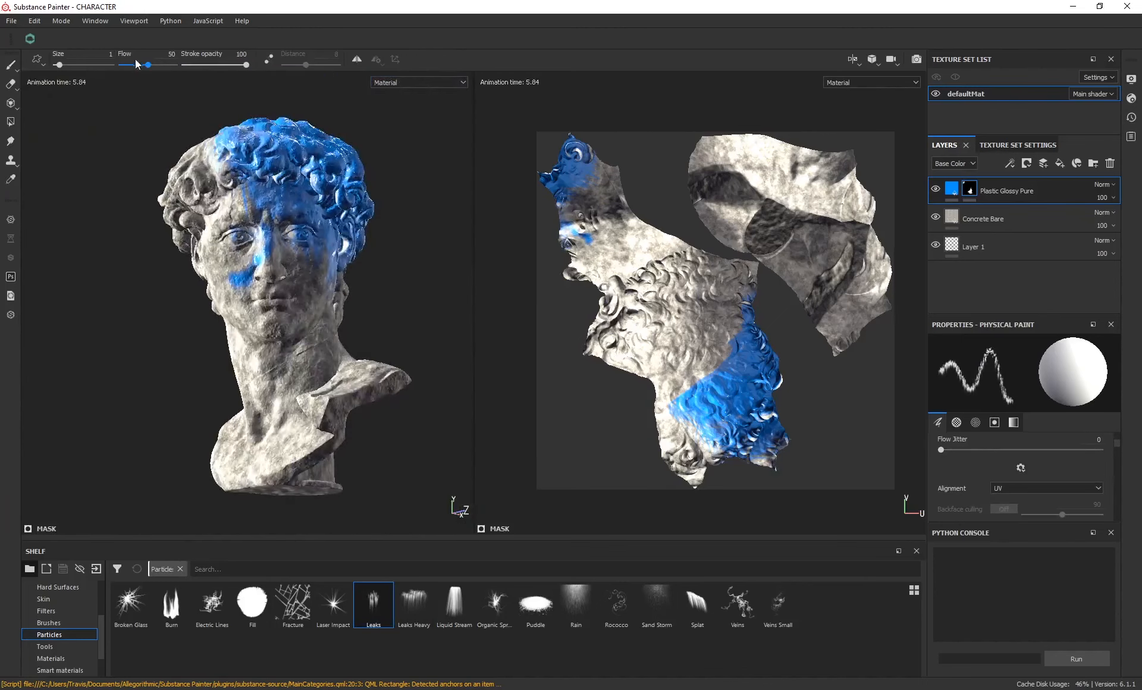
# Set the brush size to 6.93 and paint Leaks particles on the mask over the temple, eye and cheek
pyautogui.moveTo(55, 65); pyautogui.dragTo(66, 65)
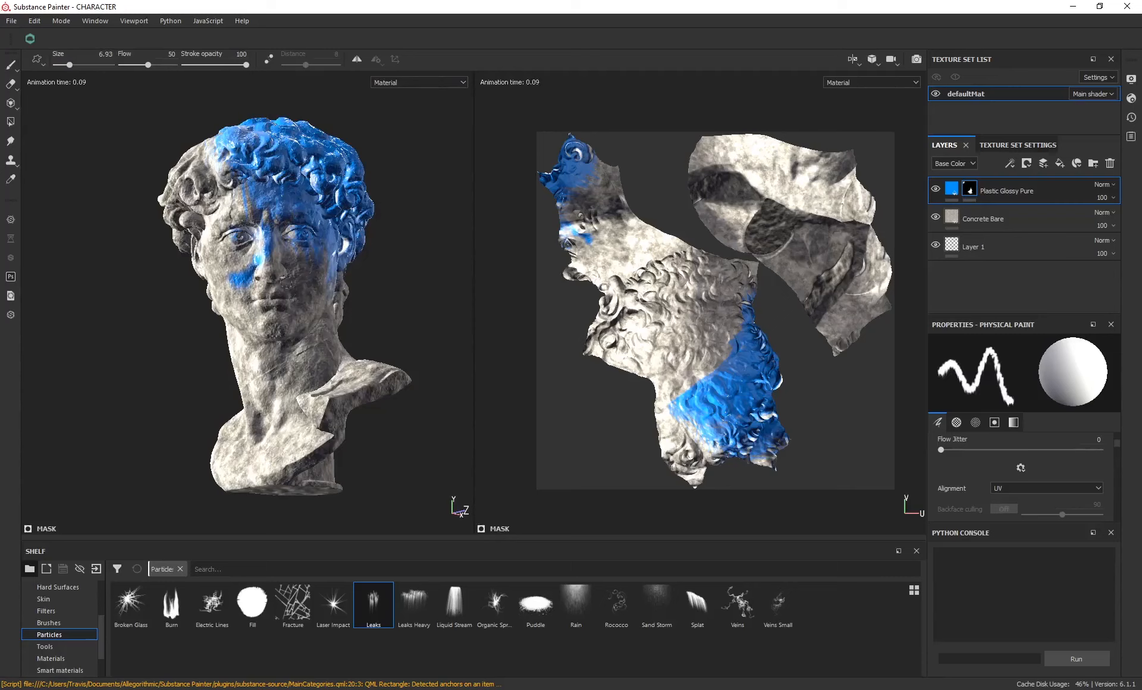
pyautogui.moveTo(256, 276)
pyautogui.mouseDown()
pyautogui.moveTo(301, 267)
pyautogui.moveTo(233, 237)
pyautogui.moveTo(242, 264)
pyautogui.moveTo(304, 317)
pyautogui.mouseUp()
pyautogui.moveTo(391, 263)
pyautogui.keyDown('alt'); pyautogui.mouseDown()
pyautogui.moveTo(300, 275)
pyautogui.moveTo(336, 308)
pyautogui.mouseUp(); pyautogui.keyUp('alt')
pyautogui.scroll(-1, 336, 308)
pyautogui.scroll(4, 335, 308)
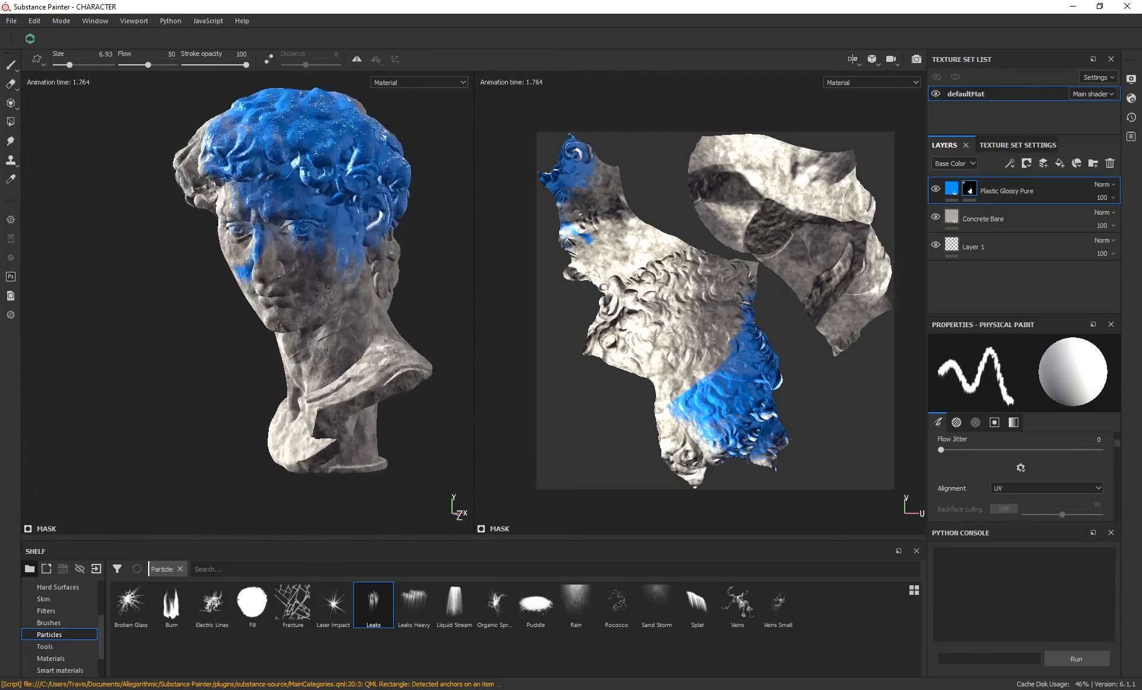
pyautogui.moveTo(59, 231)
pyautogui.keyDown('alt'); pyautogui.mouseDown()
pyautogui.moveTo(166, 225)
pyautogui.moveTo(156, 240)
pyautogui.moveTo(220, 188)
pyautogui.moveTo(116, 183)
pyautogui.moveTo(104, 176)
pyautogui.moveTo(113, 143)
pyautogui.moveTo(88, 133)
pyautogui.mouseUp(); pyautogui.keyUp('alt')
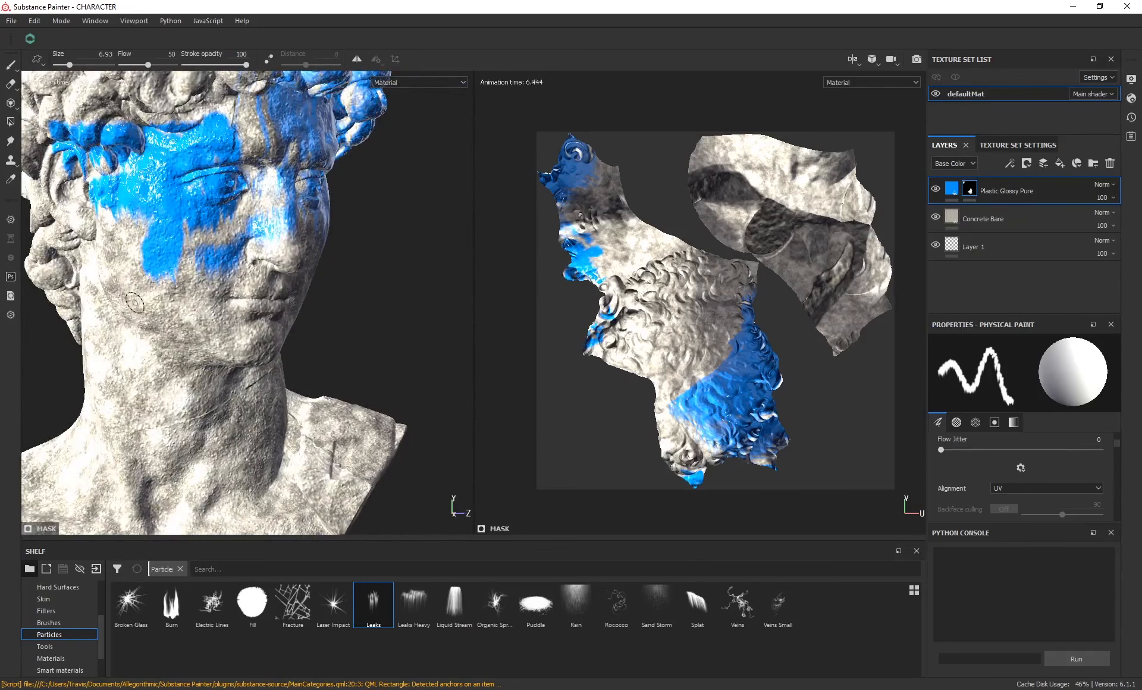
# Release more Leaks particles on the plastic layer's mask over the side curls above the painted temple
pyautogui.keyDown('alt'); pyautogui.moveTo(210, 309); pyautogui.dragTo(188, 291); pyautogui.keyUp('alt')
pyautogui.keyDown('alt'); pyautogui.moveTo(187, 292); pyautogui.dragTo(309, 250, button='right'); pyautogui.keyUp('alt')
pyautogui.keyDown('alt'); pyautogui.moveTo(310, 250); pyautogui.dragTo(356, 255); pyautogui.keyUp('alt')
pyautogui.scroll(-3, 273, 355)
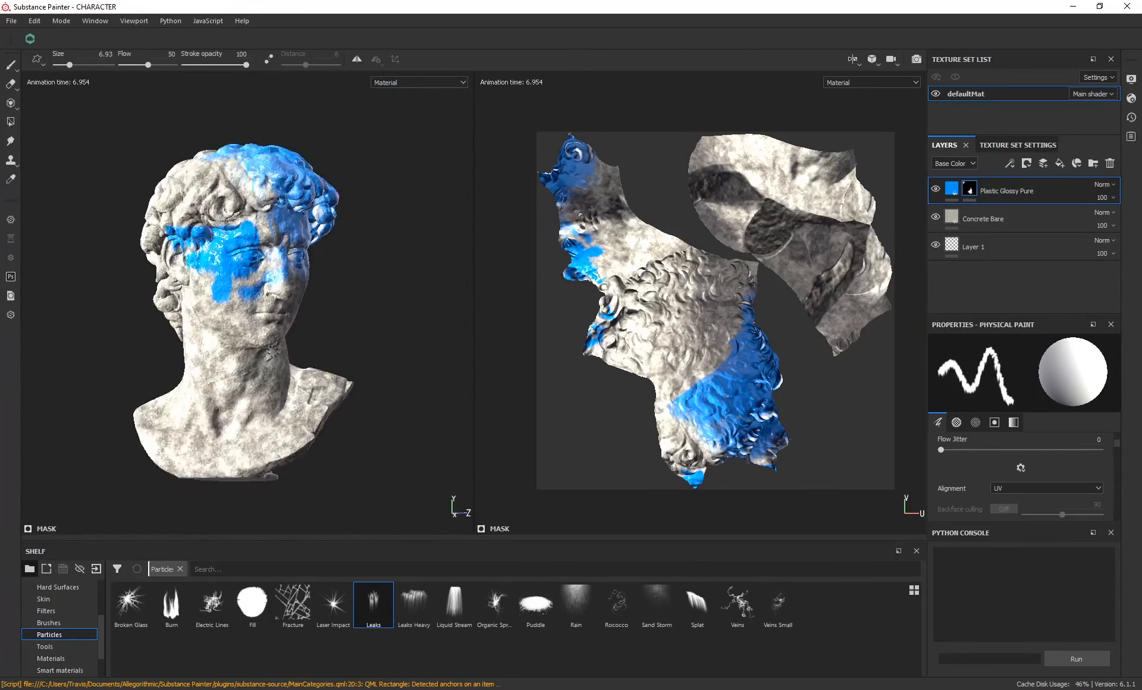
pyautogui.moveTo(273, 352)
pyautogui.keyDown('alt'); pyautogui.mouseDown()
pyautogui.moveTo(148, 260)
pyautogui.moveTo(203, 259)
pyautogui.moveTo(185, 250)
pyautogui.moveTo(189, 220)
pyautogui.moveTo(174, 212)
pyautogui.mouseUp(); pyautogui.keyUp('alt')
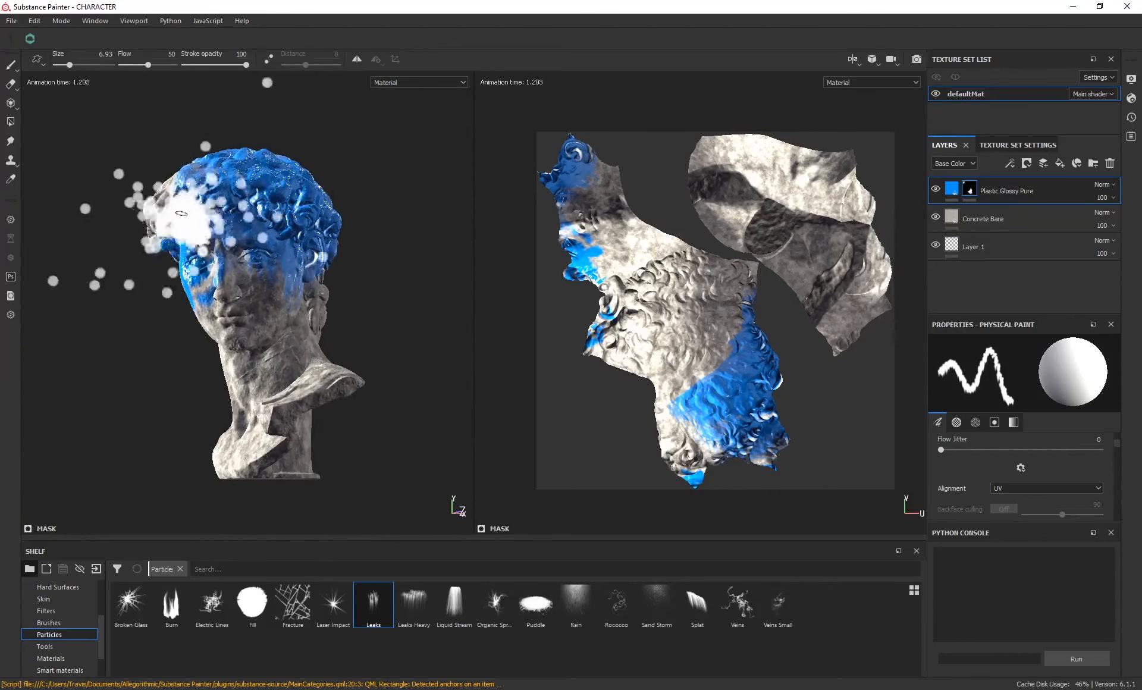
pyautogui.scroll(3, 378, 309)
pyautogui.keyDown('alt'); pyautogui.moveTo(410, 282); pyautogui.dragTo(336, 243); pyautogui.keyUp('alt')
# Add the Concrete Simple material as a fill layer above Plastic Glossy Pure and show the smart masks
pyautogui.click(63, 656)
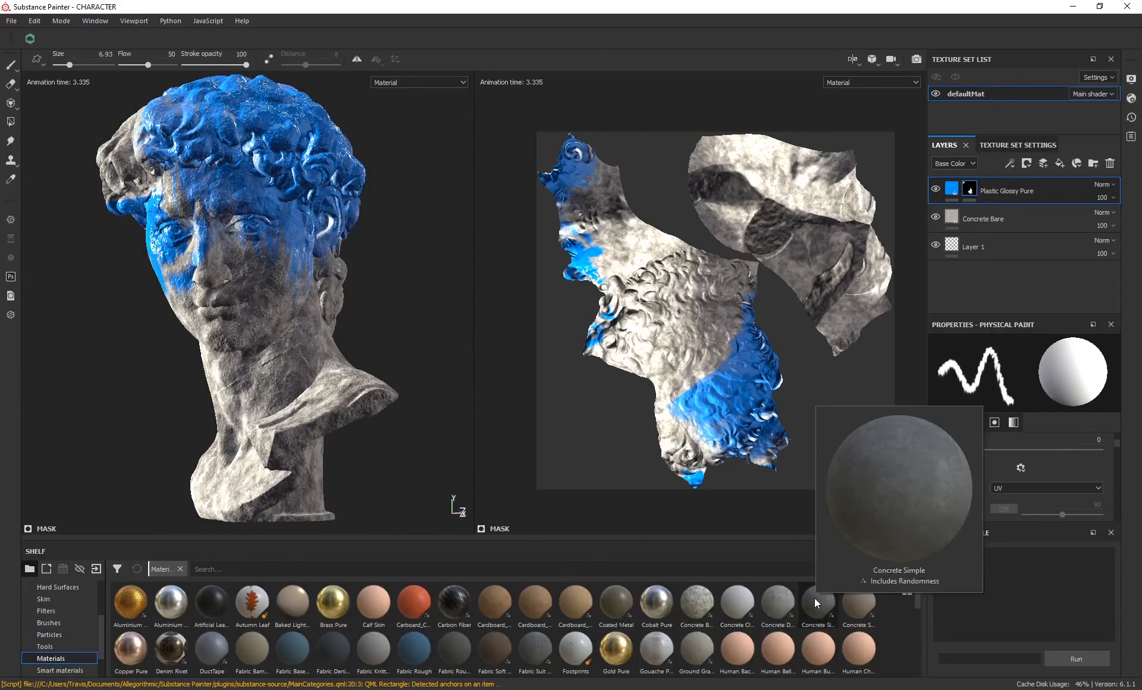
pyautogui.moveTo(814, 598); pyautogui.dragTo(1005, 184)
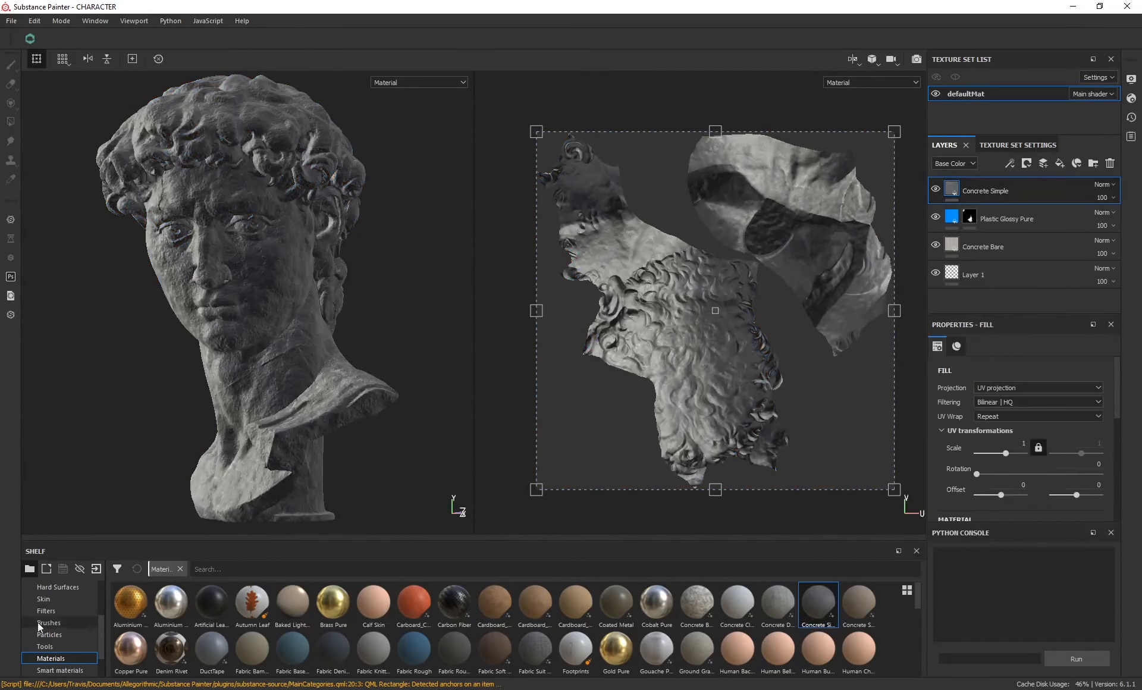
pyautogui.scroll(-1, 63, 658)
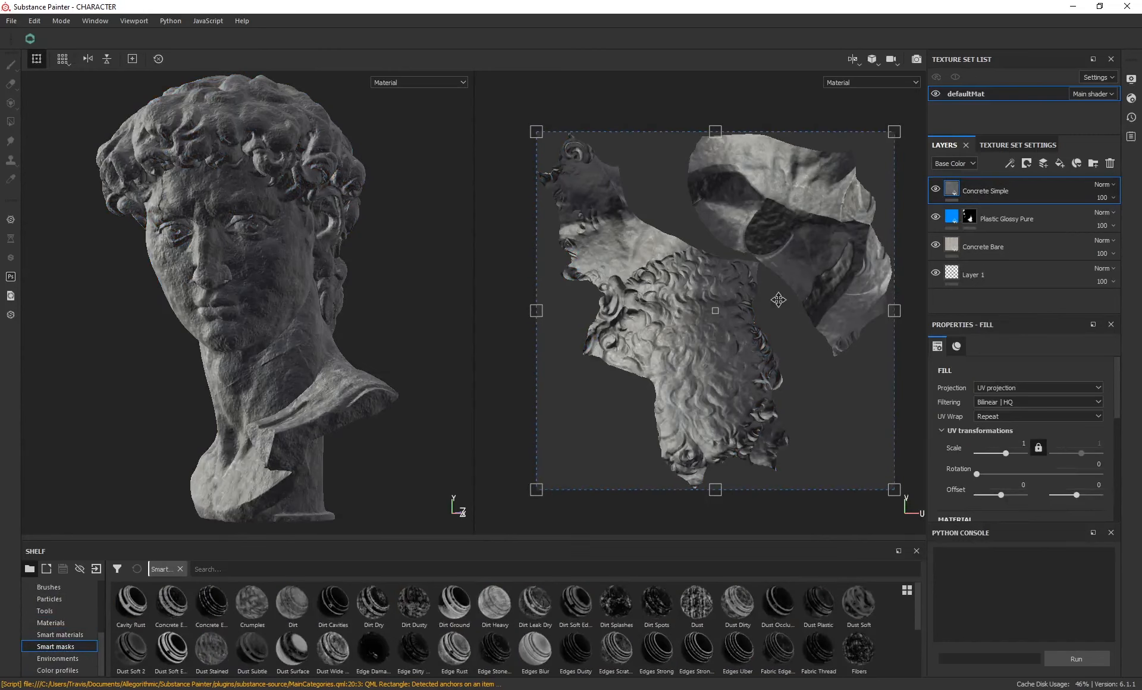
# Review the mesh map baking options for the texture set without baking and return to the layer stack
pyautogui.click(1018, 145)
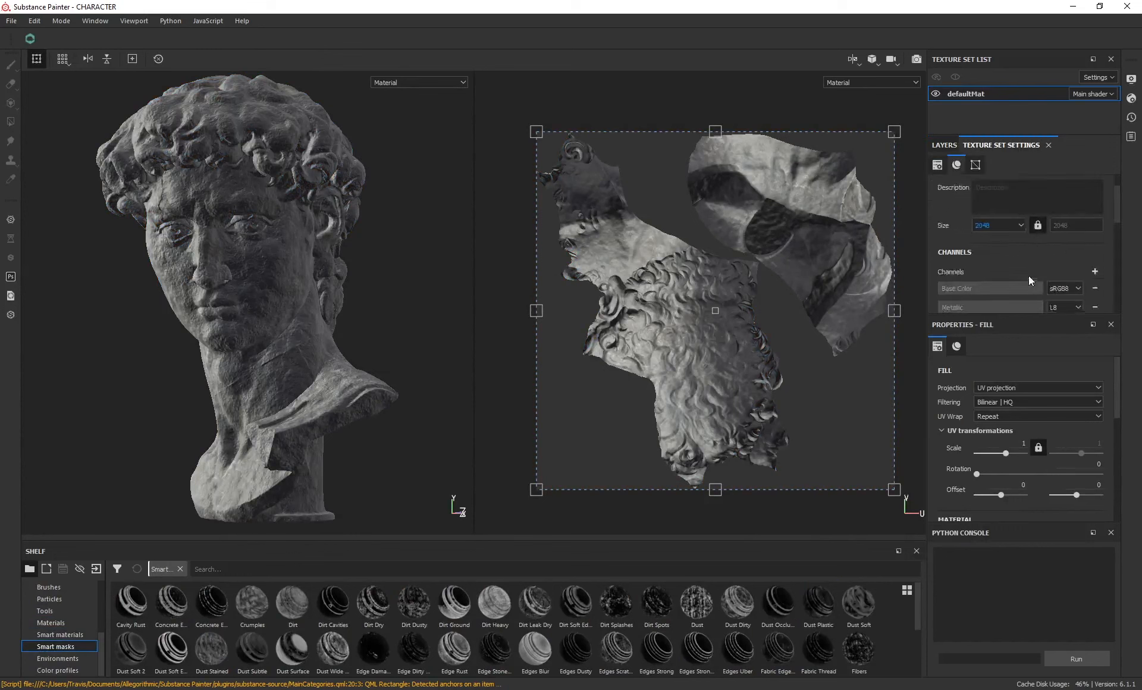
pyautogui.scroll(-3, 1032, 279)
pyautogui.scroll(-3, 1036, 283)
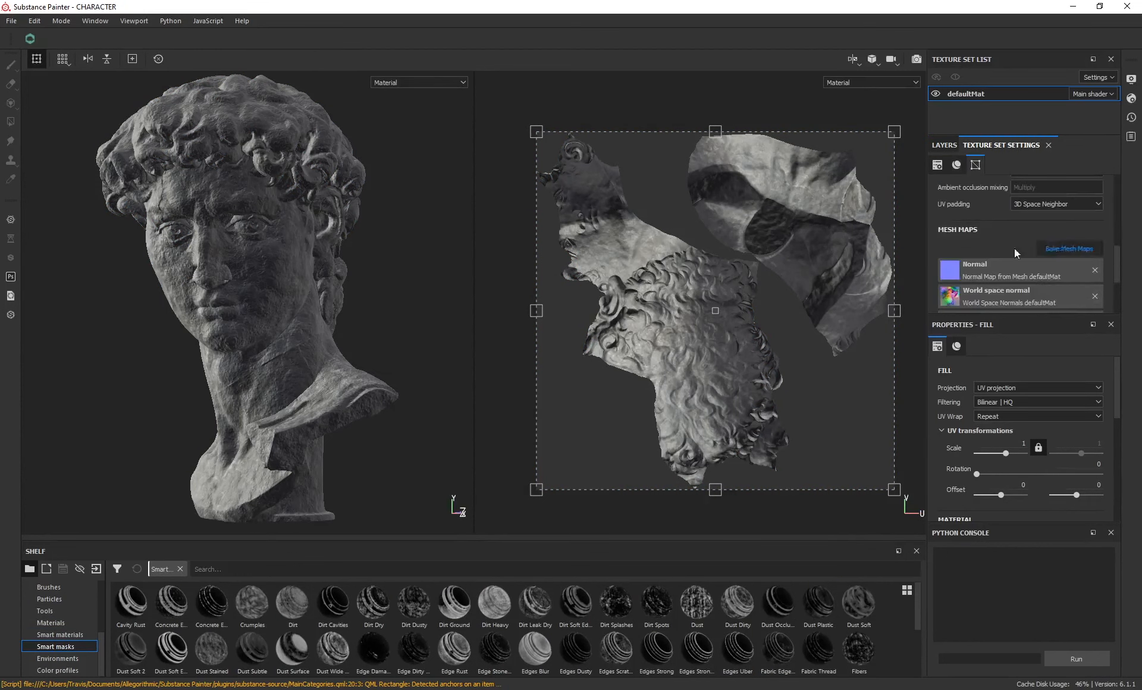
pyautogui.click(1068, 248)
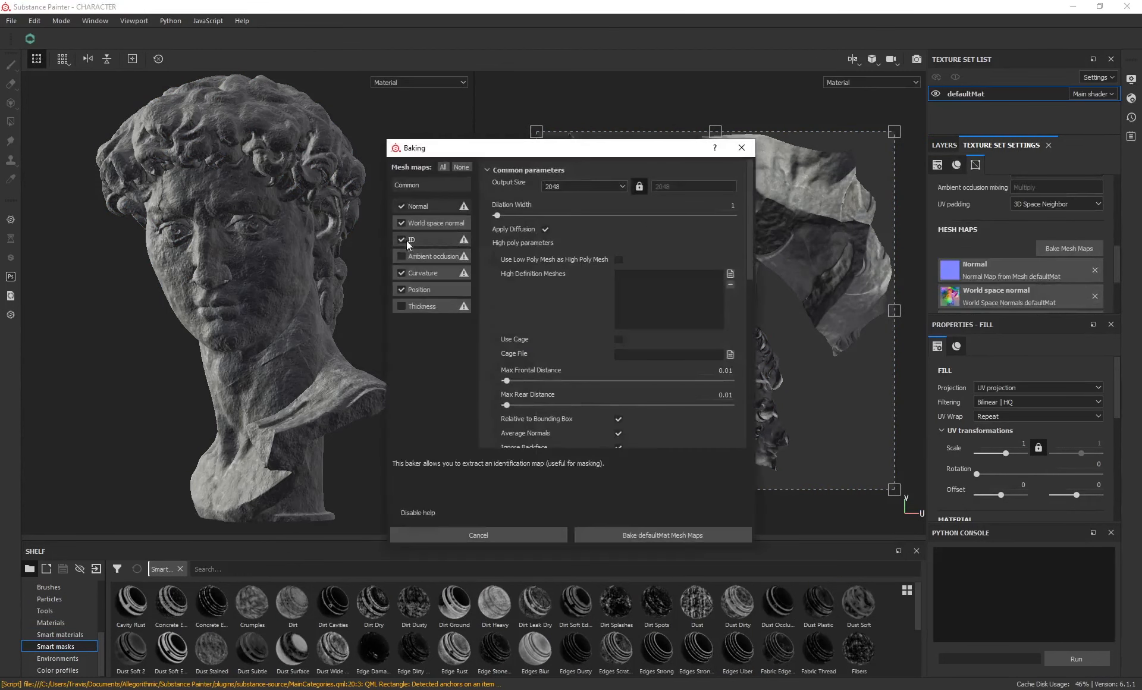
pyautogui.click(741, 148)
pyautogui.keyDown('alt'); pyautogui.moveTo(336, 292); pyautogui.dragTo(313, 297); pyautogui.keyUp('alt')
pyautogui.keyDown('alt'); pyautogui.moveTo(230, 157); pyautogui.dragTo(302, 208); pyautogui.keyUp('alt')
pyautogui.click(945, 145)
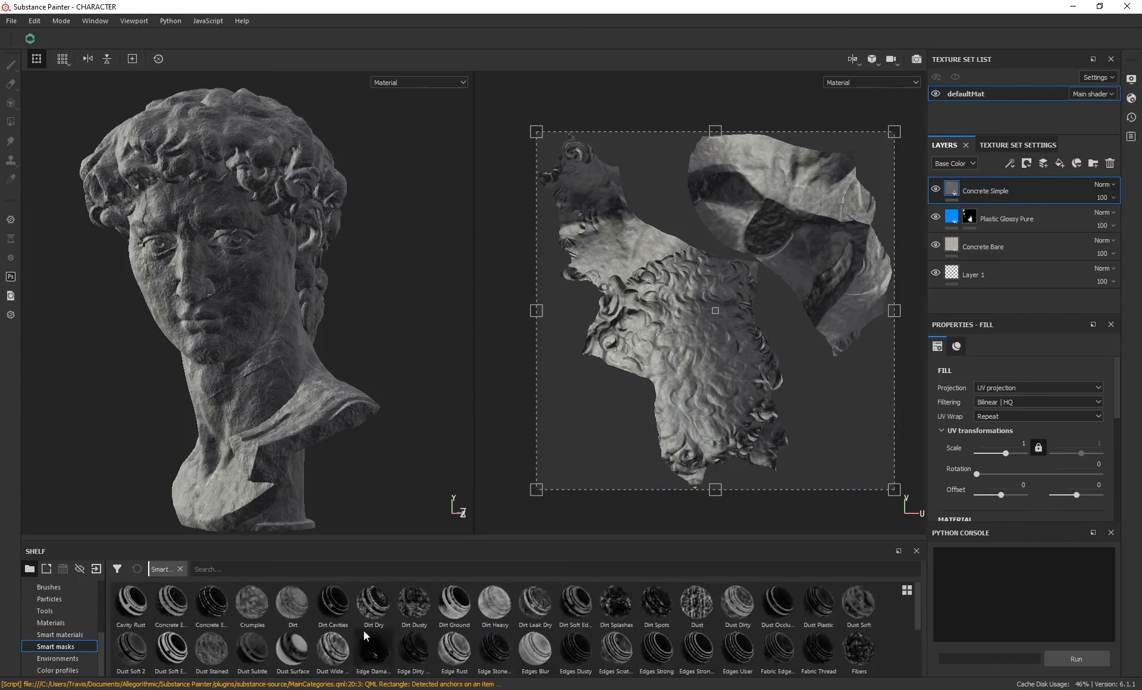
# Apply the Cavity Rust smart mask to the Concrete Simple layer
pyautogui.scroll(-2, 774, 654)
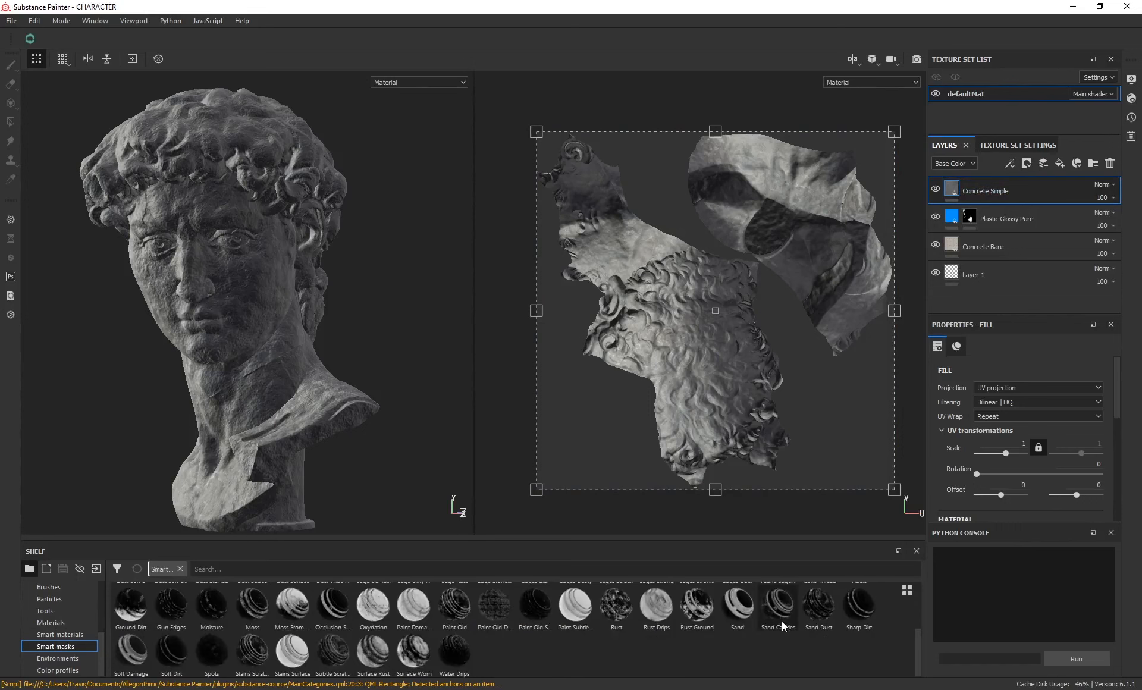
pyautogui.scroll(2, 798, 629)
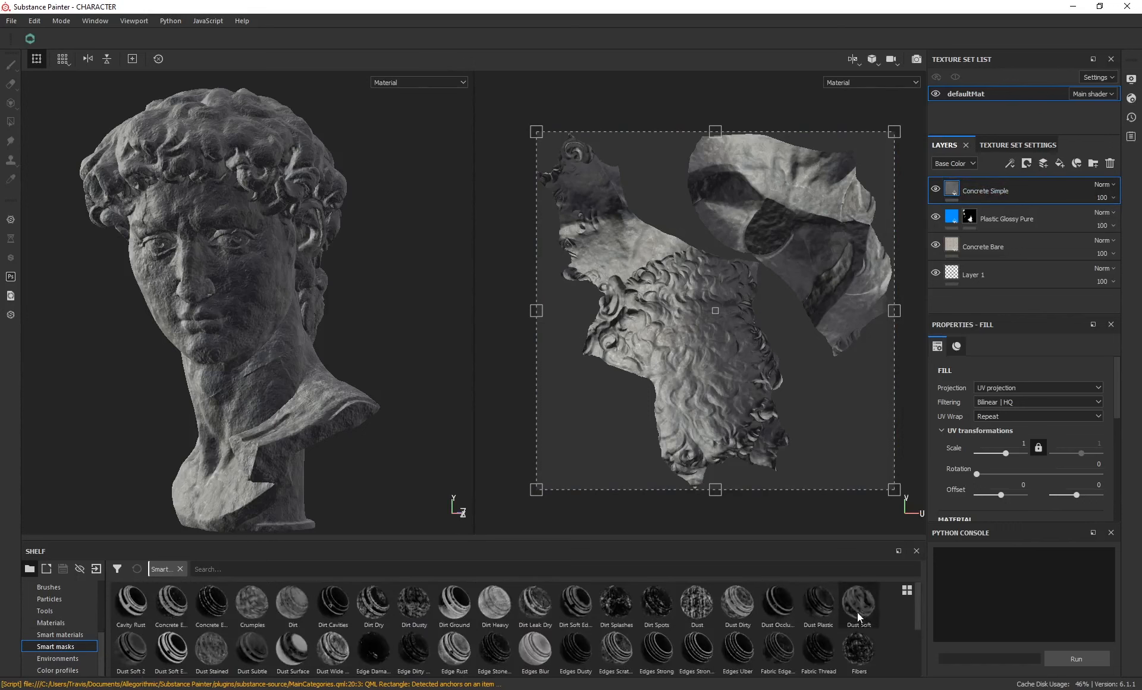
pyautogui.moveTo(131, 602); pyautogui.dragTo(974, 189)
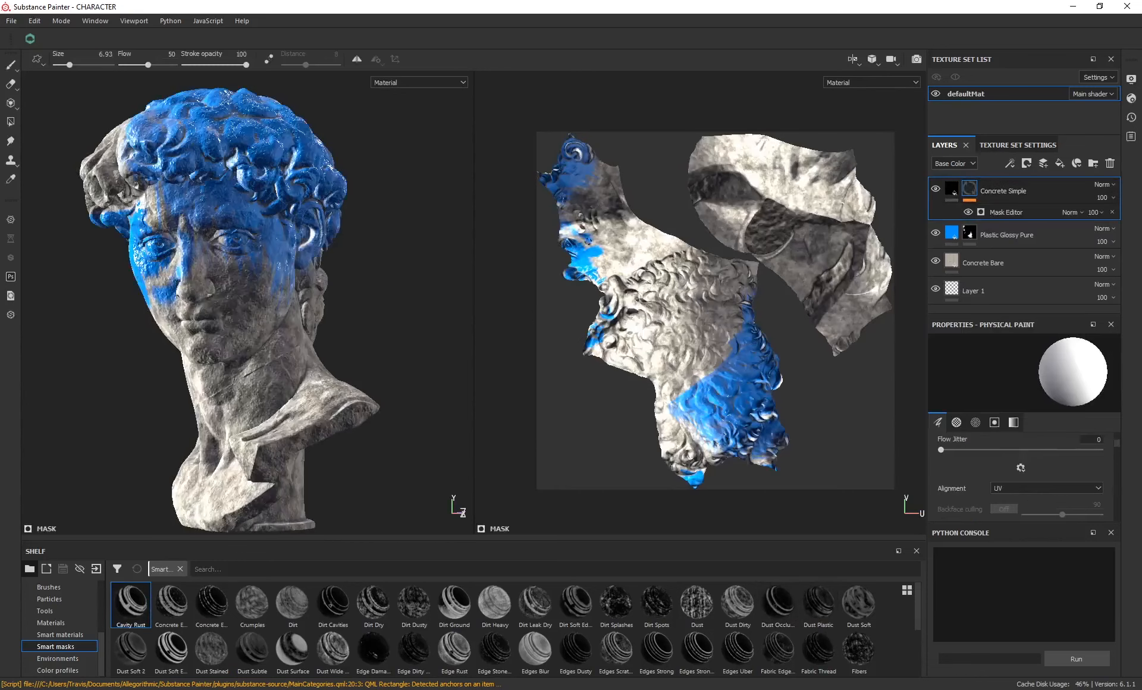
# Change Dirt Color 1 of the Concrete Simple material to a neutral grey
pyautogui.keyDown('alt'); pyautogui.moveTo(190, 244); pyautogui.dragTo(285, 286); pyautogui.keyUp('alt')
pyautogui.keyDown('alt'); pyautogui.moveTo(286, 286); pyautogui.dragTo(388, 225, button='right'); pyautogui.keyUp('alt')
pyautogui.keyDown('alt'); pyautogui.moveTo(388, 224); pyautogui.dragTo(342, 281, button='middle'); pyautogui.keyUp('alt')
pyautogui.click(950, 190)
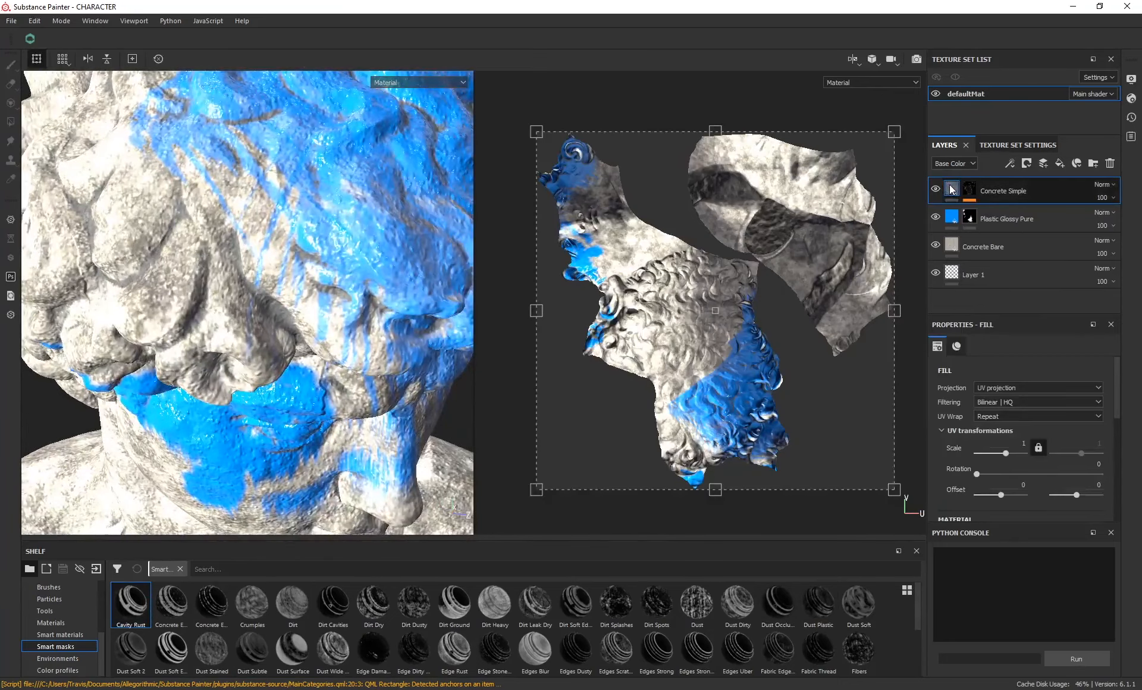
pyautogui.scroll(-1, 955, 430)
pyautogui.scroll(-5, 948, 414)
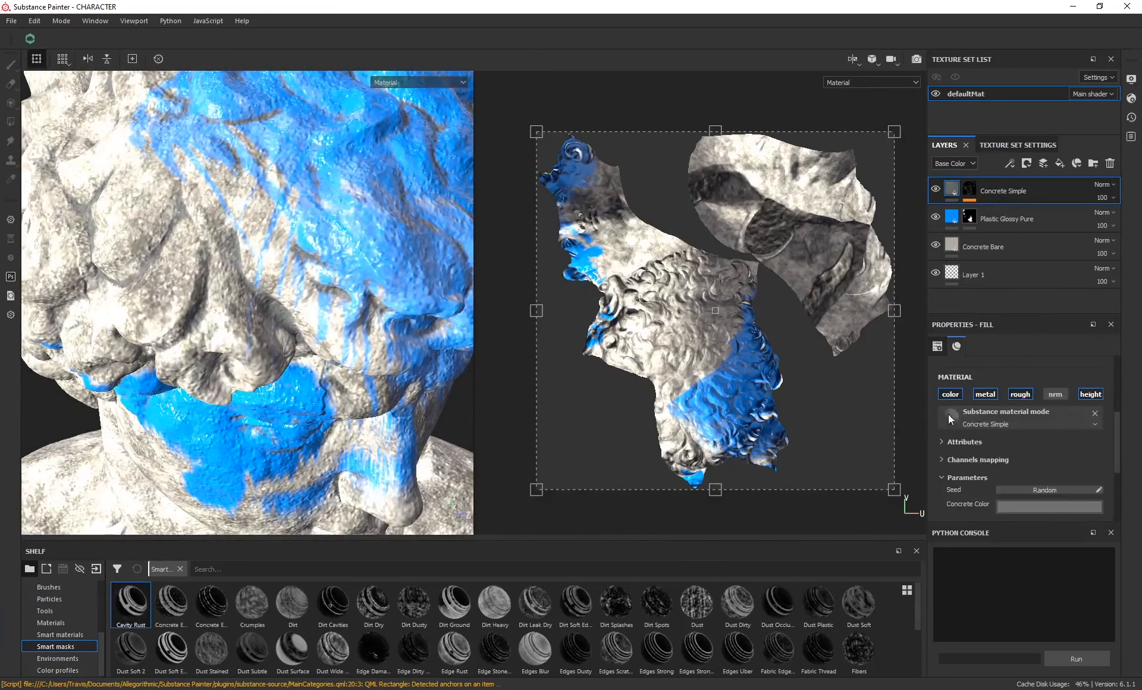
pyautogui.click(1018, 453)
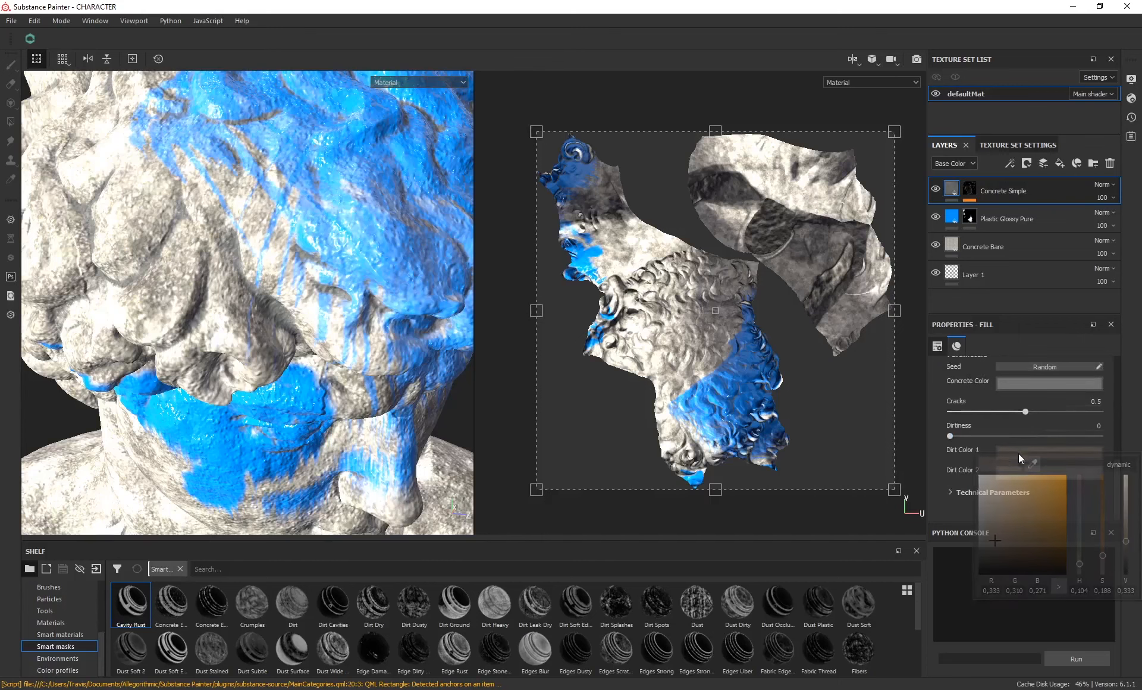
pyautogui.moveTo(1027, 512); pyautogui.dragTo(980, 514)
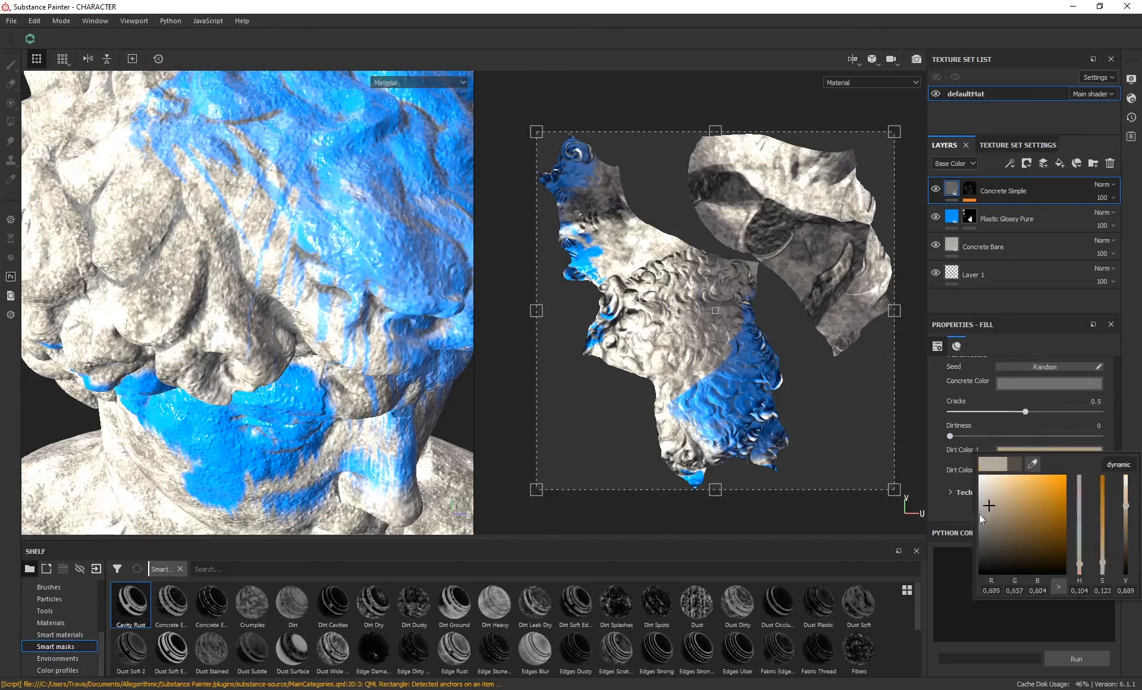
pyautogui.click(953, 301)
# Delete the Concrete Simple layer
pyautogui.scroll(-5, 215, 288)
pyautogui.keyDown('alt'); pyautogui.moveTo(215, 288); pyautogui.dragTo(320, 311); pyautogui.keyUp('alt')
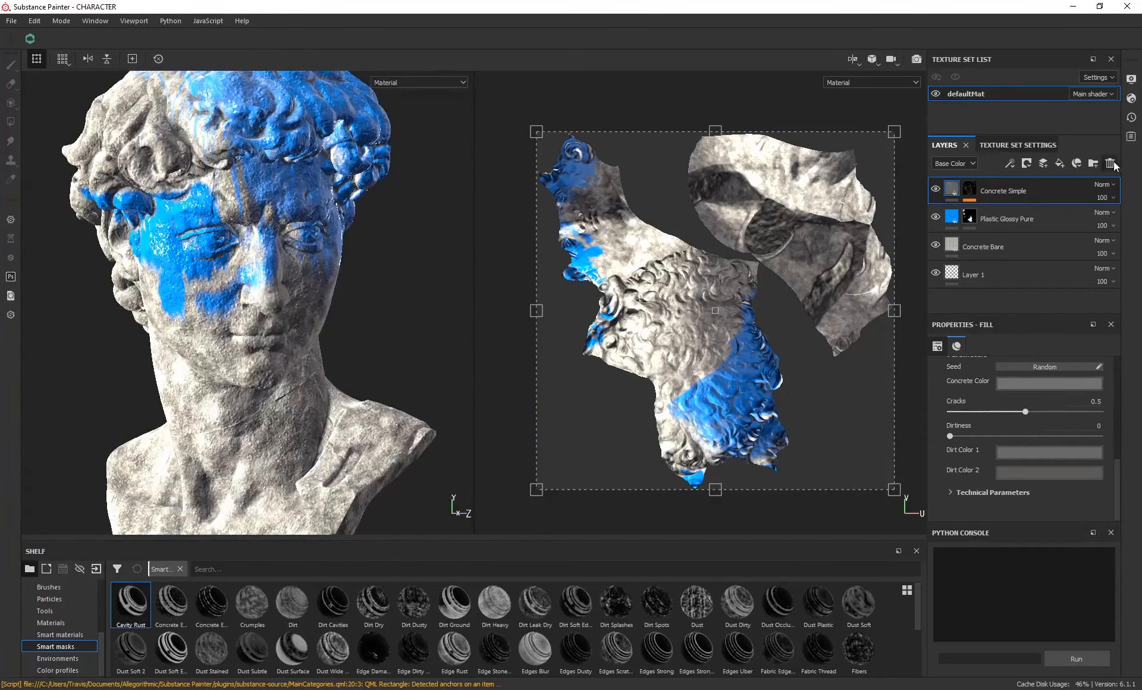
pyautogui.press('Delete')
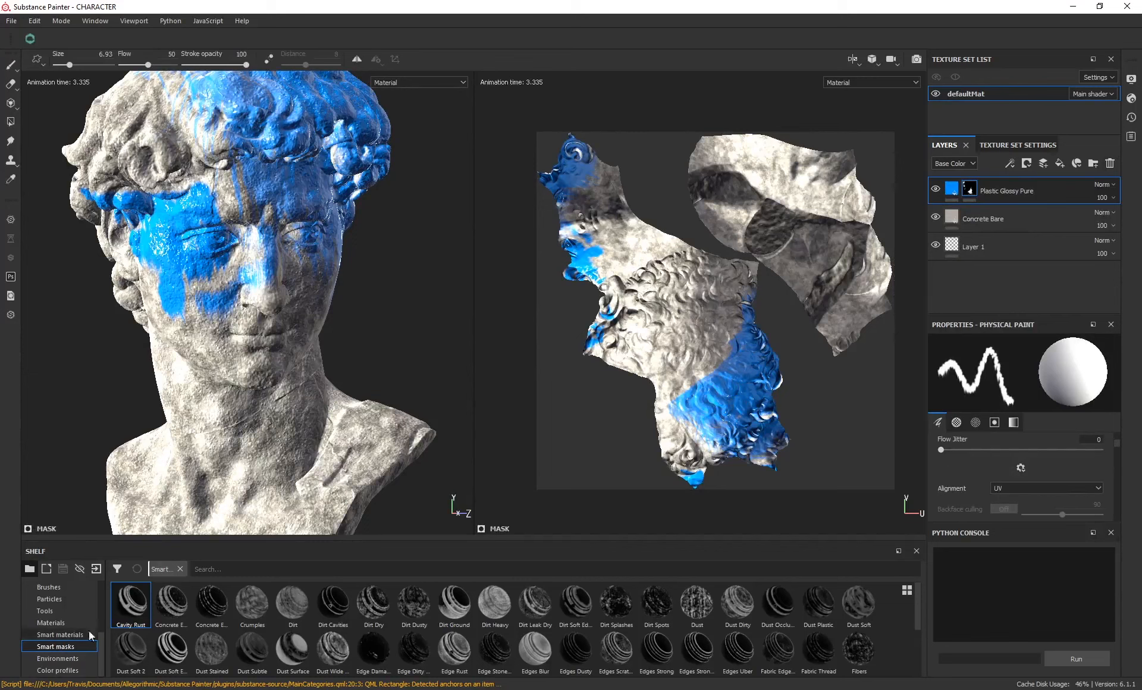
# Add a second Plastic Glossy Pure fill layer at the top of the stack and set its base color to near-black, 0.013 per RGB channel
pyautogui.click(53, 622)
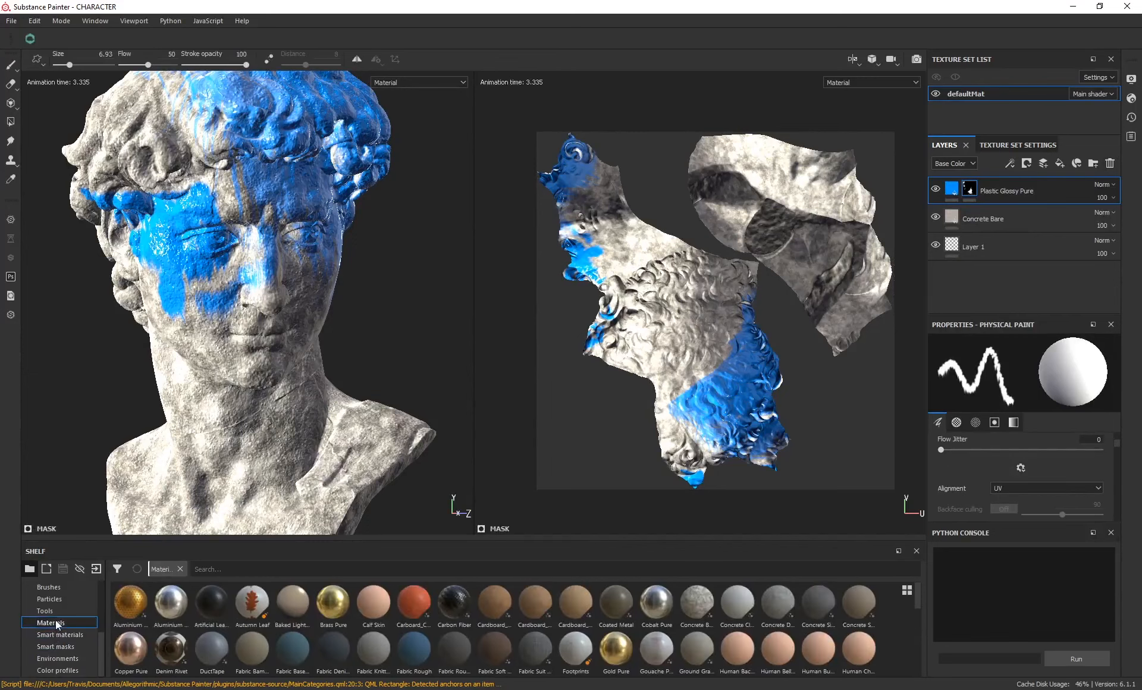
pyautogui.moveTo(331, 603)
pyautogui.mouseDown()
pyautogui.moveTo(971, 189)
pyautogui.moveTo(338, 625)
pyautogui.moveTo(321, 604)
pyautogui.mouseUp()
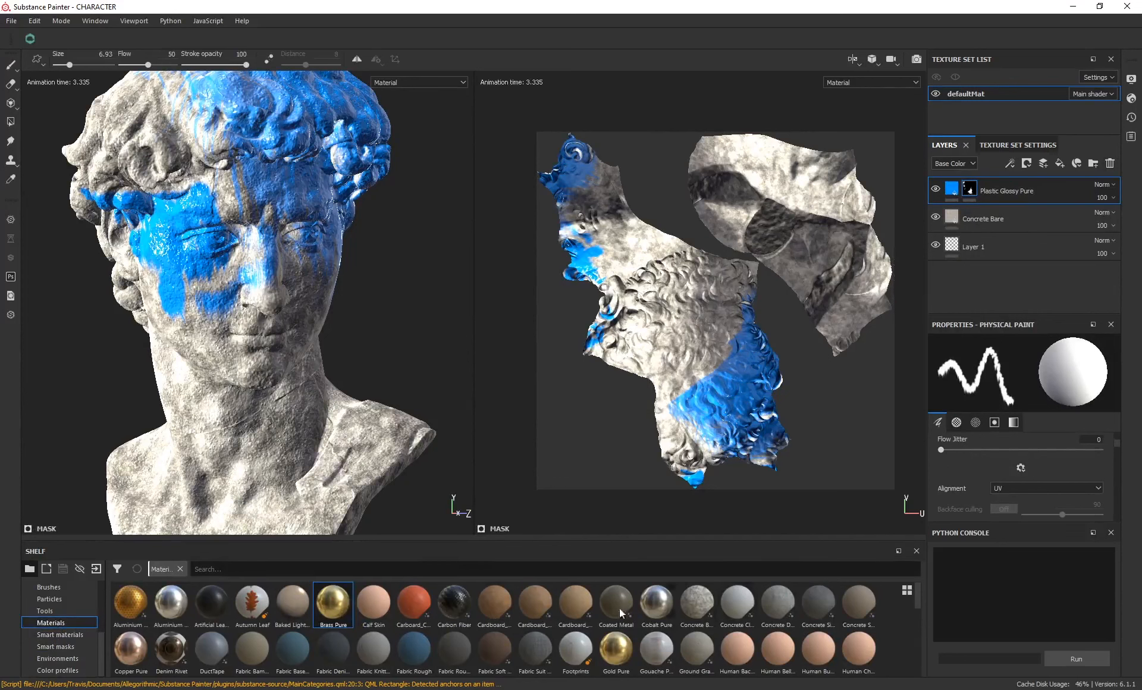
pyautogui.scroll(-4, 650, 632)
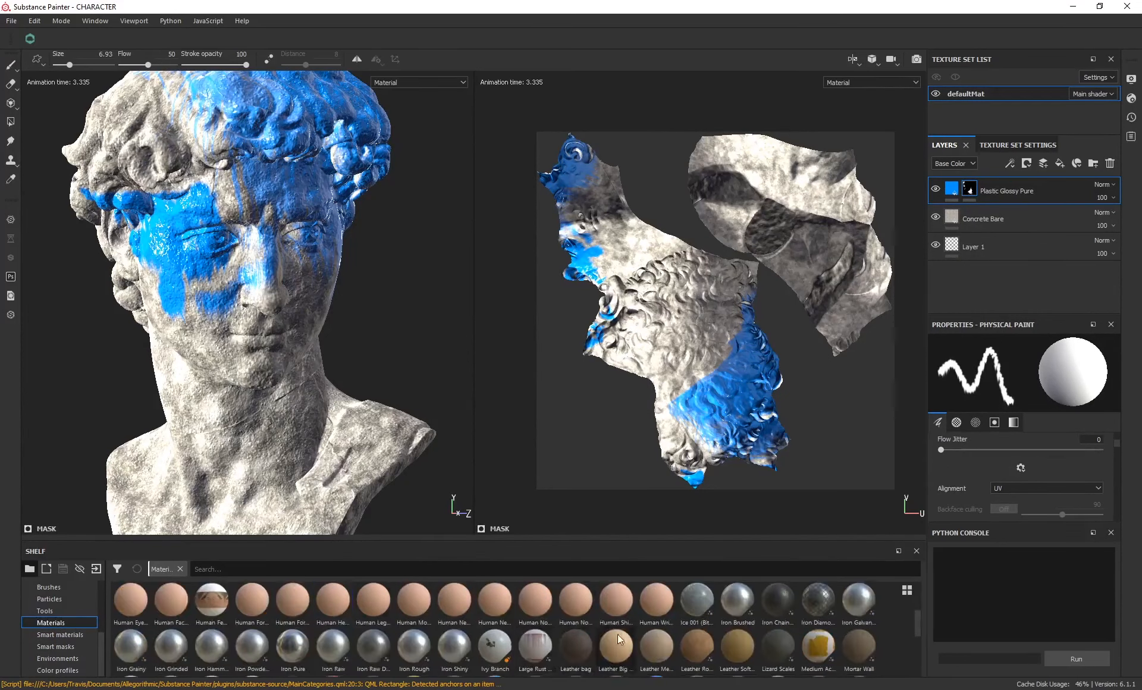
pyautogui.moveTo(507, 608); pyautogui.dragTo(1012, 179)
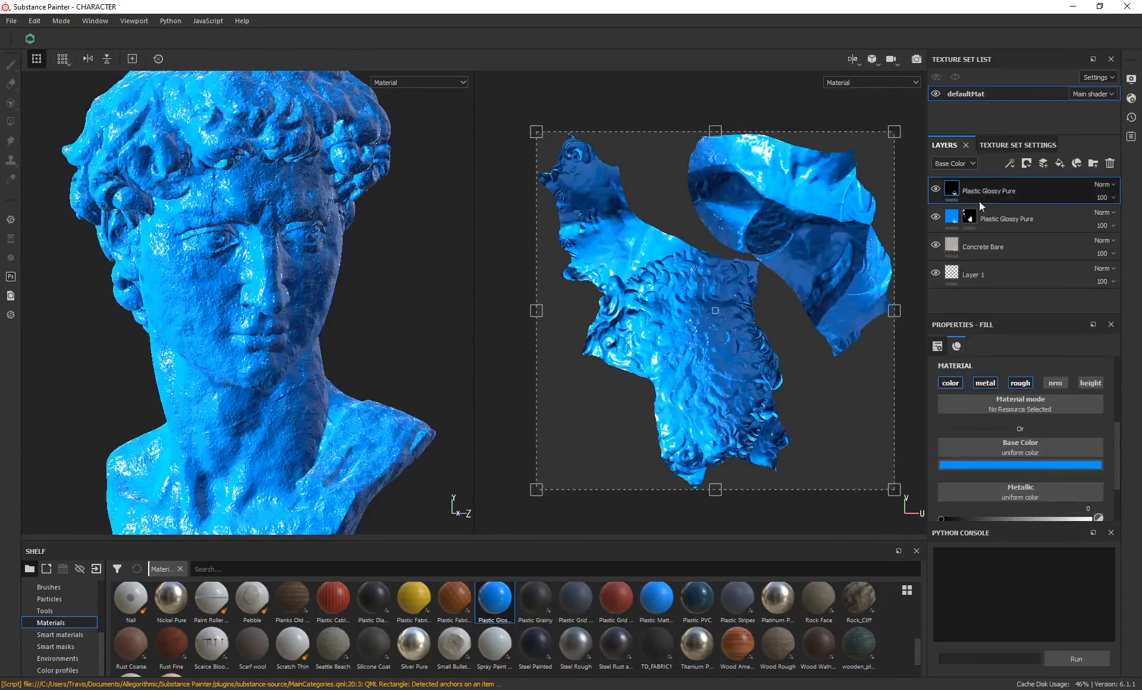
pyautogui.click(1004, 464)
pyautogui.moveTo(1038, 548); pyautogui.dragTo(36, 603)
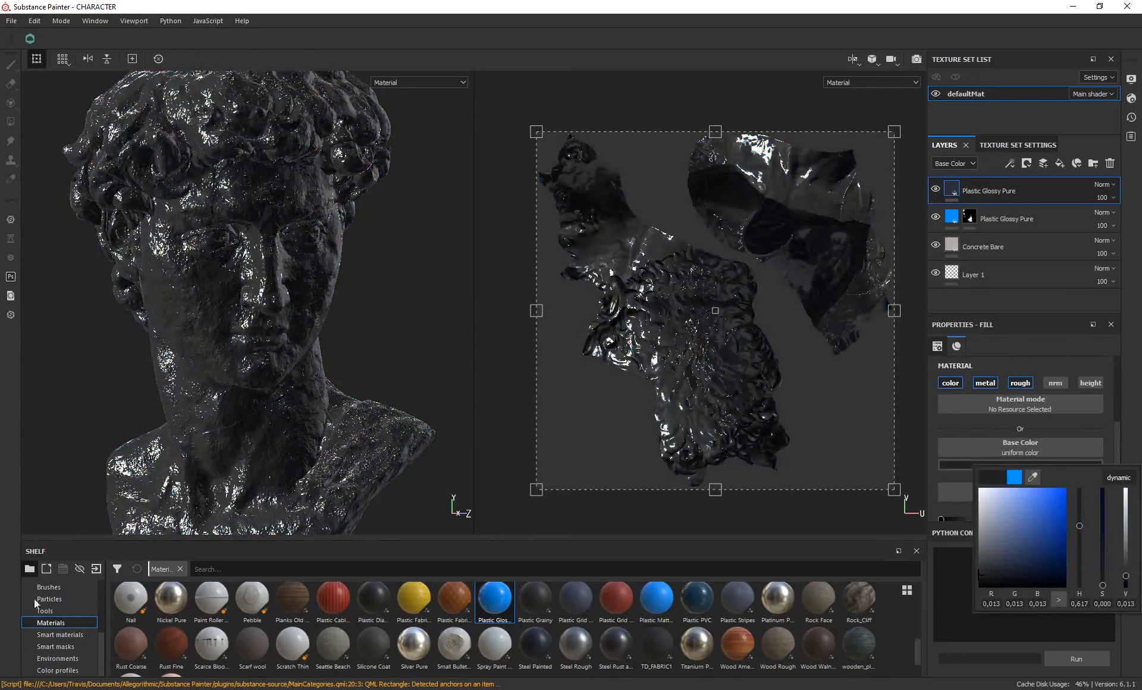
# Apply the Cavity Rust smart mask to the near-black Plastic Glossy Pure layer
pyautogui.click(59, 646)
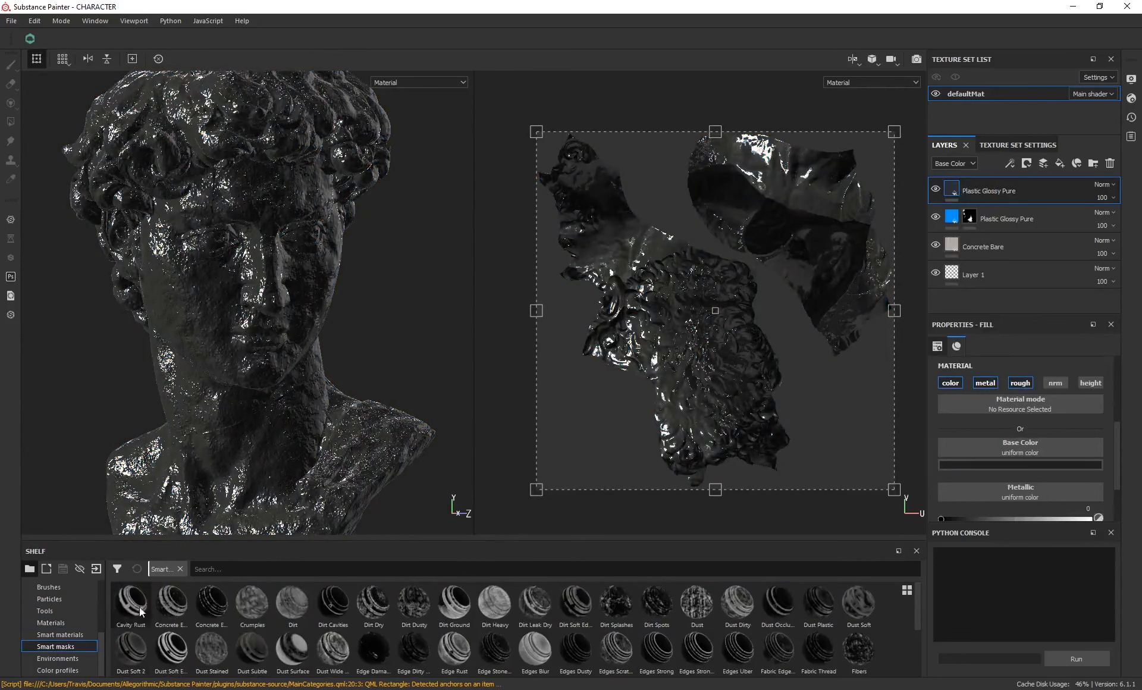
pyautogui.moveTo(131, 601)
pyautogui.mouseDown()
pyautogui.moveTo(612, 485)
pyautogui.moveTo(992, 192)
pyautogui.mouseUp()
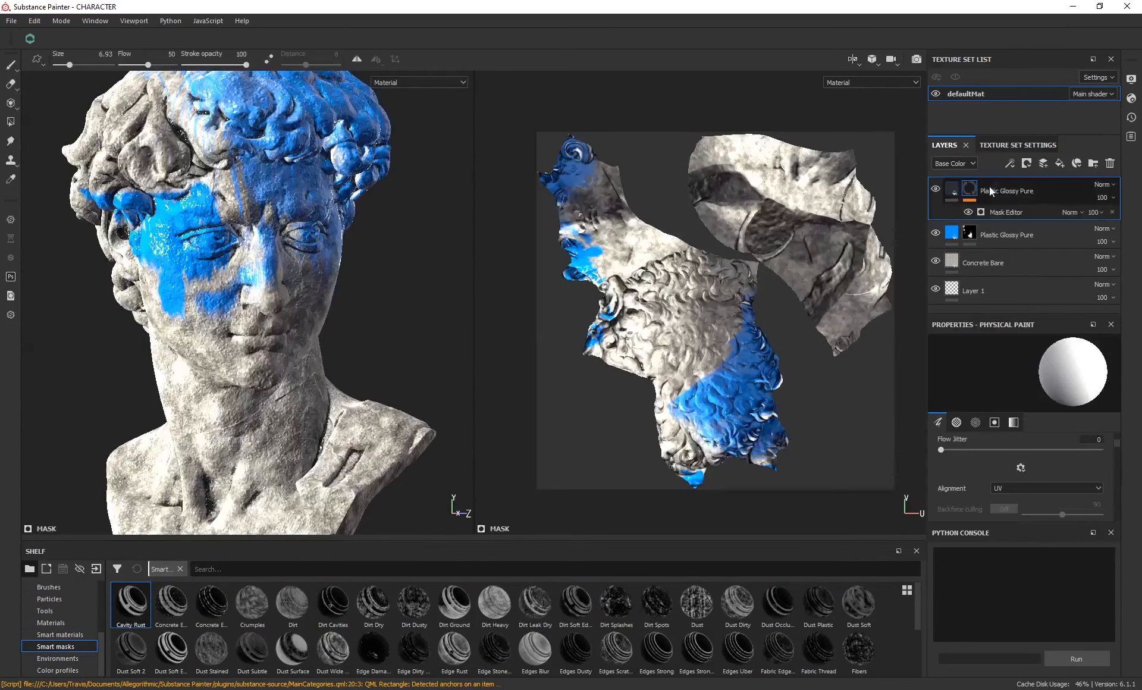
pyautogui.keyDown('alt'); pyautogui.moveTo(415, 286); pyautogui.dragTo(426, 377); pyautogui.keyUp('alt')
pyautogui.keyDown('alt'); pyautogui.moveTo(426, 377); pyautogui.dragTo(452, 321, button='right'); pyautogui.keyUp('alt')
# Apply the concrete smart mask listed beside Cavity Rust to the near-black Plastic Glossy Pure layer
pyautogui.moveTo(181, 286)
pyautogui.keyDown('alt'); pyautogui.mouseDown()
pyautogui.moveTo(250, 244)
pyautogui.moveTo(261, 190)
pyautogui.mouseUp(); pyautogui.keyUp('alt')
pyautogui.moveTo(172, 603); pyautogui.dragTo(1029, 208)
pyautogui.scroll(-3, 364, 291)
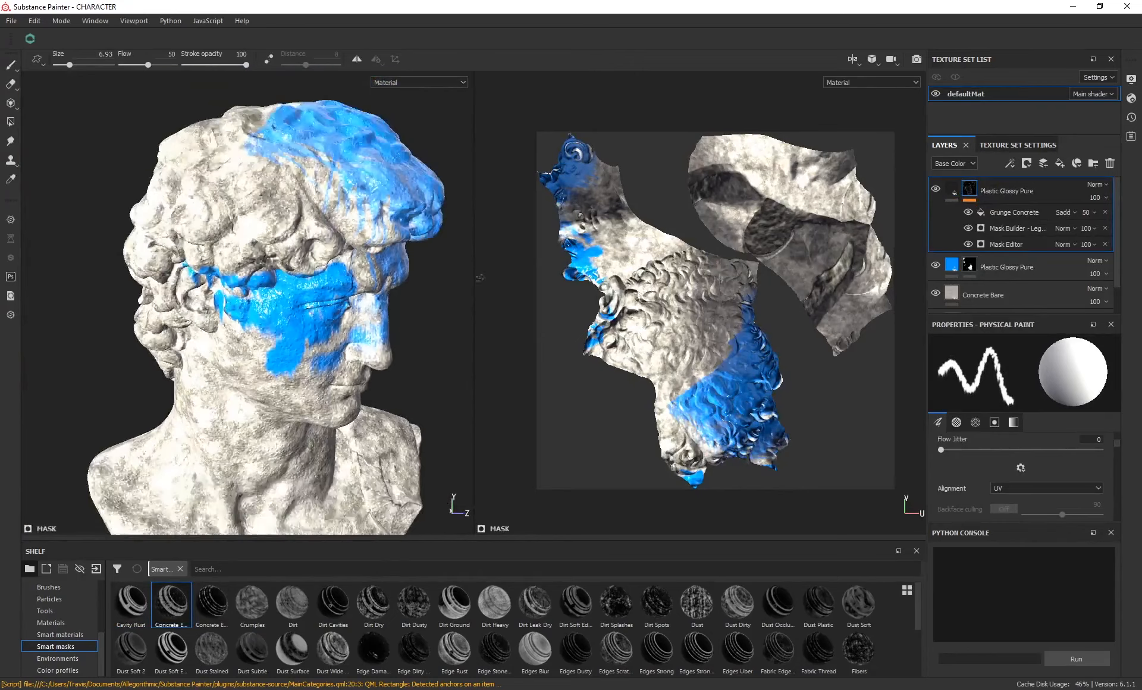
# Undo the concrete smart mask and apply the Edges Scratched smart mask to the near-black Plastic Glossy Pure layer
pyautogui.hotkey('ctrl', 'z')
pyautogui.hotkey('ctrl', 'z')
pyautogui.moveTo(629, 670); pyautogui.dragTo(944, 200)
pyautogui.keyDown('alt'); pyautogui.moveTo(198, 195); pyautogui.dragTo(122, 197); pyautogui.keyUp('alt')
# Examine the Edges Scratched mask on the hair and face, comparing the head with the near-black layer hidden and shown
pyautogui.click(937, 191)
pyautogui.click(936, 190)
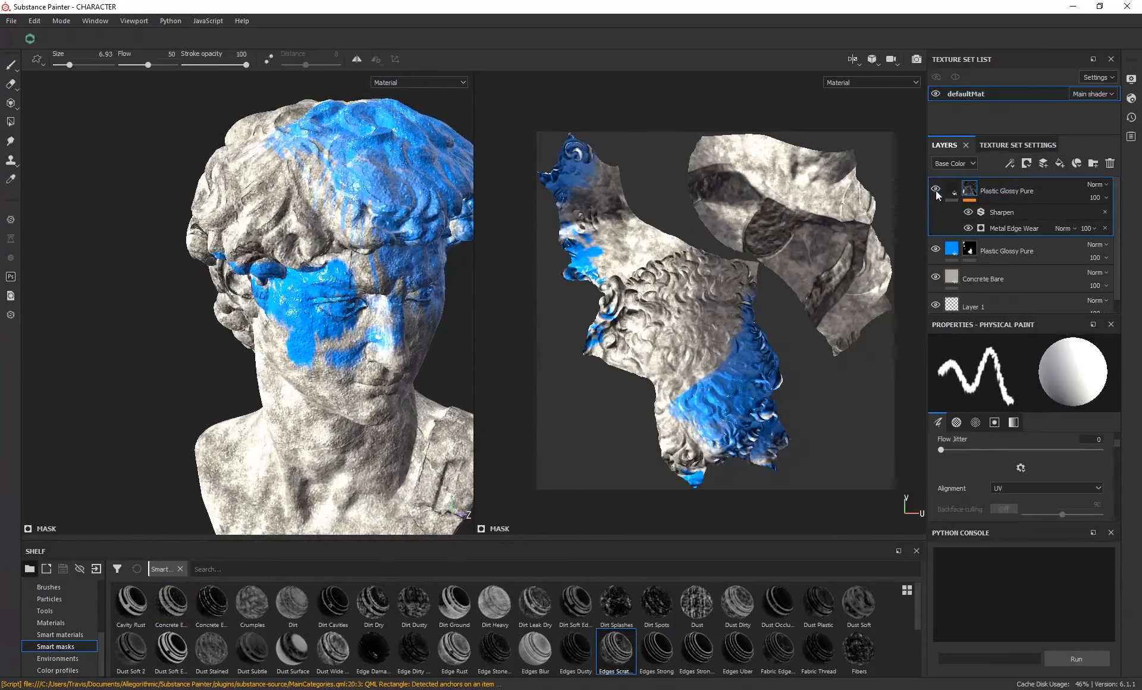
pyautogui.click(936, 190)
pyautogui.click(937, 190)
pyautogui.keyDown('alt'); pyautogui.moveTo(261, 197); pyautogui.dragTo(295, 197); pyautogui.keyUp('alt')
pyautogui.scroll(6, 296, 178)
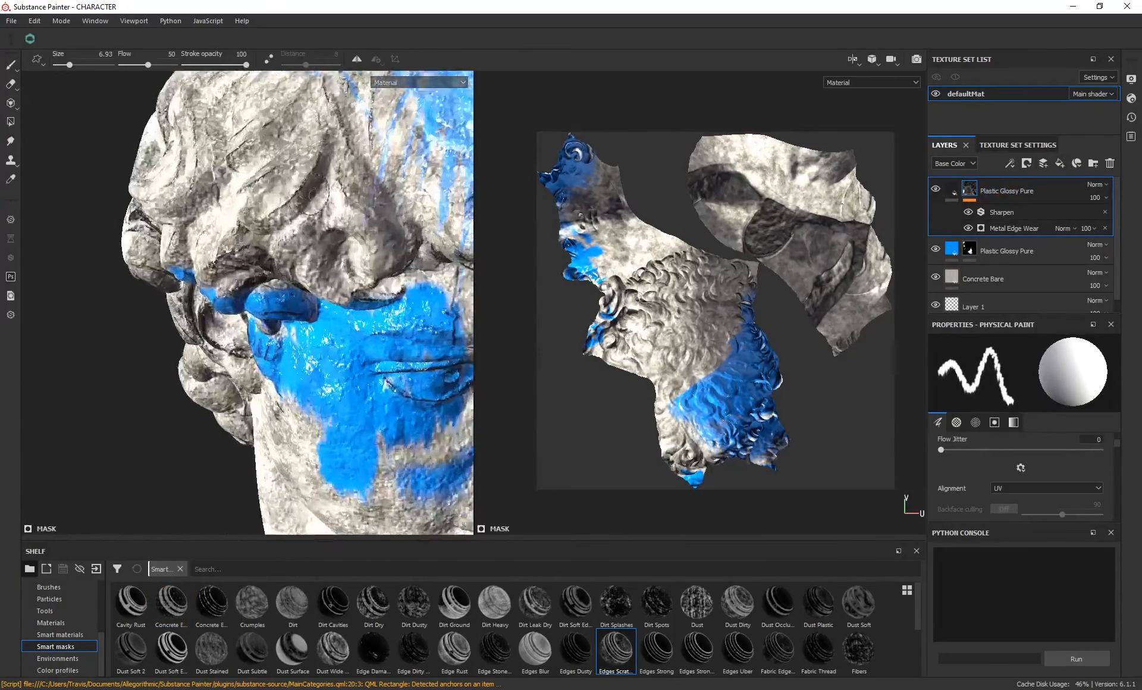
pyautogui.keyDown('alt'); pyautogui.moveTo(296, 170); pyautogui.dragTo(300, 191, button='middle'); pyautogui.keyUp('alt')
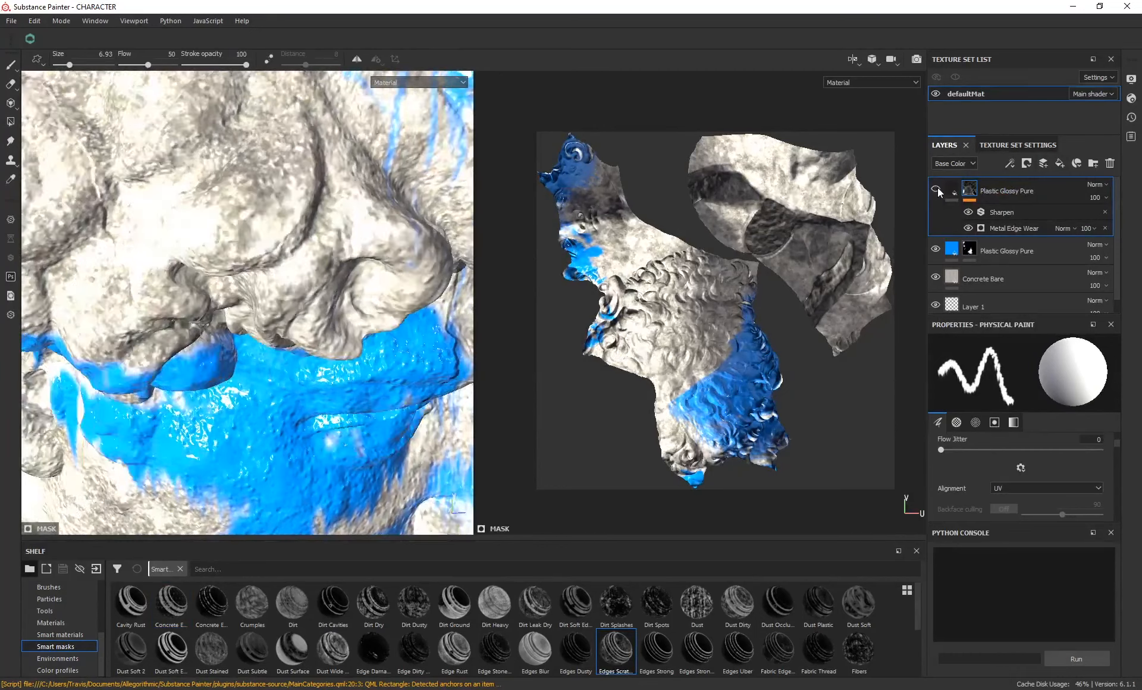
pyautogui.scroll(-7, 242, 290)
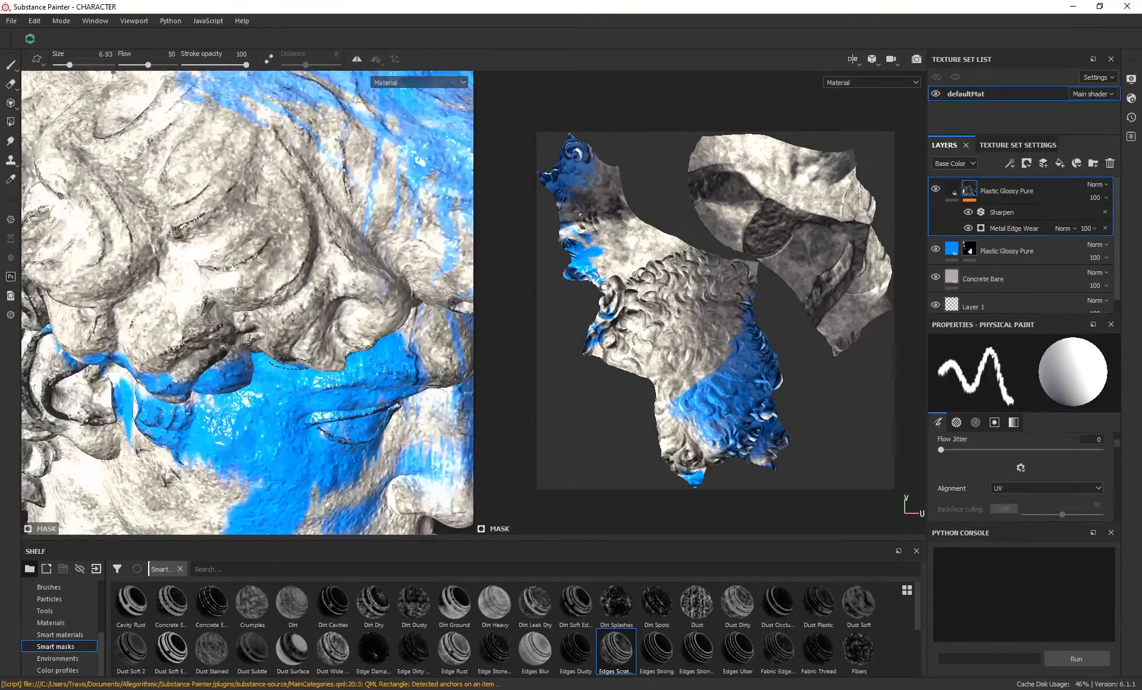
pyautogui.keyDown('alt'); pyautogui.moveTo(337, 445); pyautogui.dragTo(333, 370, button='middle'); pyautogui.keyUp('alt')
pyautogui.scroll(2, 334, 371)
pyautogui.scroll(-3, 333, 370)
pyautogui.keyDown('alt'); pyautogui.moveTo(333, 366); pyautogui.dragTo(279, 363); pyautogui.keyUp('alt')
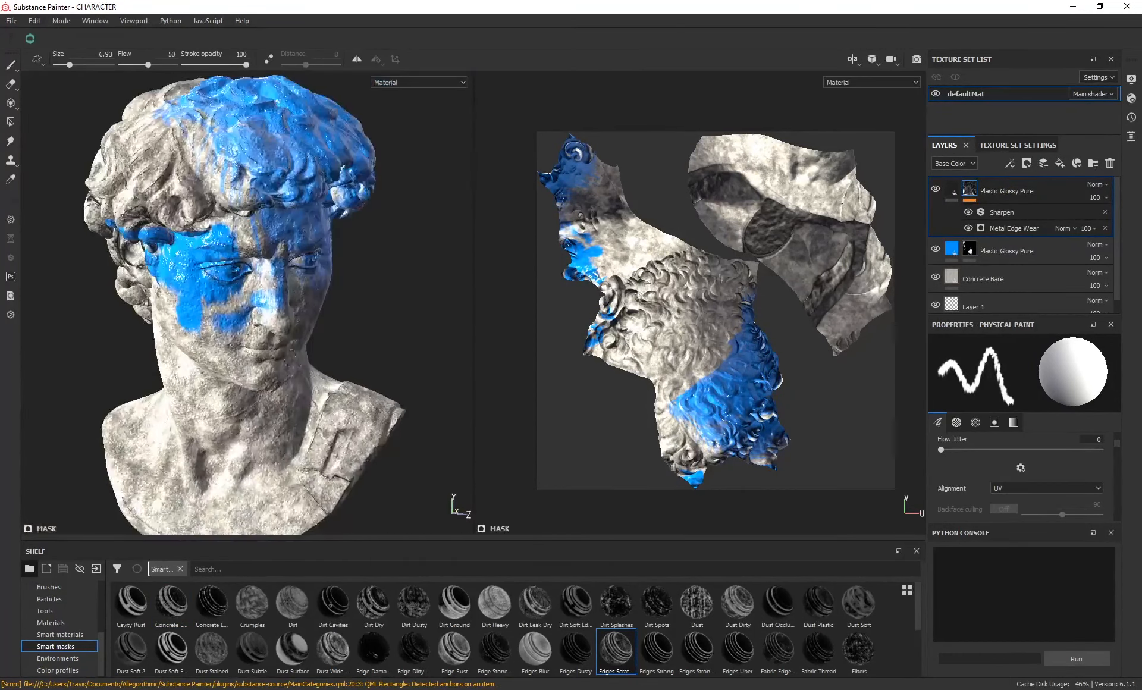
pyautogui.keyDown('alt'); pyautogui.moveTo(325, 349); pyautogui.dragTo(342, 326, button='middle'); pyautogui.keyUp('alt')
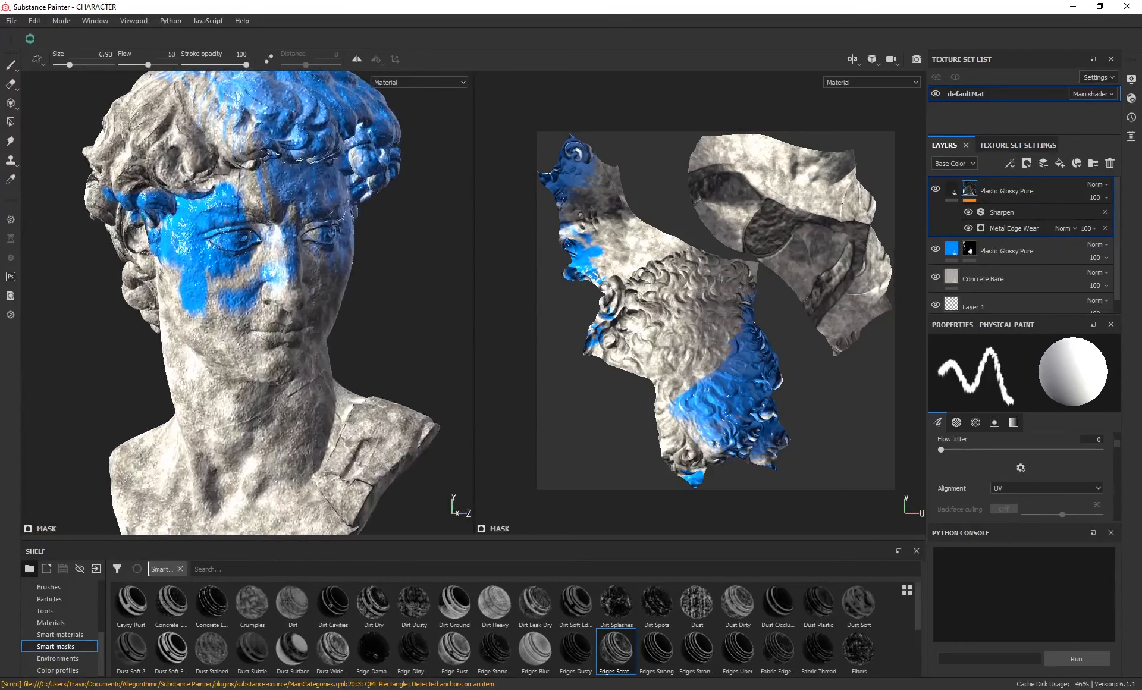
pyautogui.keyDown('alt'); pyautogui.moveTo(375, 307); pyautogui.dragTo(370, 289); pyautogui.keyUp('alt')
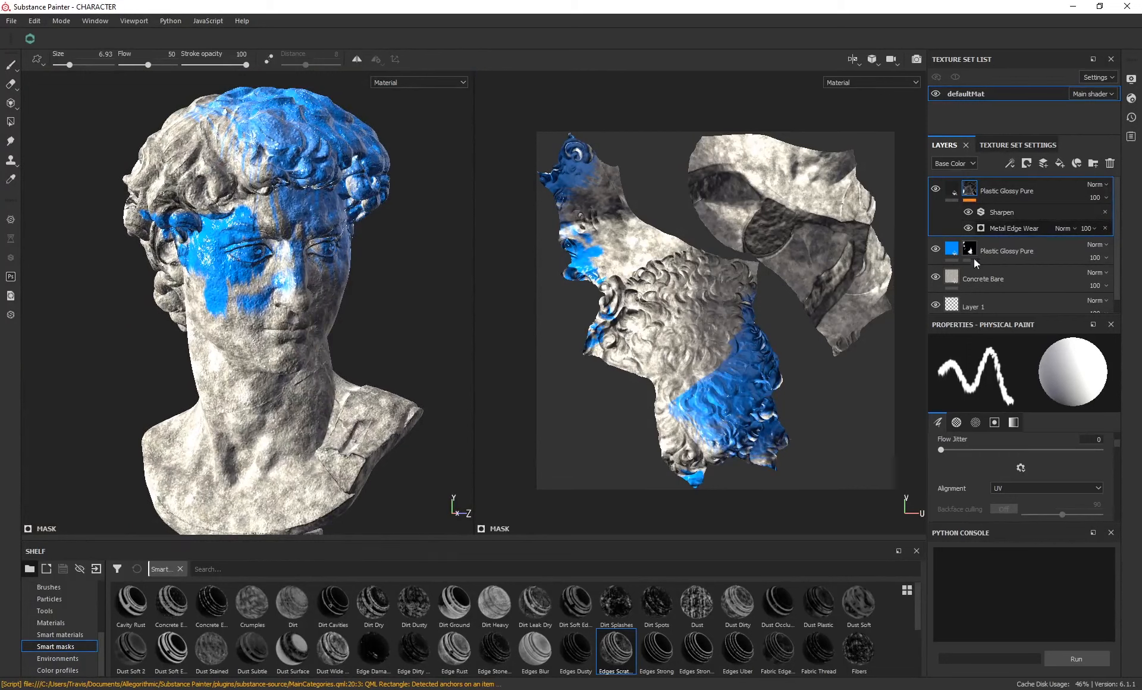
# Set the Wear Level of the near-black layer's Metal Edge Wear generator to 0.88
pyautogui.click(995, 226)
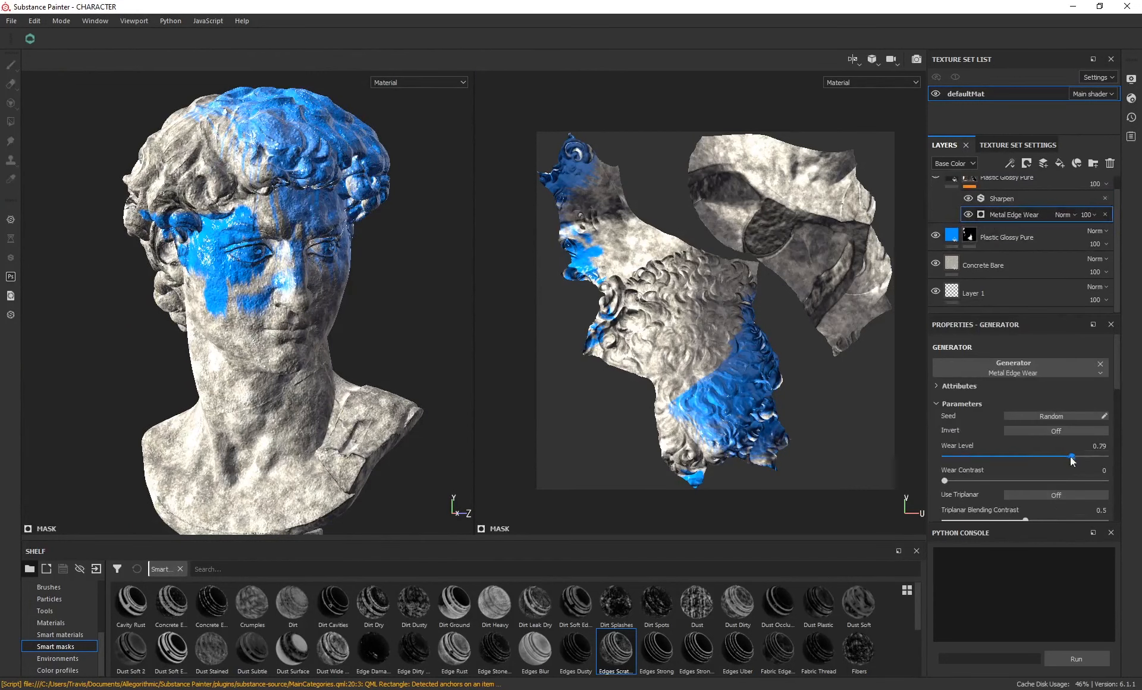
pyautogui.moveTo(1022, 455); pyautogui.dragTo(1086, 456)
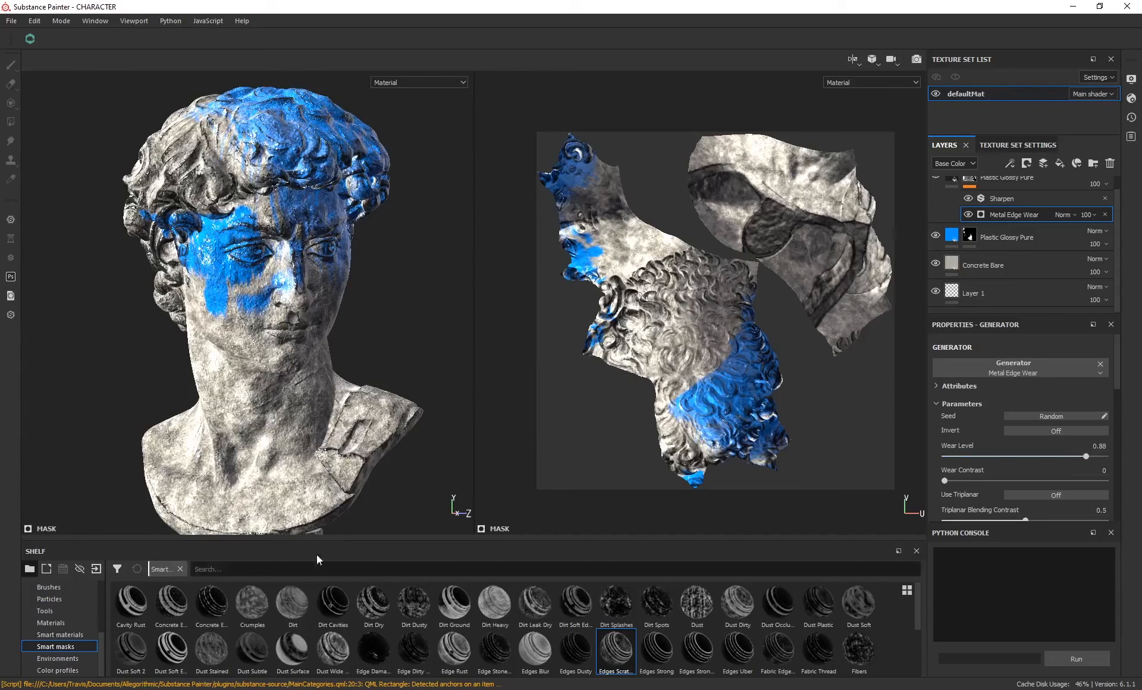
pyautogui.keyDown('alt'); pyautogui.moveTo(137, 288); pyautogui.dragTo(202, 301); pyautogui.keyUp('alt')
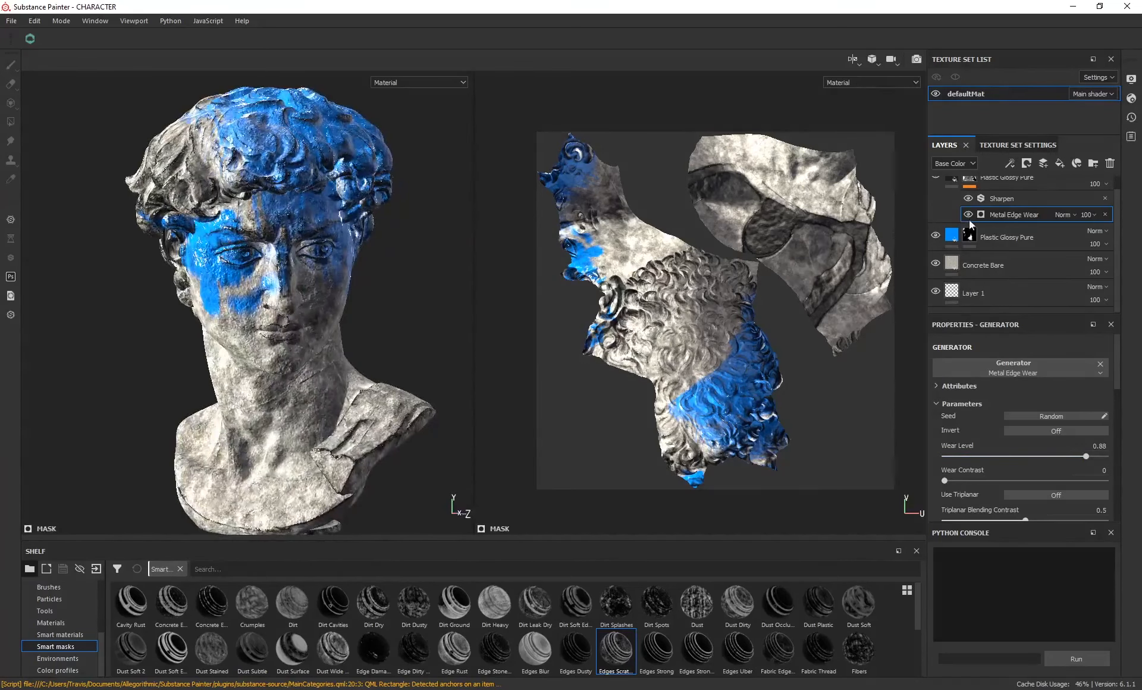
# Lighten the base color of the top Plastic Glossy Pure layer to a dark grey
pyautogui.scroll(1, 963, 208)
pyautogui.click(952, 191)
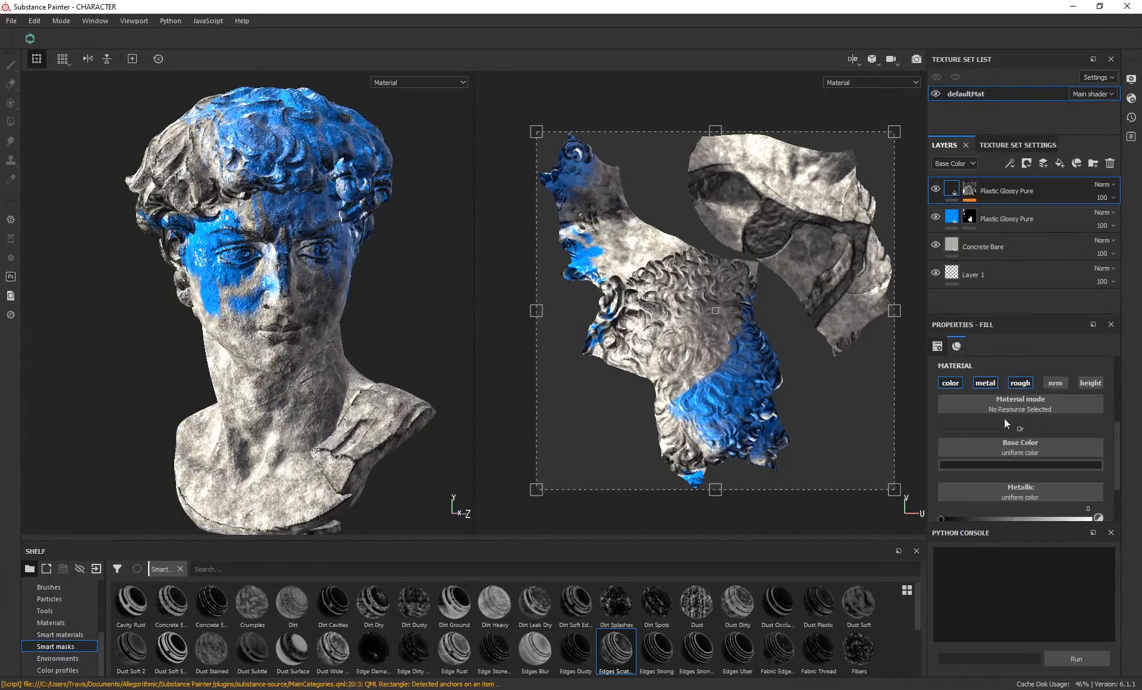
pyautogui.click(1011, 466)
pyautogui.moveTo(985, 571); pyautogui.dragTo(954, 559)
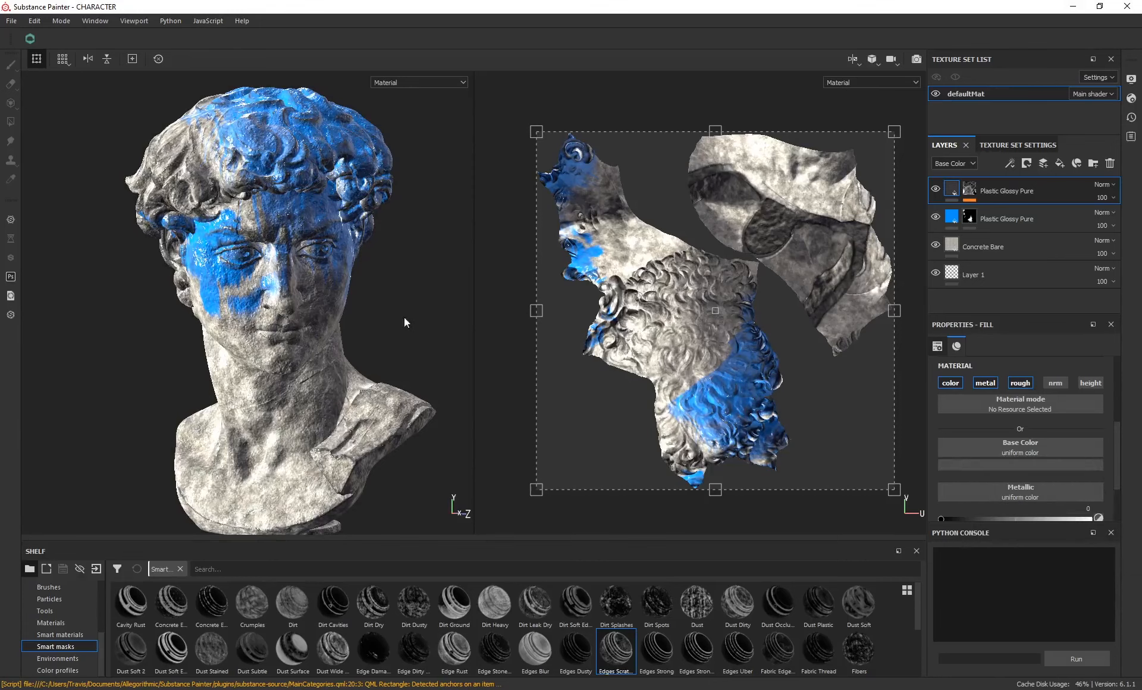
pyautogui.keyDown('alt'); pyautogui.moveTo(405, 322); pyautogui.dragTo(291, 307); pyautogui.keyUp('alt')
pyautogui.keyDown('alt'); pyautogui.moveTo(291, 307); pyautogui.dragTo(342, 323, button='right'); pyautogui.keyUp('alt')
pyautogui.keyDown('alt'); pyautogui.moveTo(352, 308); pyautogui.dragTo(338, 298, button='middle'); pyautogui.keyUp('alt')
pyautogui.keyDown('alt'); pyautogui.moveTo(338, 299); pyautogui.dragTo(367, 305); pyautogui.keyUp('alt')
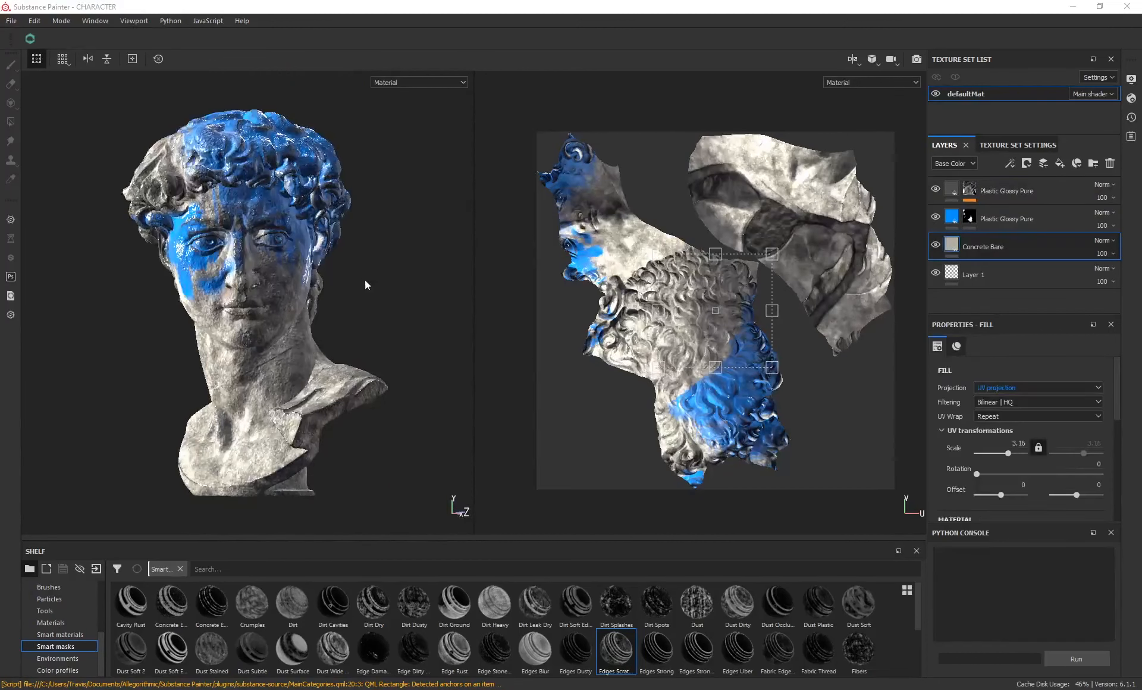
# Turn the Concrete Bare layer's height channel off and back on to compare the surface bumps on the face
pyautogui.keyDown('alt'); pyautogui.moveTo(365, 281); pyautogui.dragTo(347, 280); pyautogui.keyUp('alt')
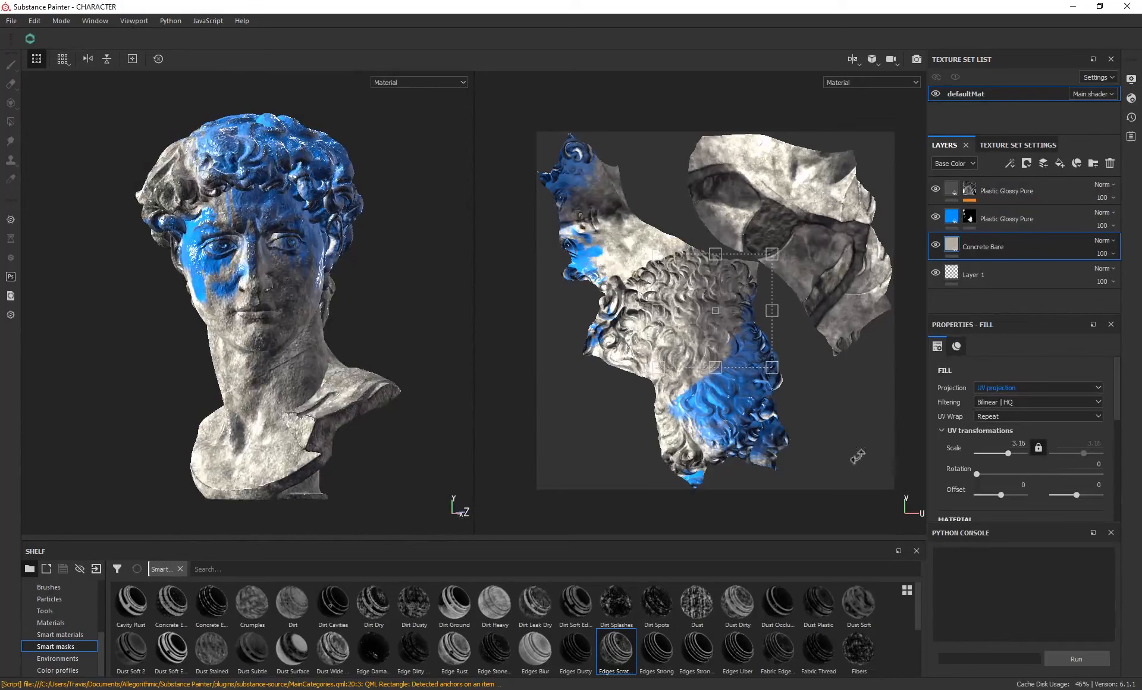
pyautogui.keyDown('alt'); pyautogui.moveTo(237, 296); pyautogui.dragTo(211, 348, button='right'); pyautogui.keyUp('alt')
pyautogui.keyDown('alt'); pyautogui.moveTo(210, 348); pyautogui.dragTo(227, 341); pyautogui.keyUp('alt')
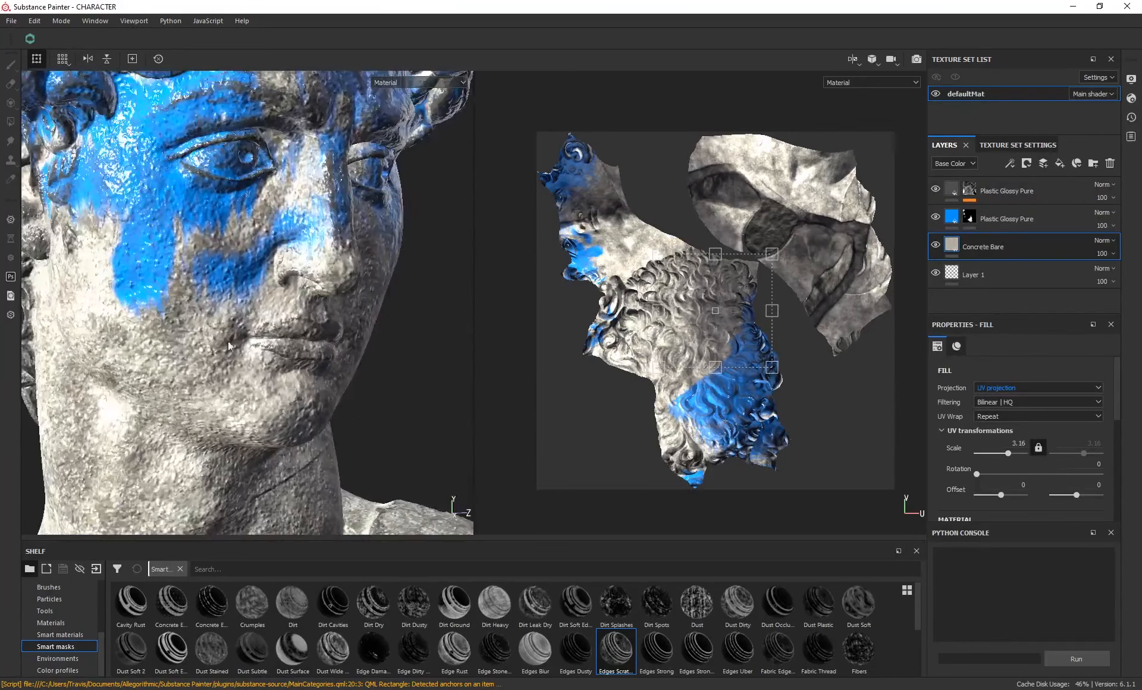
pyautogui.keyDown('alt'); pyautogui.moveTo(244, 332); pyautogui.dragTo(250, 374, button='right'); pyautogui.keyUp('alt')
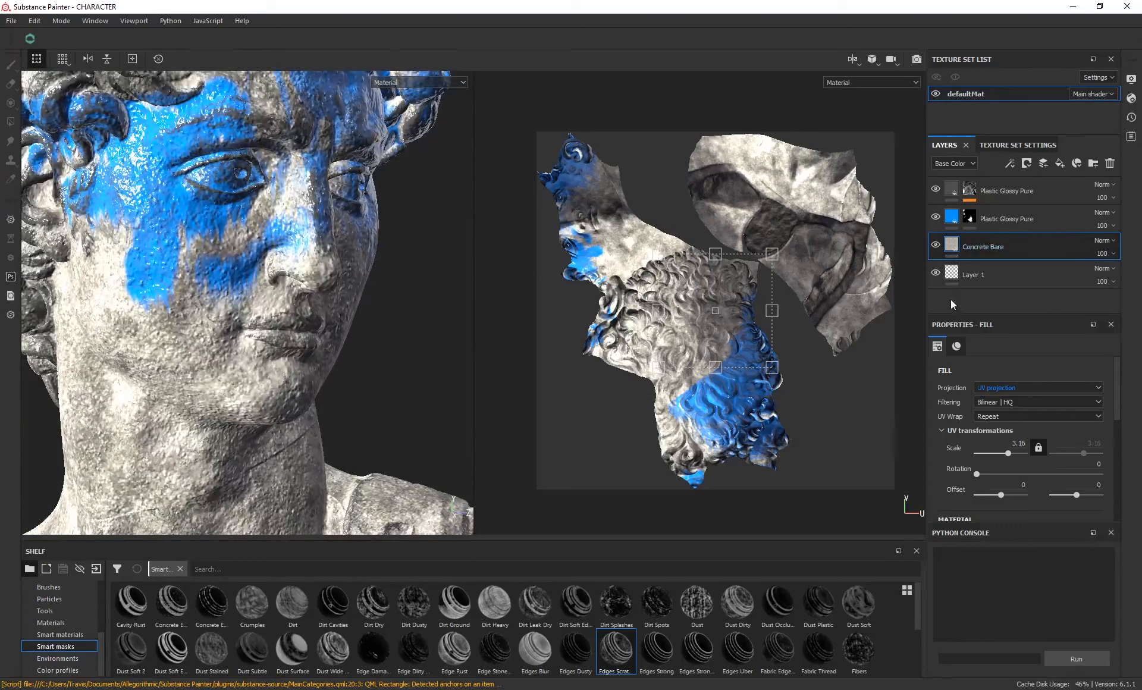
pyautogui.scroll(-1, 945, 464)
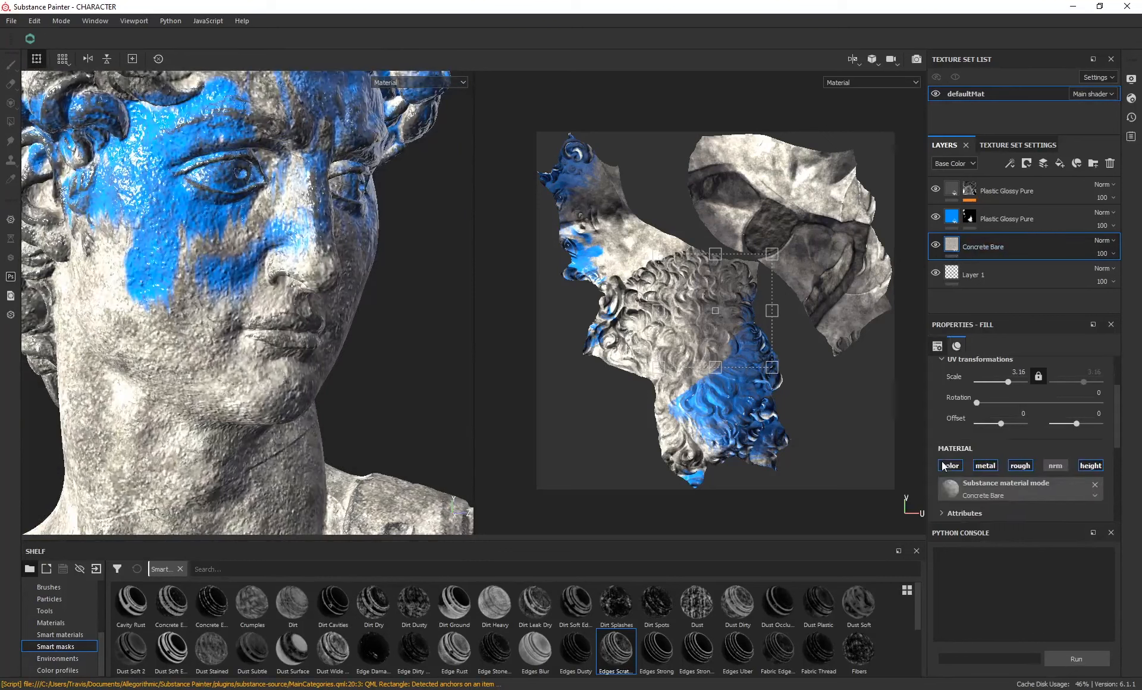
pyautogui.click(1091, 465)
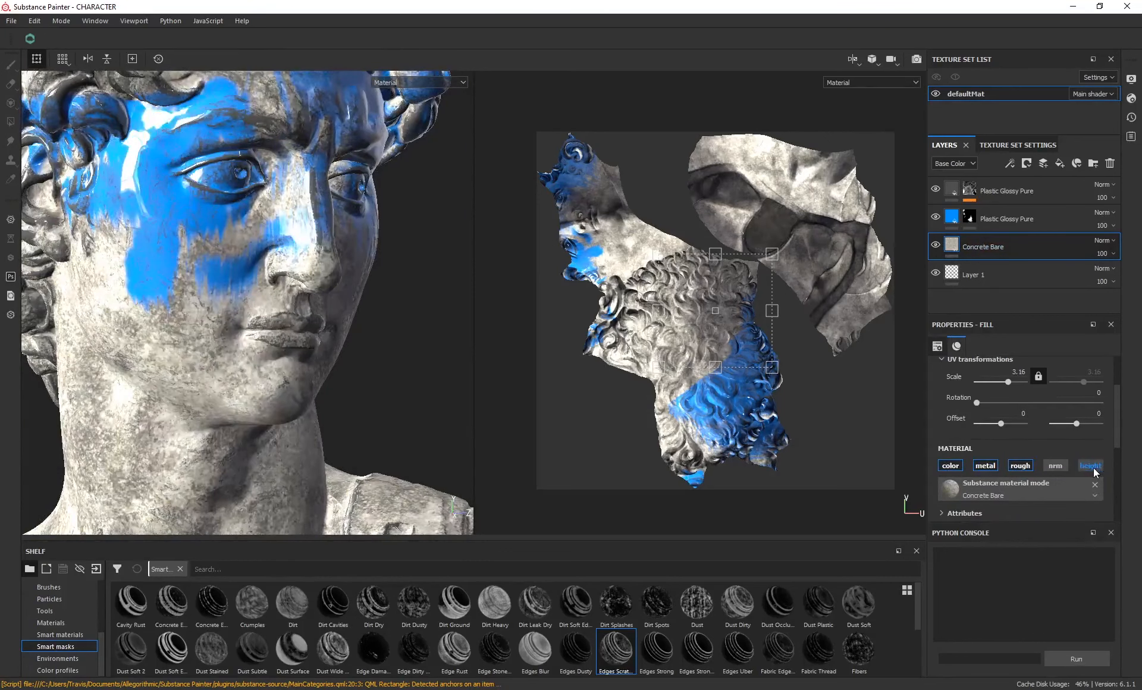
pyautogui.moveTo(246, 277)
pyautogui.keyDown('alt'); pyautogui.mouseDown()
pyautogui.moveTo(267, 277)
pyautogui.moveTo(232, 268)
pyautogui.mouseUp(); pyautogui.keyUp('alt')
pyautogui.scroll(-3, 248, 279)
pyautogui.scroll(6, 247, 283)
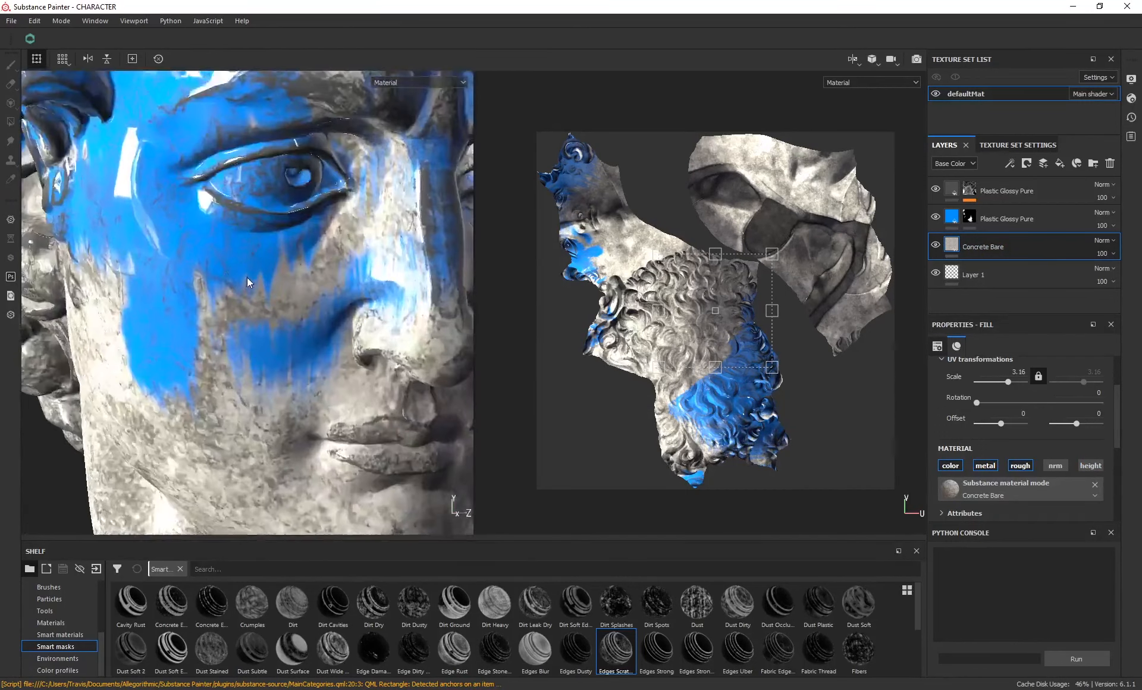
pyautogui.click(1090, 467)
pyautogui.scroll(2, 949, 429)
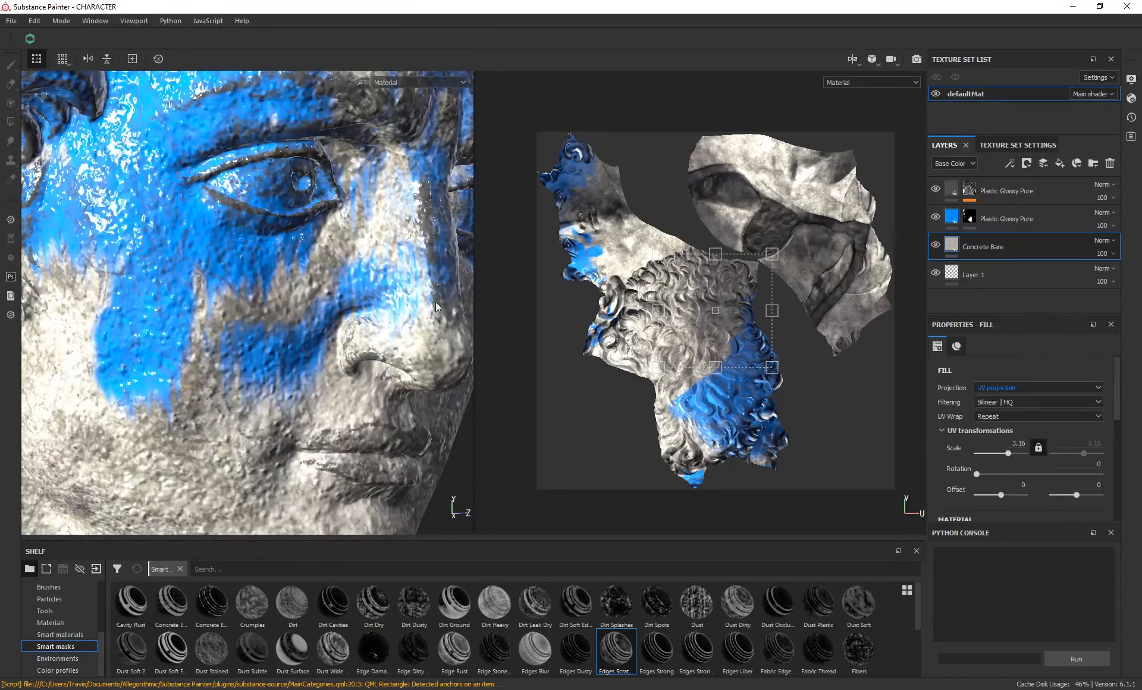
pyautogui.scroll(-6, 436, 307)
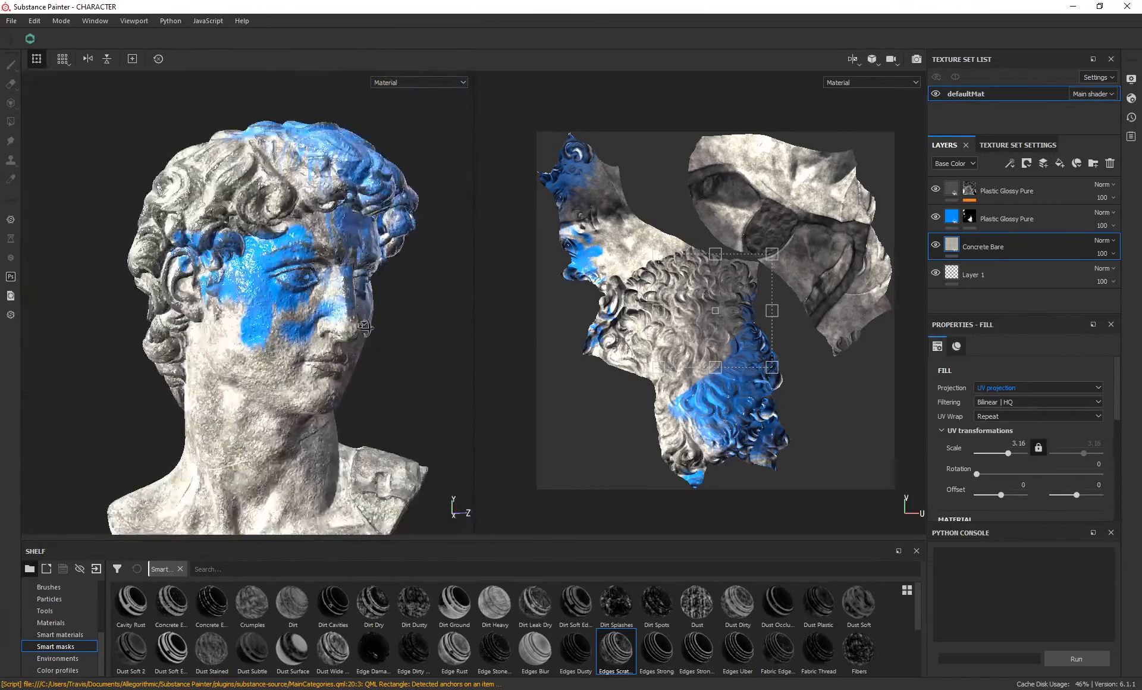
# Try tri-planar projection on the Concrete Bare fill, shifting it over the face, and return the fill to UV projection
pyautogui.keyDown('alt'); pyautogui.moveTo(364, 326); pyautogui.dragTo(321, 333); pyautogui.keyUp('alt')
pyautogui.click(1017, 386)
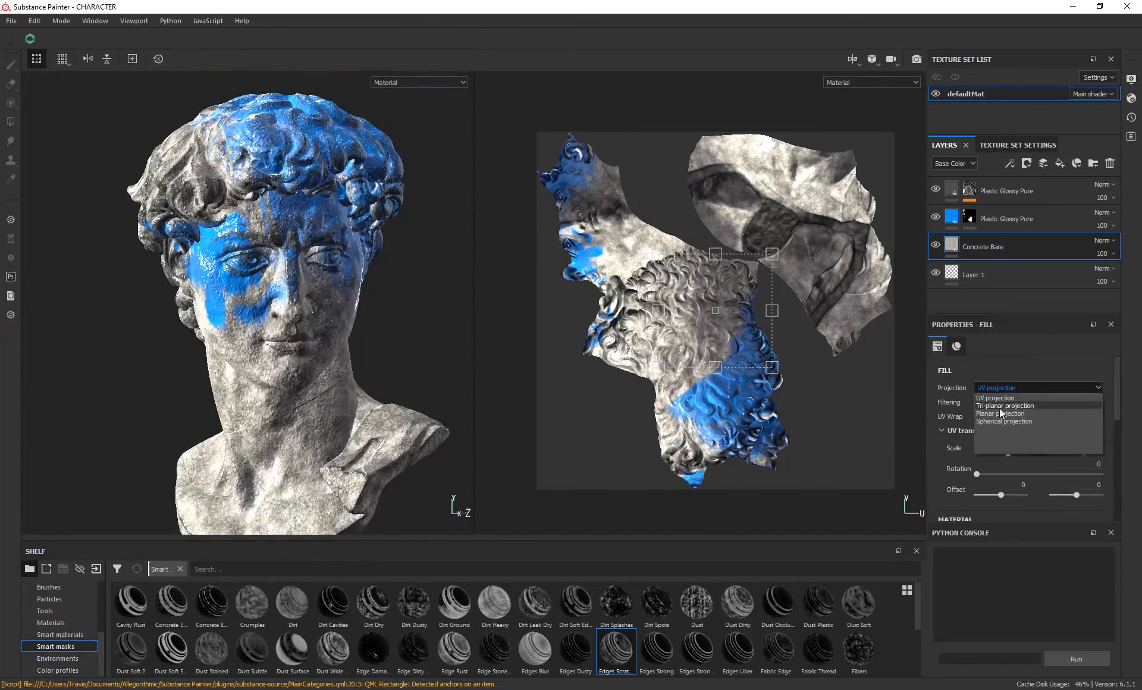
pyautogui.click(1000, 406)
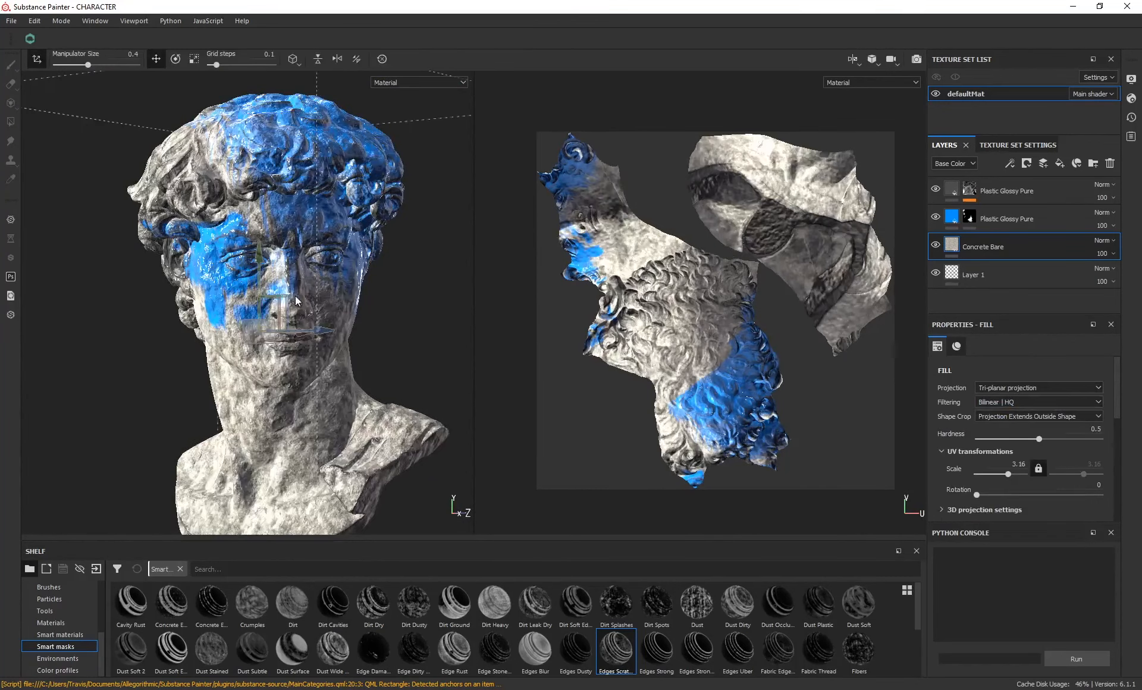
pyautogui.scroll(4, 253, 269)
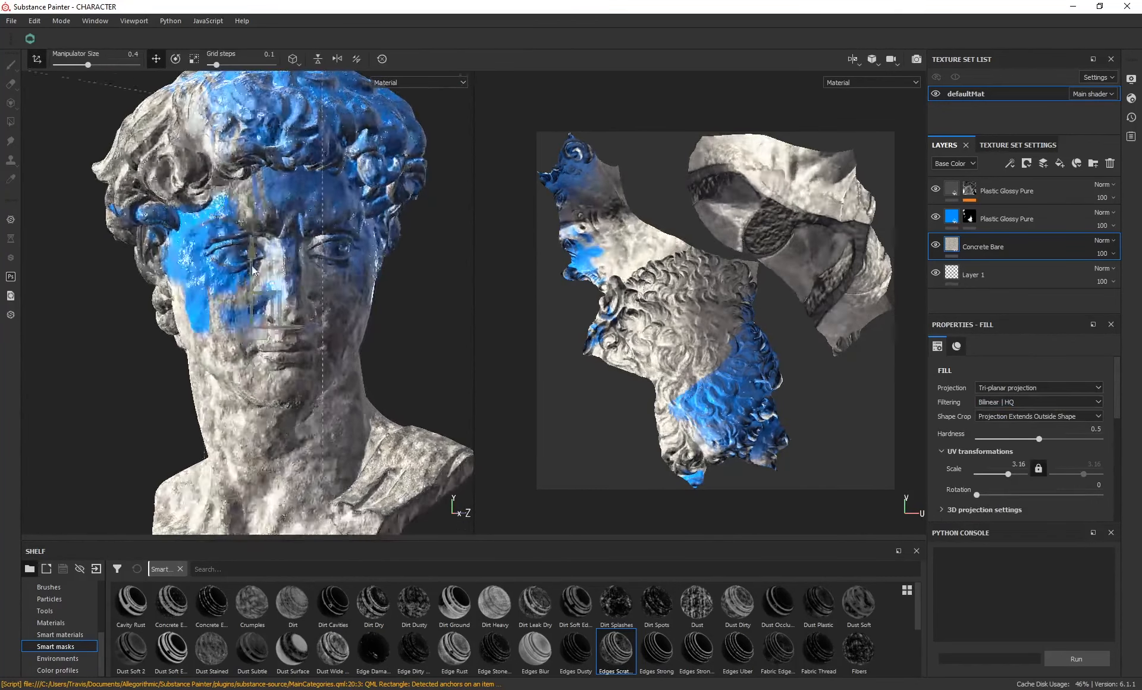
pyautogui.moveTo(252, 267); pyautogui.dragTo(270, 333)
pyautogui.moveTo(406, 312)
pyautogui.keyDown('alt'); pyautogui.mouseDown()
pyautogui.moveTo(386, 314)
pyautogui.moveTo(458, 311)
pyautogui.moveTo(401, 317)
pyautogui.mouseUp(); pyautogui.keyUp('alt')
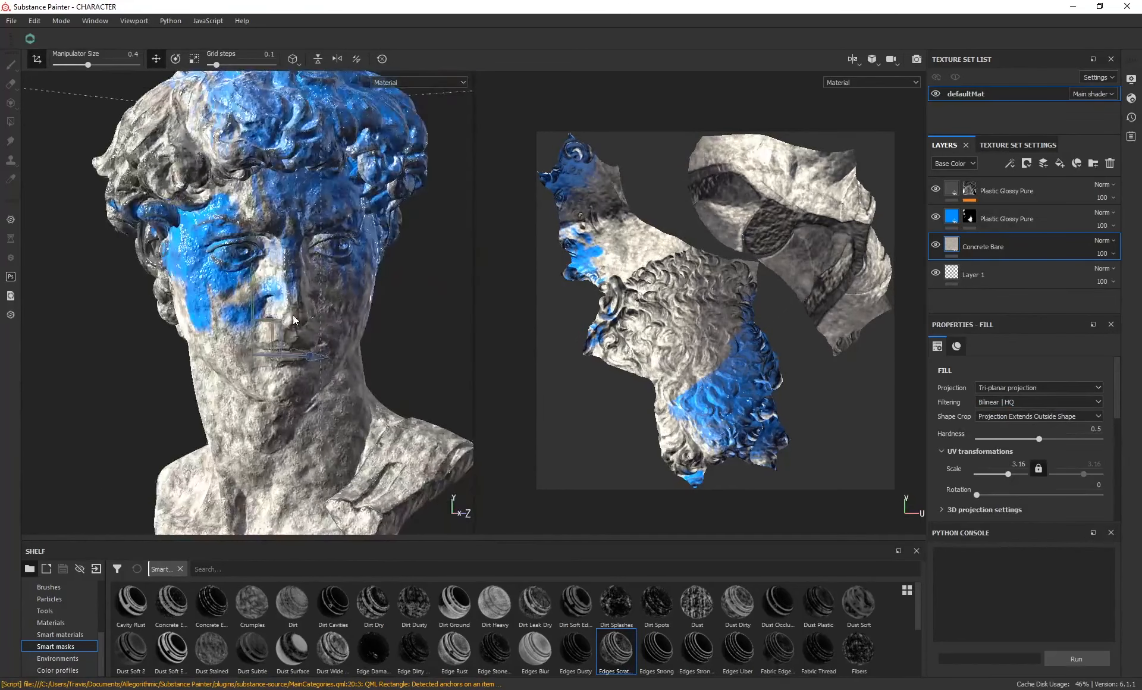
pyautogui.click(1060, 385)
pyautogui.click(1011, 398)
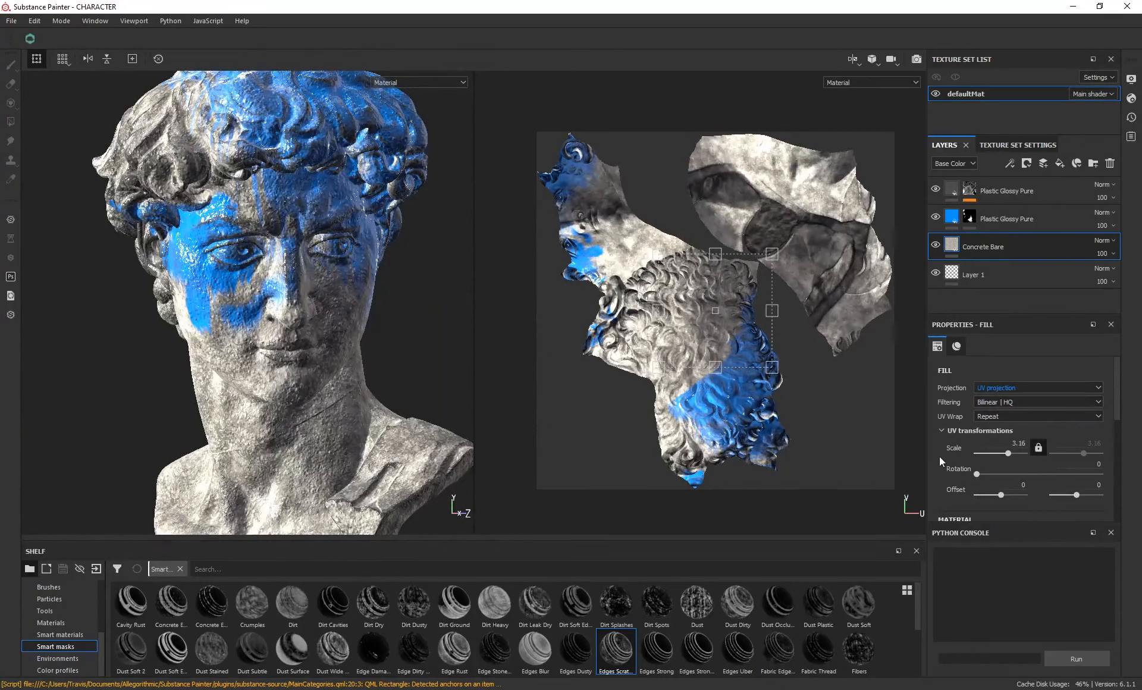
# Lower the Concrete Bare material's bump intensity slightly
pyautogui.scroll(-6, 940, 456)
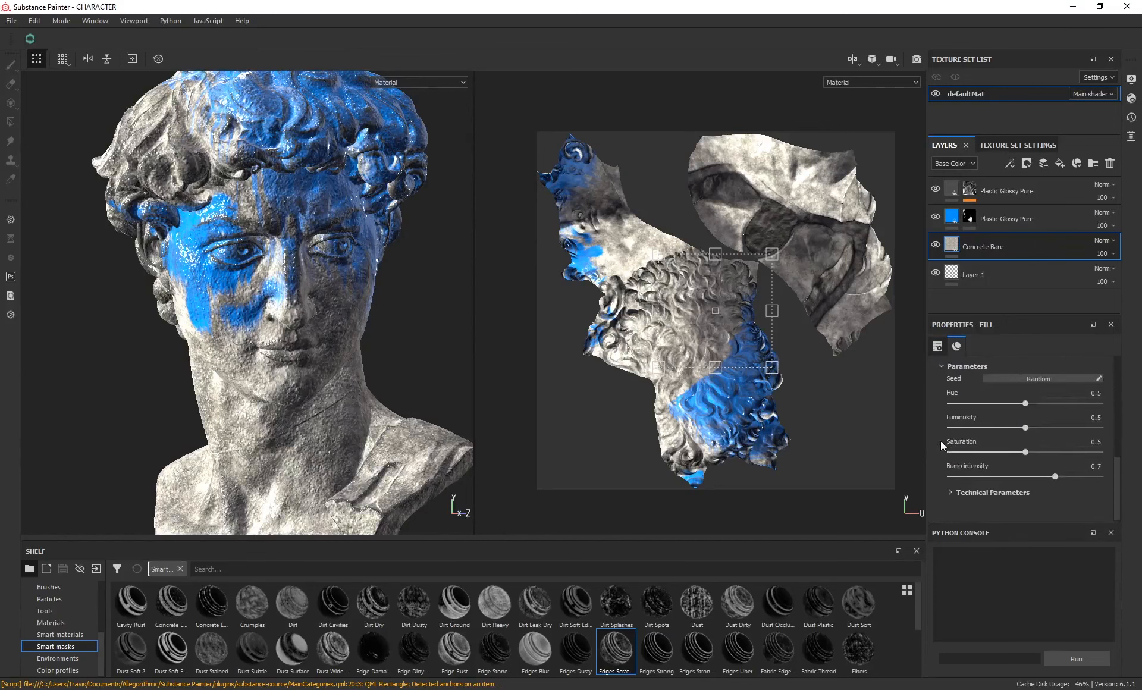
pyautogui.scroll(4, 941, 441)
pyautogui.scroll(-4, 940, 441)
pyautogui.moveTo(1056, 477); pyautogui.dragTo(1051, 477)
# Toggle the Concrete Bare layer's height and roughness channels off and on to compare their effect on the head
pyautogui.scroll(3, 957, 395)
pyautogui.scroll(-3, 970, 422)
pyautogui.scroll(3, 977, 438)
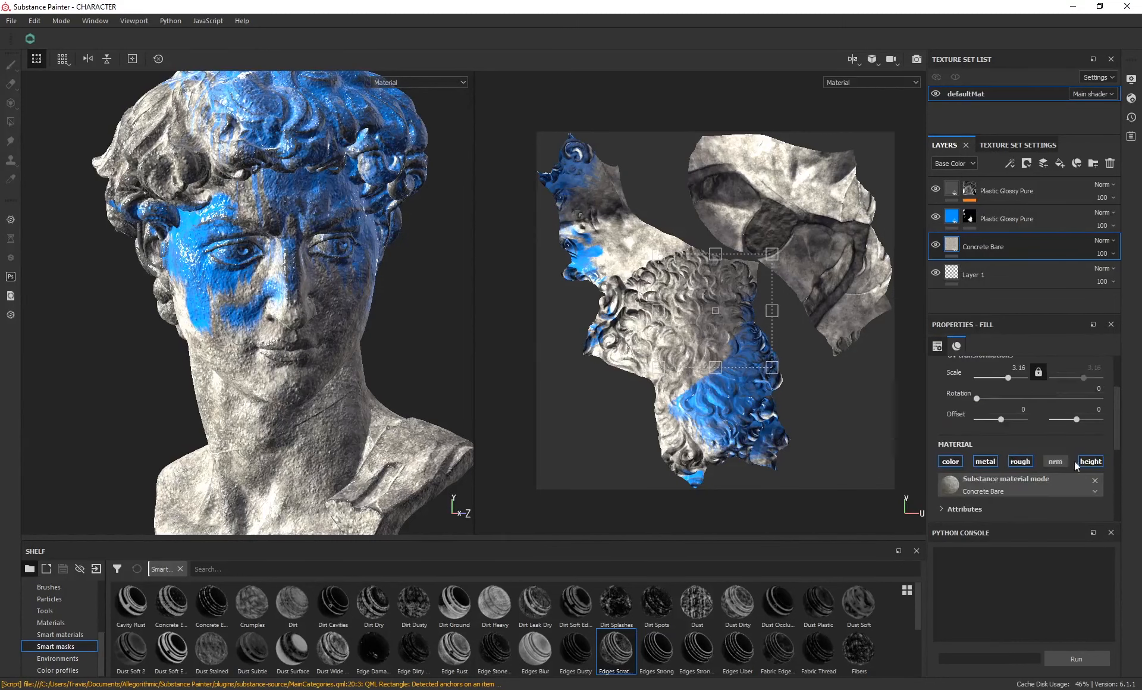
pyautogui.click(1095, 462)
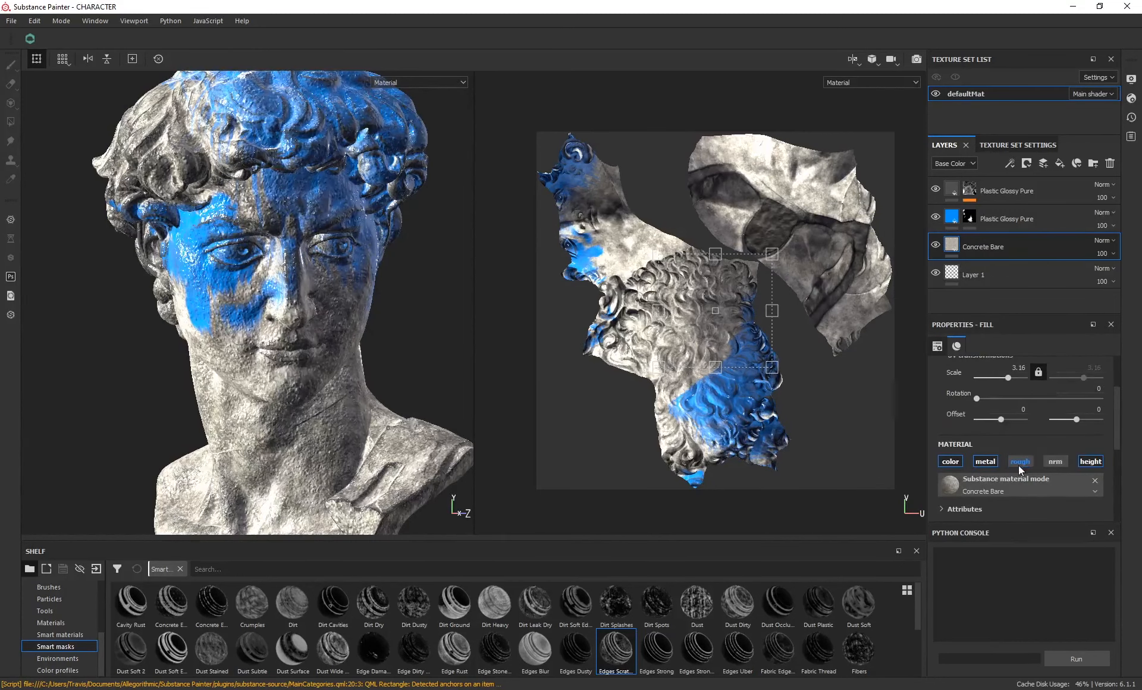
pyautogui.keyDown('alt'); pyautogui.moveTo(426, 287); pyautogui.dragTo(385, 281); pyautogui.keyUp('alt')
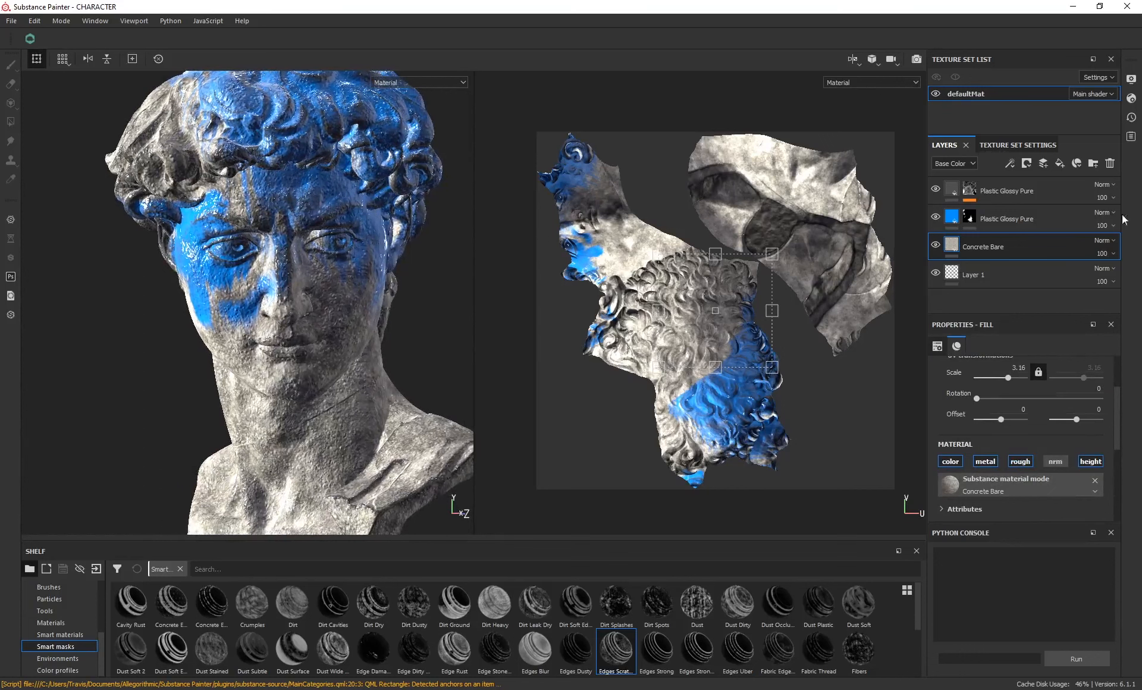
# Set the base color blending mode of the blue Plastic Glossy Pure layer to Normal map combine
pyautogui.click(1027, 220)
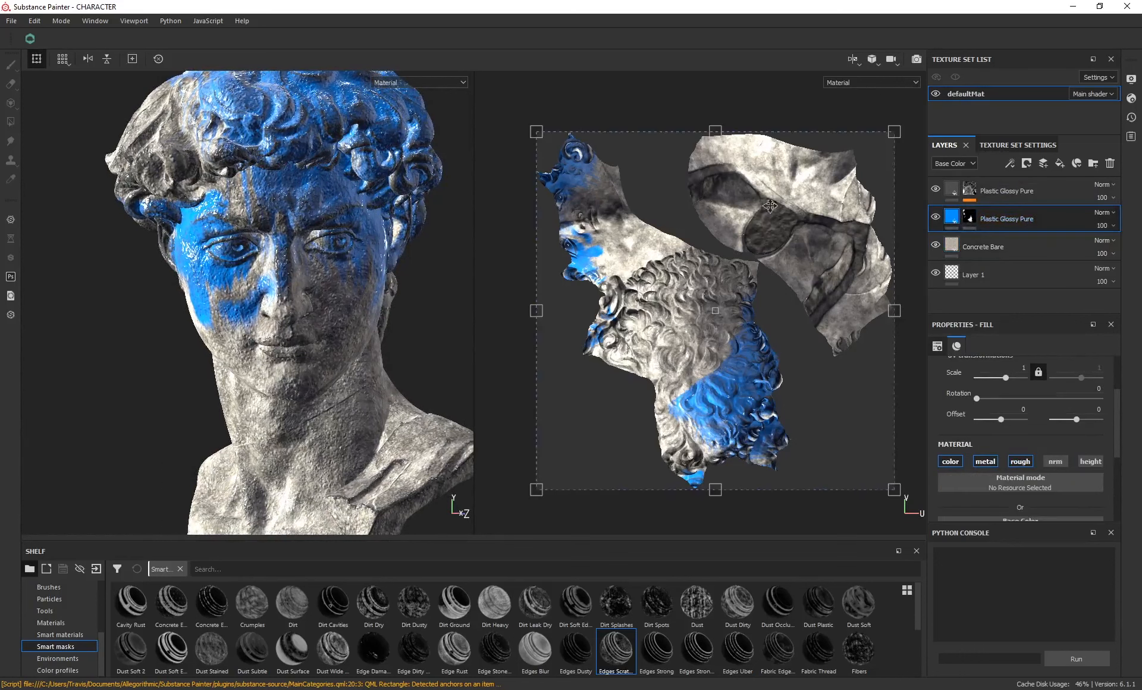
pyautogui.click(1102, 213)
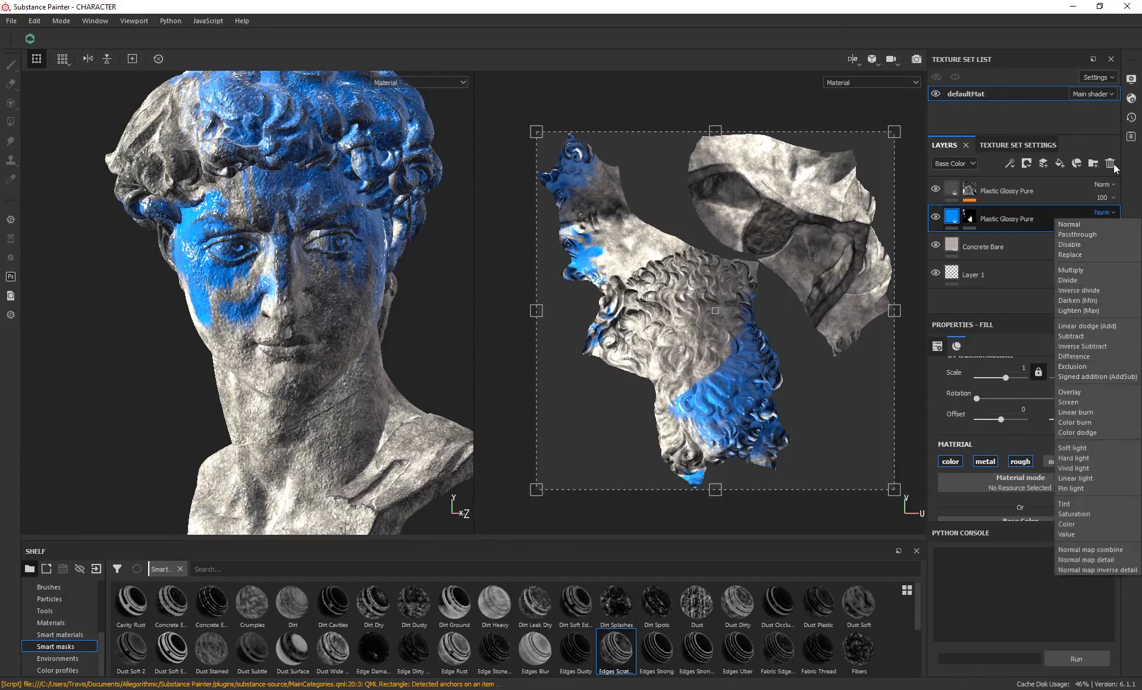
pyautogui.click(1093, 552)
pyautogui.scroll(2, 380, 256)
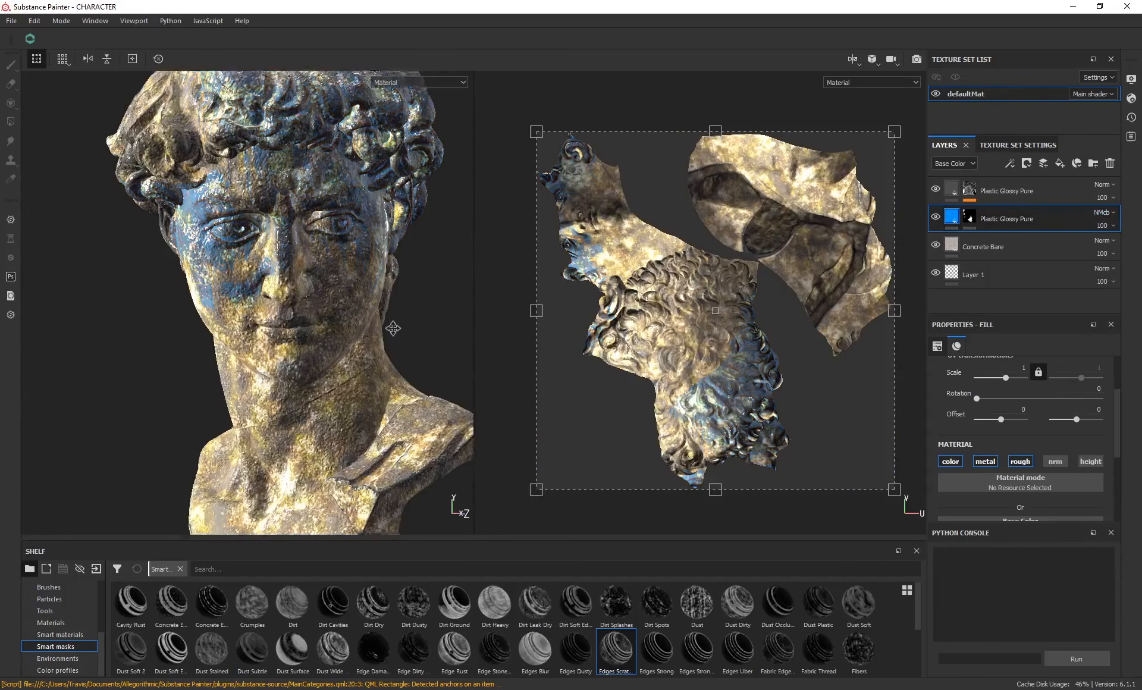
pyautogui.scroll(-3, 354, 274)
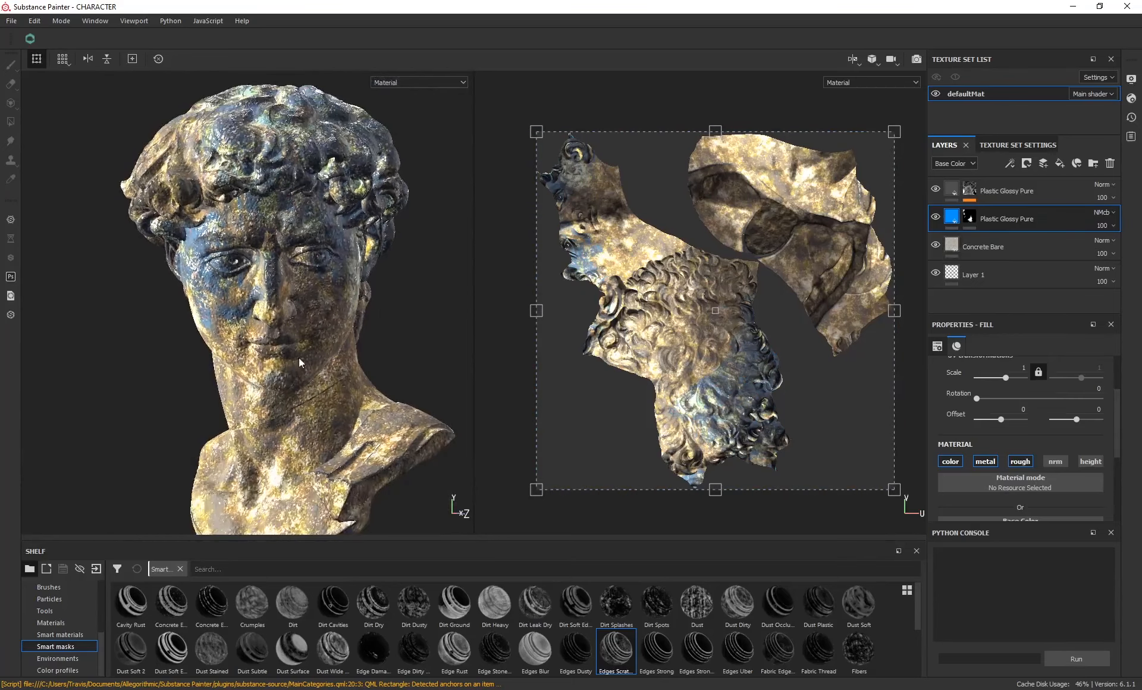
pyautogui.keyDown('alt'); pyautogui.moveTo(302, 364); pyautogui.dragTo(281, 295); pyautogui.keyUp('alt')
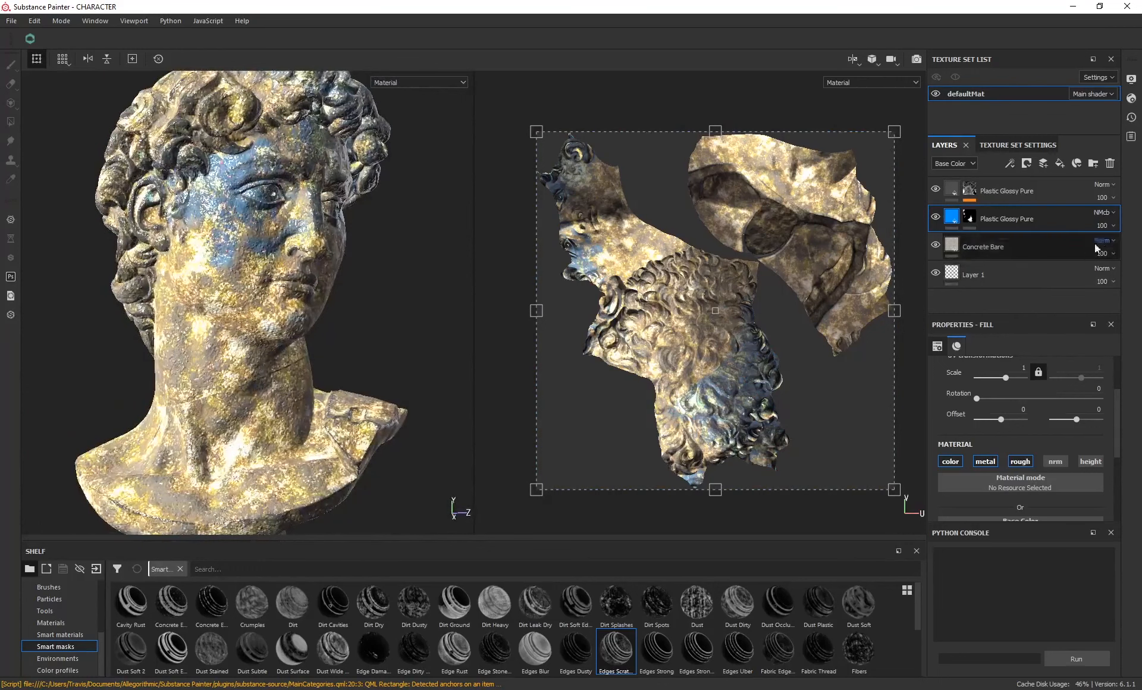
# Try the Normal map detail and Normal map inverse detail blending modes on the base color of the blue Plastic Glossy Pure layer
pyautogui.click(1104, 212)
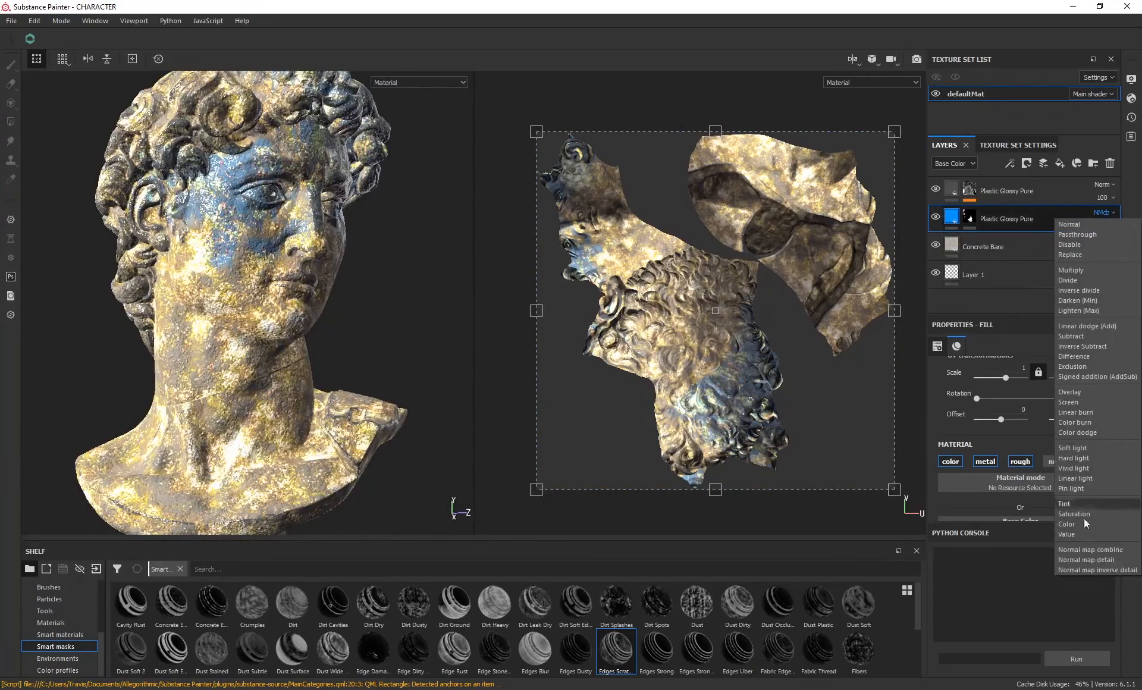
pyautogui.click(1095, 560)
pyautogui.click(1102, 213)
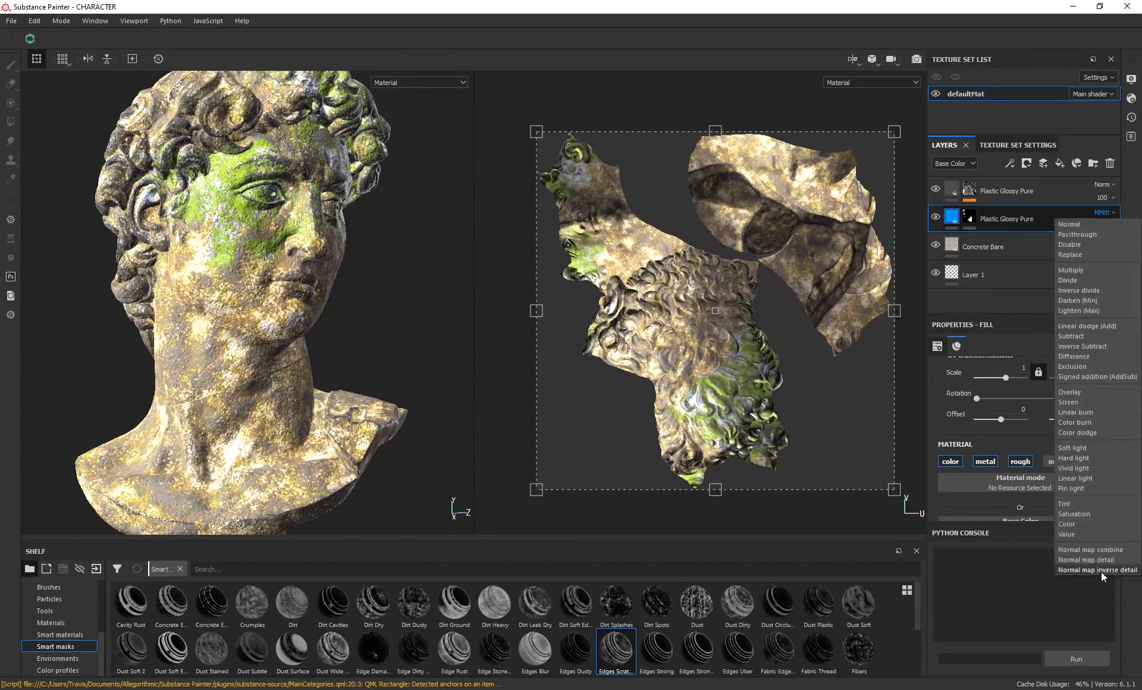
pyautogui.click(1094, 569)
pyautogui.keyDown('alt'); pyautogui.moveTo(466, 296); pyautogui.dragTo(313, 290); pyautogui.keyUp('alt')
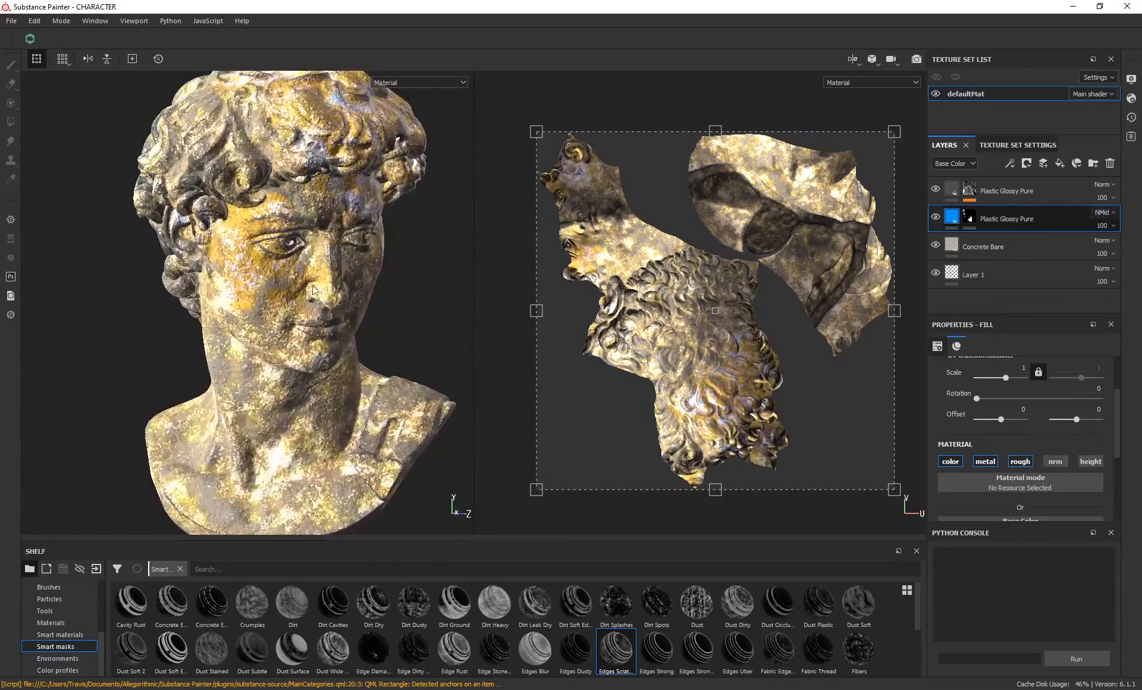
pyautogui.keyDown('alt'); pyautogui.moveTo(259, 244); pyautogui.dragTo(326, 292); pyautogui.keyUp('alt')
pyautogui.keyDown('alt'); pyautogui.moveTo(326, 292); pyautogui.dragTo(282, 289, button='middle'); pyautogui.keyUp('alt')
pyautogui.keyDown('alt'); pyautogui.moveTo(282, 289); pyautogui.dragTo(321, 371, button='right'); pyautogui.keyUp('alt')
pyautogui.scroll(-5, 321, 371)
pyautogui.keyDown('alt'); pyautogui.moveTo(327, 386); pyautogui.dragTo(312, 360, button='middle'); pyautogui.keyUp('alt')
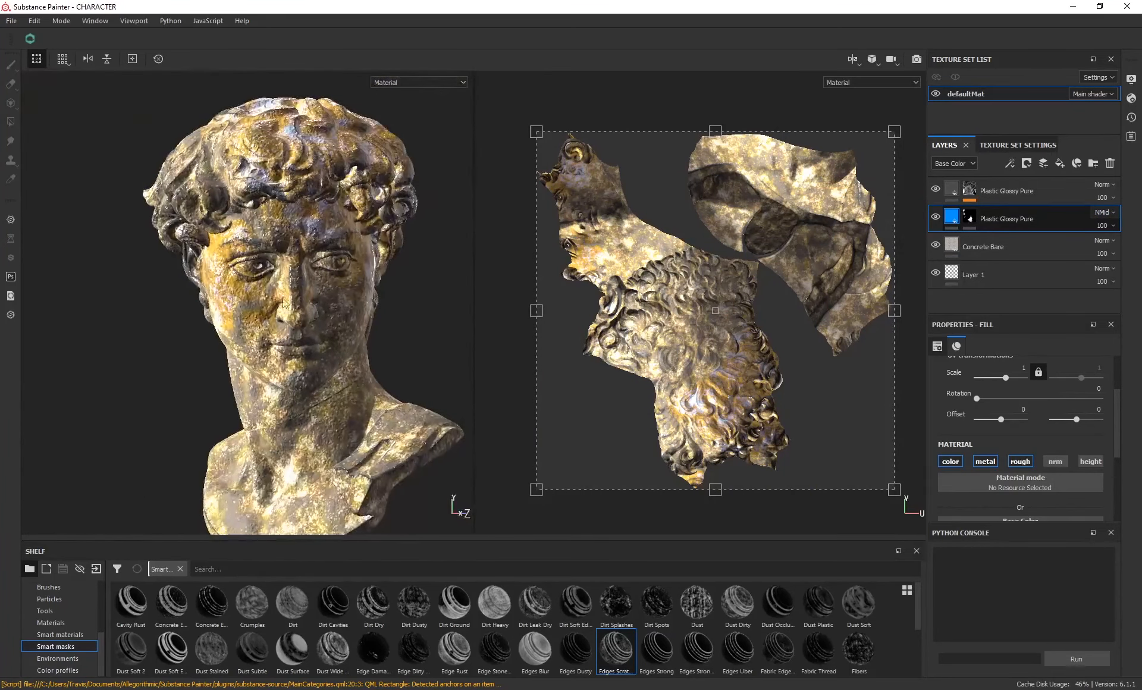
# Compare Normal blending on the blue Plastic Glossy Pure layer's base color and return it to Normal map combine
pyautogui.click(1105, 212)
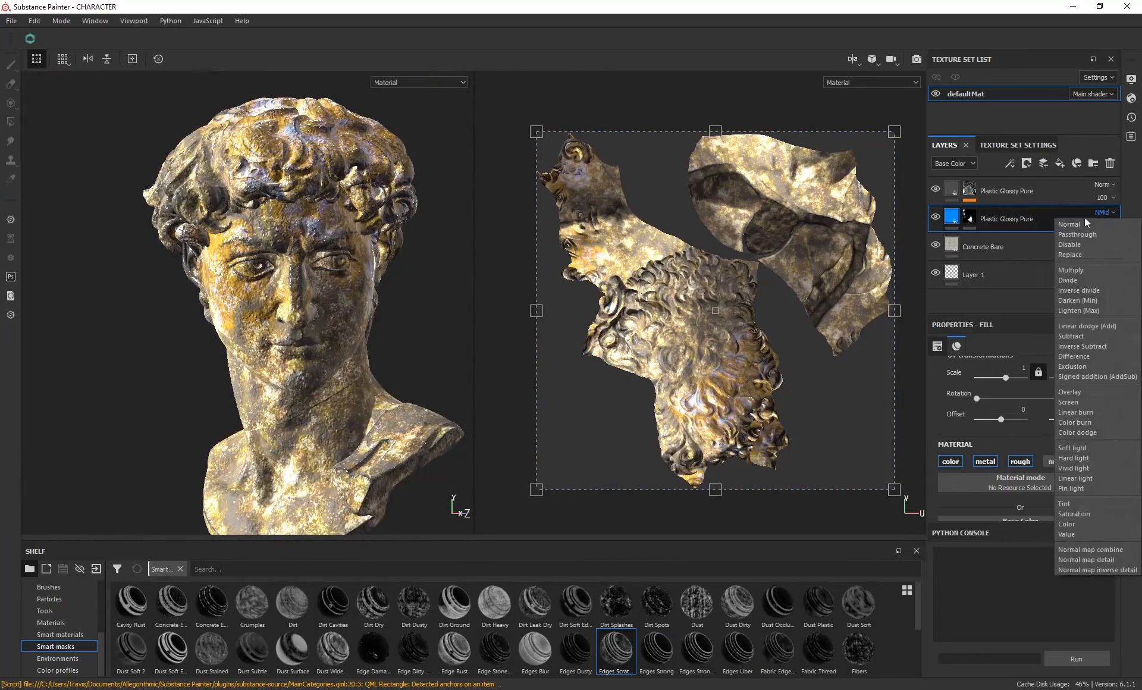
pyautogui.click(1079, 224)
pyautogui.keyDown('alt'); pyautogui.moveTo(329, 279); pyautogui.dragTo(316, 254, button='middle'); pyautogui.keyUp('alt')
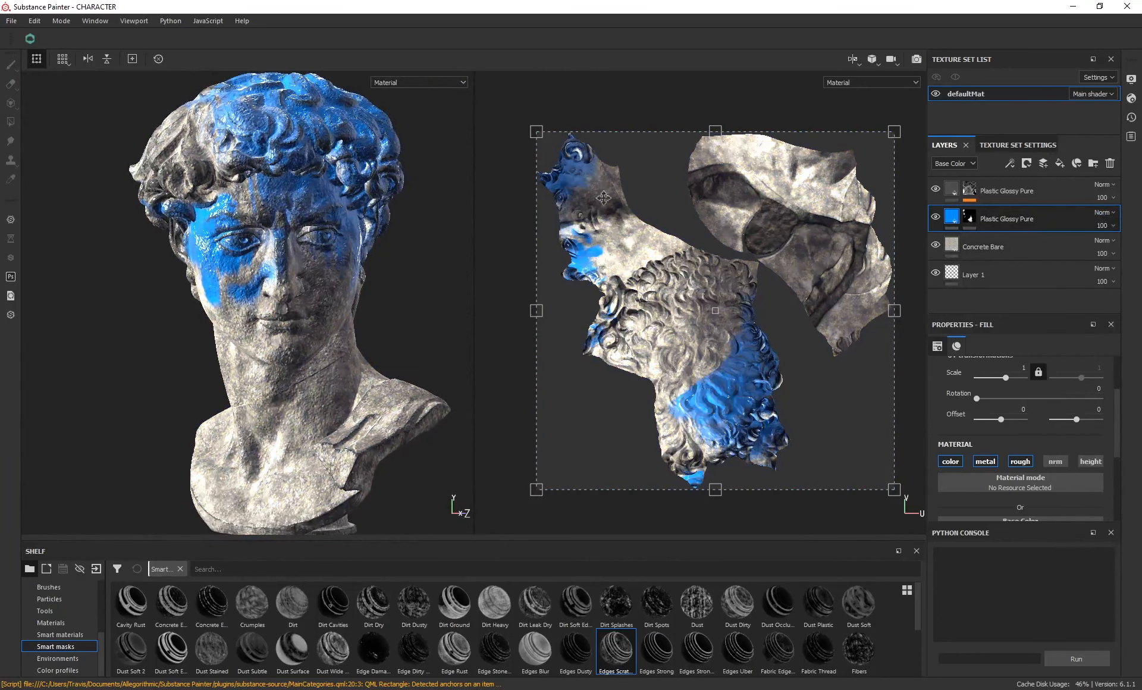
pyautogui.click(1105, 213)
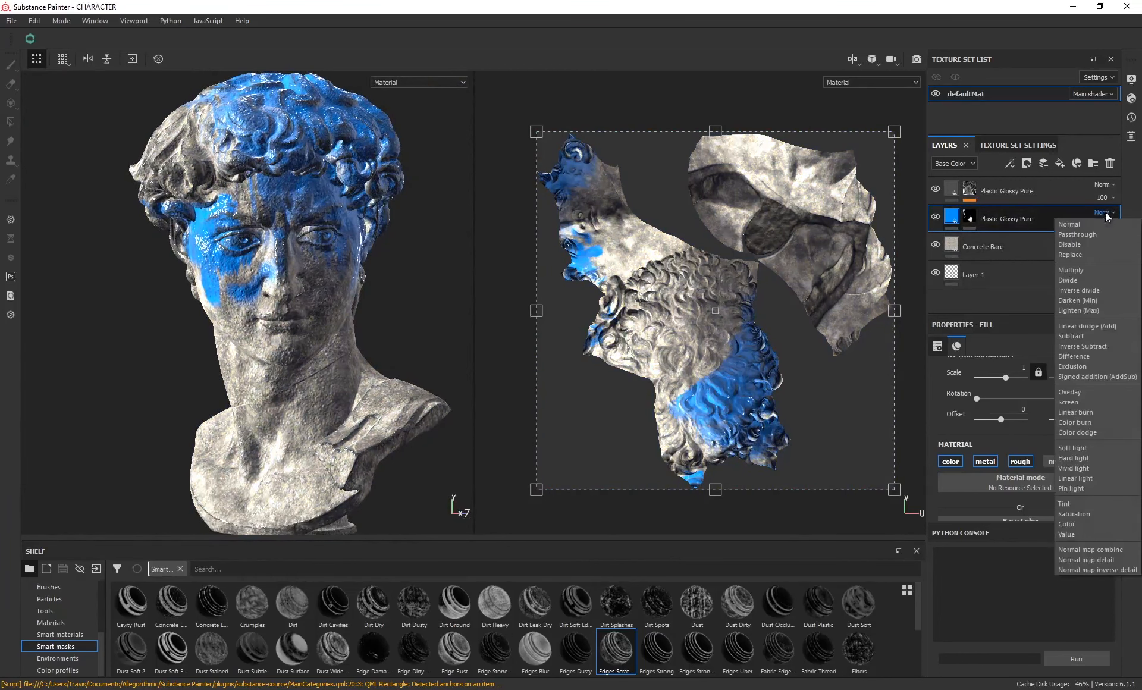
pyautogui.click(1076, 549)
pyautogui.moveTo(356, 268)
pyautogui.keyDown('alt'); pyautogui.mouseDown()
pyautogui.moveTo(315, 269)
pyautogui.moveTo(352, 283)
pyautogui.moveTo(300, 277)
pyautogui.moveTo(357, 272)
pyautogui.mouseUp(); pyautogui.keyUp('alt')
pyautogui.scroll(-1, 352, 283)
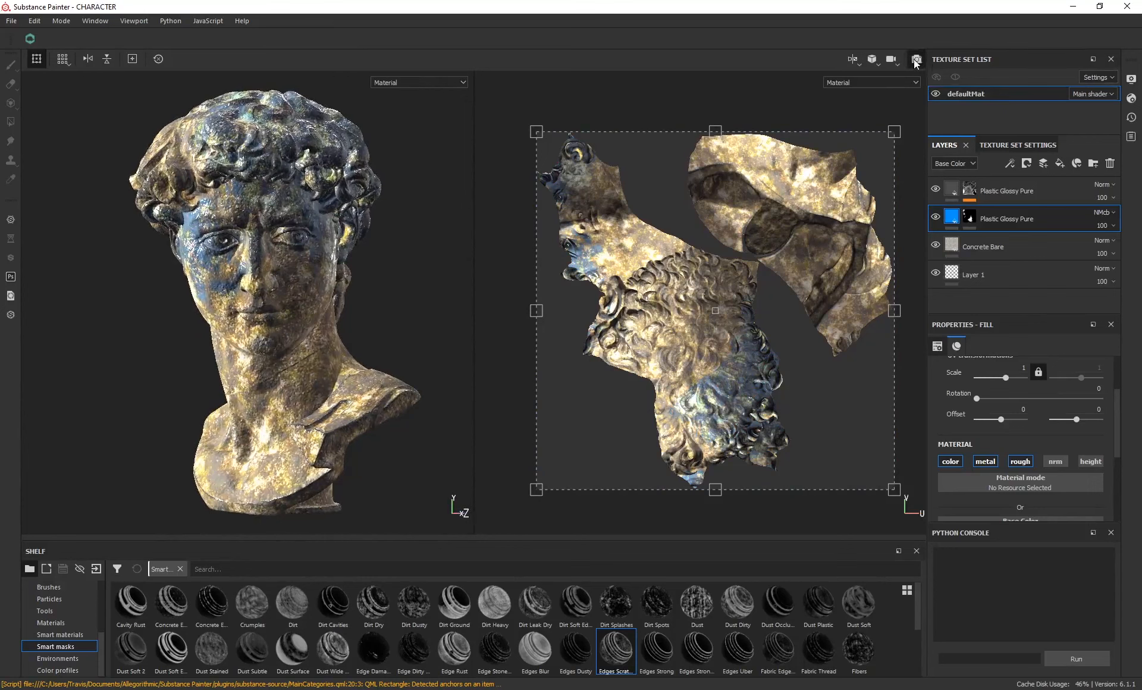
# Render the bust in Iray and look through the environment and dome settings
pyautogui.press('F10')
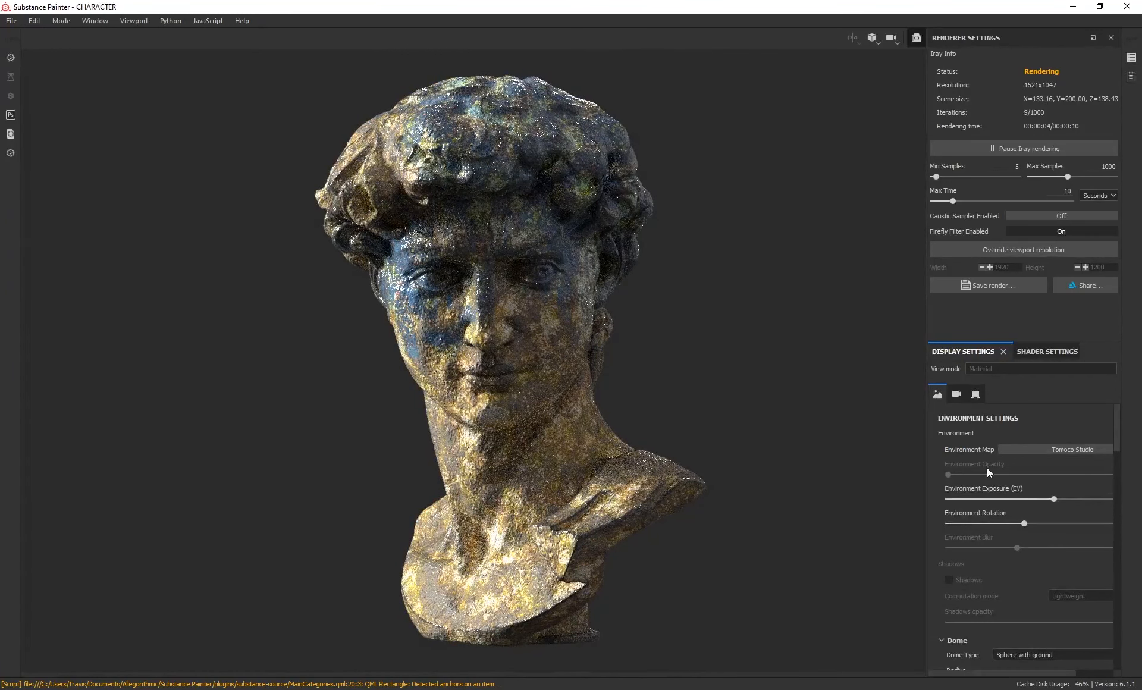
pyautogui.scroll(-3, 941, 509)
pyautogui.scroll(3, 941, 508)
pyautogui.scroll(-9, 935, 488)
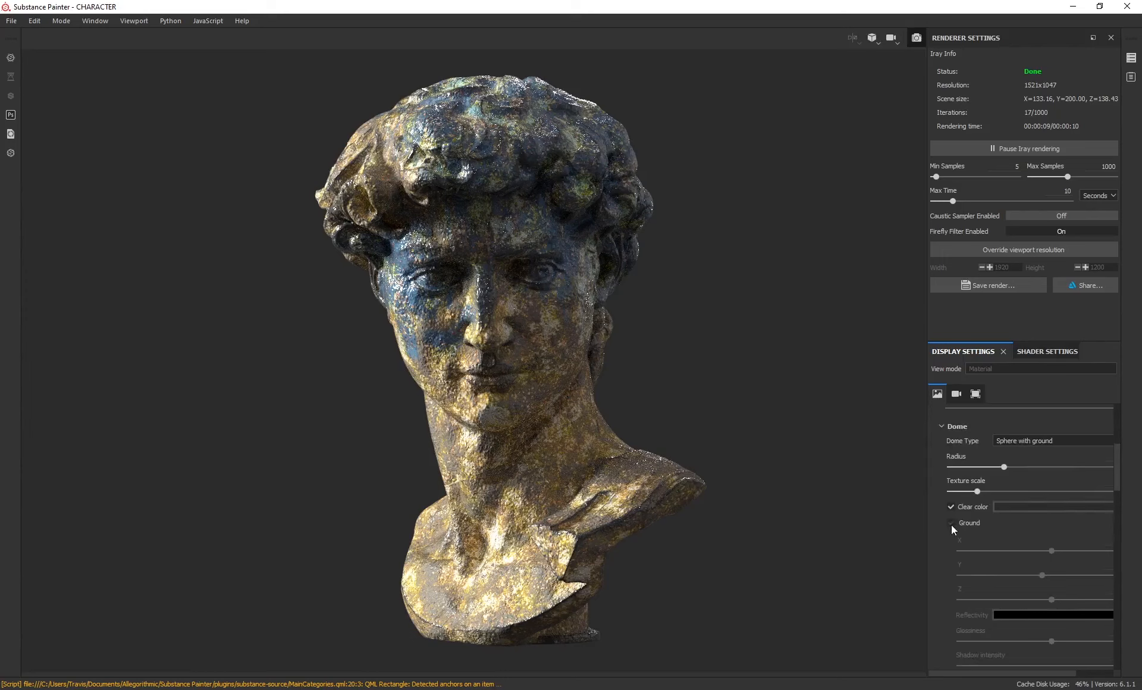
# Increase the render camera's focal length slightly so the bust fills more of the frame
pyautogui.scroll(-5, 942, 491)
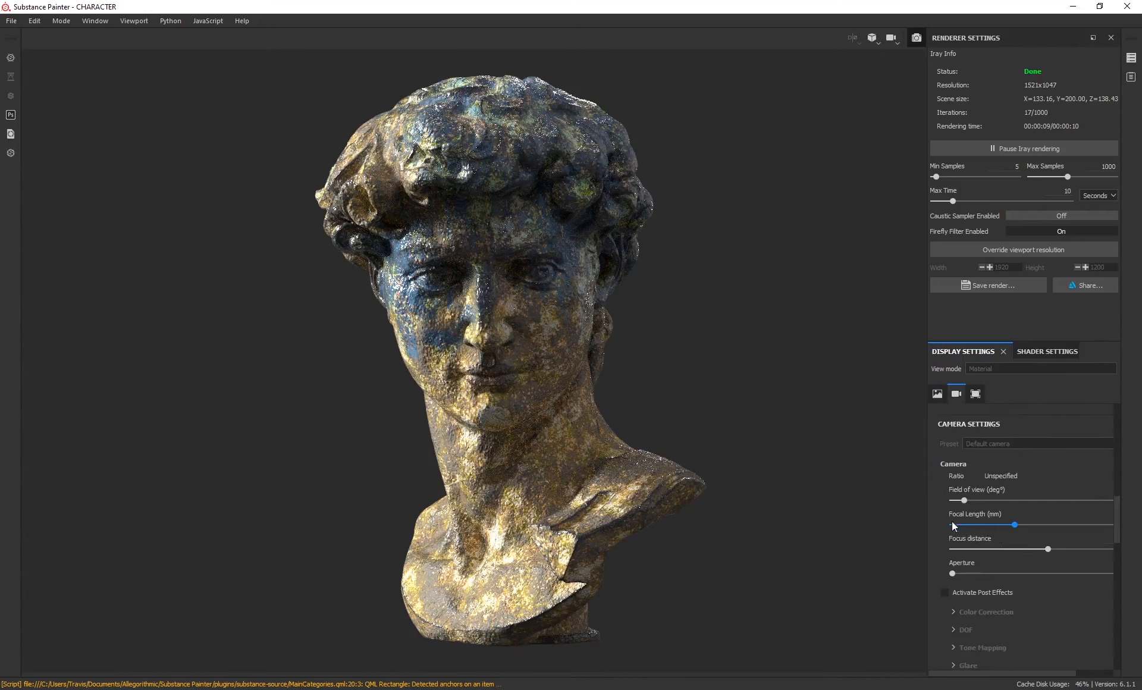
pyautogui.moveTo(1015, 525); pyautogui.dragTo(997, 525)
pyautogui.click(1014, 526)
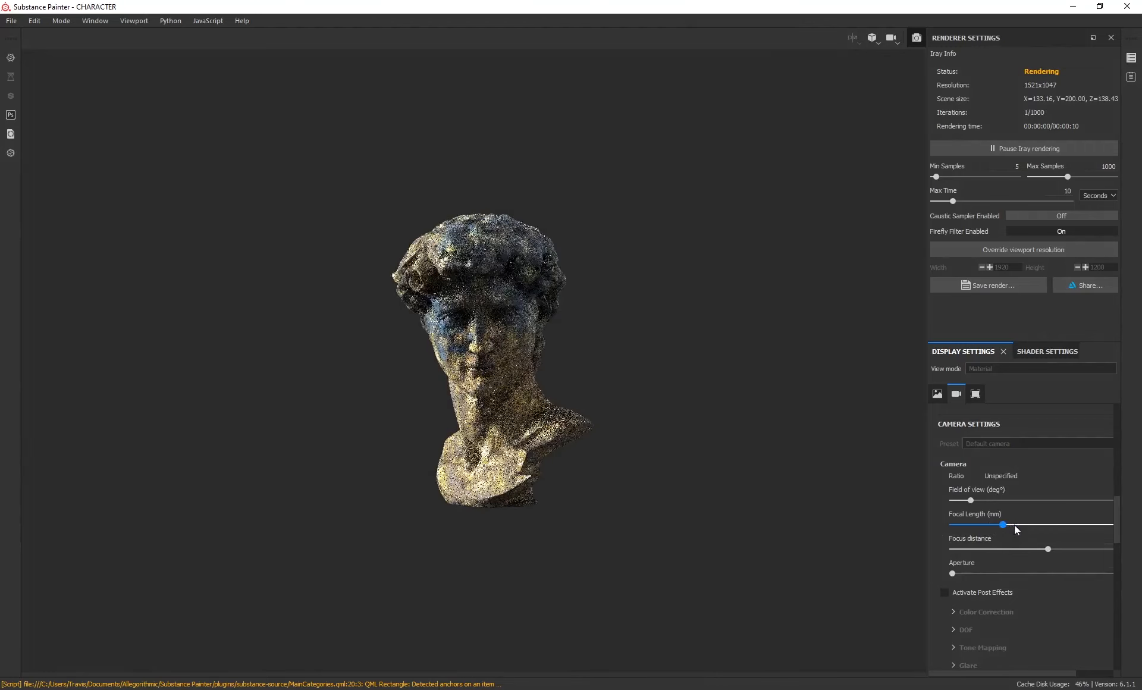
pyautogui.click(1019, 526)
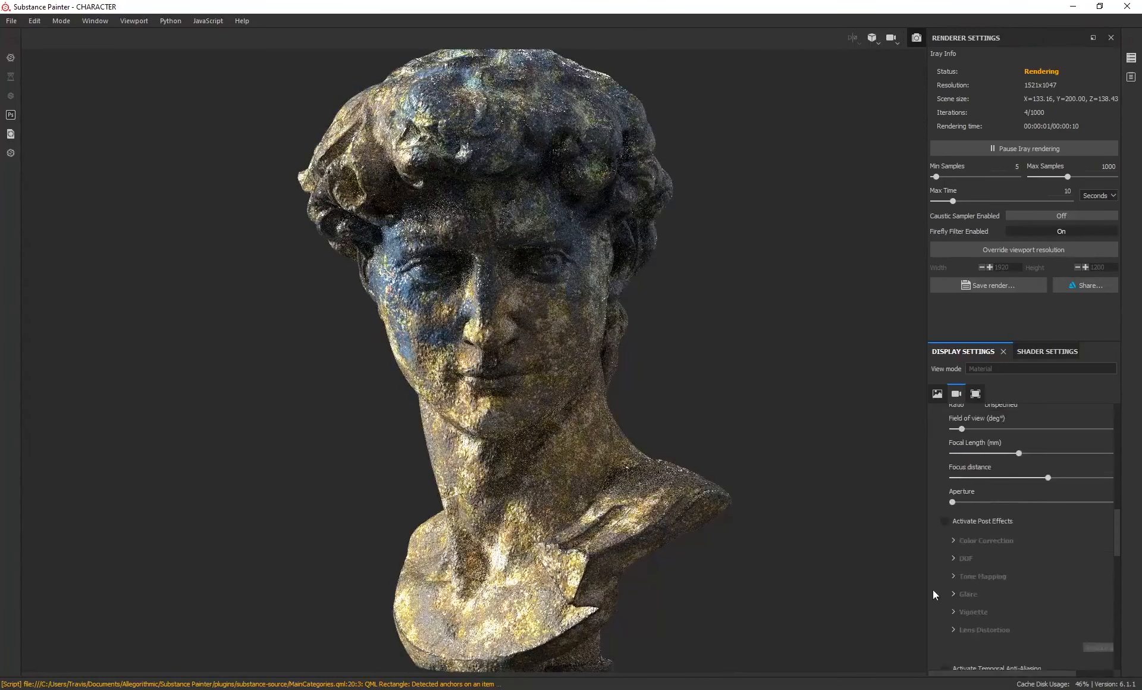
pyautogui.scroll(-3, 946, 565)
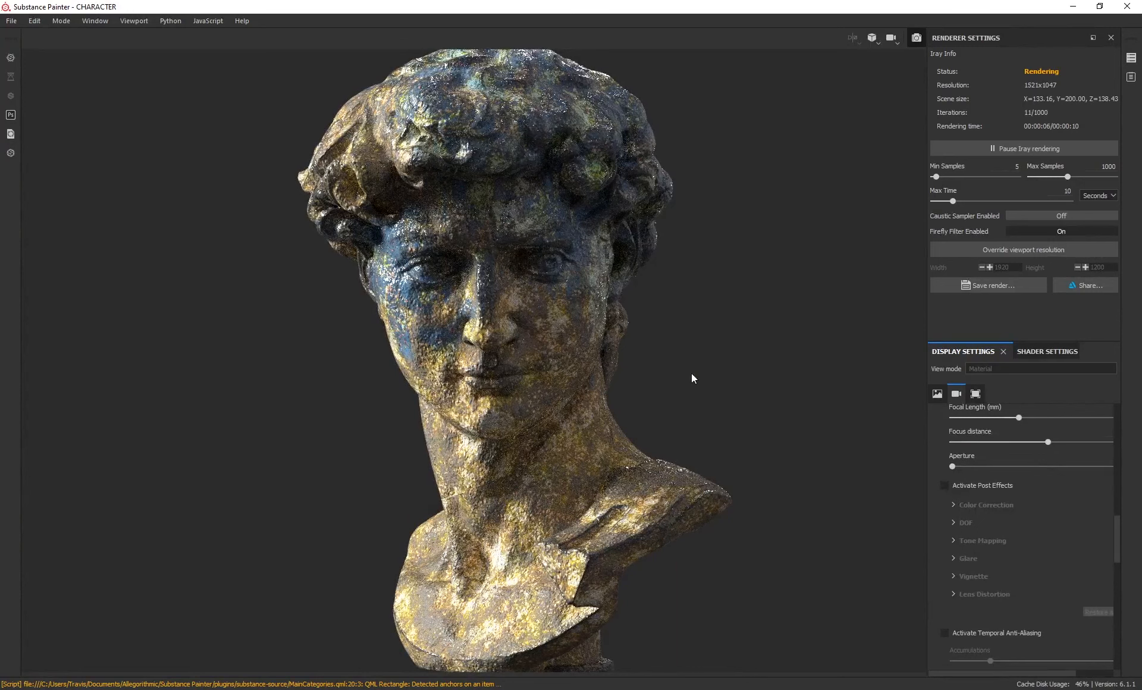
# Inspect the Iray render of the bust from the front and the side
pyautogui.click(986, 287)
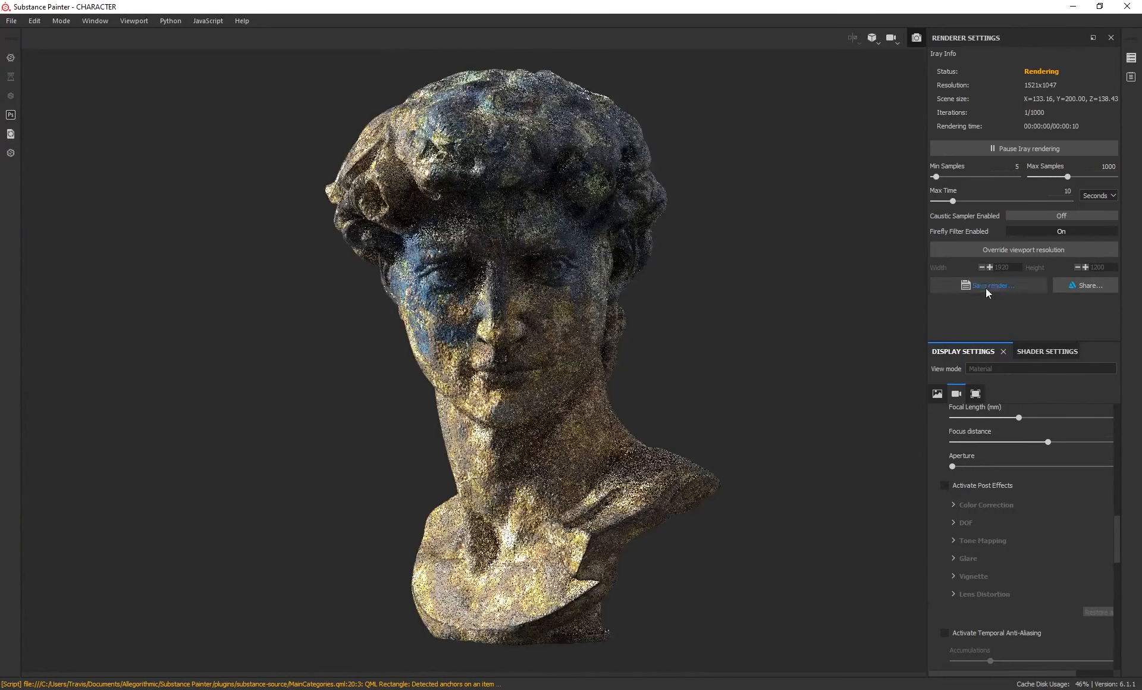
pyautogui.keyDown('alt'); pyautogui.moveTo(712, 254); pyautogui.dragTo(684, 254, button='middle'); pyautogui.keyUp('alt')
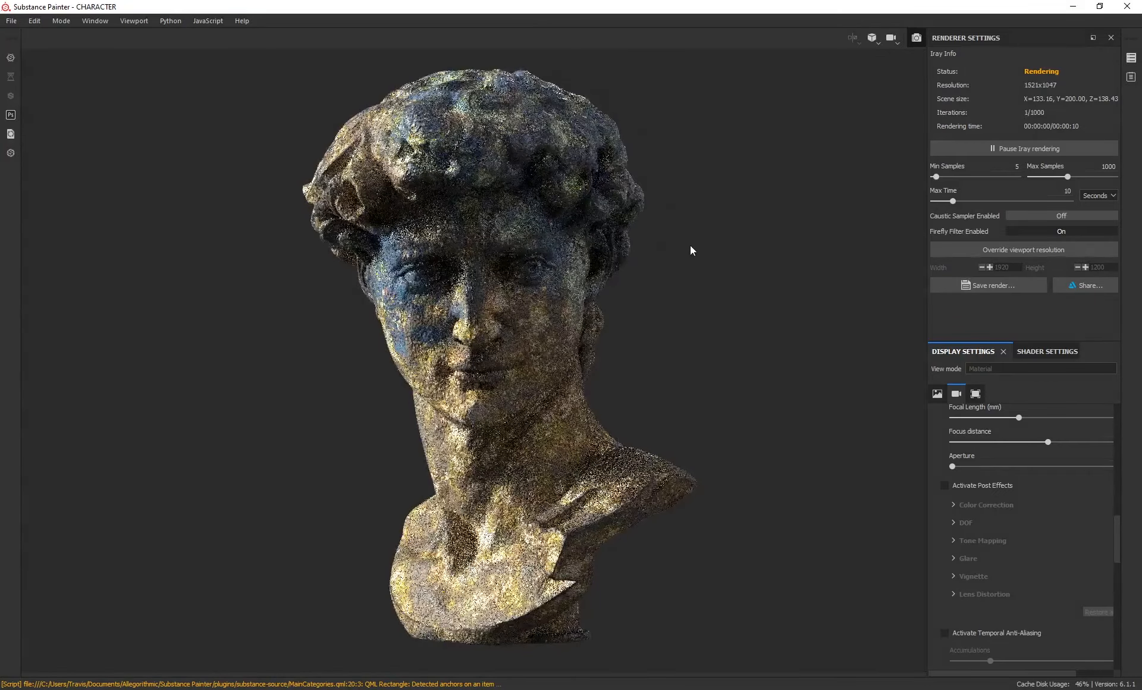
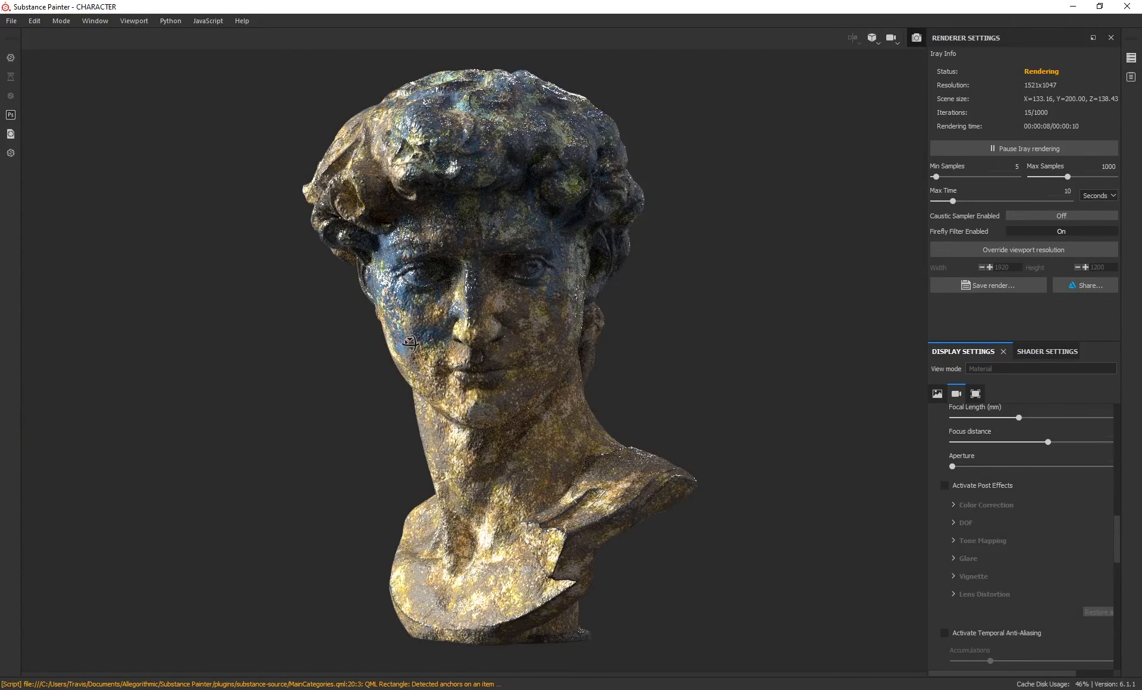
pyautogui.keyDown('alt'); pyautogui.moveTo(503, 342); pyautogui.dragTo(581, 331); pyautogui.keyUp('alt')
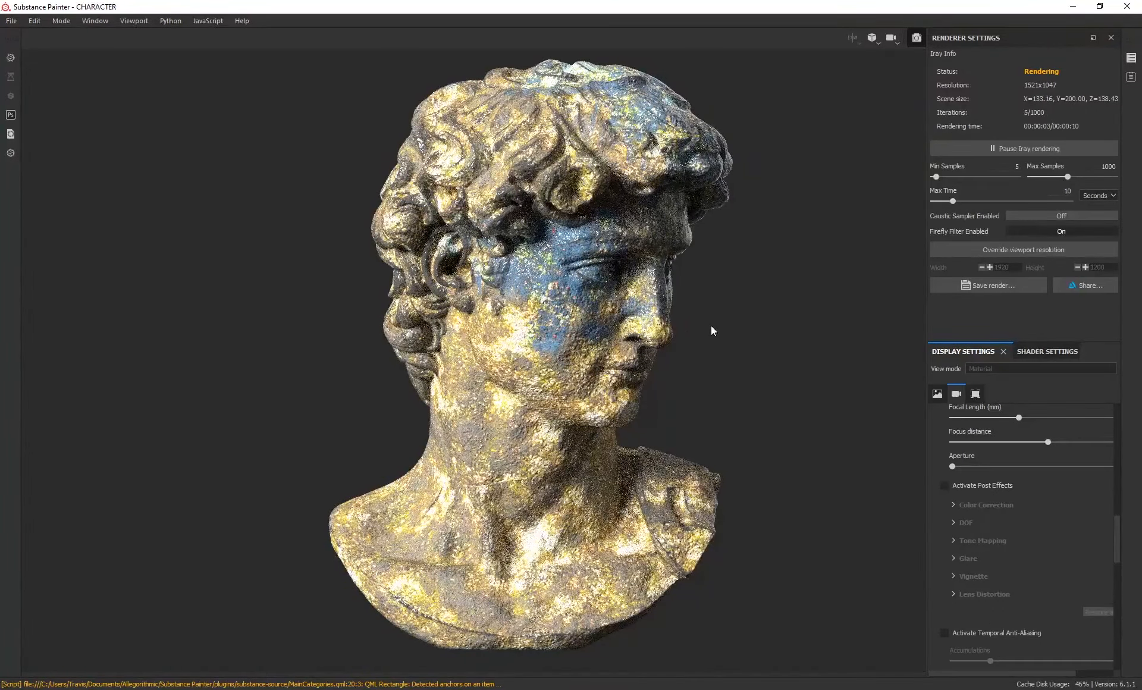
pyautogui.keyDown('alt'); pyautogui.moveTo(676, 316); pyautogui.dragTo(636, 329); pyautogui.keyUp('alt')
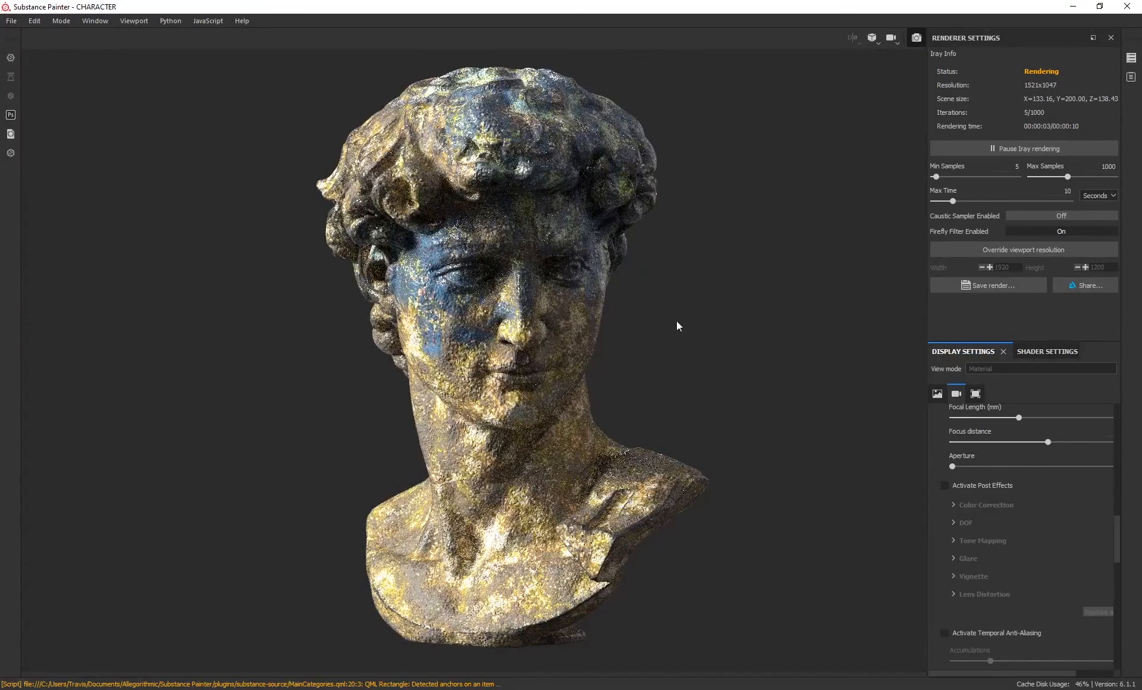
pyautogui.keyDown('alt'); pyautogui.moveTo(650, 331); pyautogui.dragTo(631, 334); pyautogui.keyUp('alt')
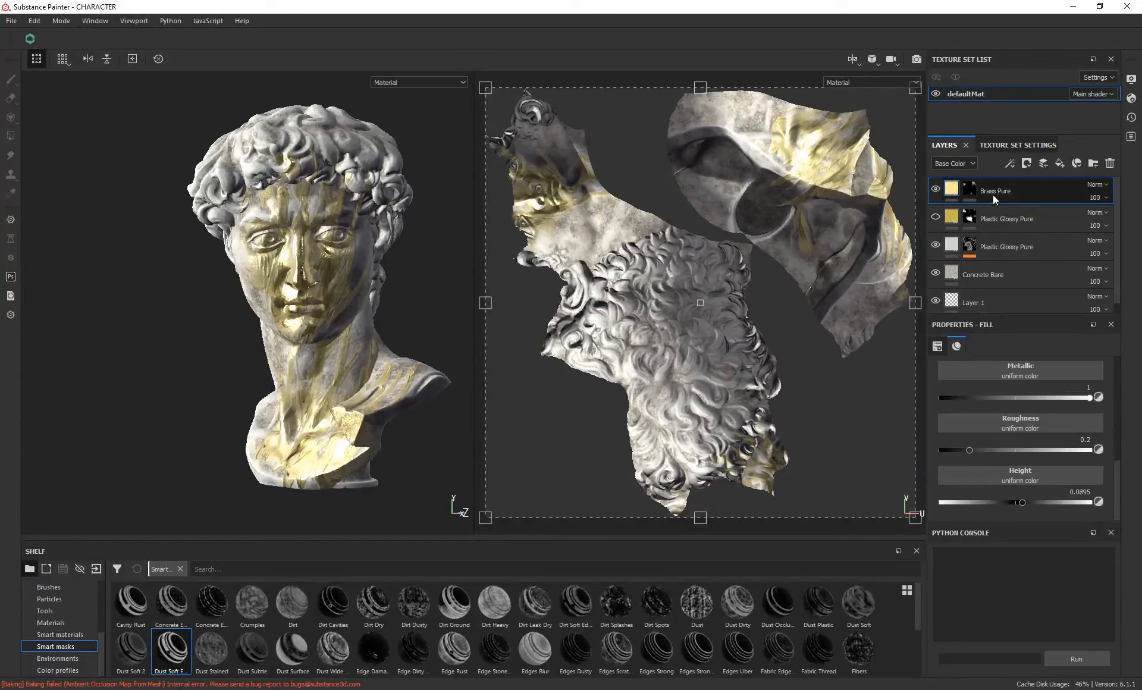
# Raise the Brass Pure layer's height to 0.3074
pyautogui.click(1016, 254)
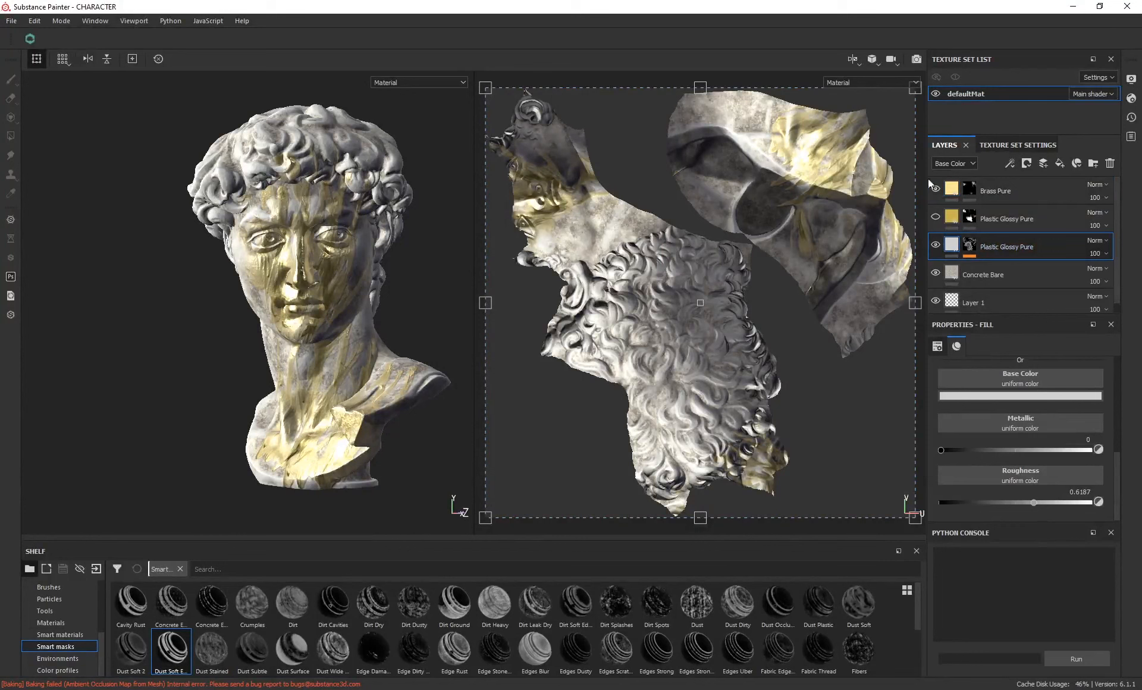
pyautogui.click(1005, 192)
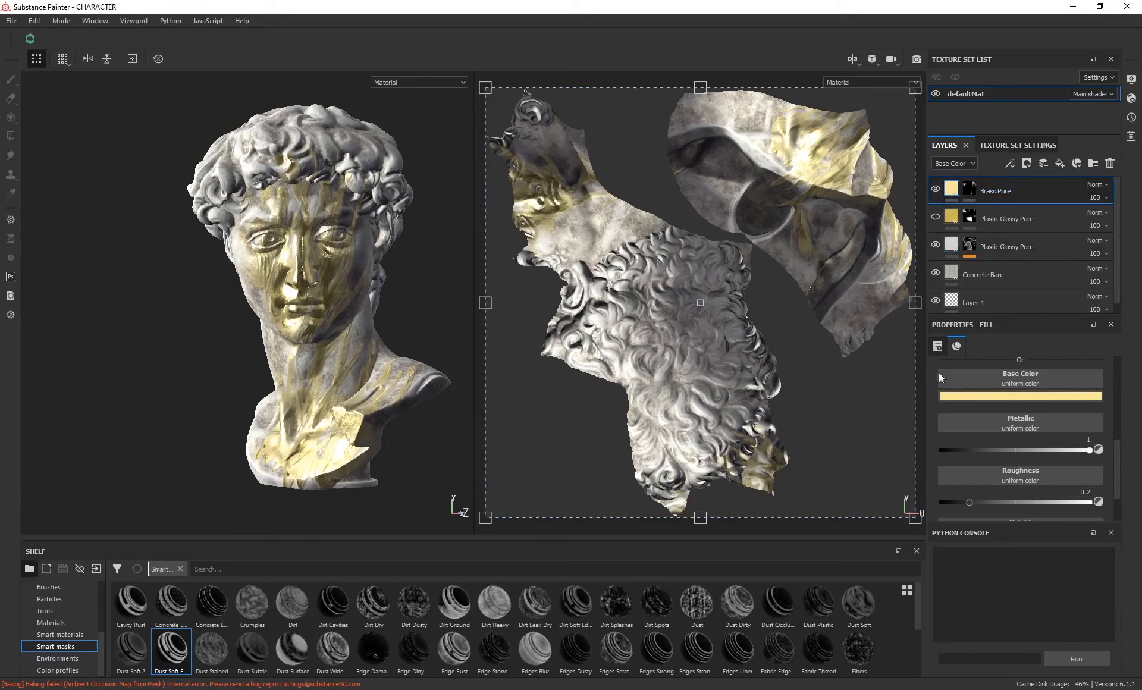
pyautogui.scroll(-2, 938, 412)
pyautogui.scroll(3, 938, 412)
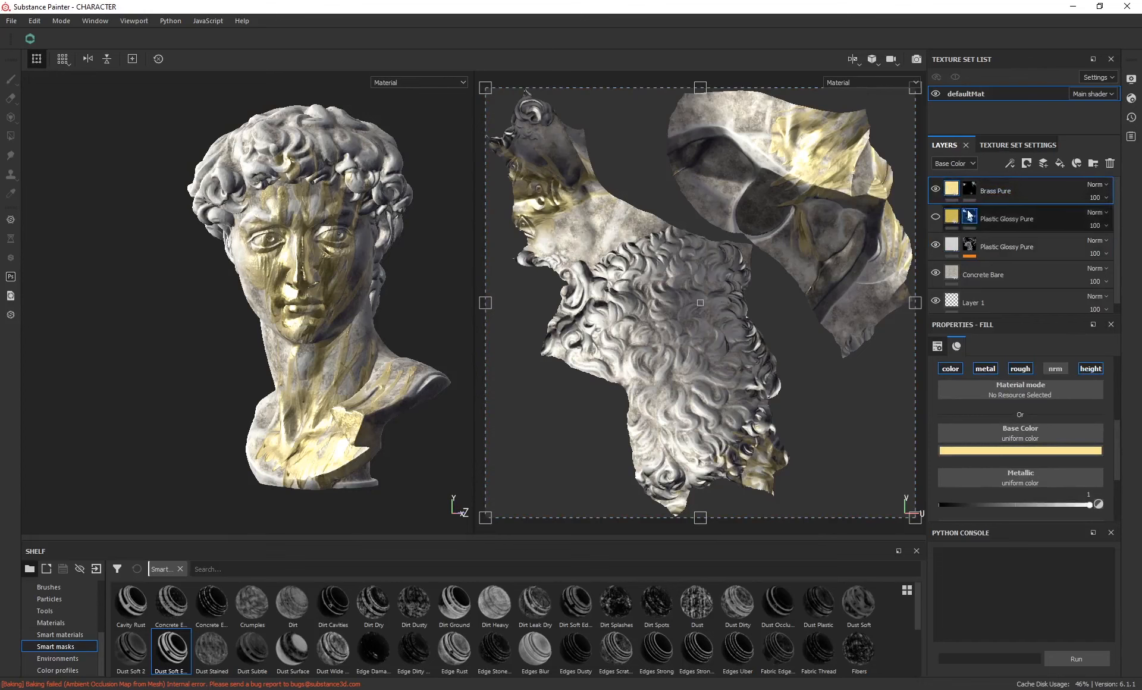
pyautogui.scroll(-4, 939, 455)
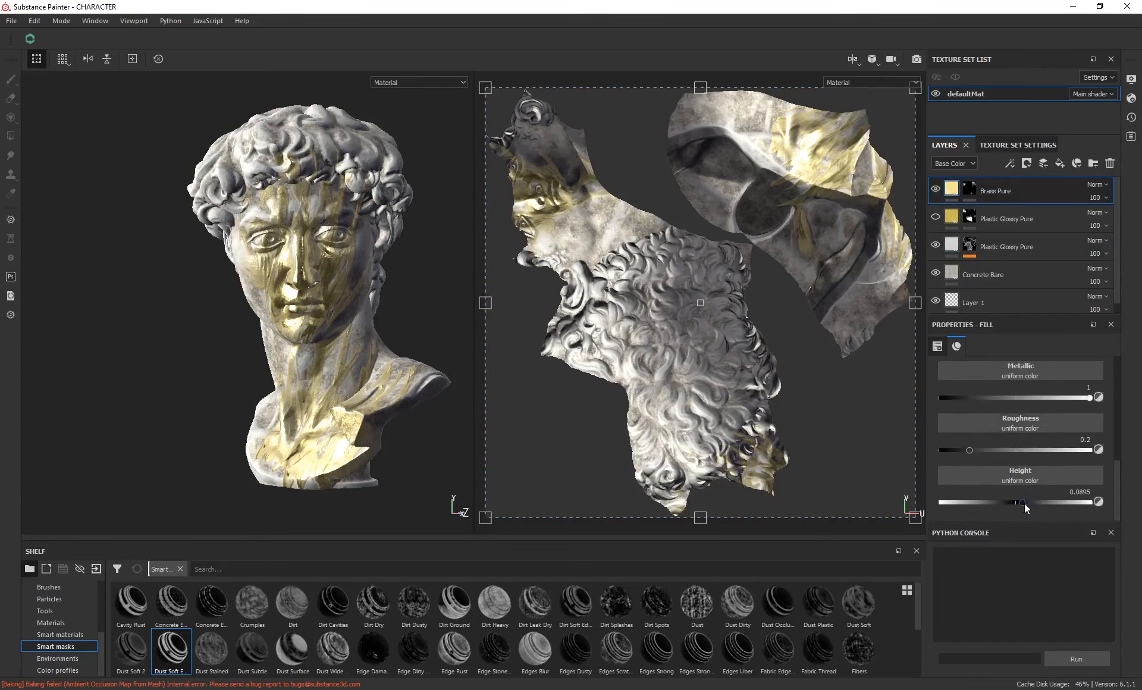
pyautogui.moveTo(1024, 503)
pyautogui.mouseDown()
pyautogui.moveTo(1055, 505)
pyautogui.moveTo(1038, 506)
pyautogui.mouseUp()
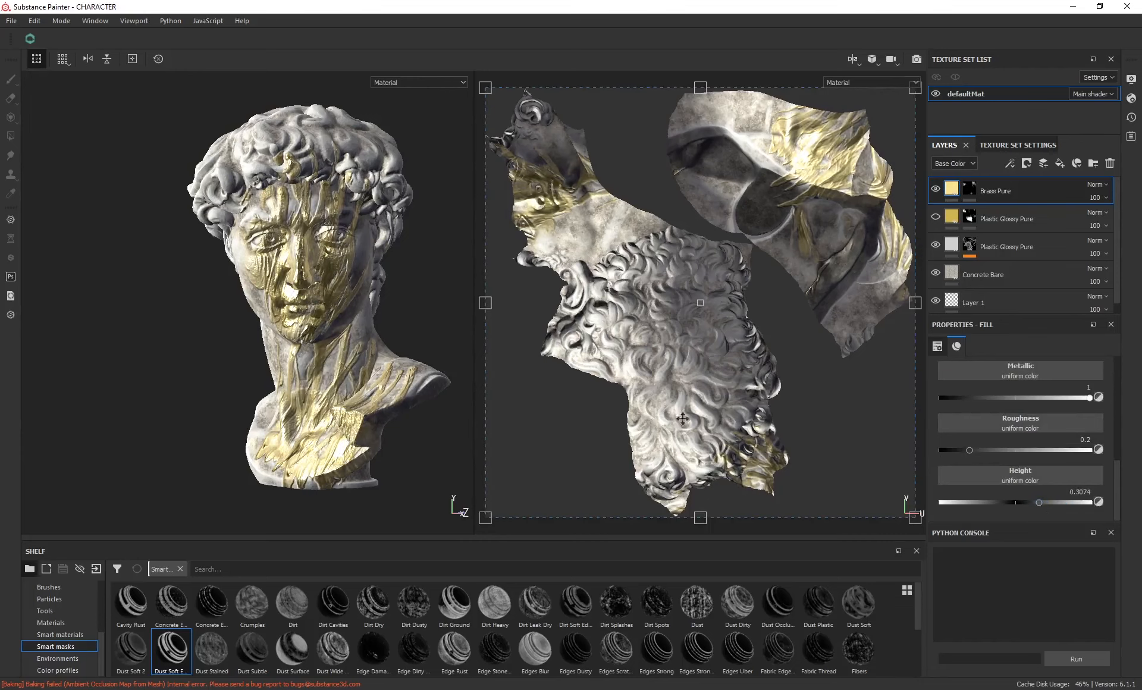
# Check the relief of the brass drips on the face and neck, and set the Brass Pure layer's height to 0.2062
pyautogui.scroll(8, 320, 254)
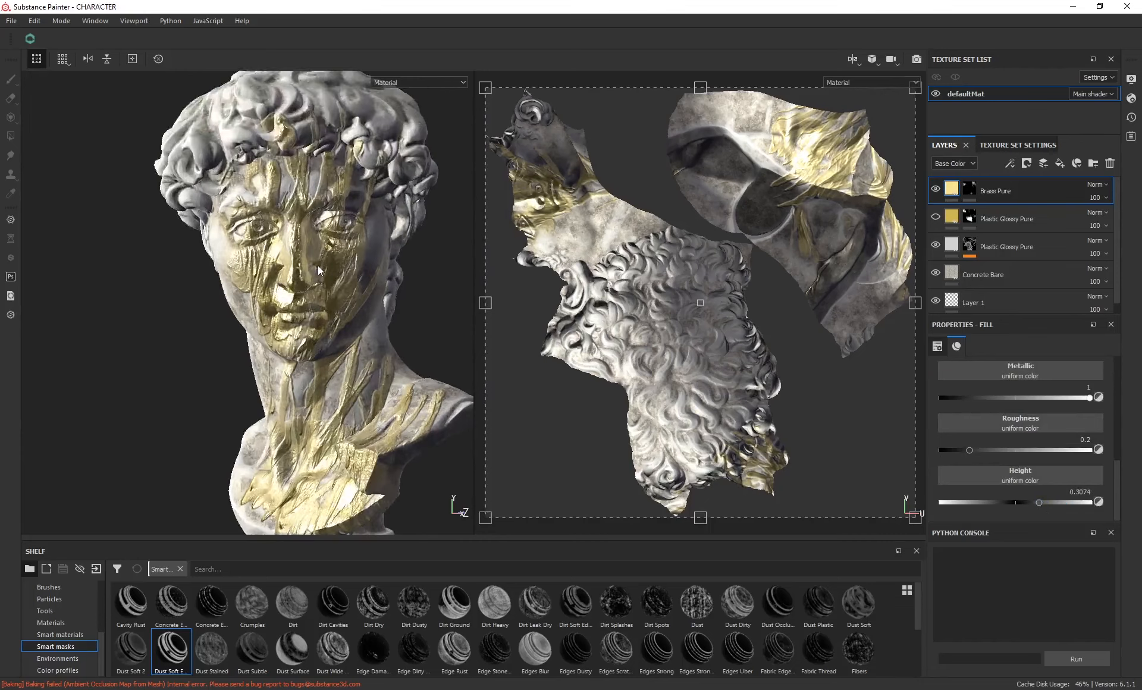
pyautogui.scroll(-5, 179, 355)
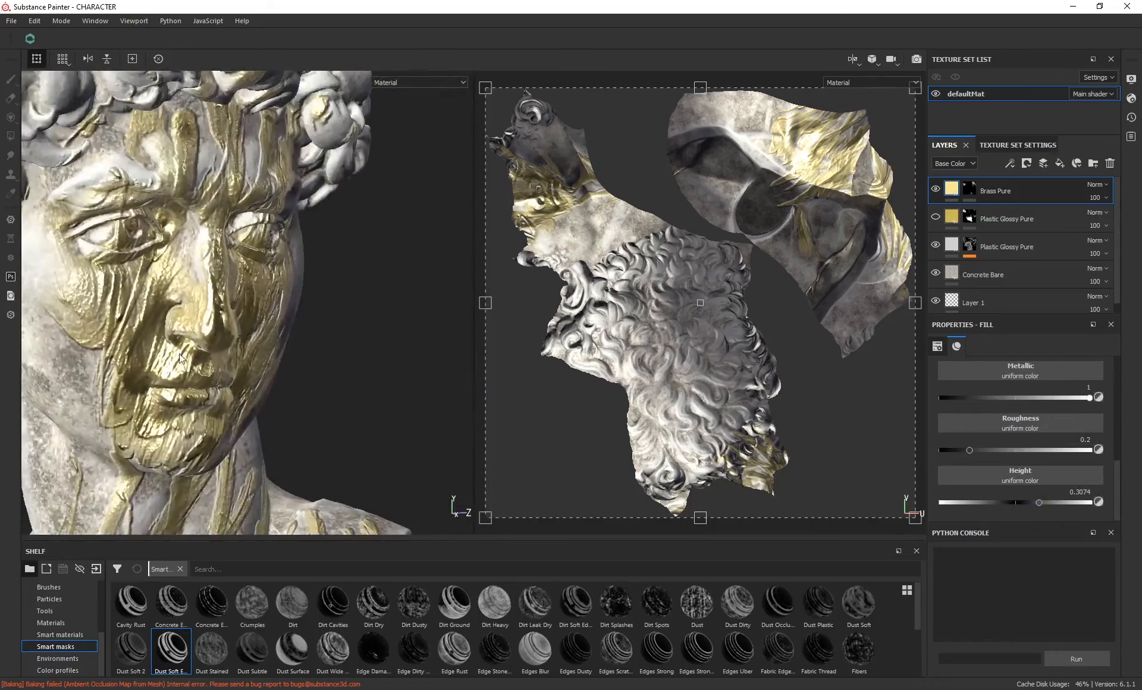
pyautogui.keyDown('alt'); pyautogui.moveTo(208, 369); pyautogui.dragTo(249, 300, button='middle'); pyautogui.keyUp('alt')
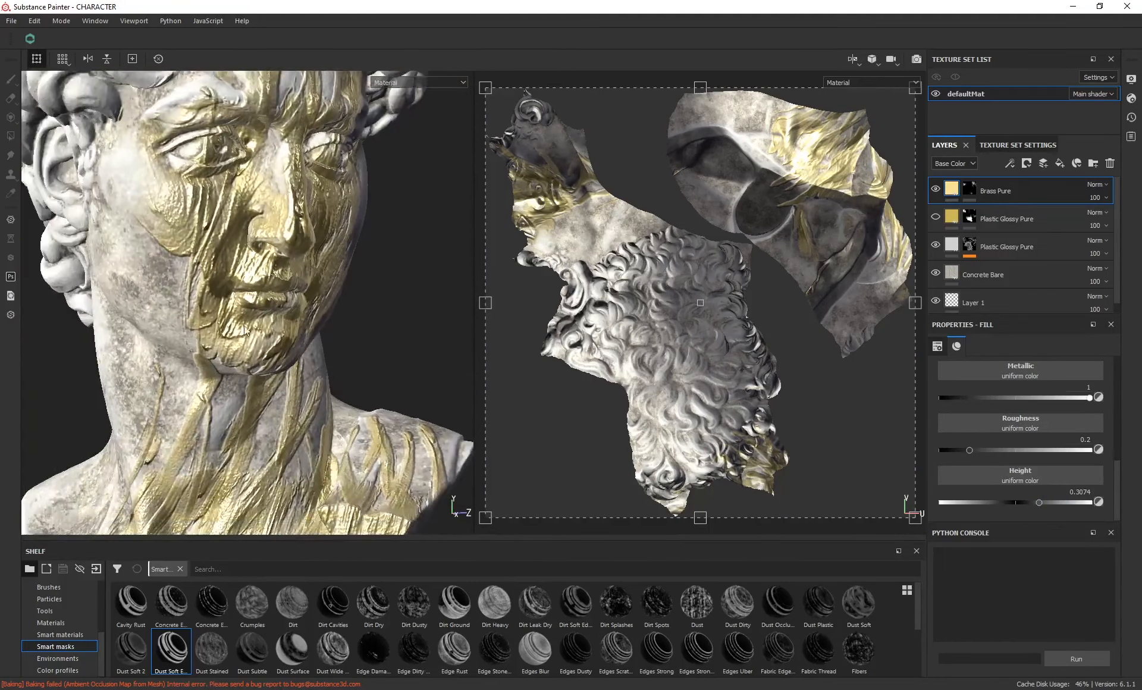
pyautogui.scroll(3, 238, 323)
pyautogui.scroll(2, 212, 331)
pyautogui.scroll(-3, 213, 326)
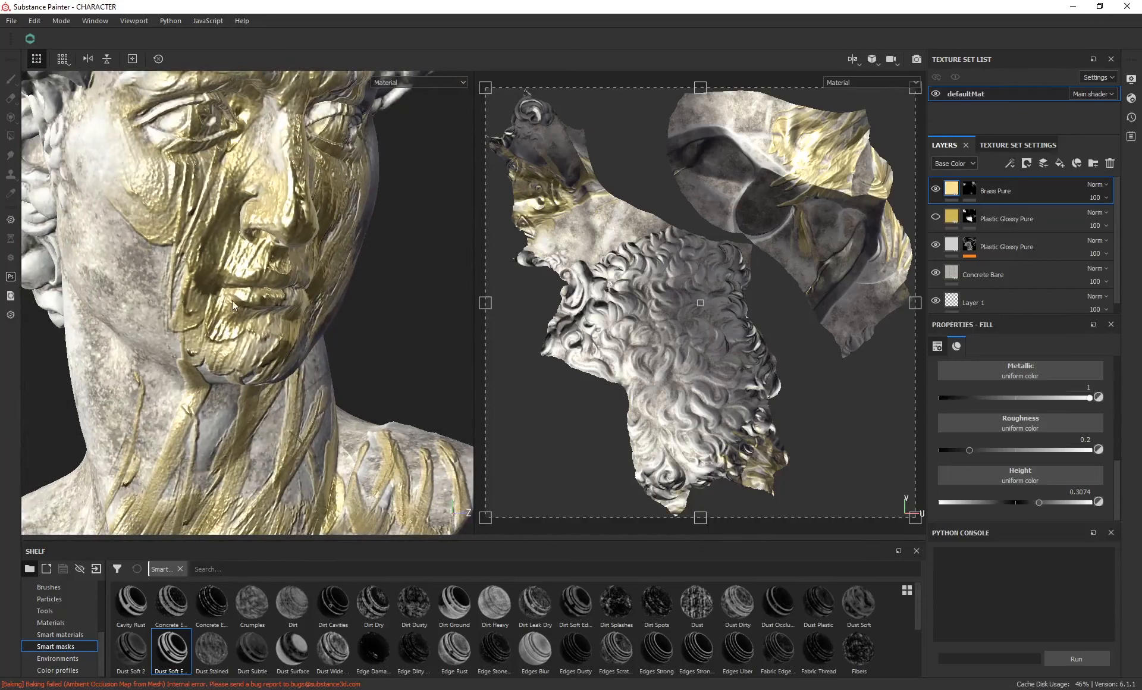
pyautogui.keyDown('alt'); pyautogui.moveTo(239, 298); pyautogui.dragTo(269, 291, button='middle'); pyautogui.keyUp('alt')
pyautogui.scroll(-3, 278, 323)
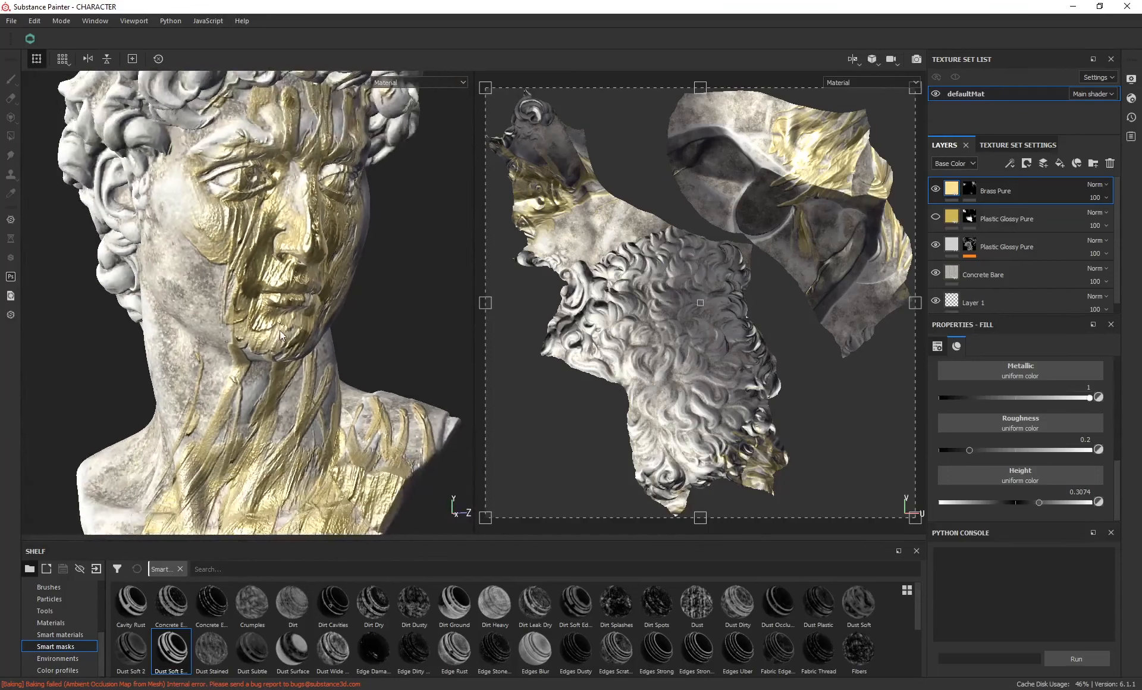
pyautogui.scroll(-3, 279, 330)
pyautogui.keyDown('alt'); pyautogui.moveTo(333, 370); pyautogui.dragTo(270, 367); pyautogui.keyUp('alt')
pyautogui.keyDown('alt'); pyautogui.moveTo(270, 302); pyautogui.dragTo(262, 305); pyautogui.keyUp('alt')
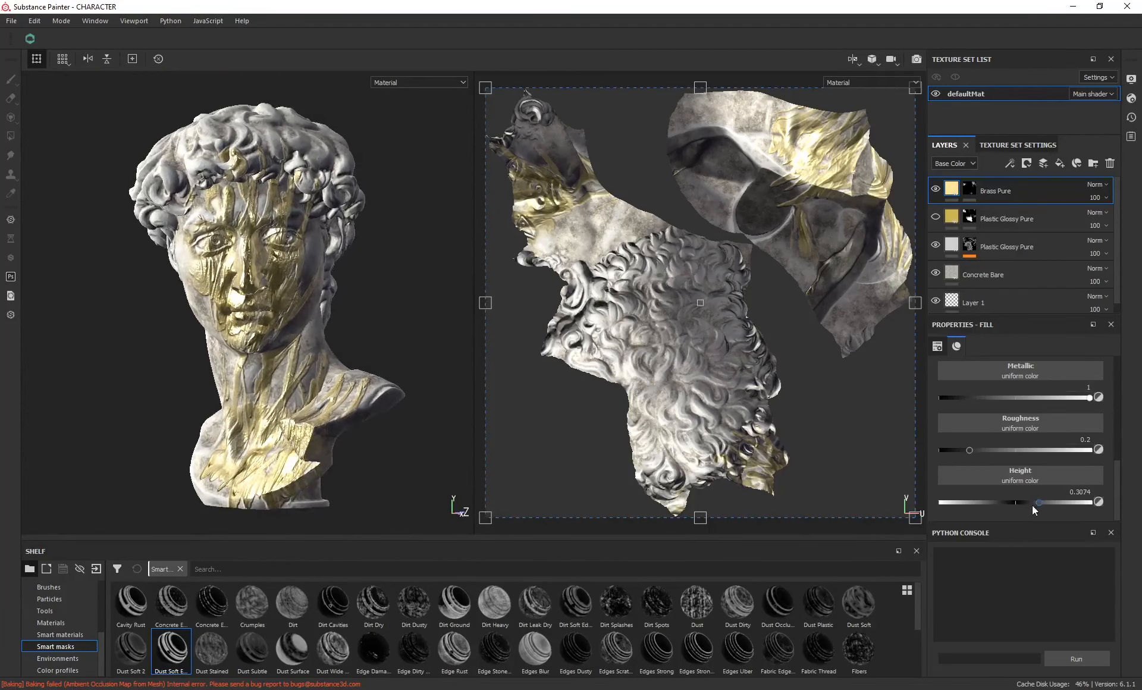
pyautogui.moveTo(1032, 505); pyautogui.dragTo(1030, 505)
# Browse the available brushes and the alphas, including the drip, drop and fingerprint stamps
pyautogui.scroll(2, 69, 600)
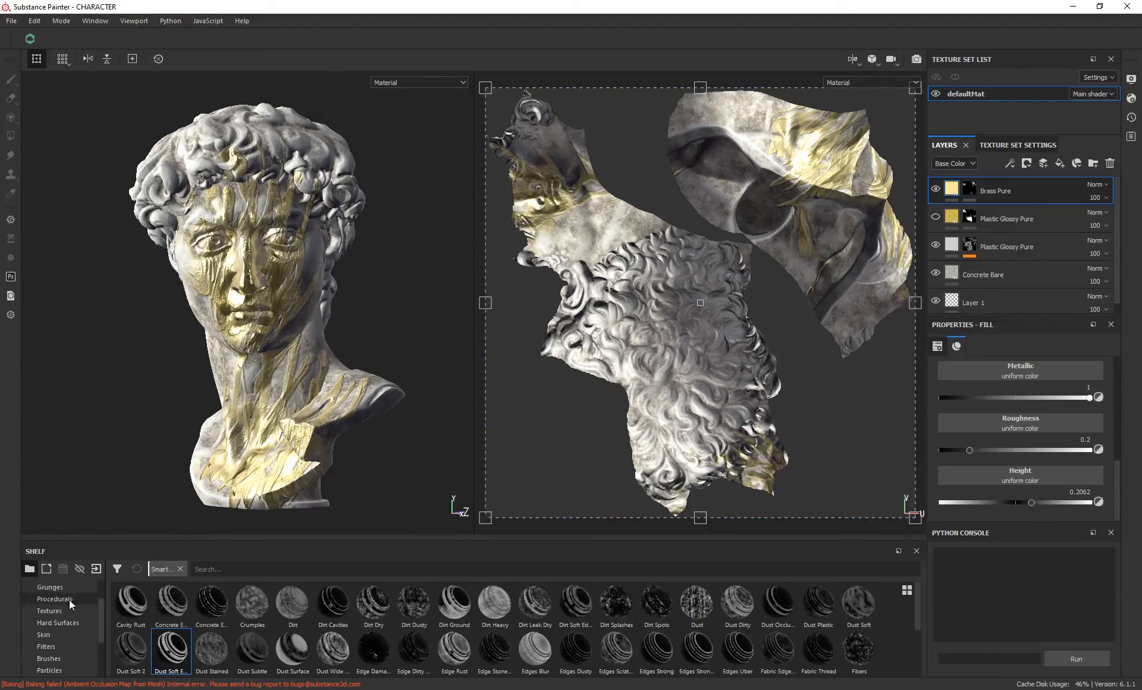
pyautogui.click(47, 657)
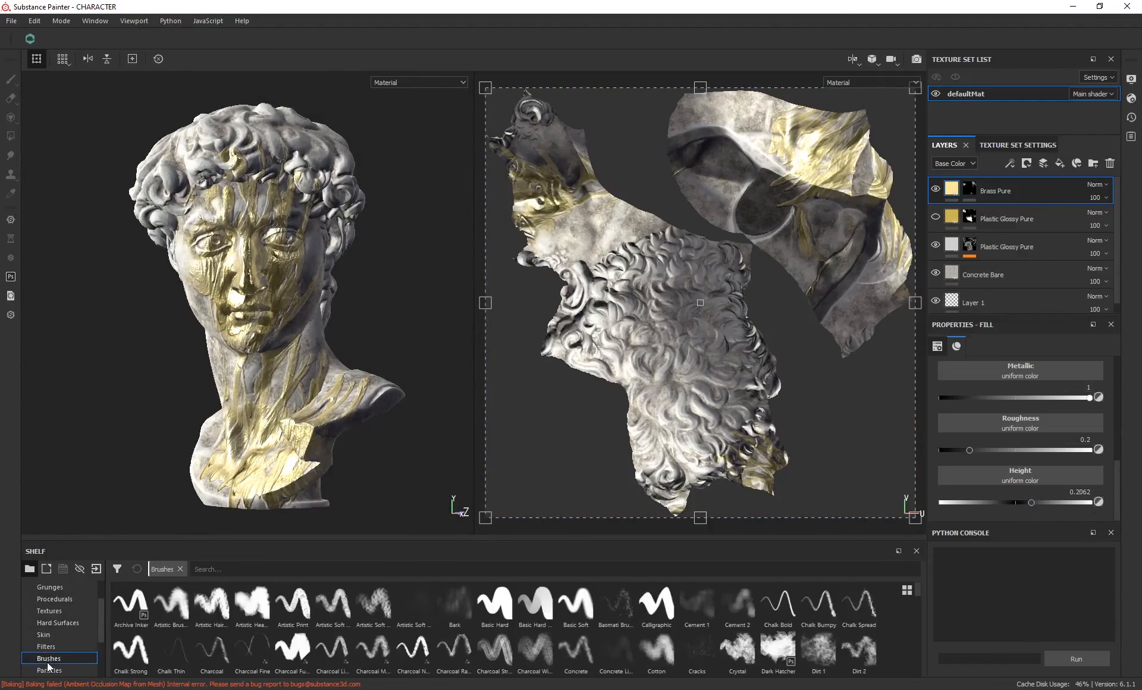
pyautogui.scroll(1, 52, 616)
pyautogui.click(53, 613)
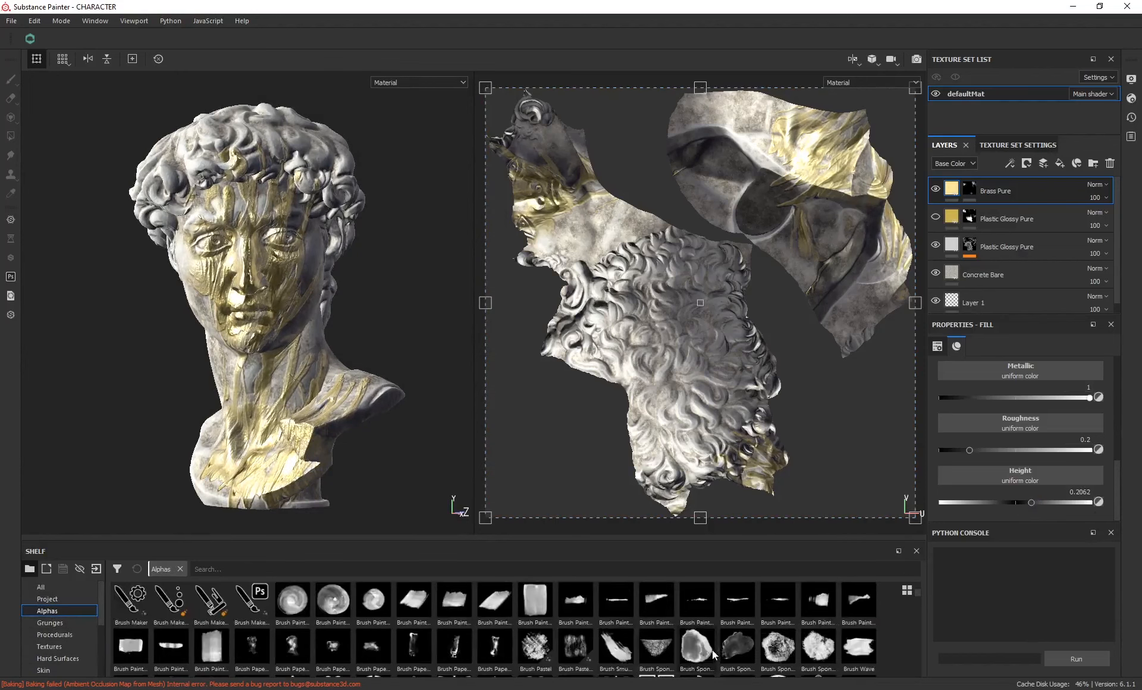
pyautogui.scroll(-5, 714, 654)
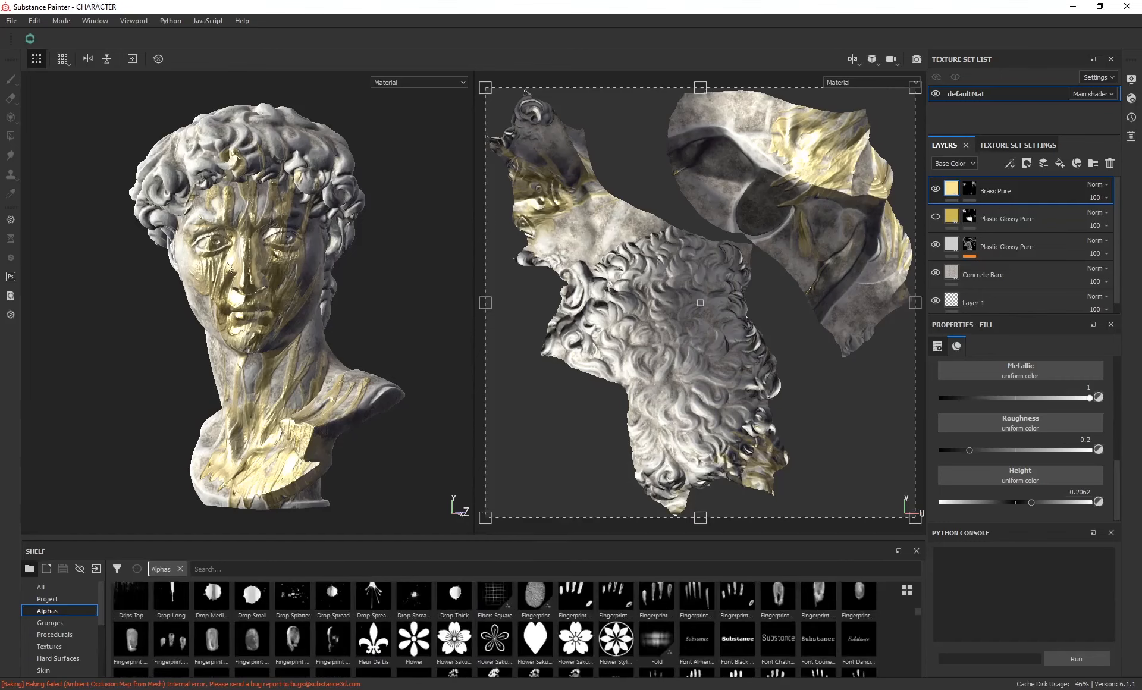
# Examine the brass drips on the bust's face and neck from the side, close up and from the front
pyautogui.keyDown('alt'); pyautogui.moveTo(175, 326); pyautogui.dragTo(268, 330); pyautogui.keyUp('alt')
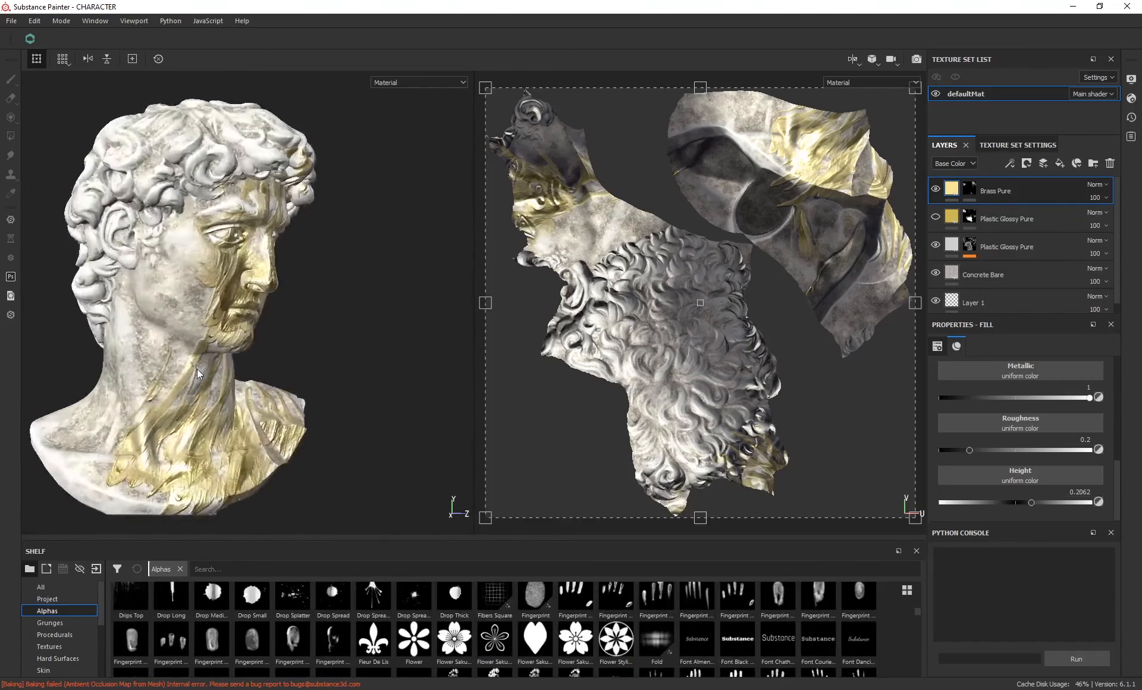
pyautogui.keyDown('alt'); pyautogui.moveTo(210, 326); pyautogui.dragTo(198, 379, button='right'); pyautogui.keyUp('alt')
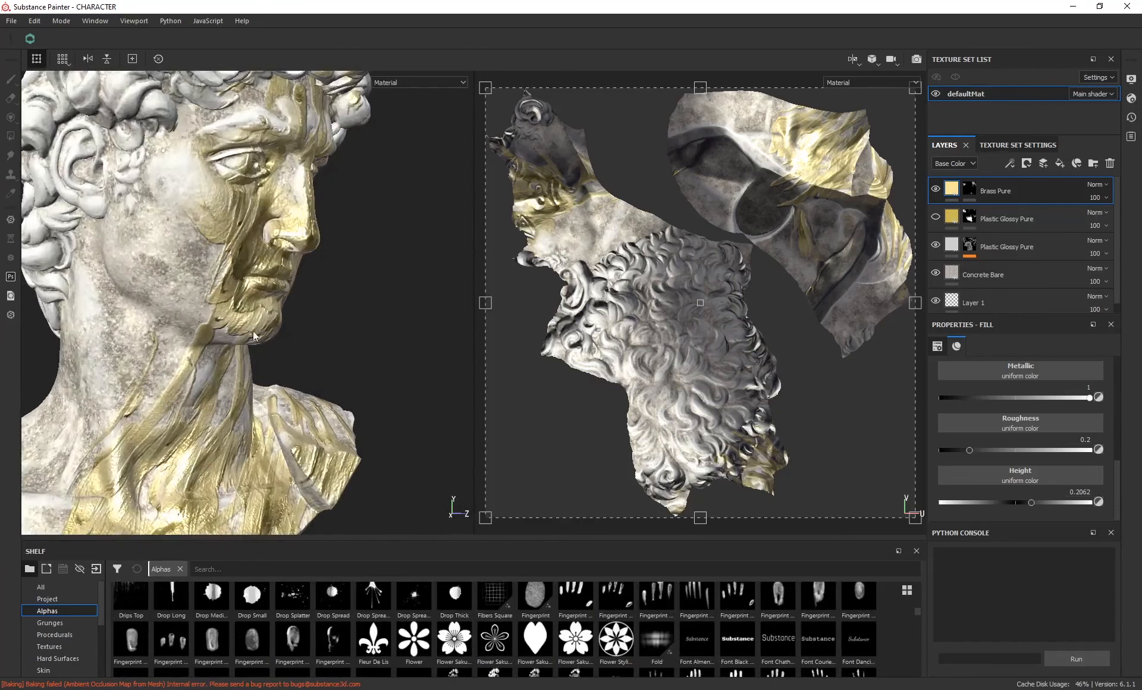
pyautogui.keyDown('alt'); pyautogui.moveTo(312, 377); pyautogui.dragTo(310, 336, button='right'); pyautogui.keyUp('alt')
pyautogui.keyDown('alt'); pyautogui.moveTo(311, 336); pyautogui.dragTo(319, 340); pyautogui.keyUp('alt')
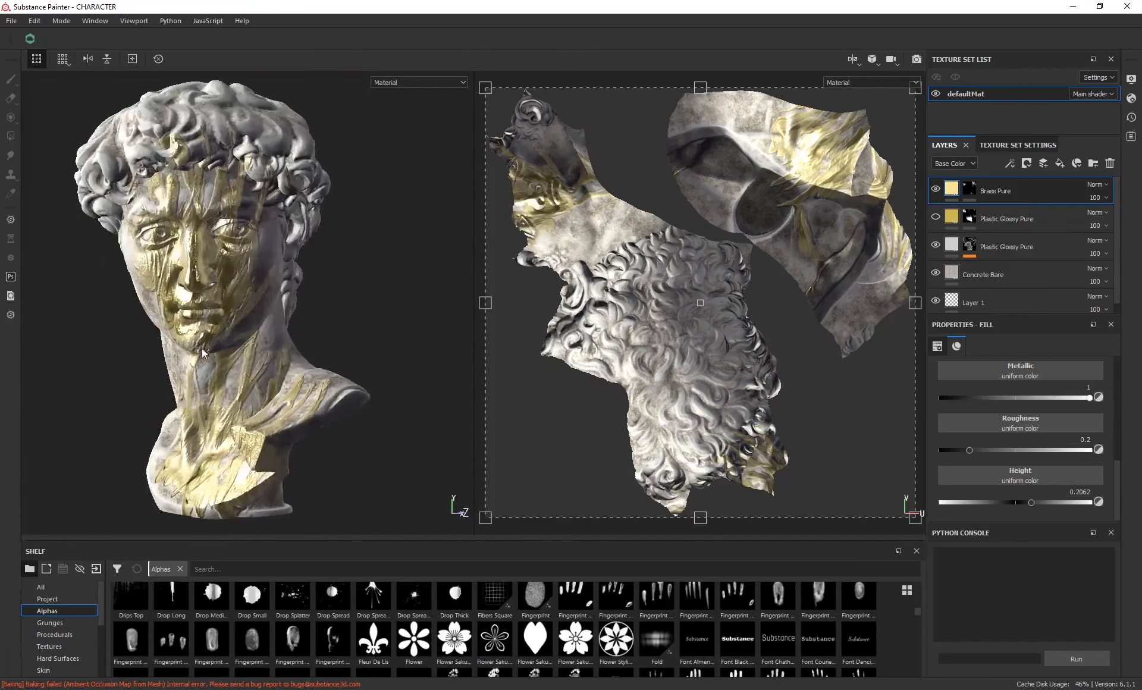
pyautogui.keyDown('alt'); pyautogui.moveTo(319, 341); pyautogui.dragTo(306, 297, button='right'); pyautogui.keyUp('alt')
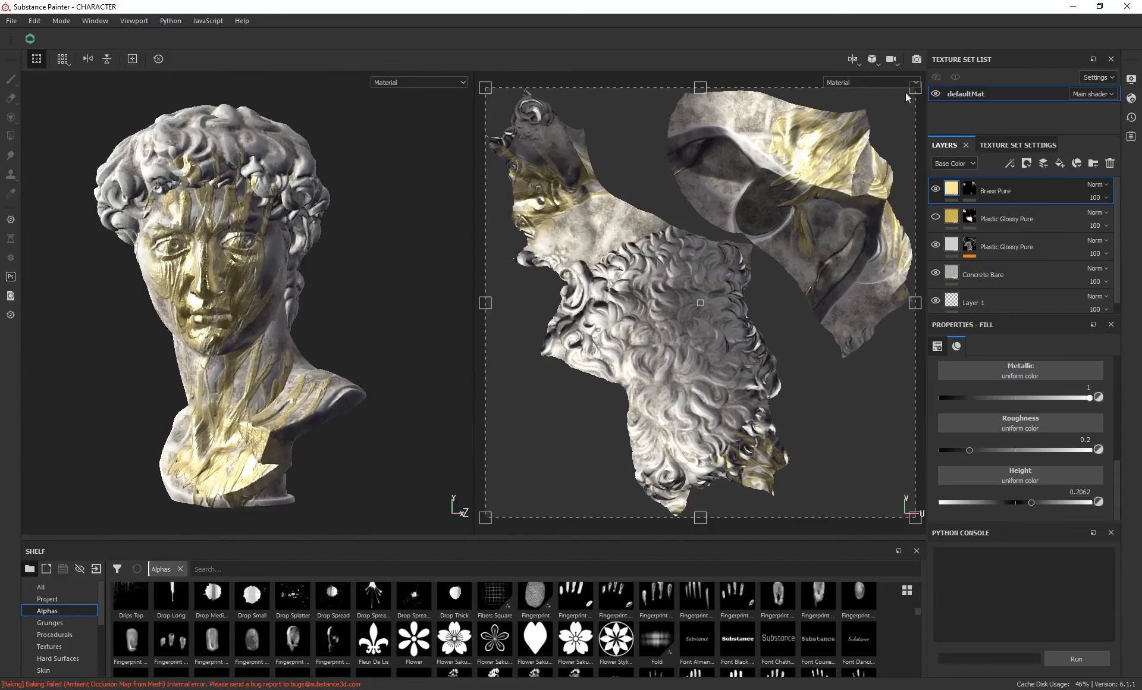
# View the general texture export parameters, and check the available texture sizes for the defaultMat texture set
pyautogui.click(11, 21)
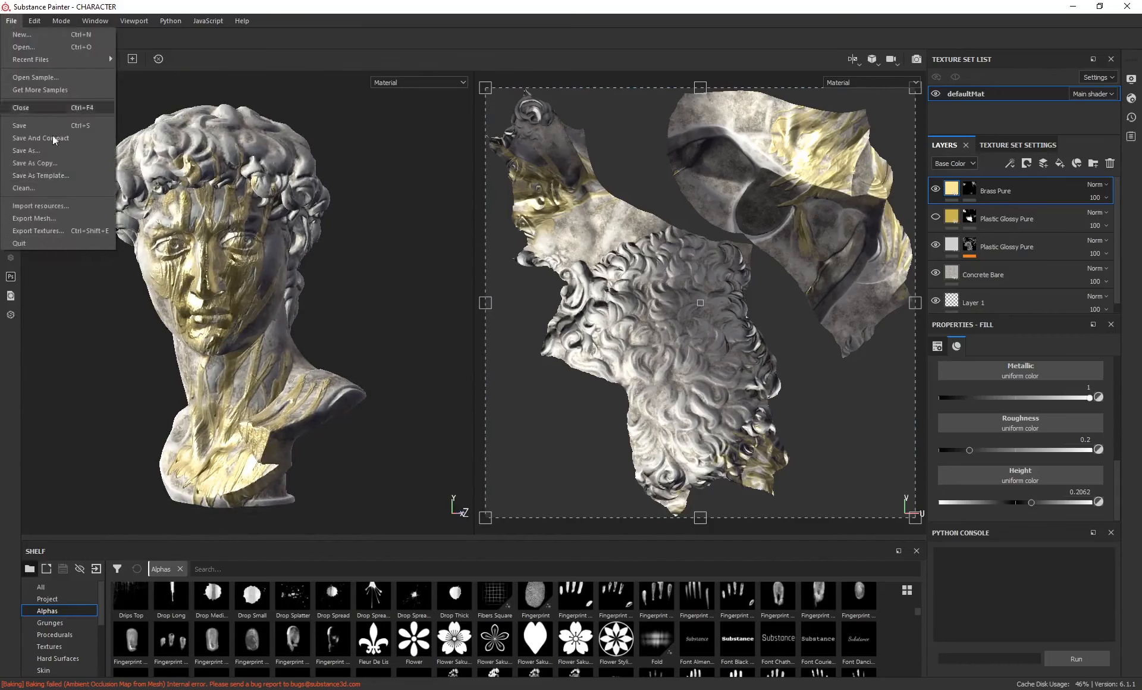
pyautogui.click(38, 233)
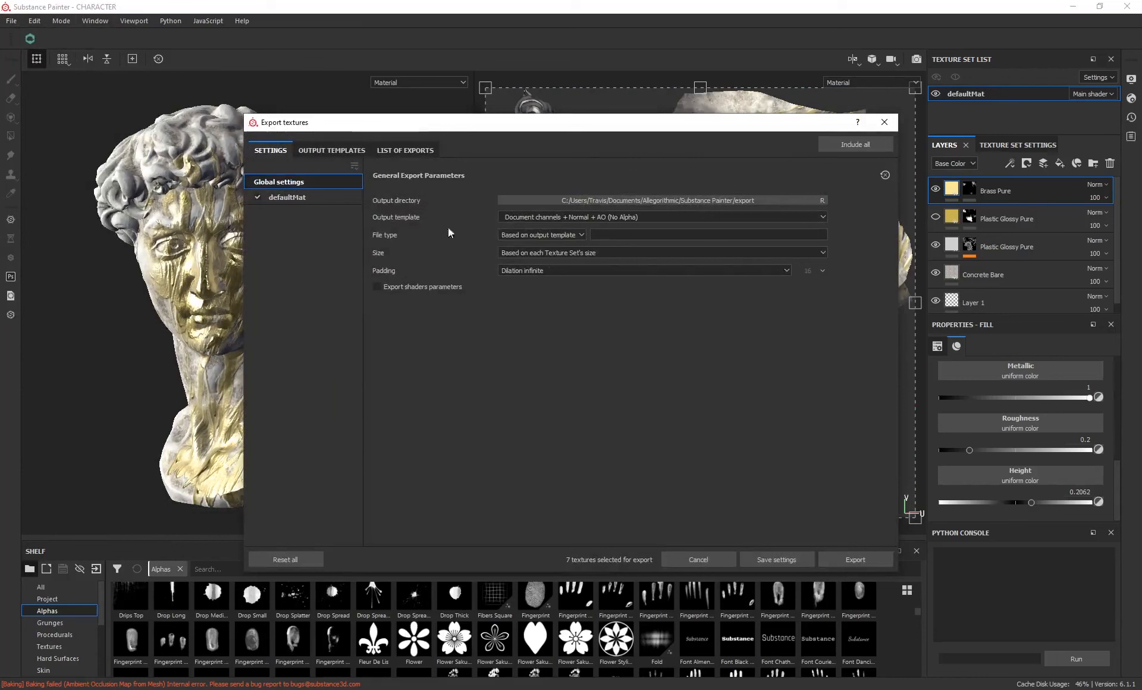
pyautogui.click(885, 122)
pyautogui.click(1001, 146)
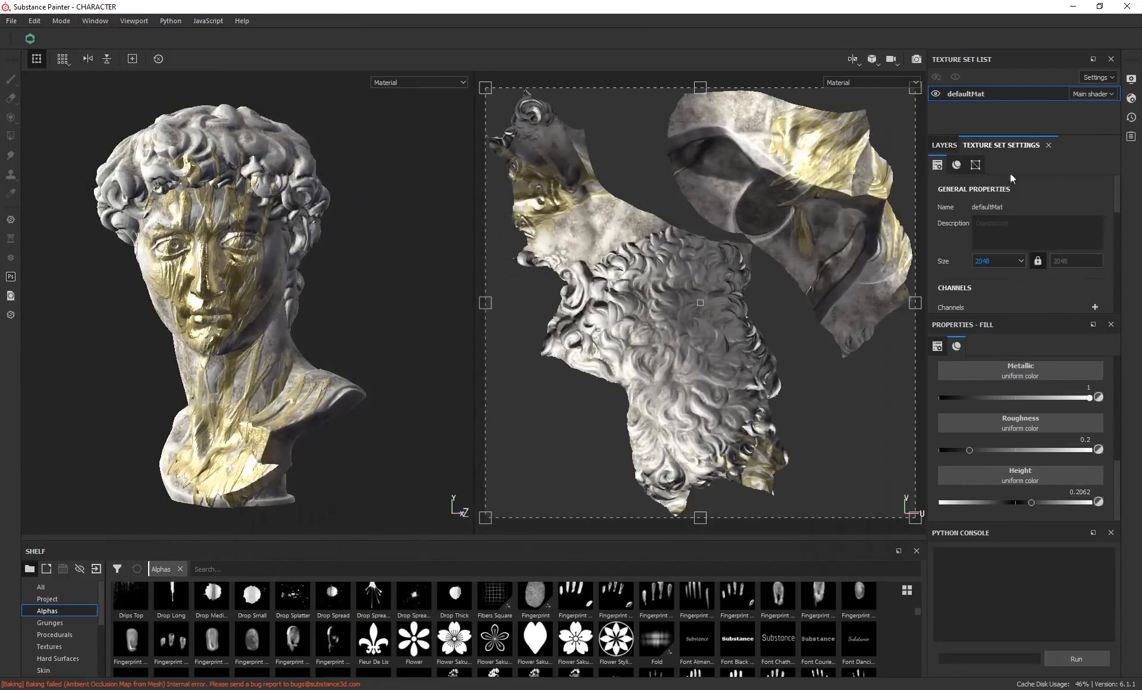
pyautogui.click(990, 261)
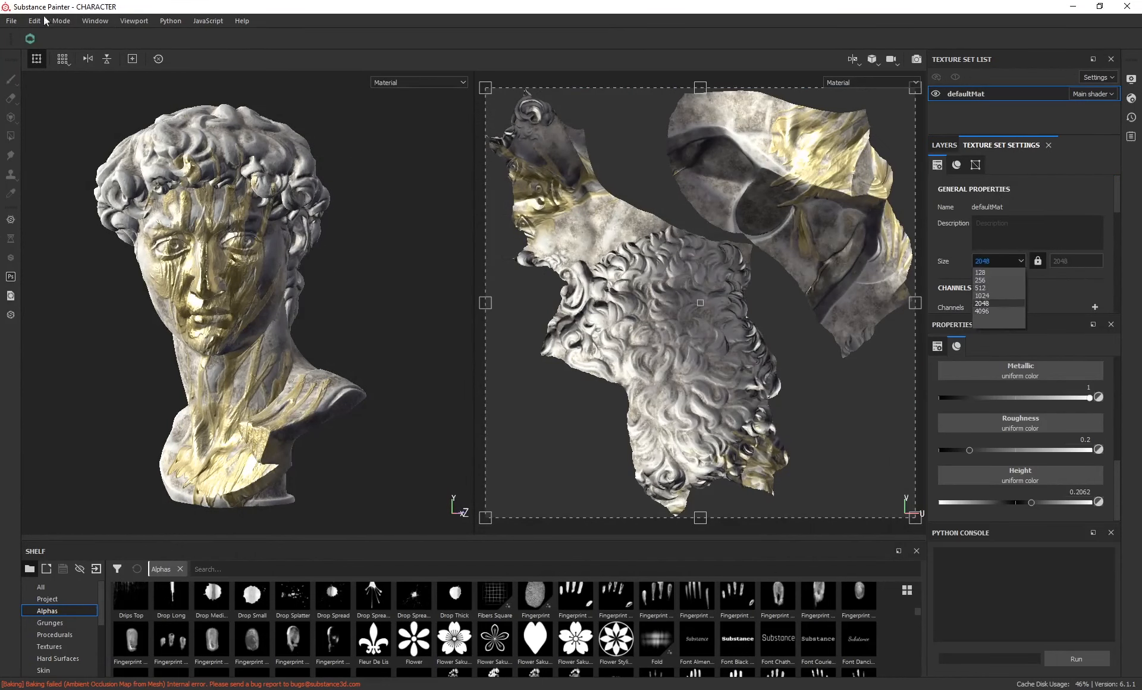
# Review the output maps of the PBR MetalRough_2 export template and the general export settings, closing the export dialog without exporting
pyautogui.click(12, 21)
pyautogui.click(51, 231)
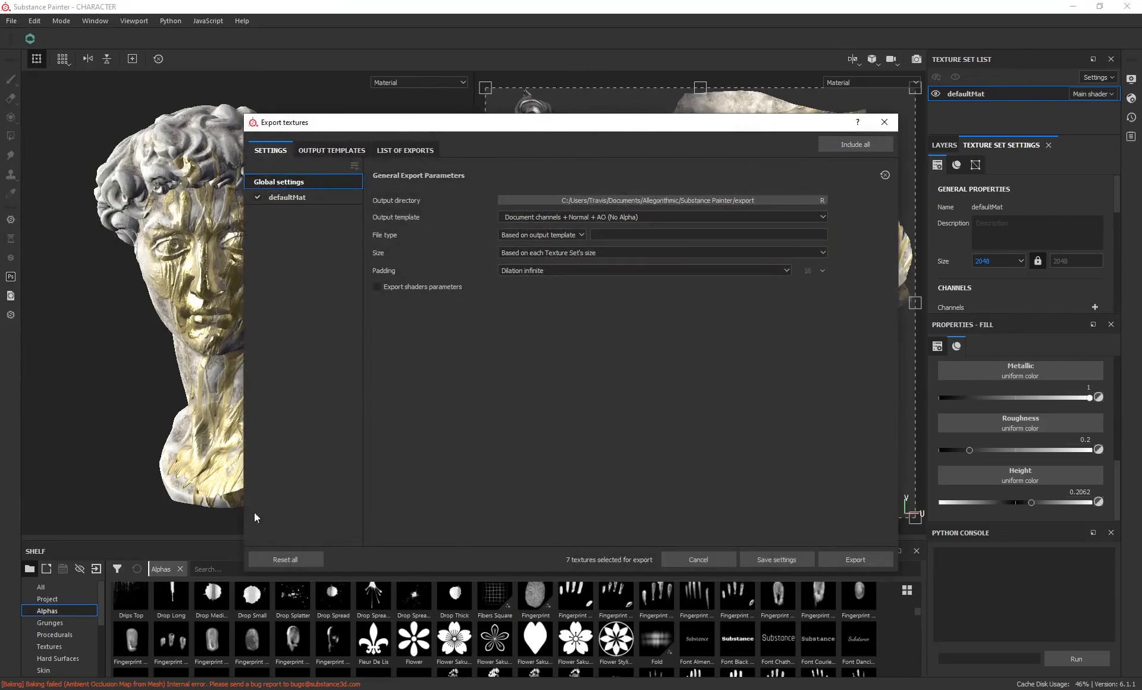
pyautogui.click(348, 150)
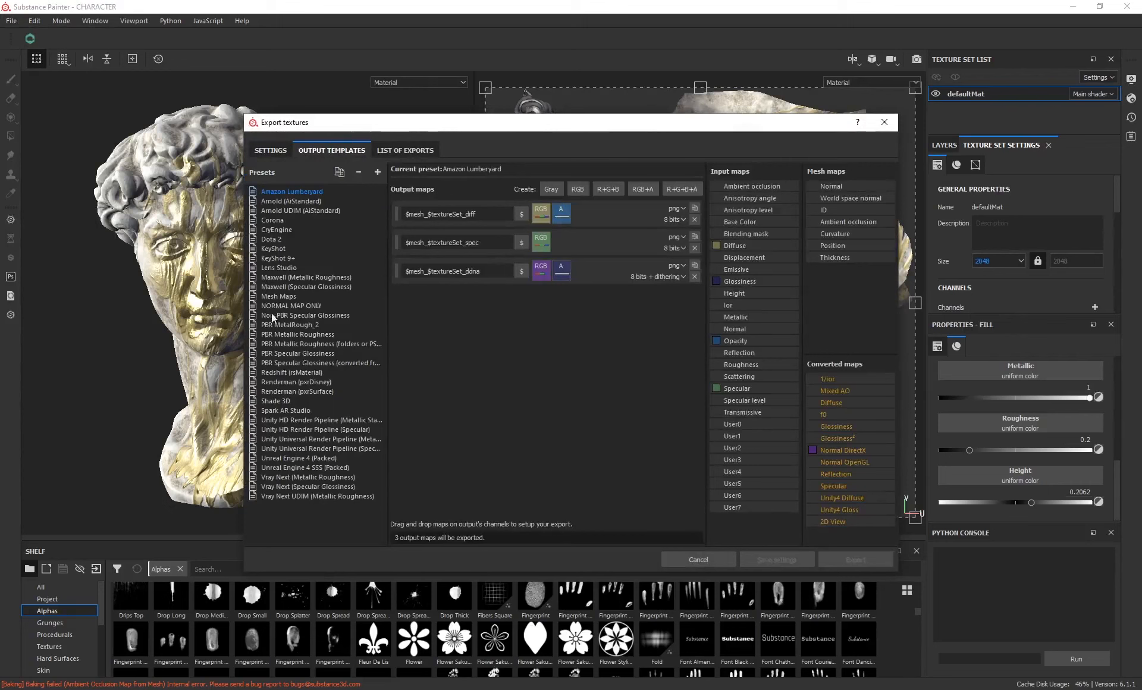
pyautogui.click(303, 326)
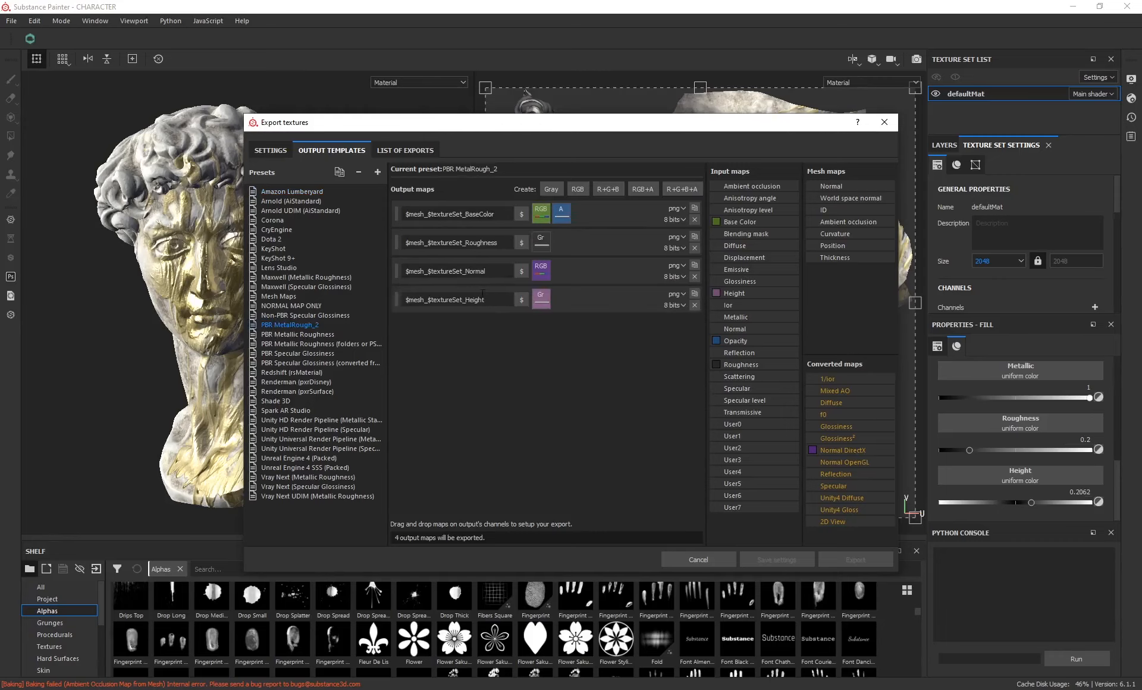
pyautogui.click(271, 150)
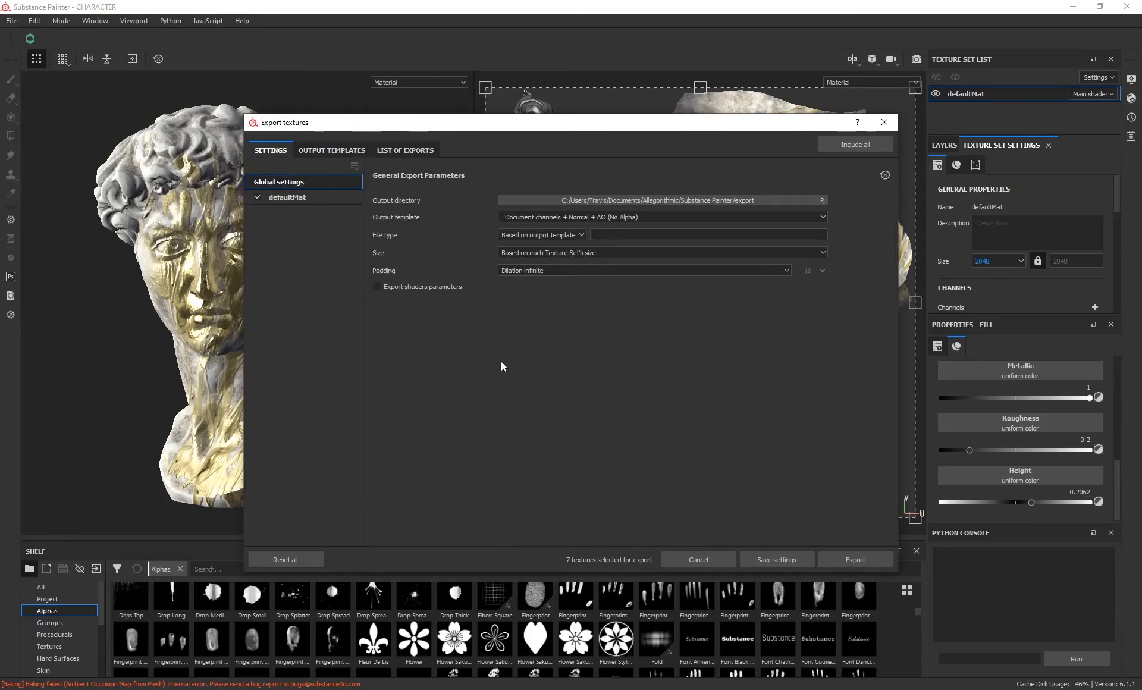
pyautogui.moveTo(421, 122); pyautogui.dragTo(508, 131)
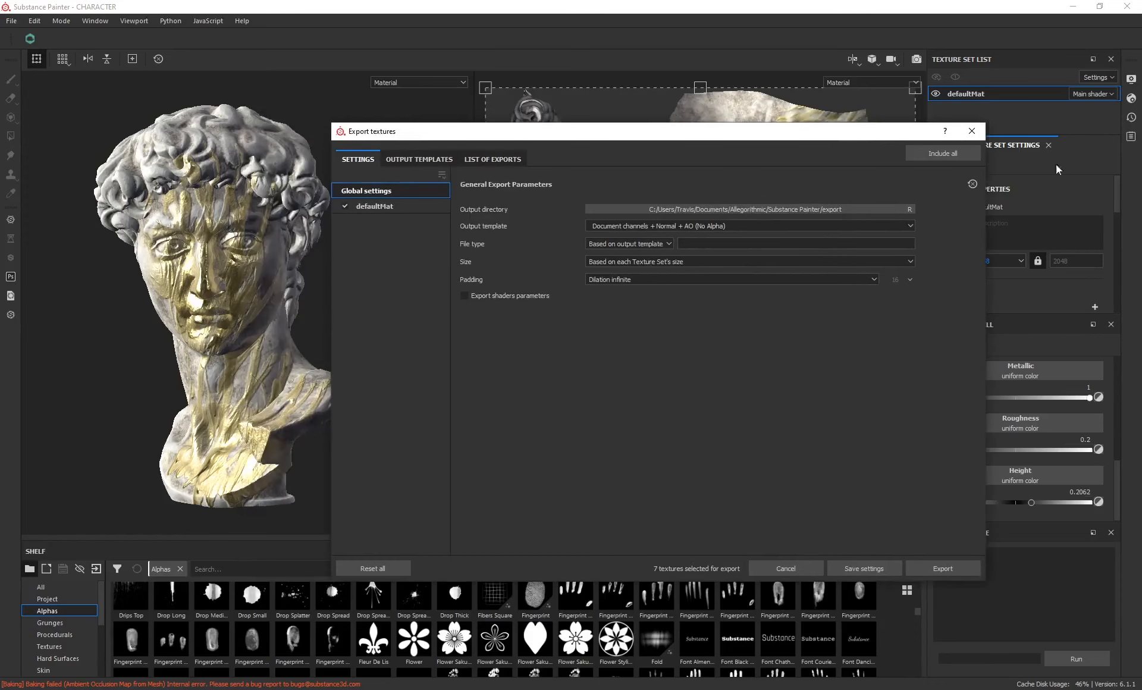
pyautogui.click(971, 131)
pyautogui.keyDown('alt'); pyautogui.moveTo(280, 332); pyautogui.dragTo(210, 339); pyautogui.keyUp('alt')
pyautogui.moveTo(164, 335)
pyautogui.keyDown('alt'); pyautogui.mouseDown()
pyautogui.moveTo(85, 335)
pyautogui.moveTo(161, 330)
pyautogui.mouseUp(); pyautogui.keyUp('alt')
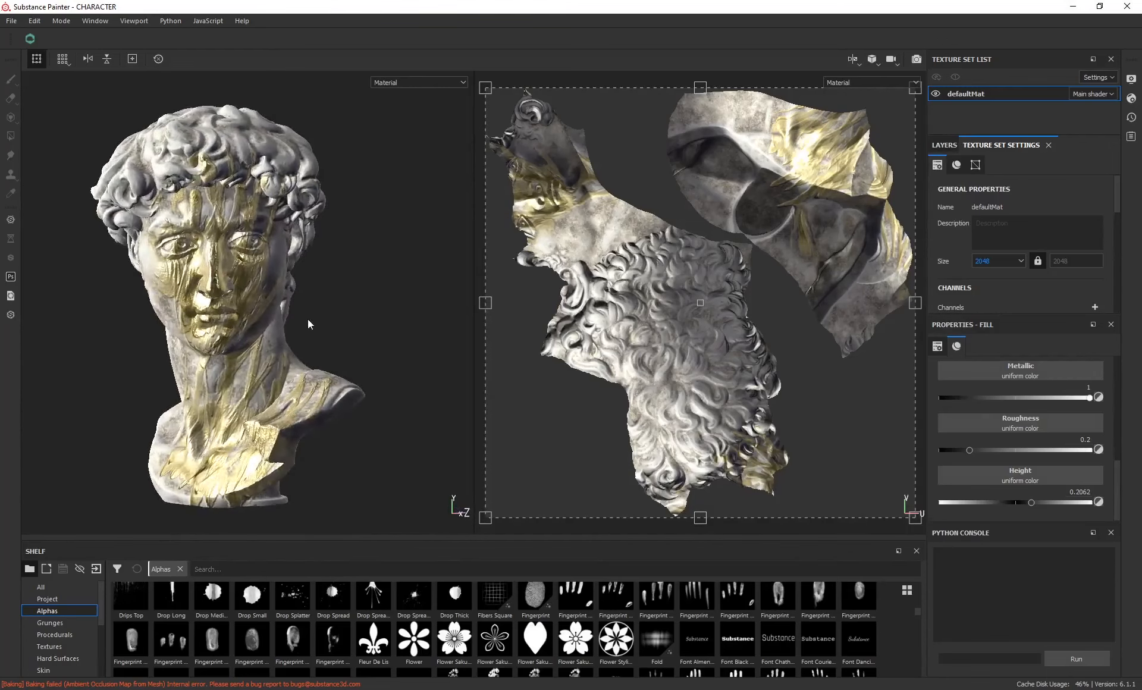
pyautogui.keyDown('alt'); pyautogui.moveTo(290, 320); pyautogui.dragTo(327, 314); pyautogui.keyUp('alt')
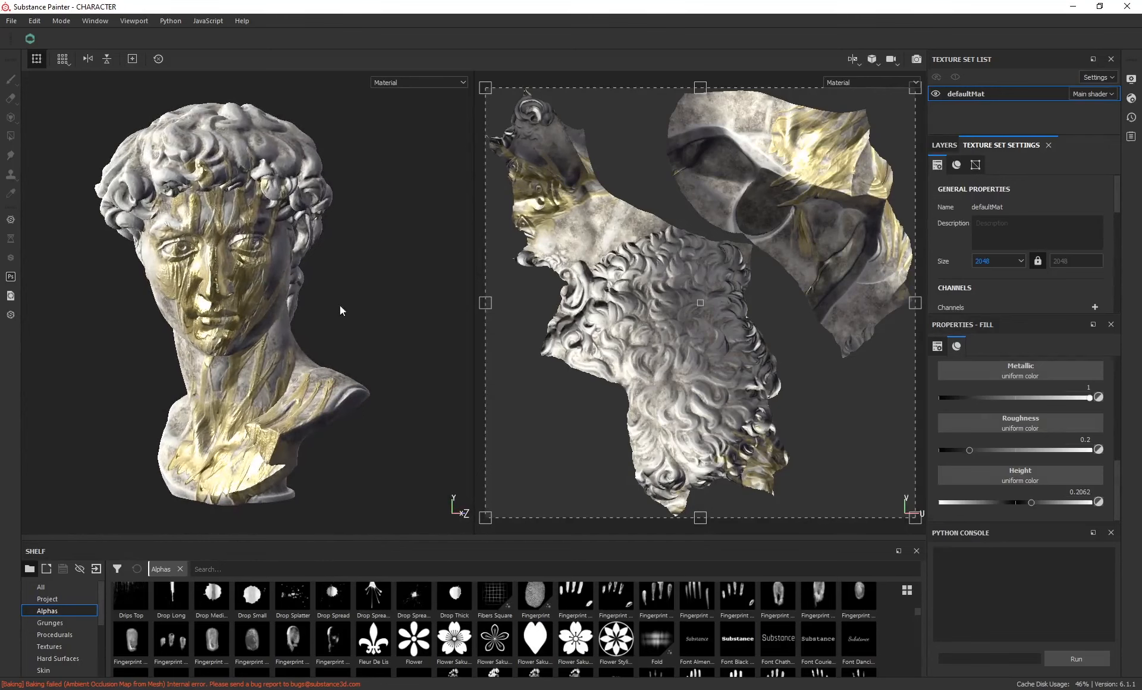
pyautogui.keyDown('alt'); pyautogui.moveTo(340, 305); pyautogui.dragTo(367, 307); pyautogui.keyUp('alt')
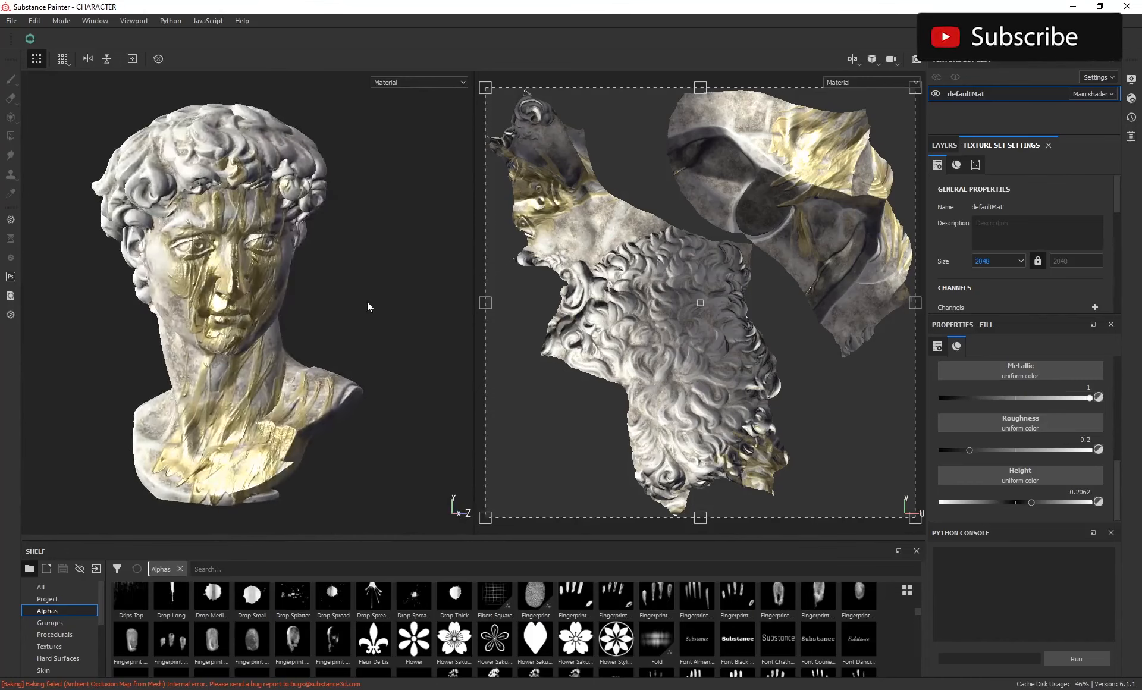
pyautogui.keyDown('alt'); pyautogui.moveTo(158, 326); pyautogui.dragTo(176, 347); pyautogui.keyUp('alt')
pyautogui.scroll(1, 223, 327)
pyautogui.moveTo(331, 334)
pyautogui.keyDown('alt'); pyautogui.mouseDown()
pyautogui.moveTo(310, 329)
pyautogui.moveTo(324, 336)
pyautogui.mouseUp(); pyautogui.keyUp('alt')
pyautogui.scroll(-1, 330, 333)
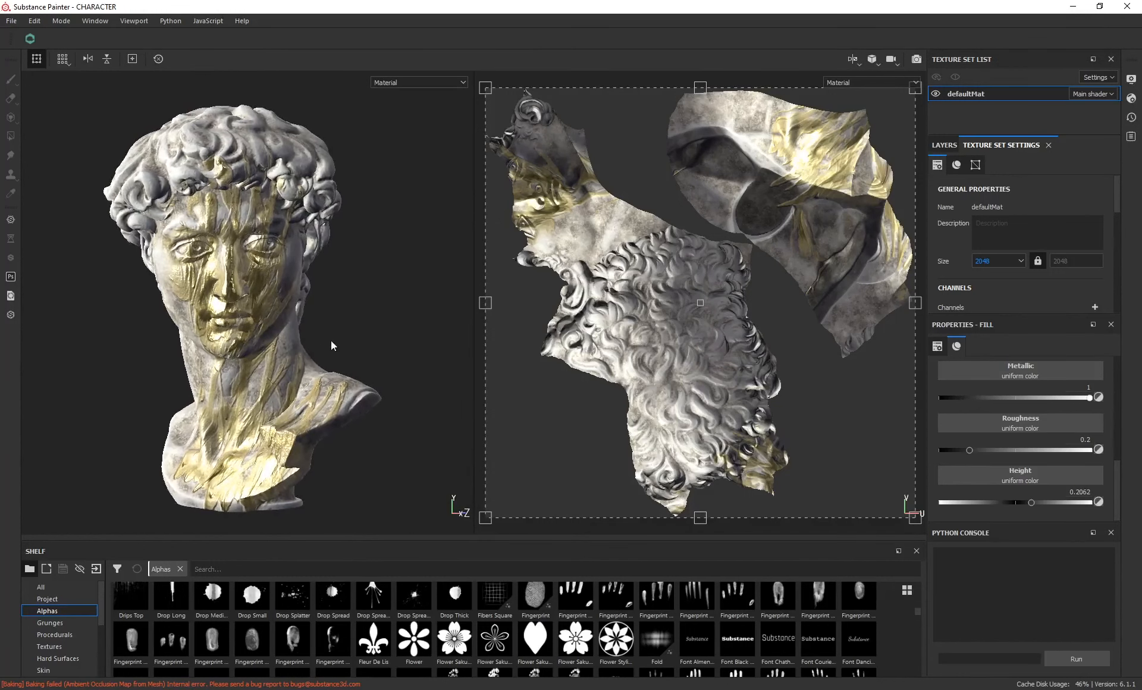
pyautogui.keyDown('alt'); pyautogui.moveTo(335, 329); pyautogui.dragTo(339, 333); pyautogui.keyUp('alt')
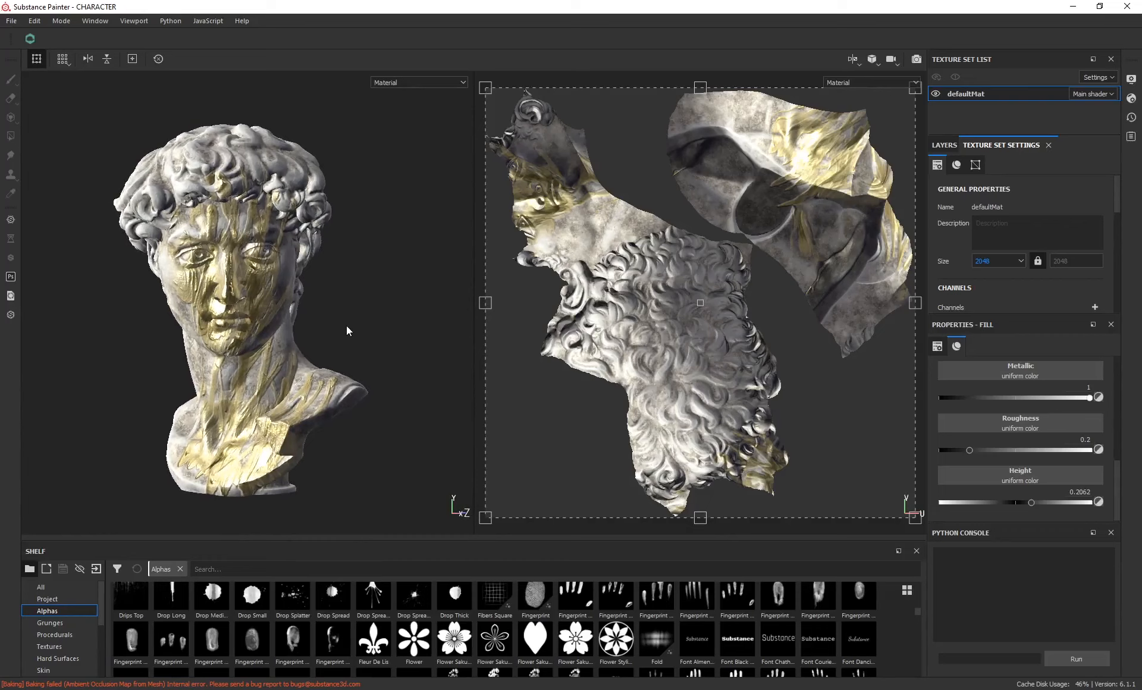